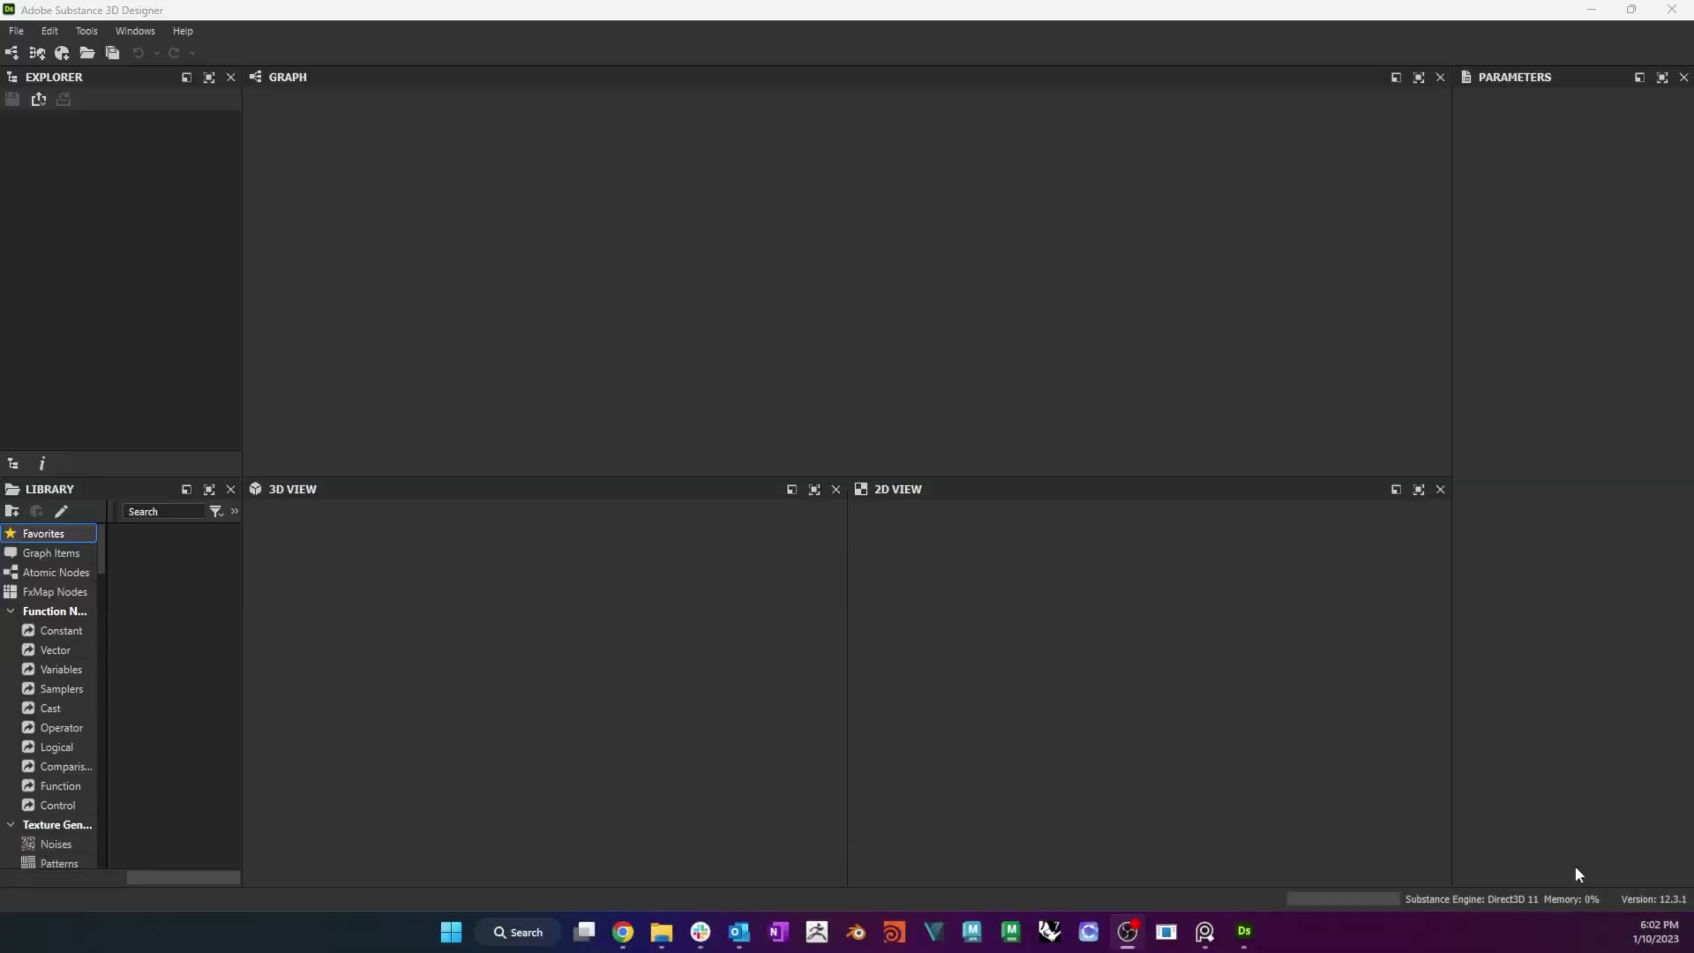
Define a new Adobe Standard Material graph 'Silk Gazar Procedural' at 4096 px, output format Relative to parent.
click(18, 32)
mouse_move(35, 51)
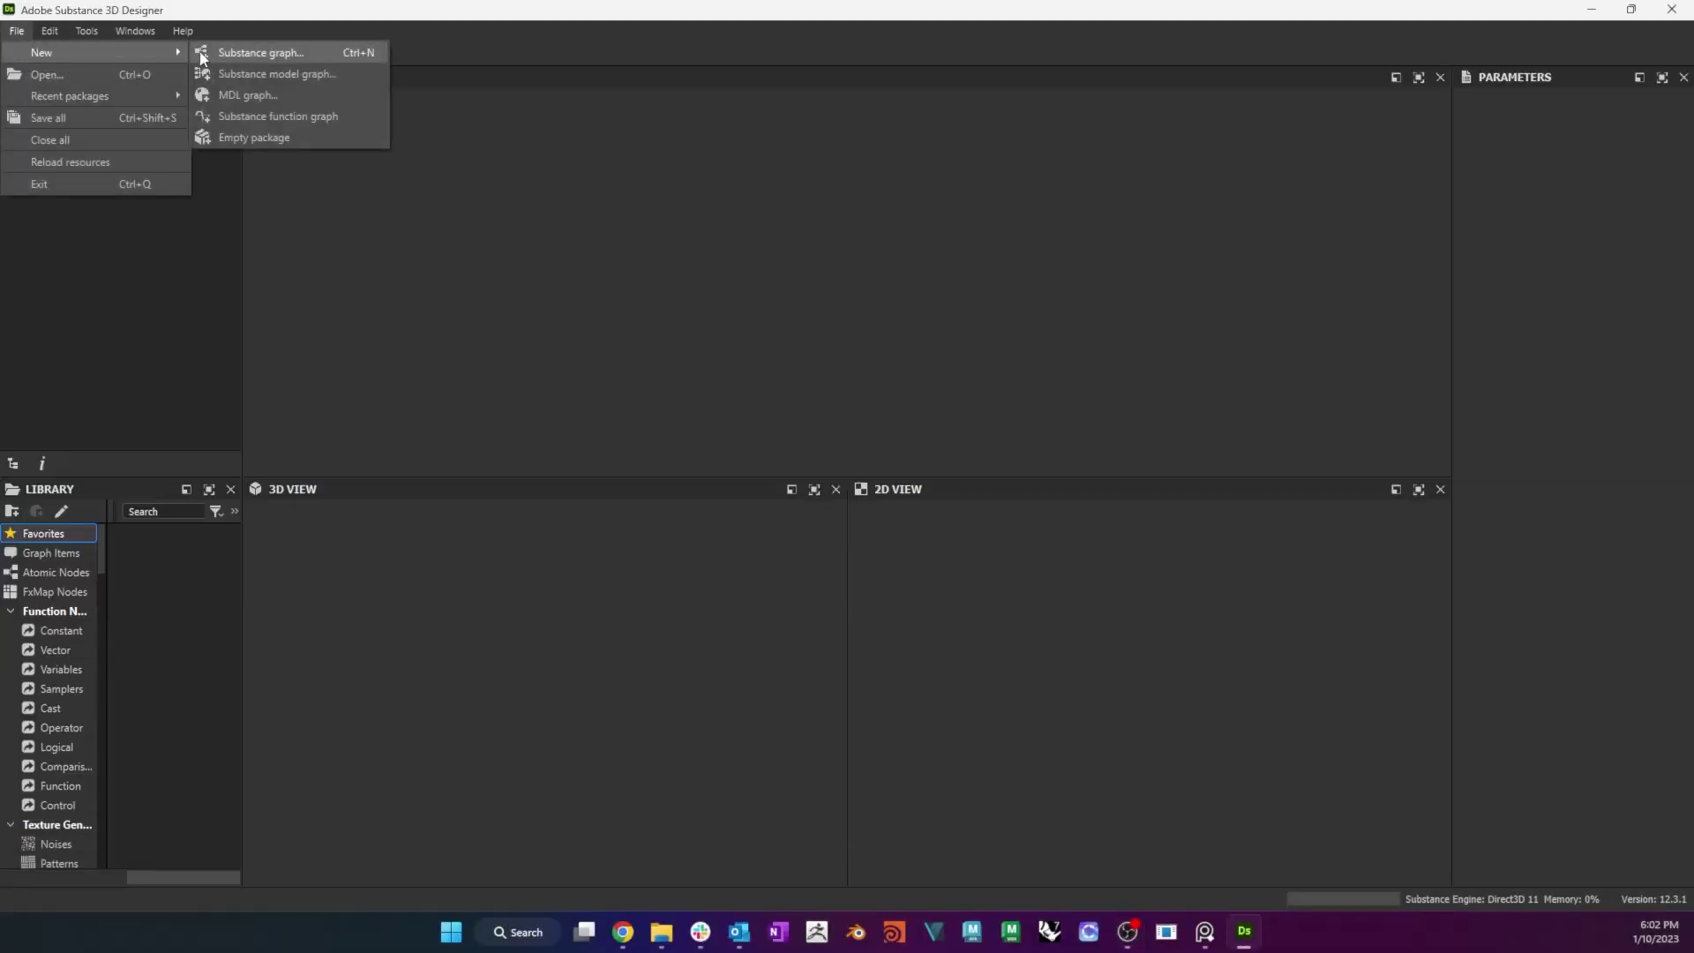
click(260, 53)
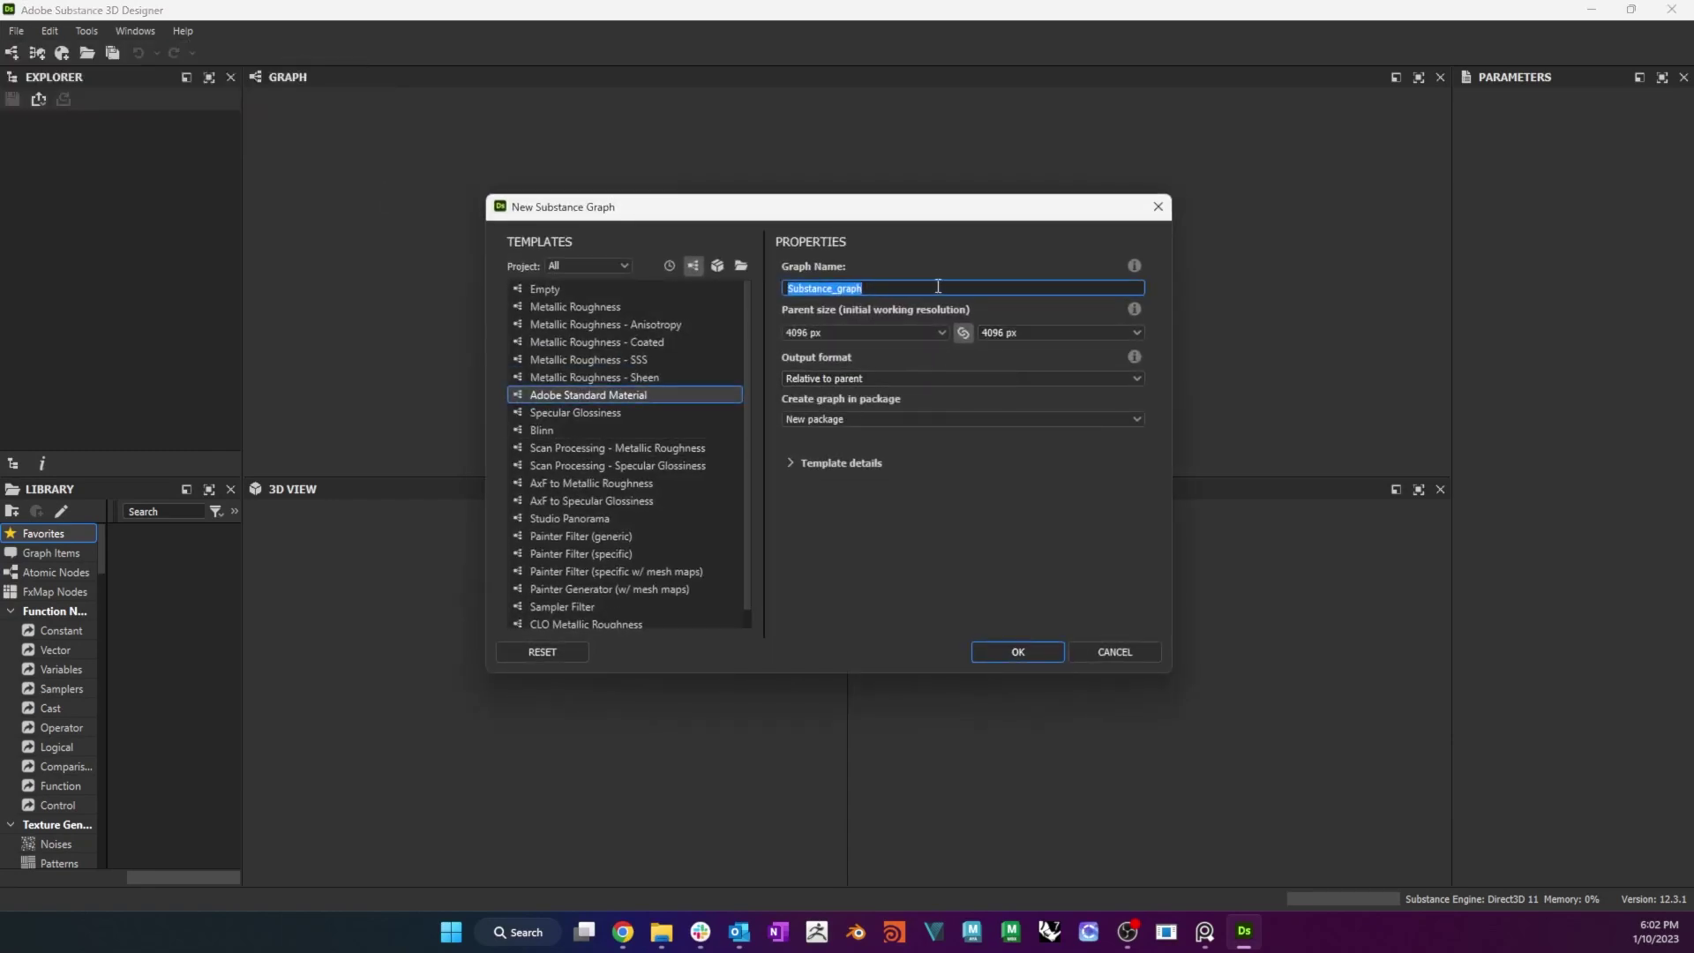
text(Silk Gazar Procedural)
click(942, 379)
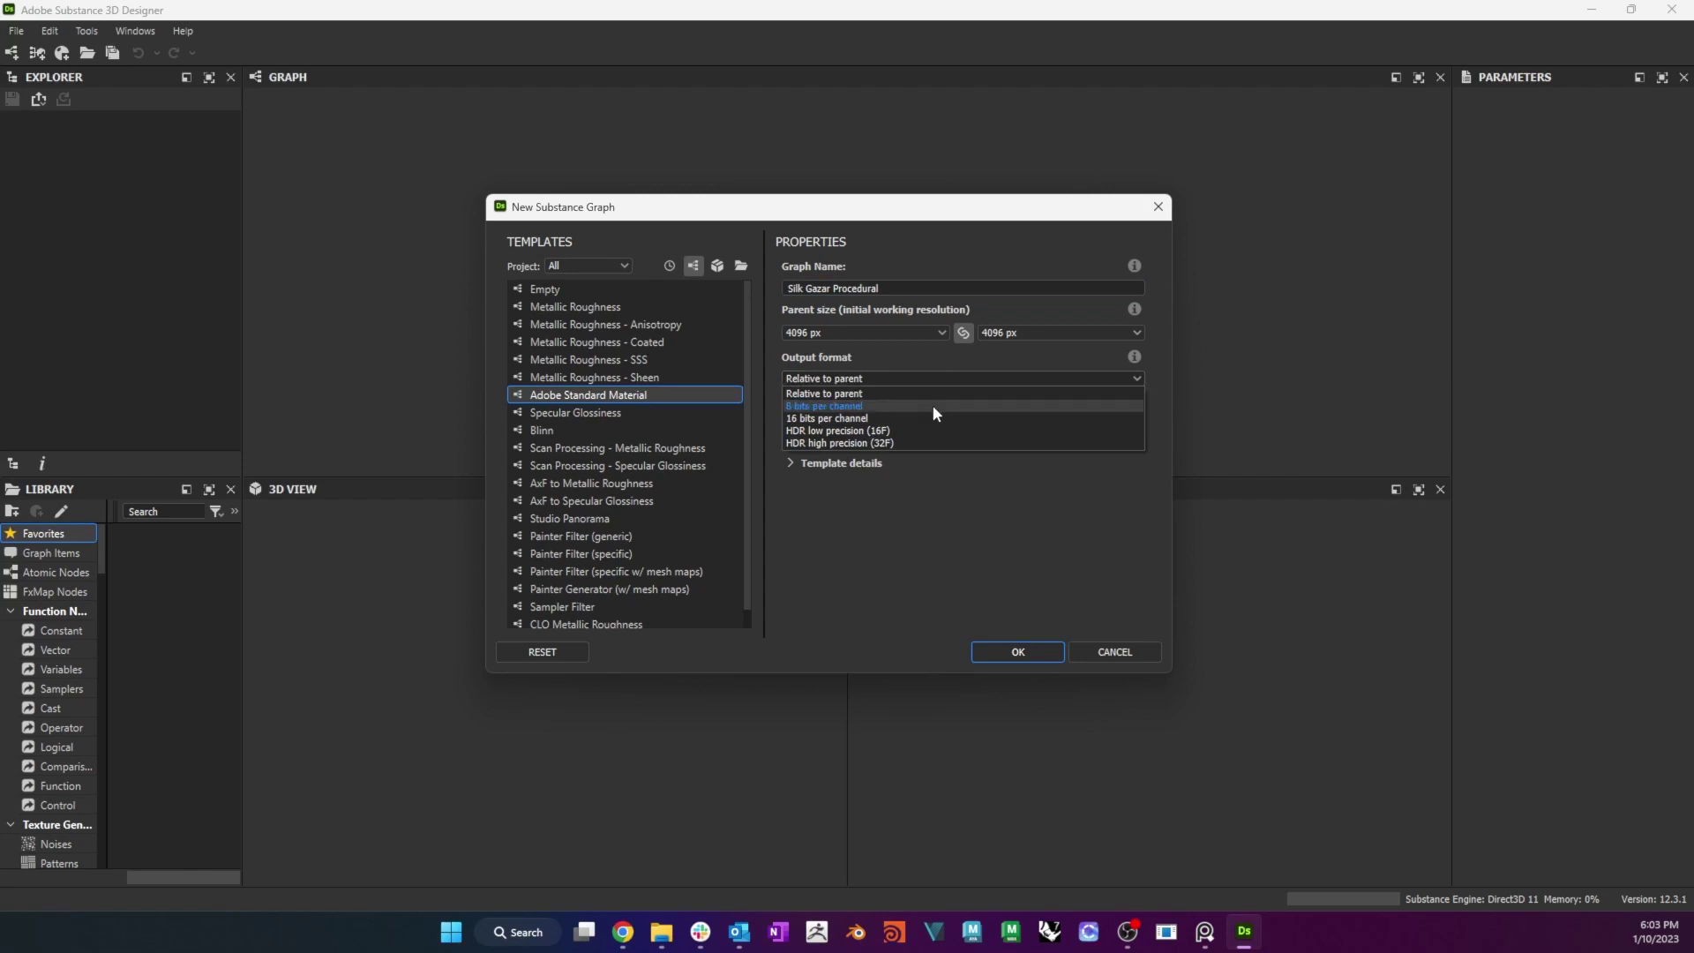
click(939, 417)
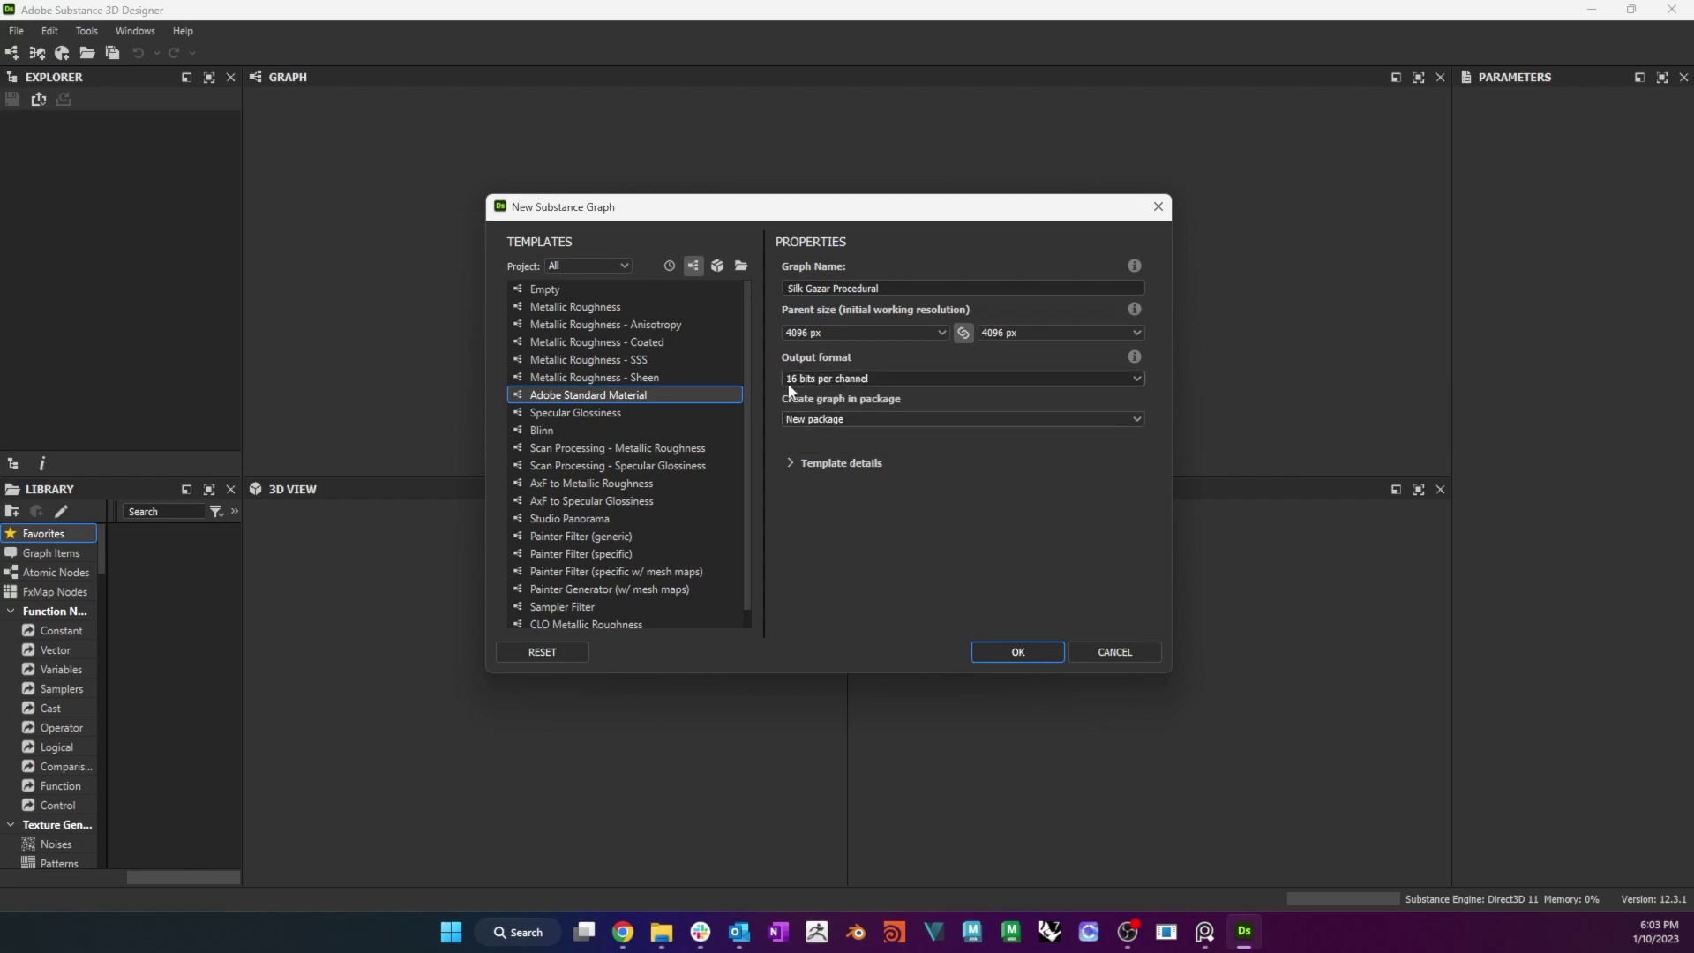
click(982, 377)
click(960, 393)
Create the graph and enlarge the graph pane to survey the output frames.
click(1018, 652)
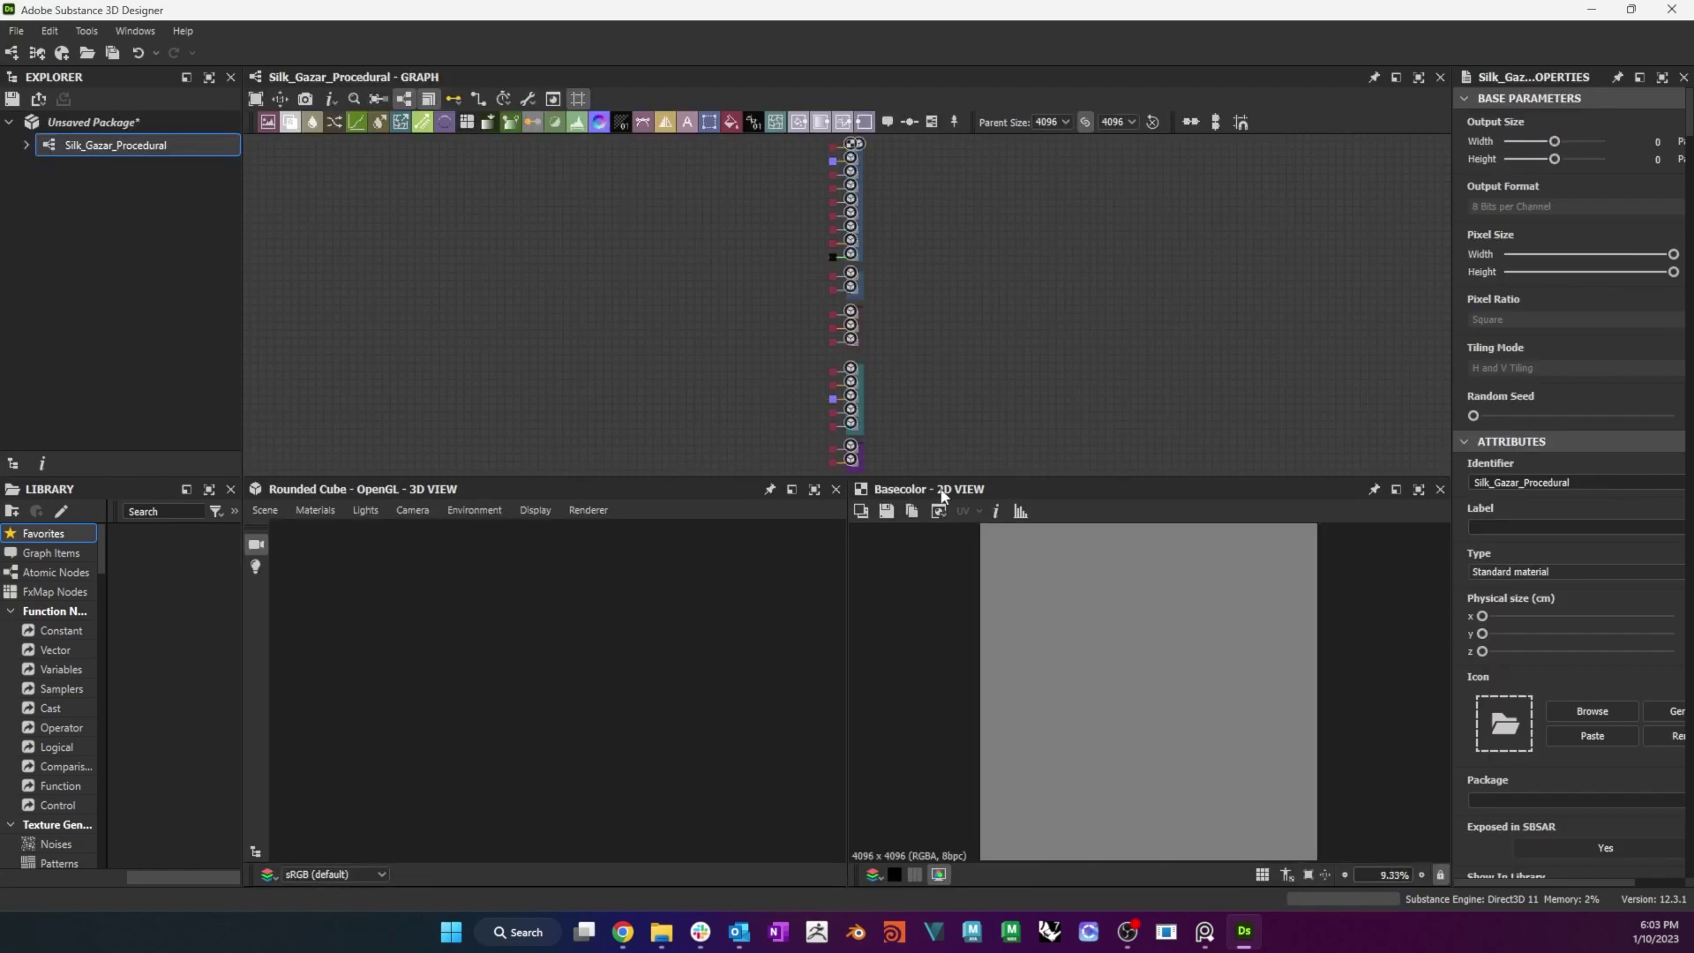
drag(964, 481, 986, 685)
scroll(1060, 436, up, 8)
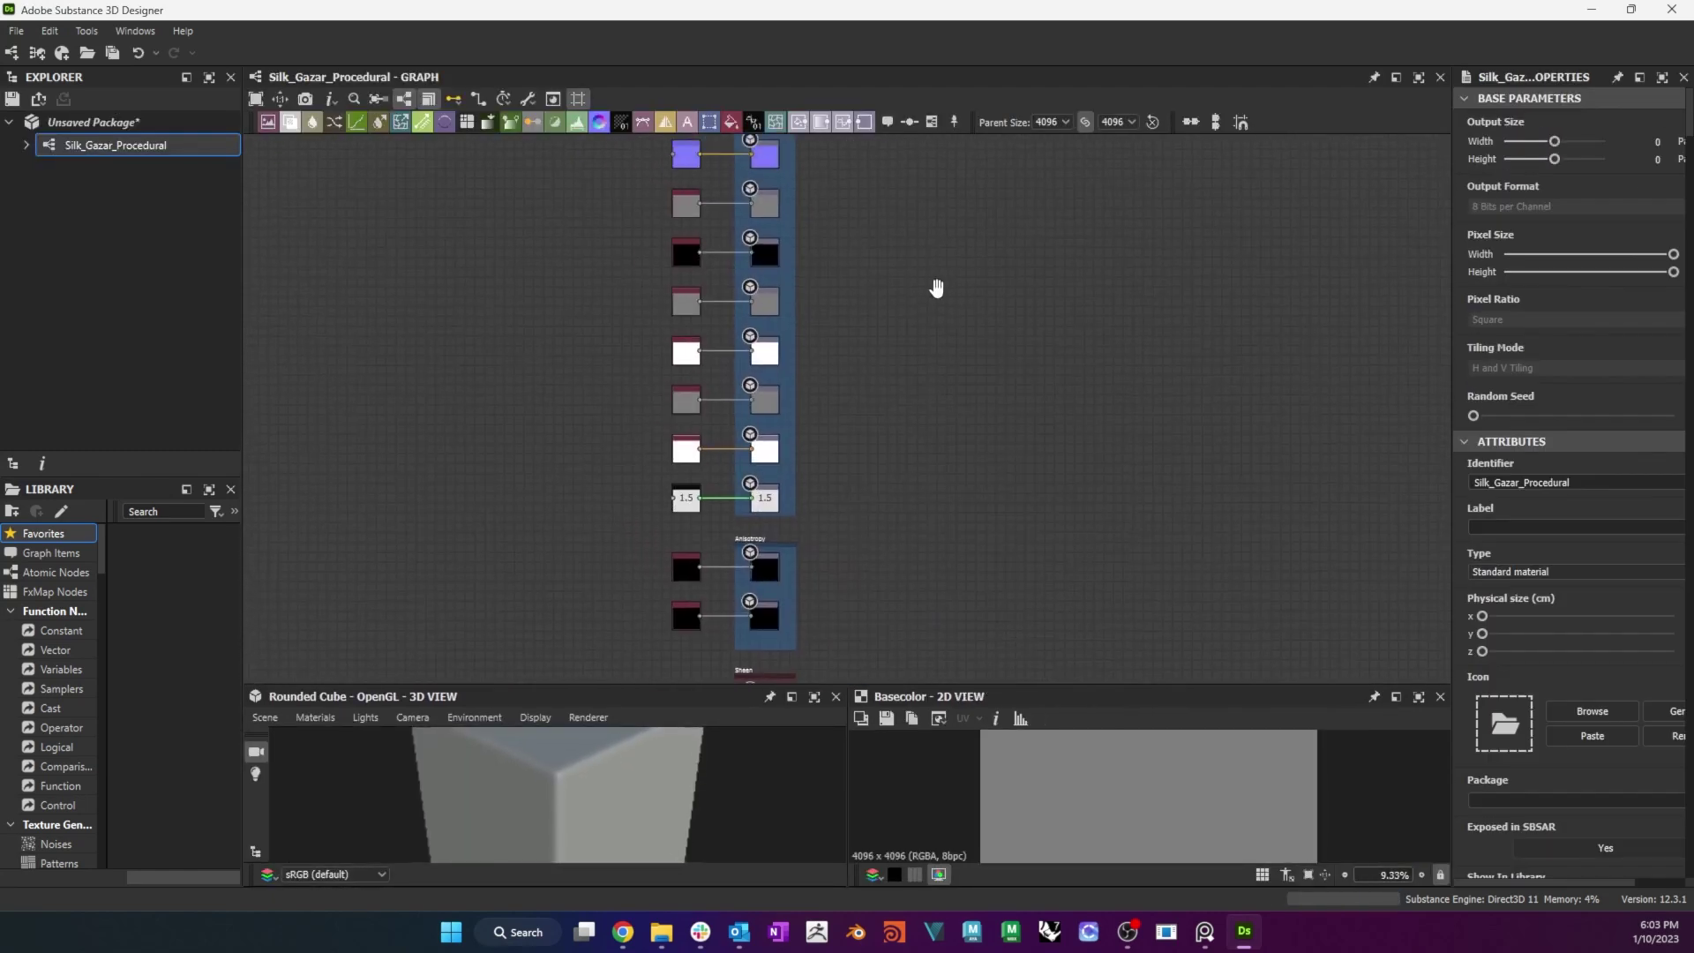
scroll(1120, 367, up, 2)
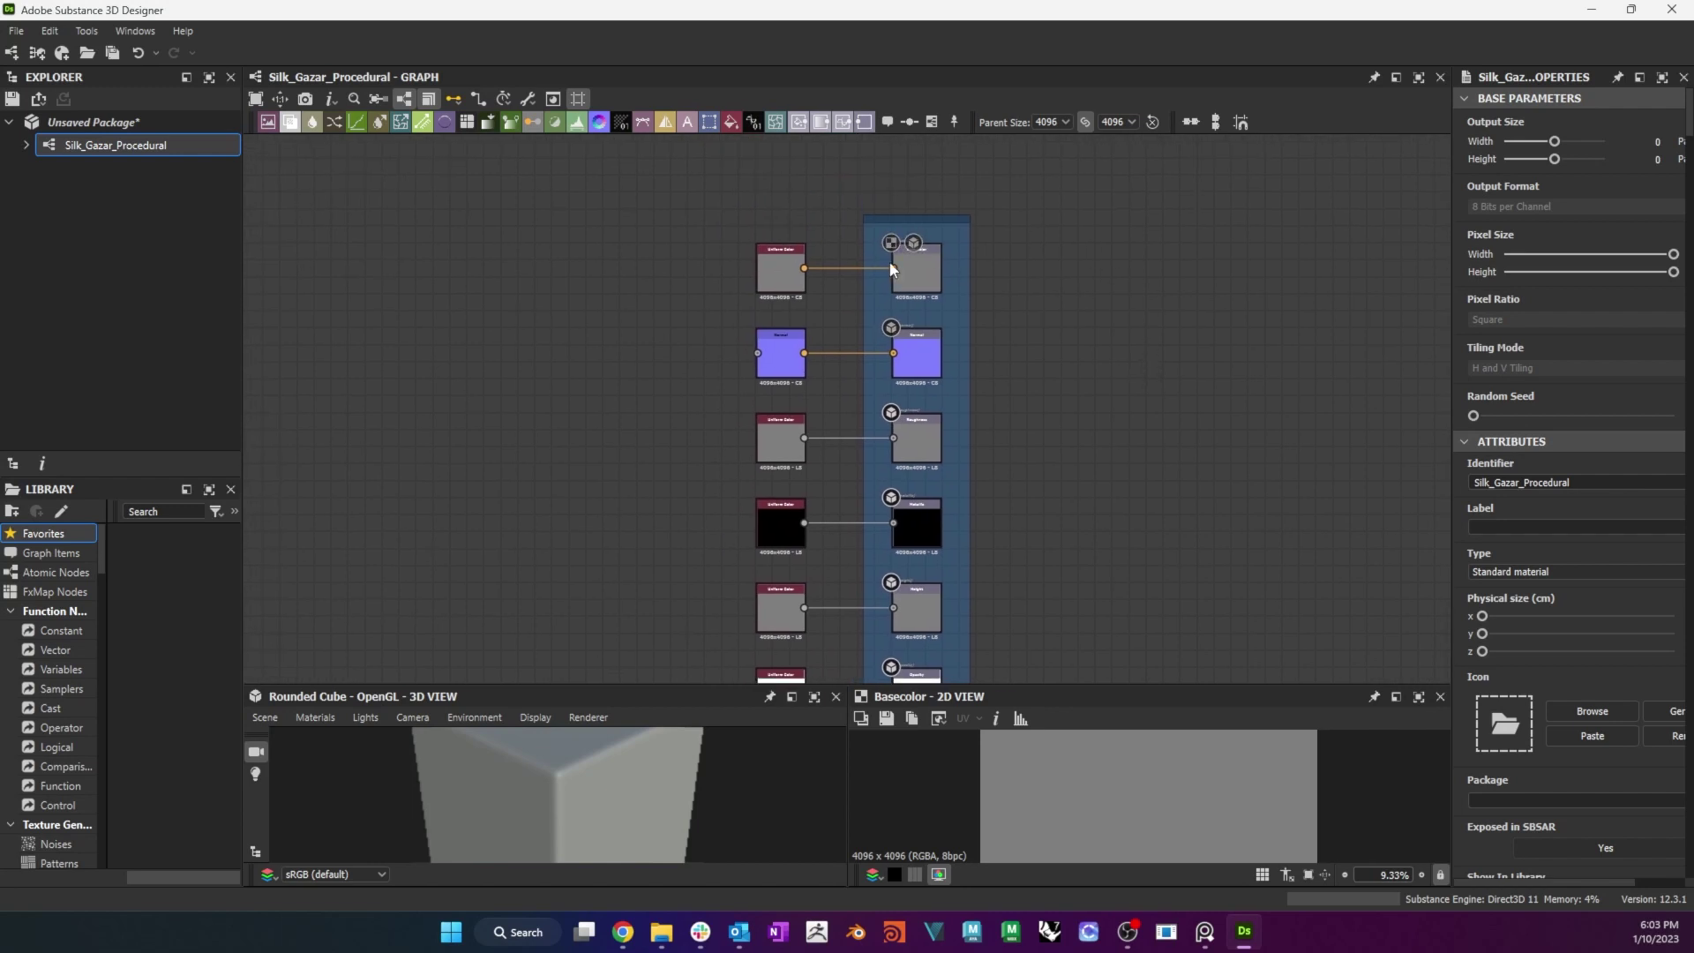
scroll(1052, 346, up, 4)
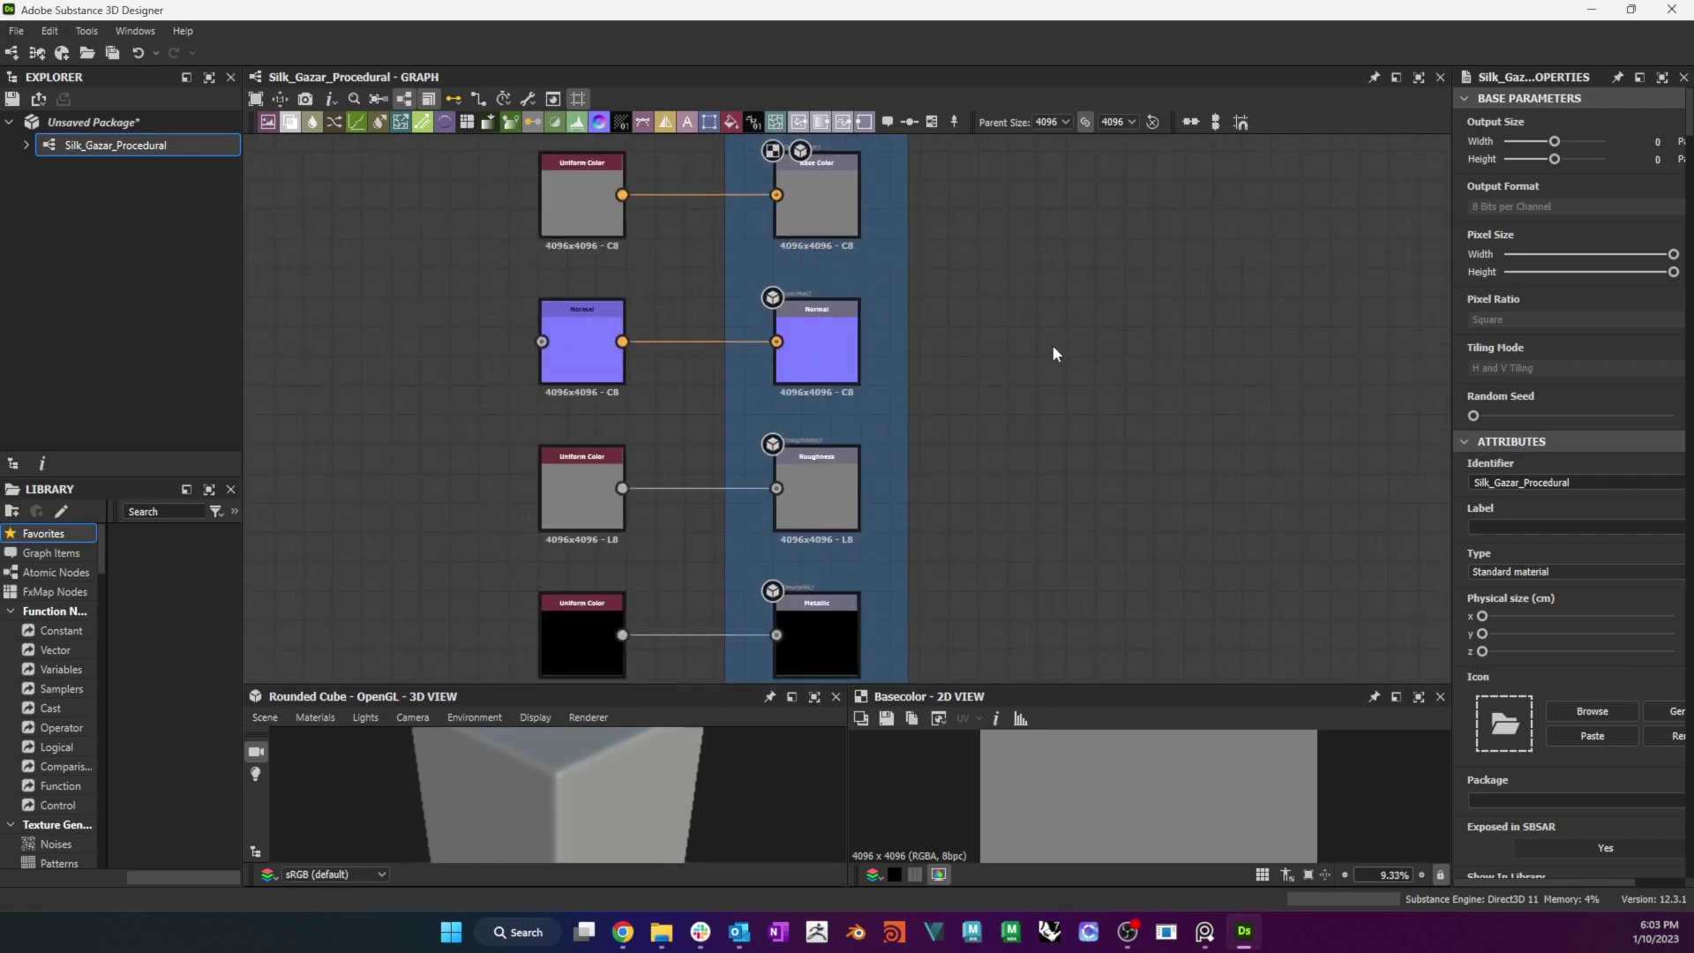
scroll(1011, 598, down, 5)
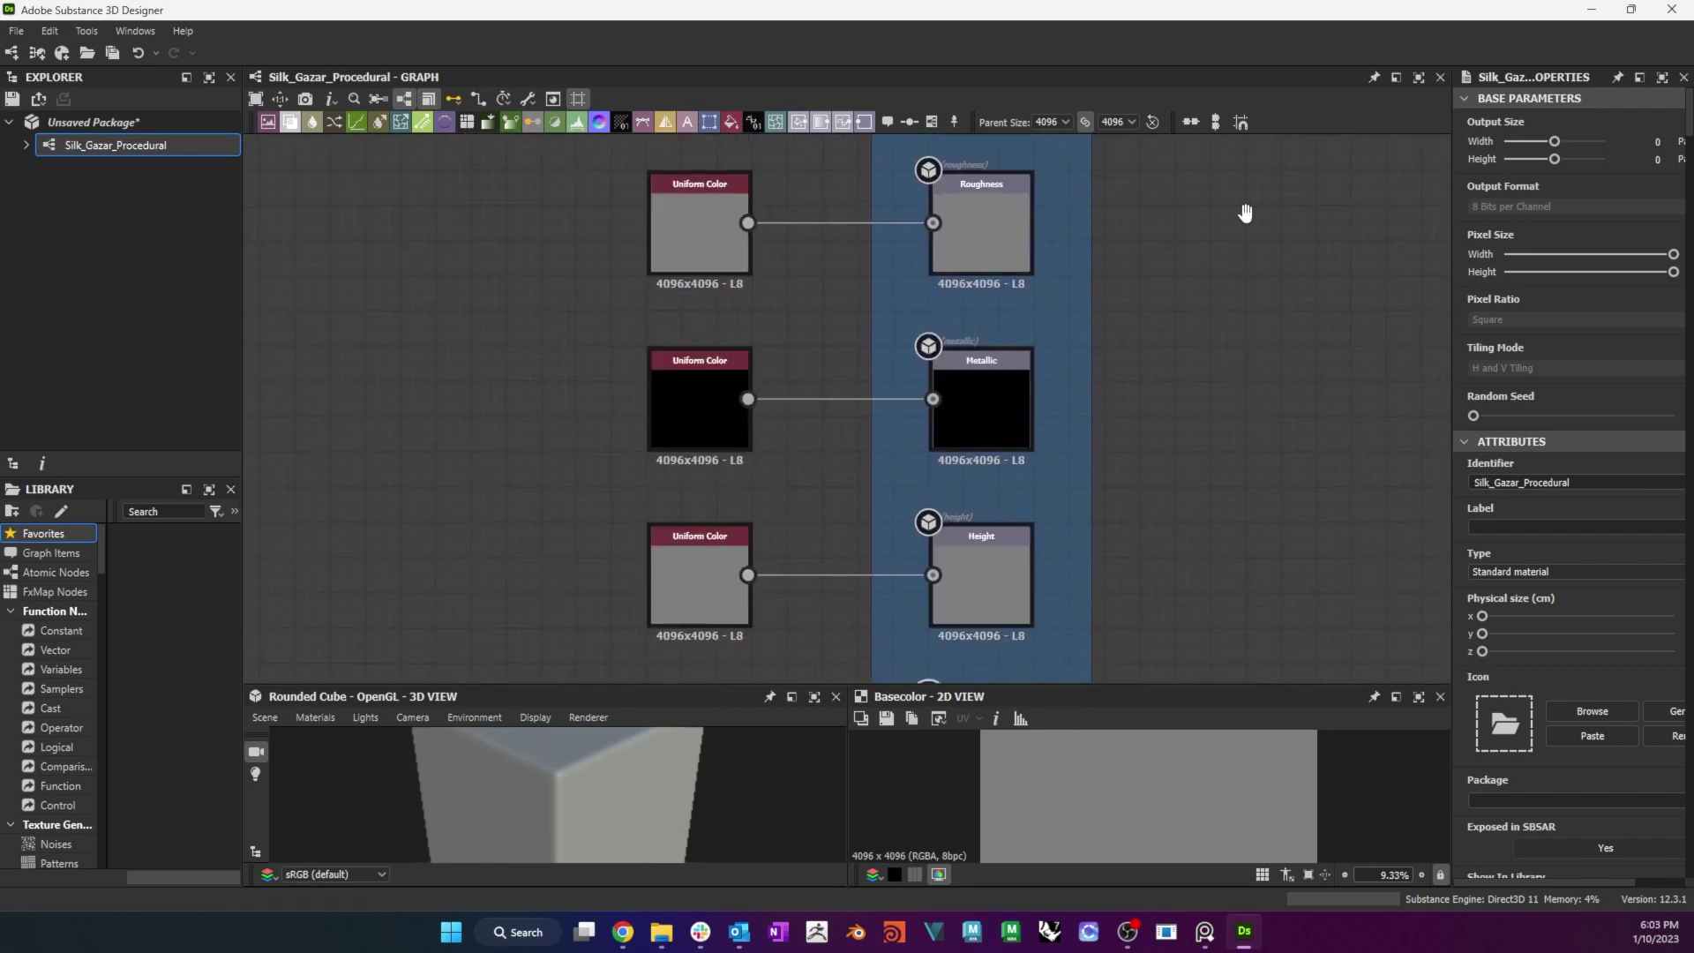
scroll(1235, 625, down, 5)
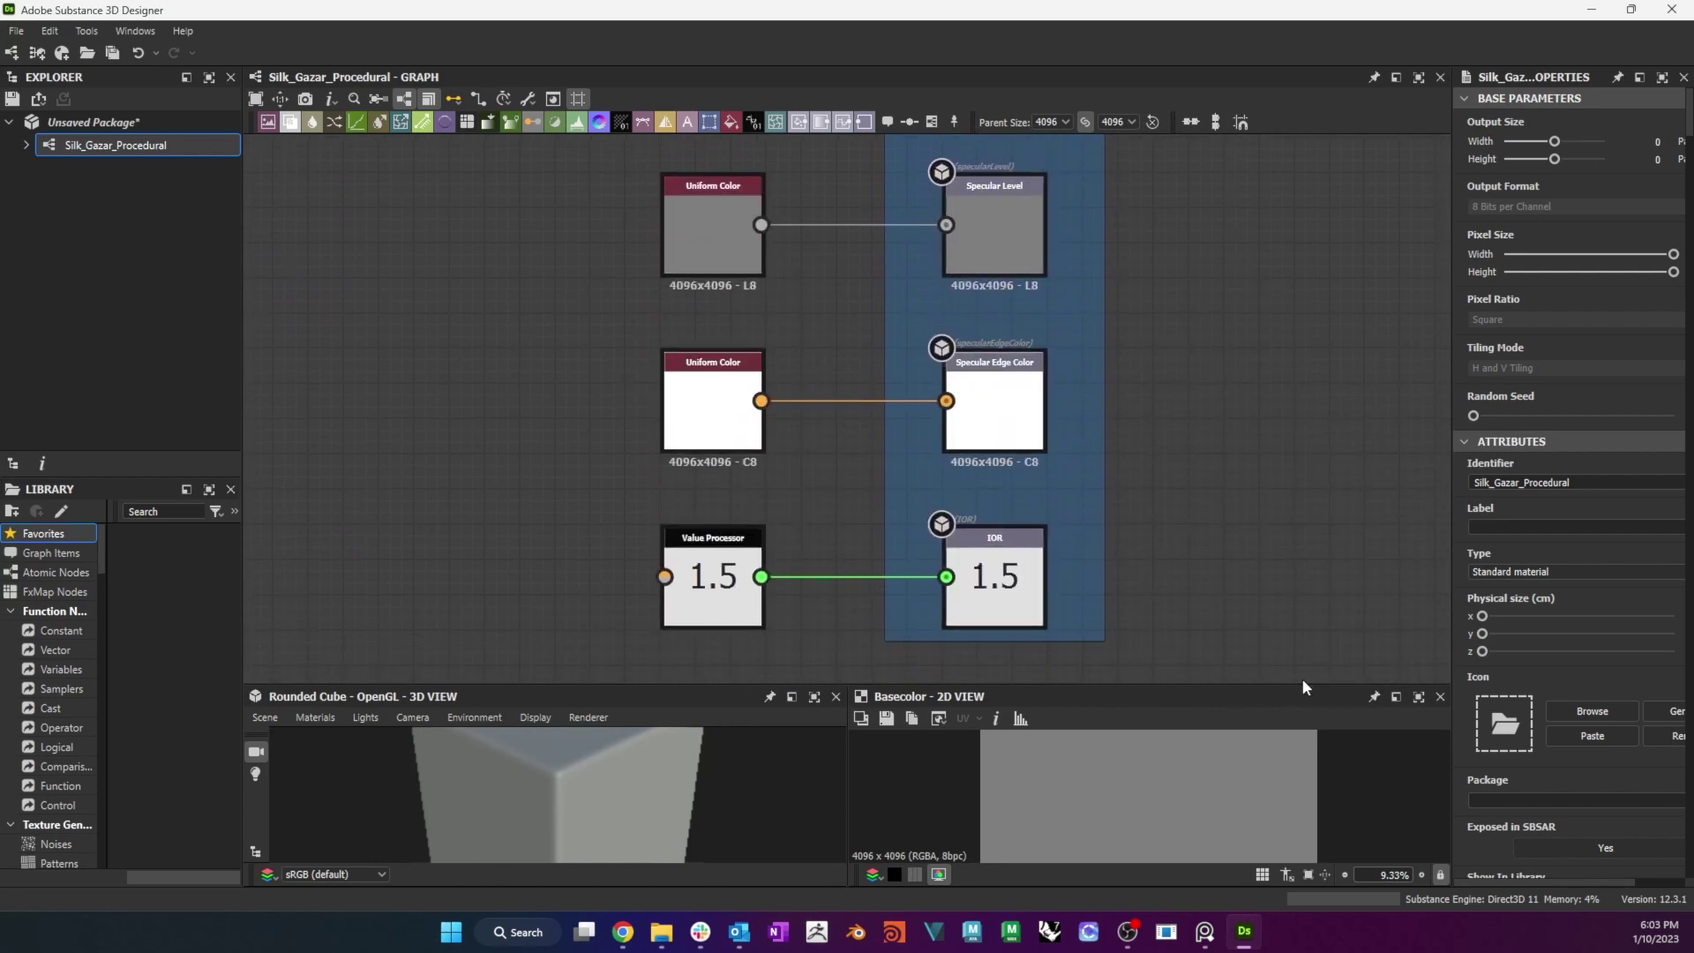
Marquee-select the Coat frame's output nodes and delete them.
drag(1270, 648, 690, 236)
scroll(1067, 382, down, 5)
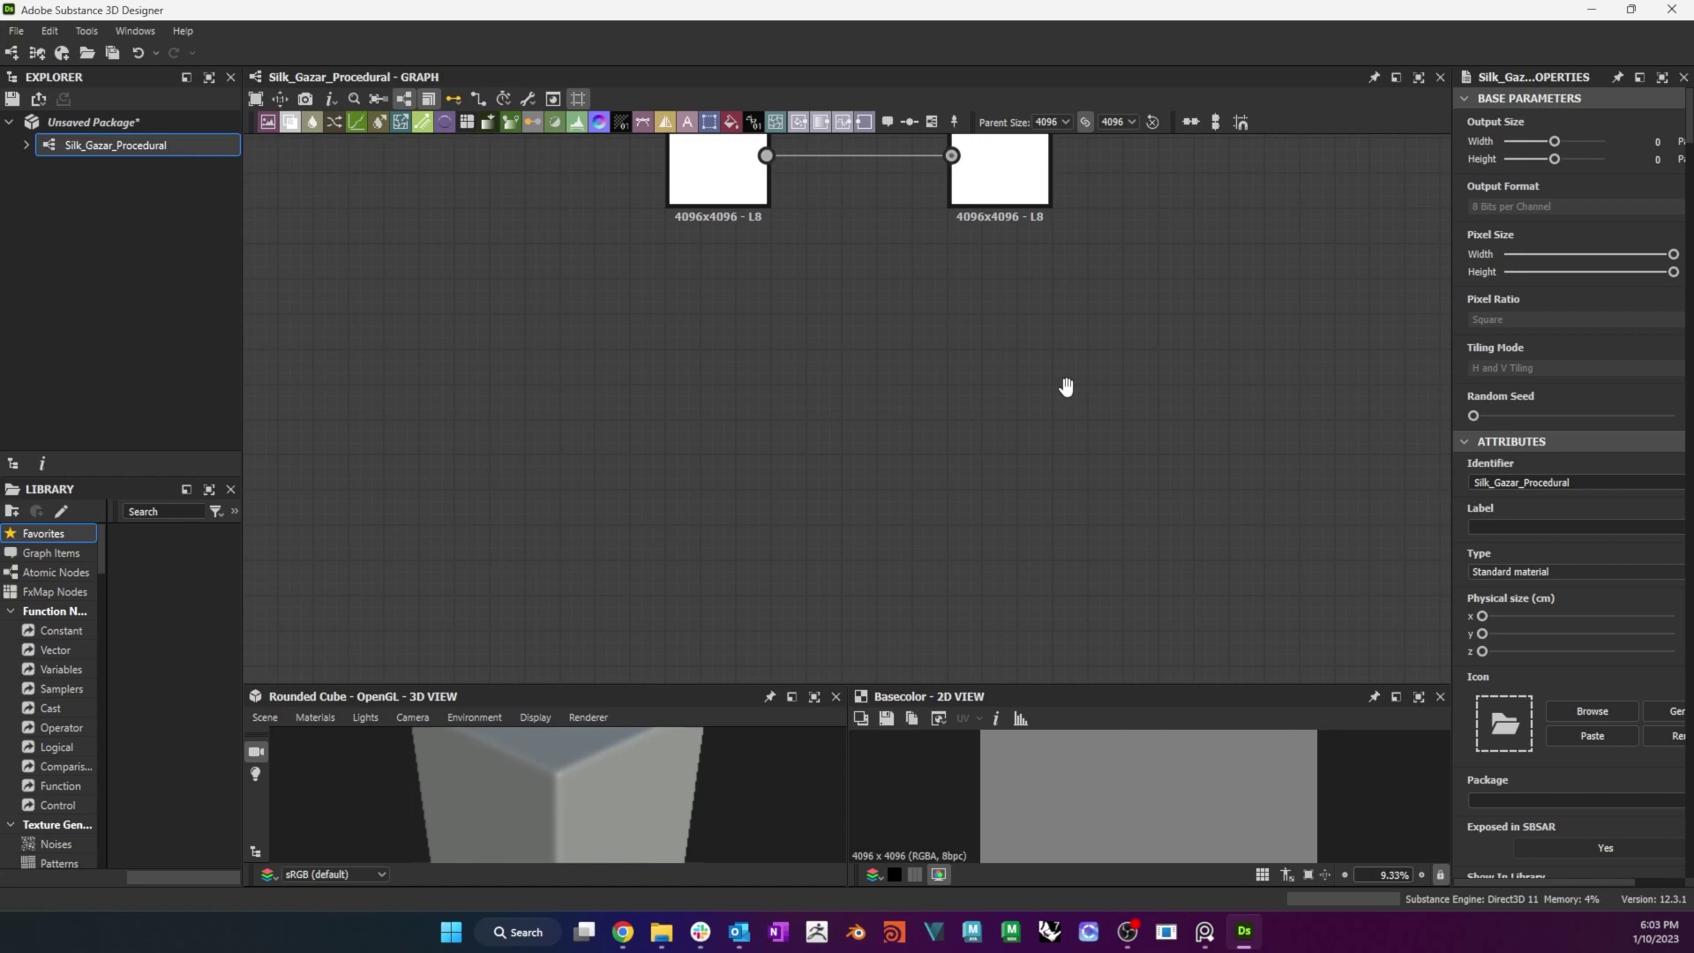
scroll(1079, 463, down, 8)
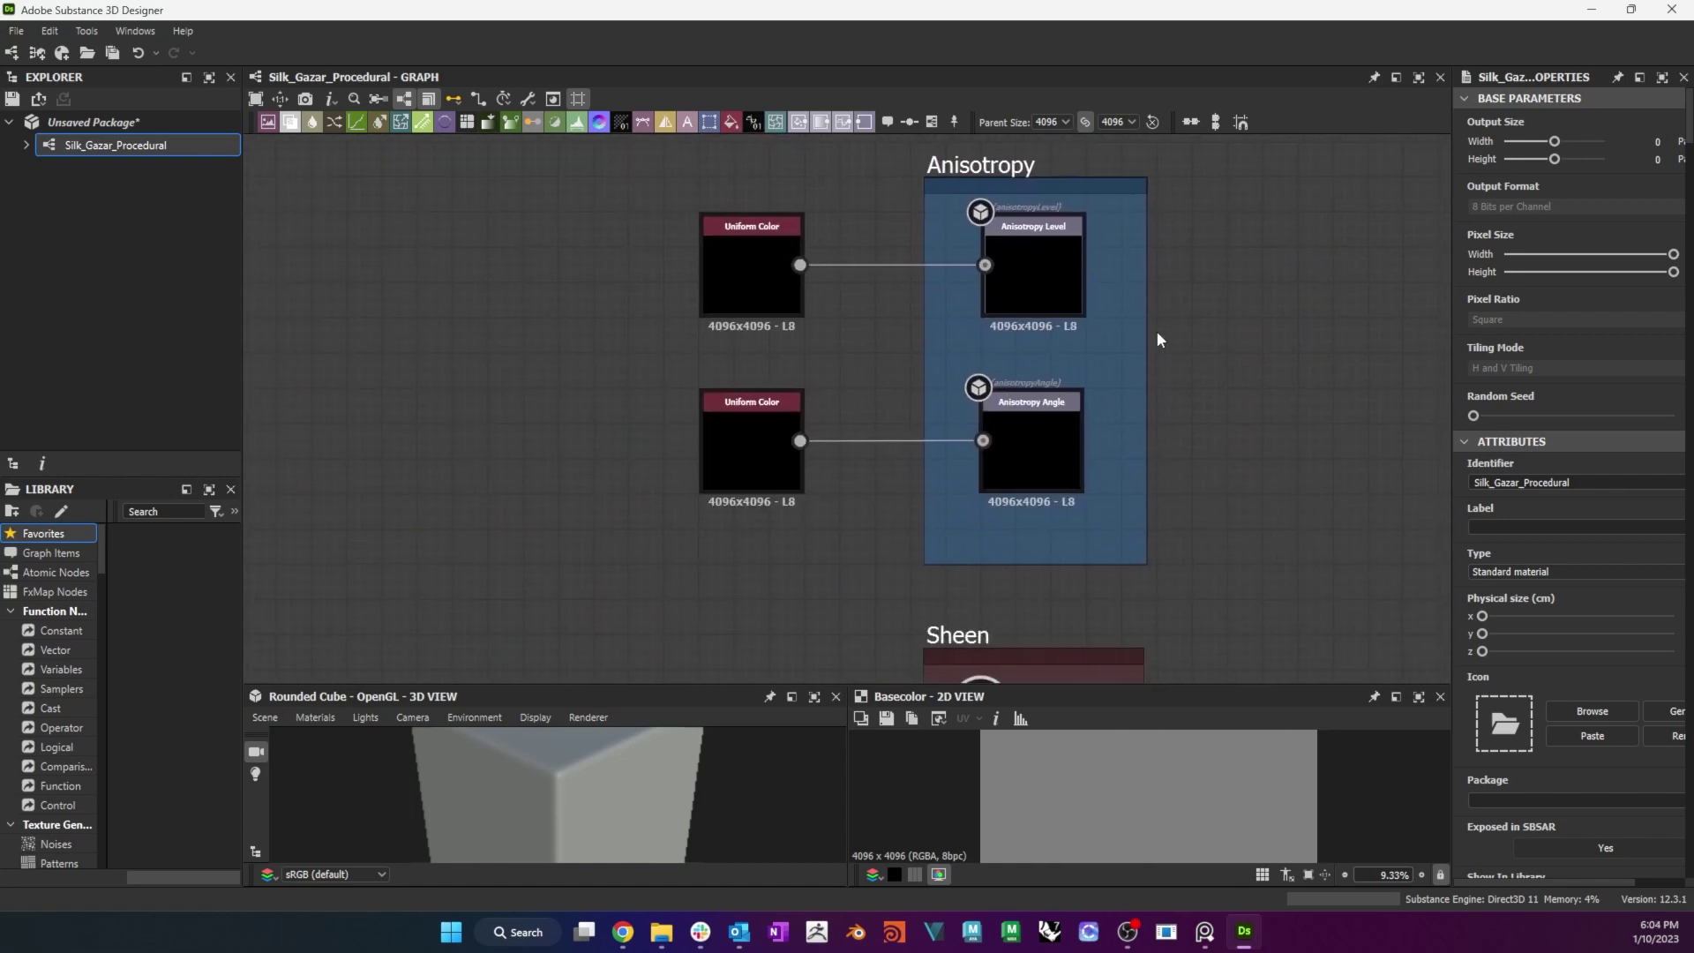
scroll(1258, 331, down, 2)
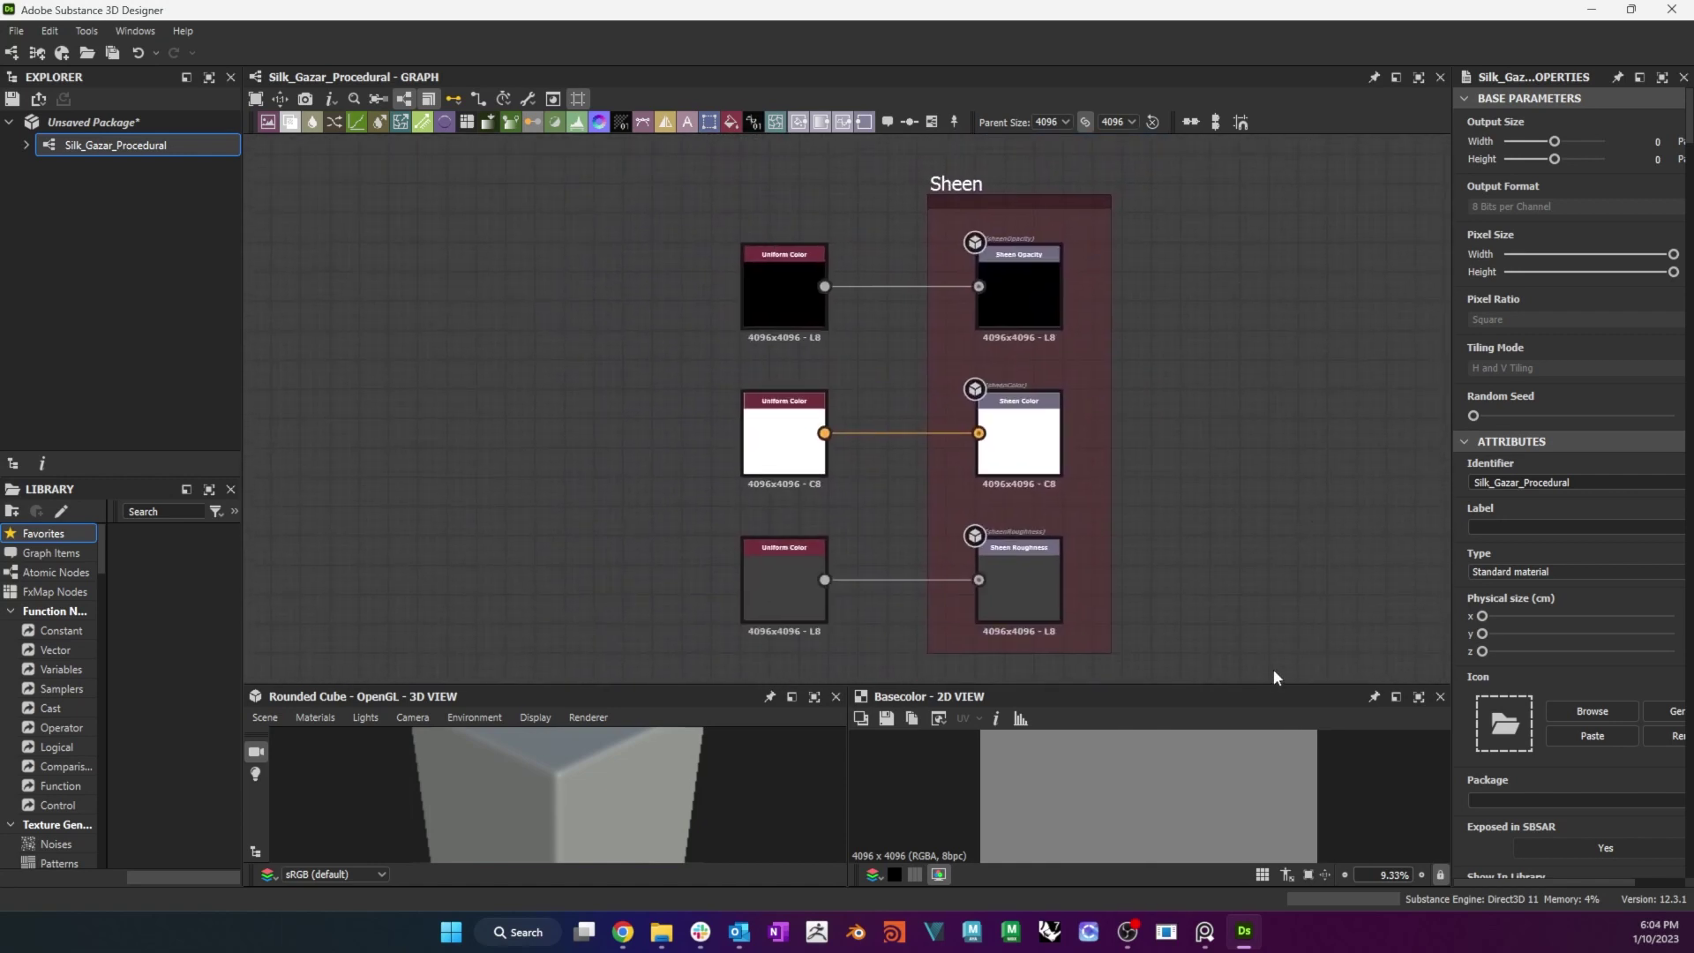
scroll(953, 337, down, 10)
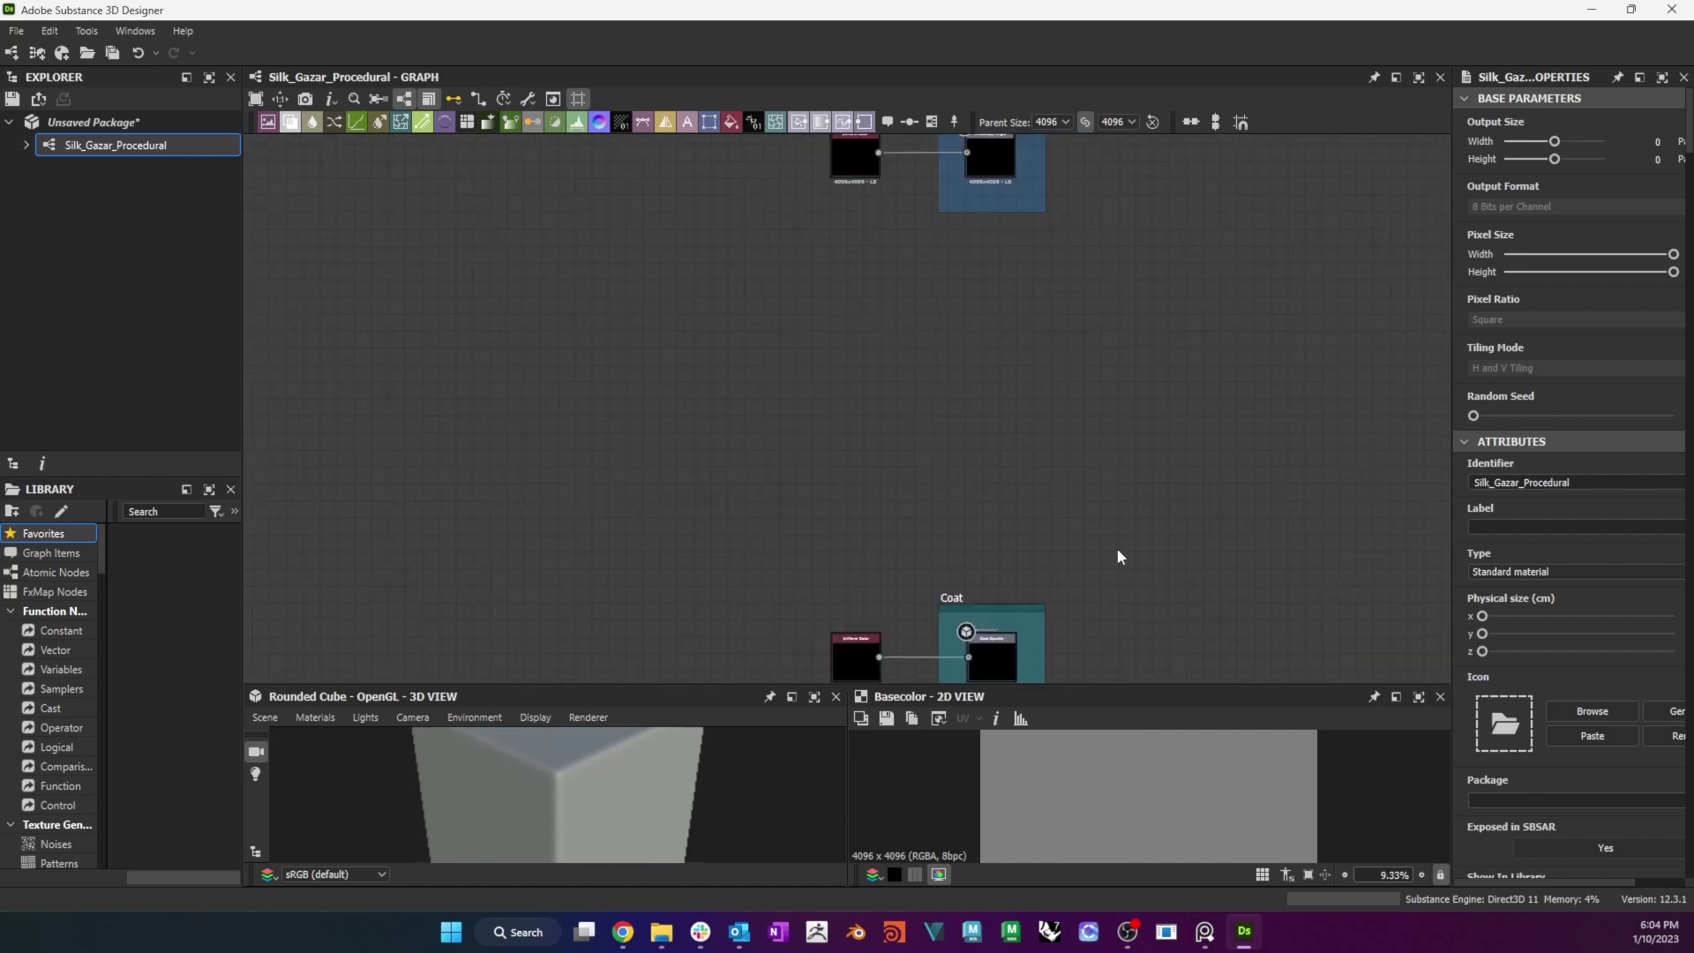
drag(1061, 674, 802, 170)
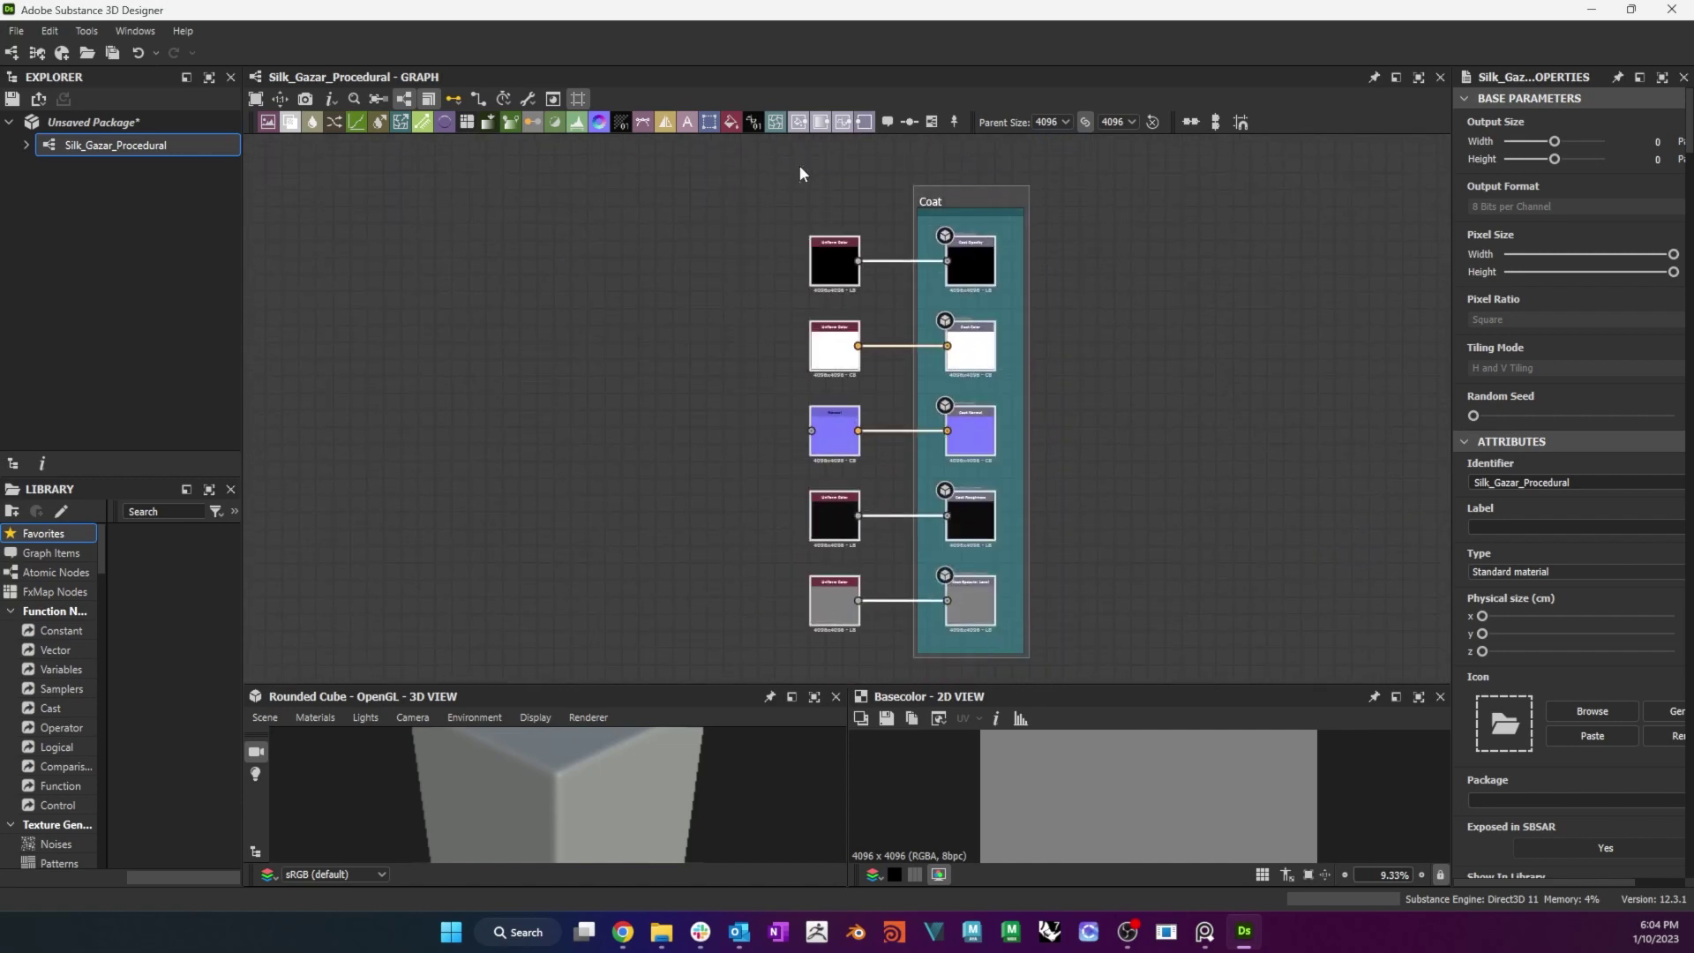
key(Delete)
Bring the Anisotropy frame into view, select its Transformation 2D node, and enlarge the previews.
middle_drag(802, 189, 1026, 604)
scroll(1027, 605, down, 2)
middle_drag(1123, 336, 862, 427)
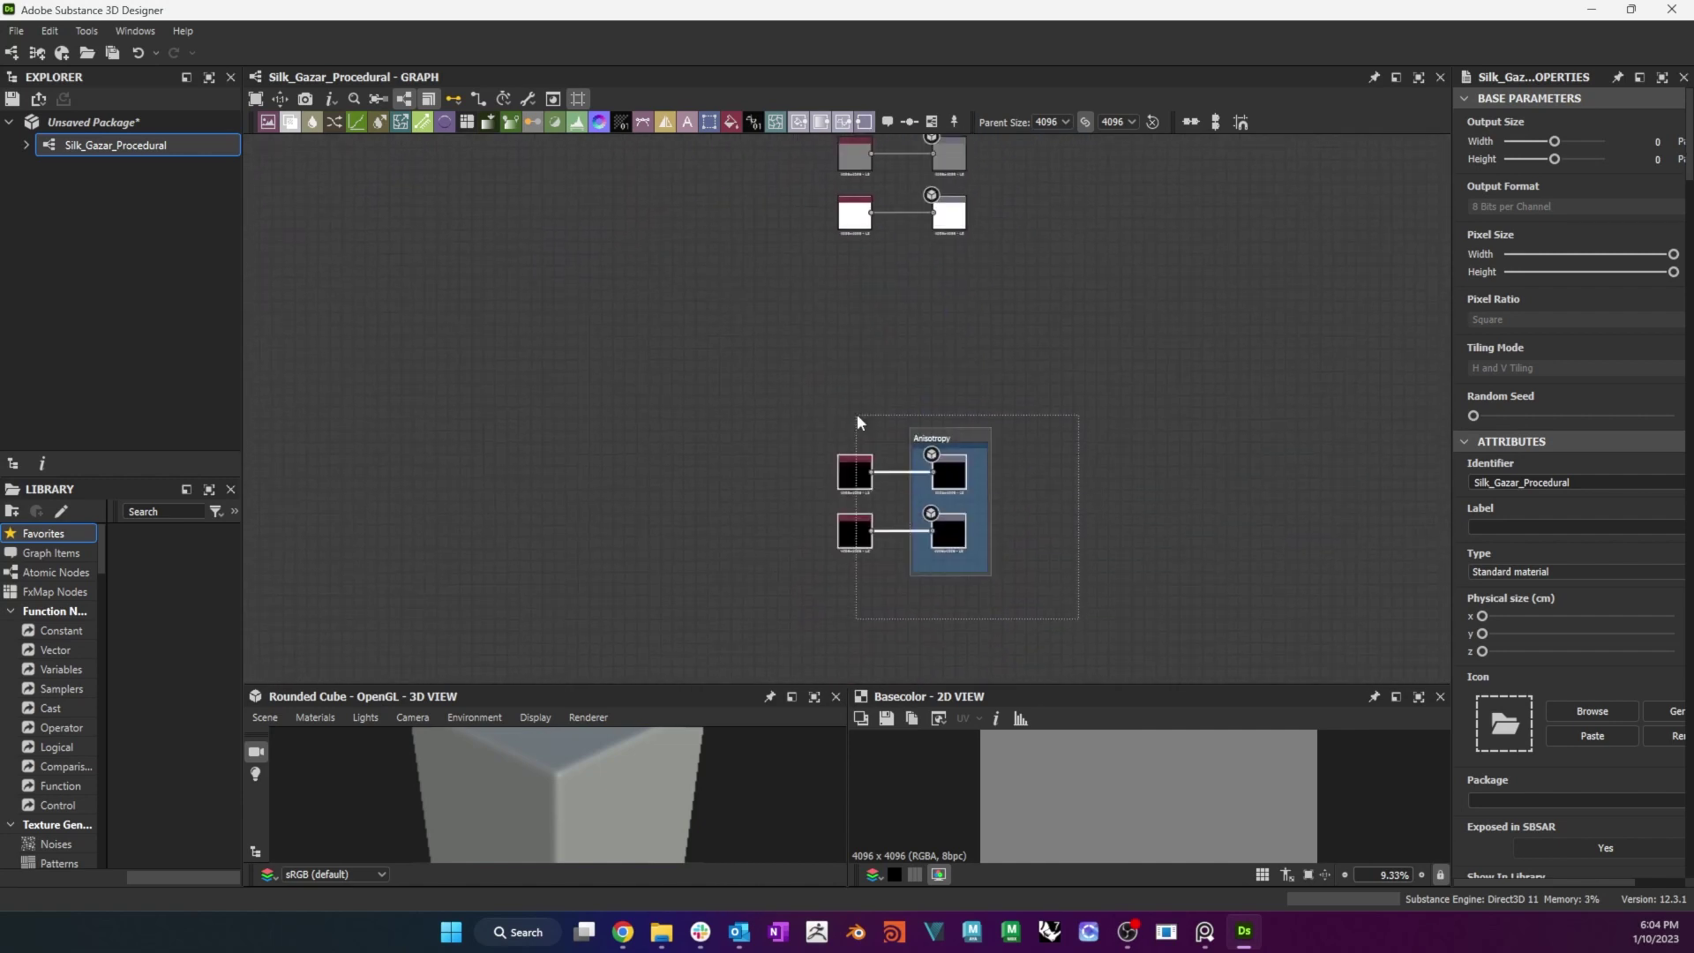
middle_drag(949, 458, 1085, 295)
scroll(1124, 424, up, 2)
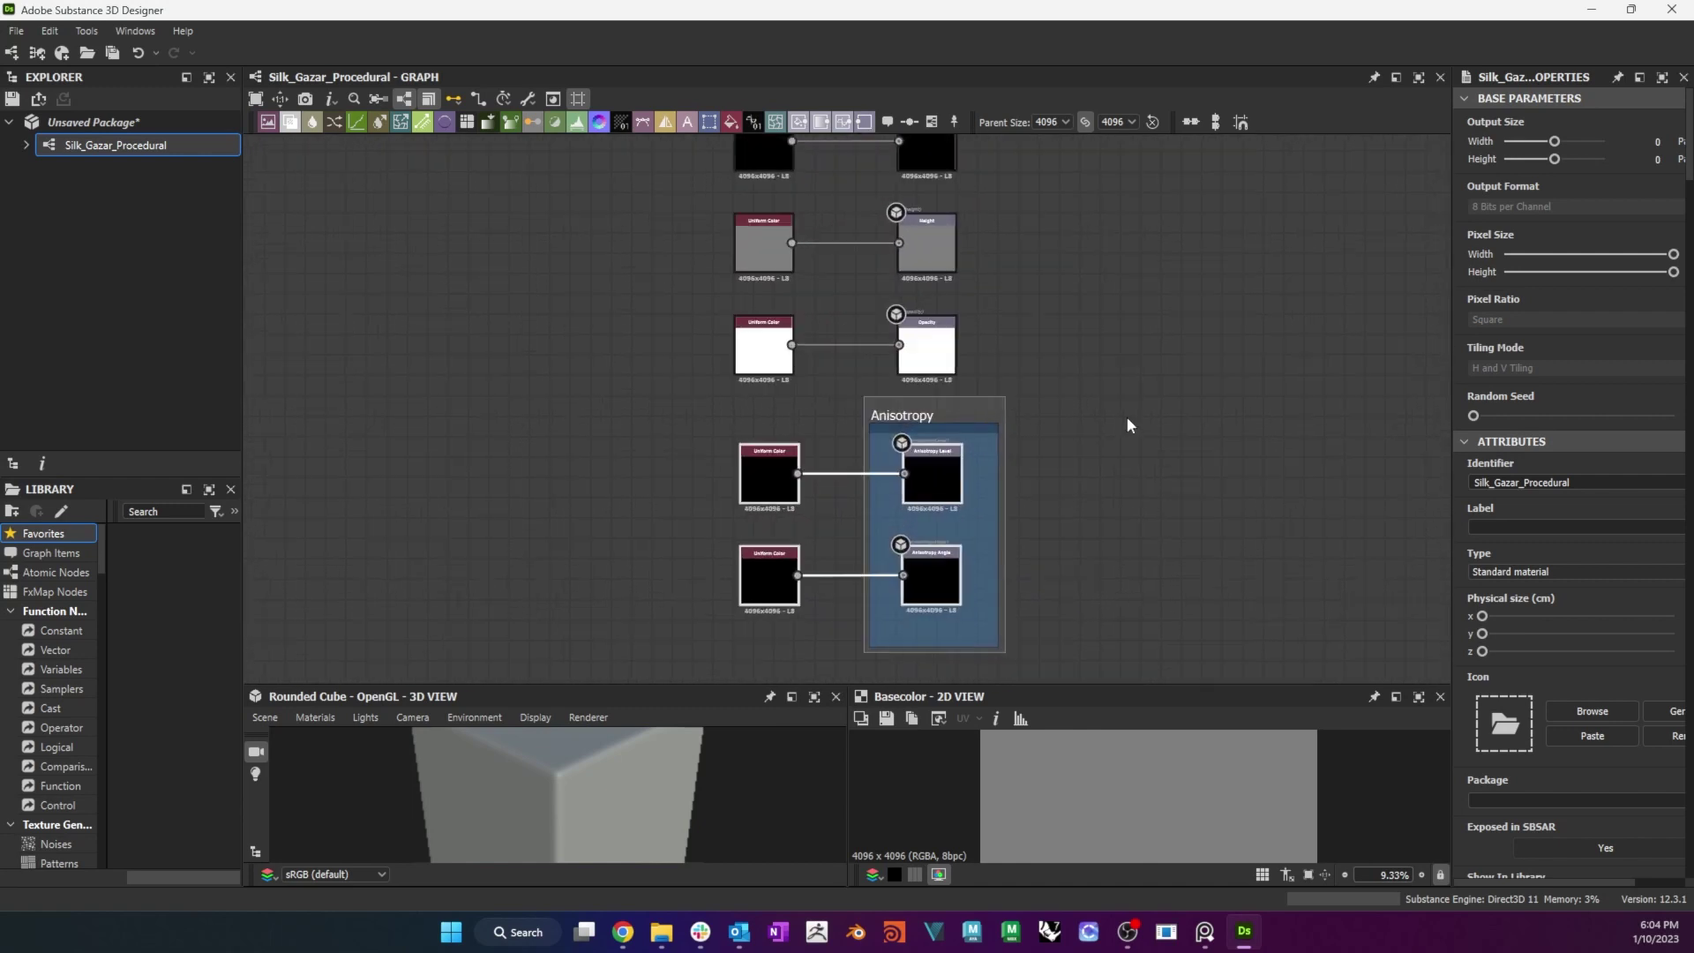
click(930, 473)
scroll(1139, 680, up, 3)
drag(1136, 685, 1172, 461)
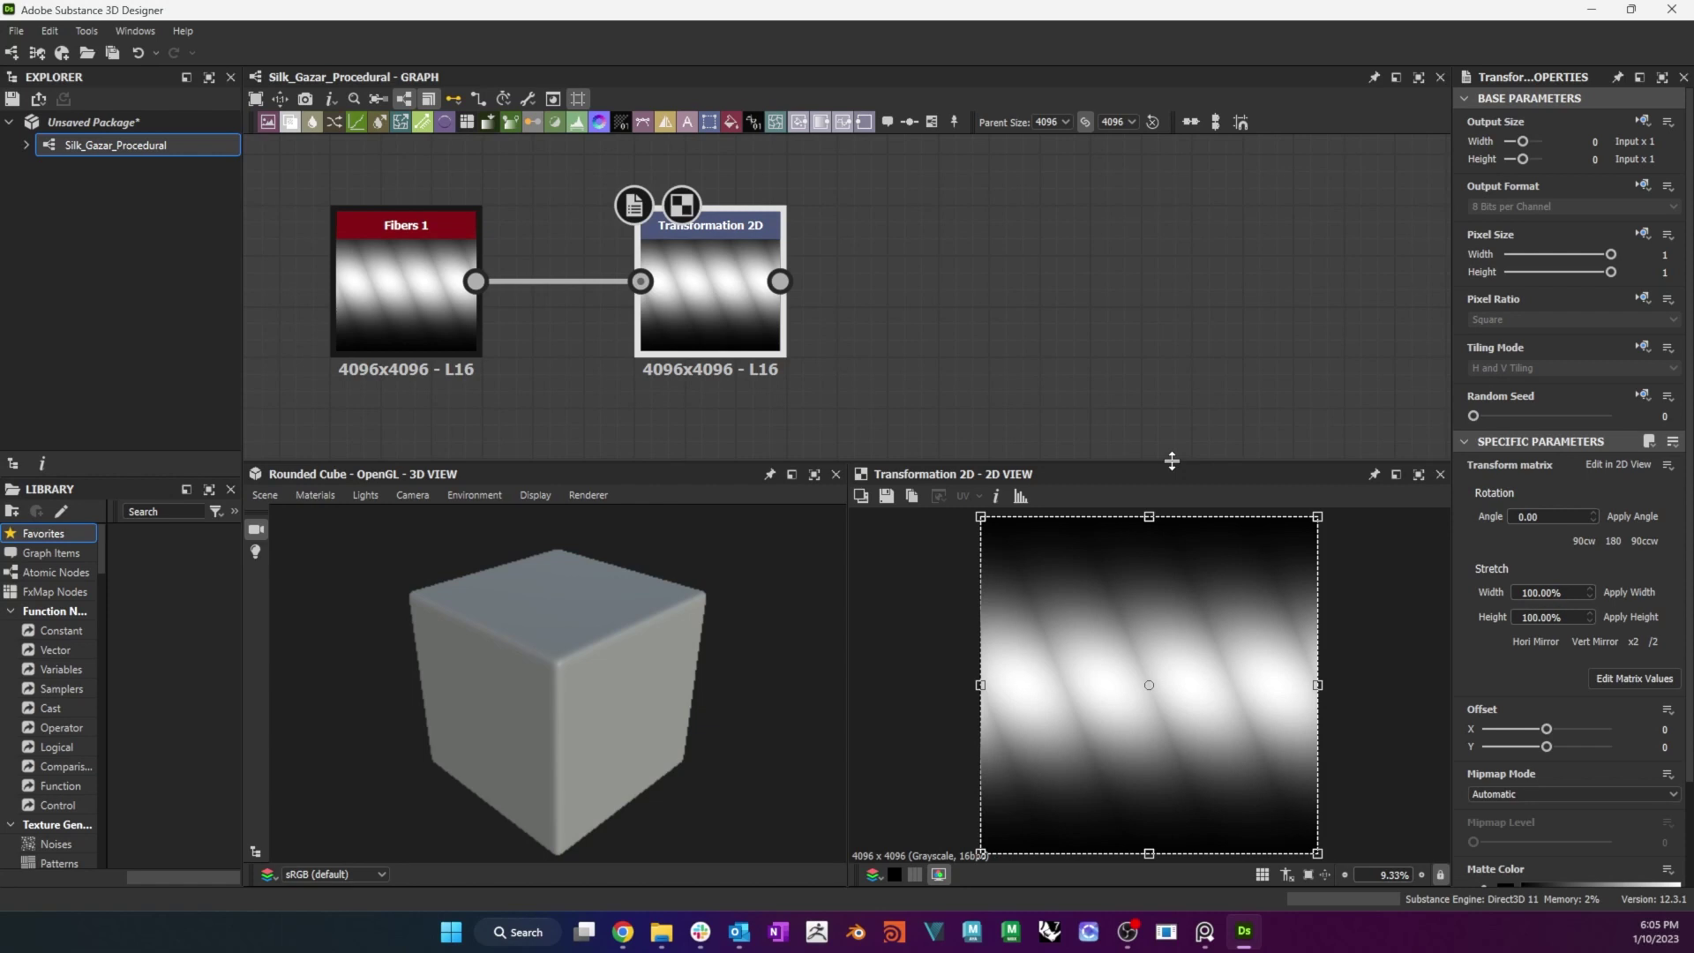
Set the Transformation 2D Offset Y to -0.5, shifting the fiber pattern by half.
click(1676, 743)
text(0.)
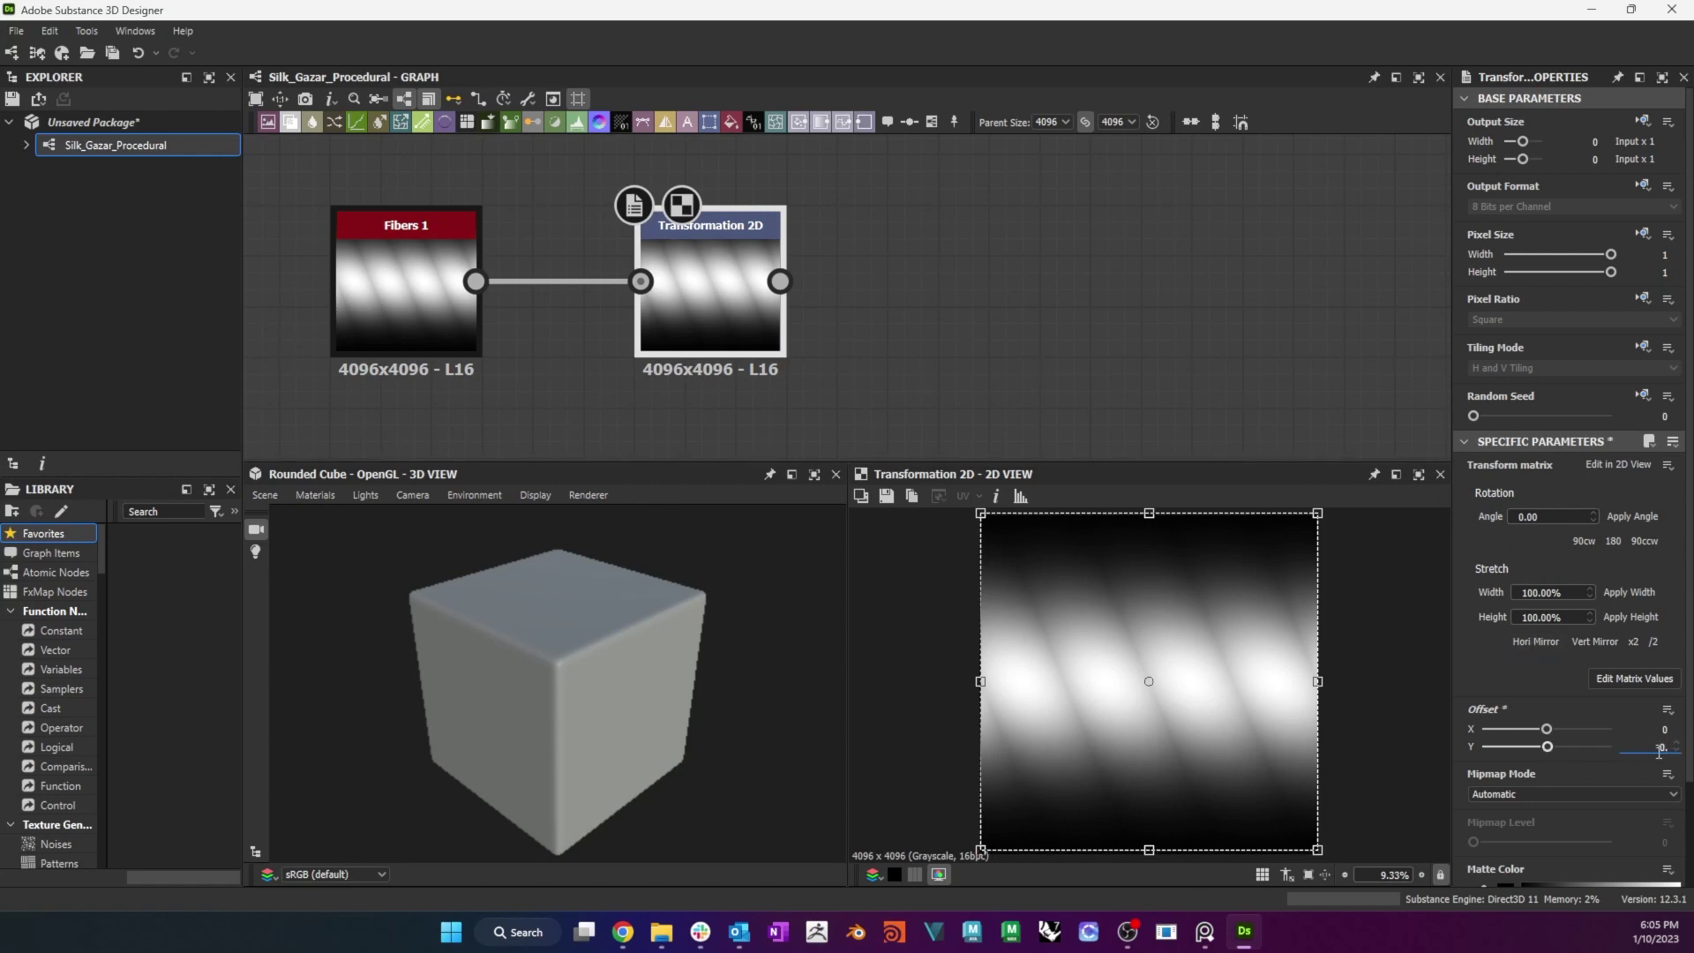
text(5)
key(Return)
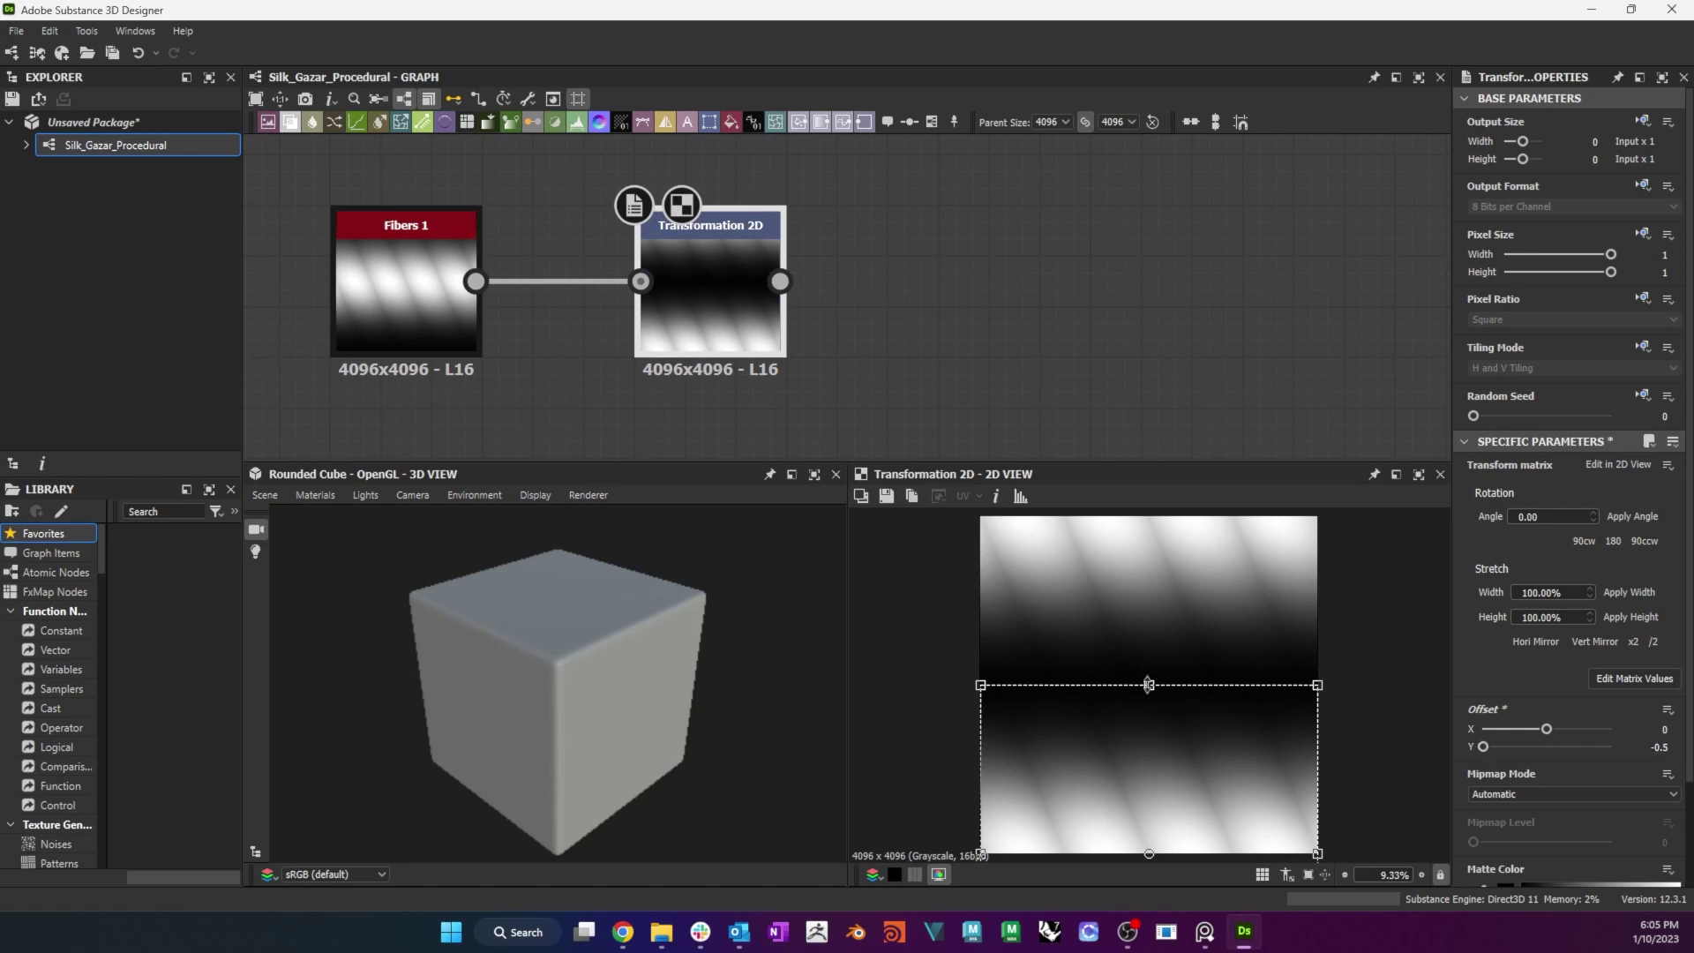
drag(1149, 685, 1147, 754)
drag(1146, 824, 1151, 697)
drag(1156, 621, 1154, 719)
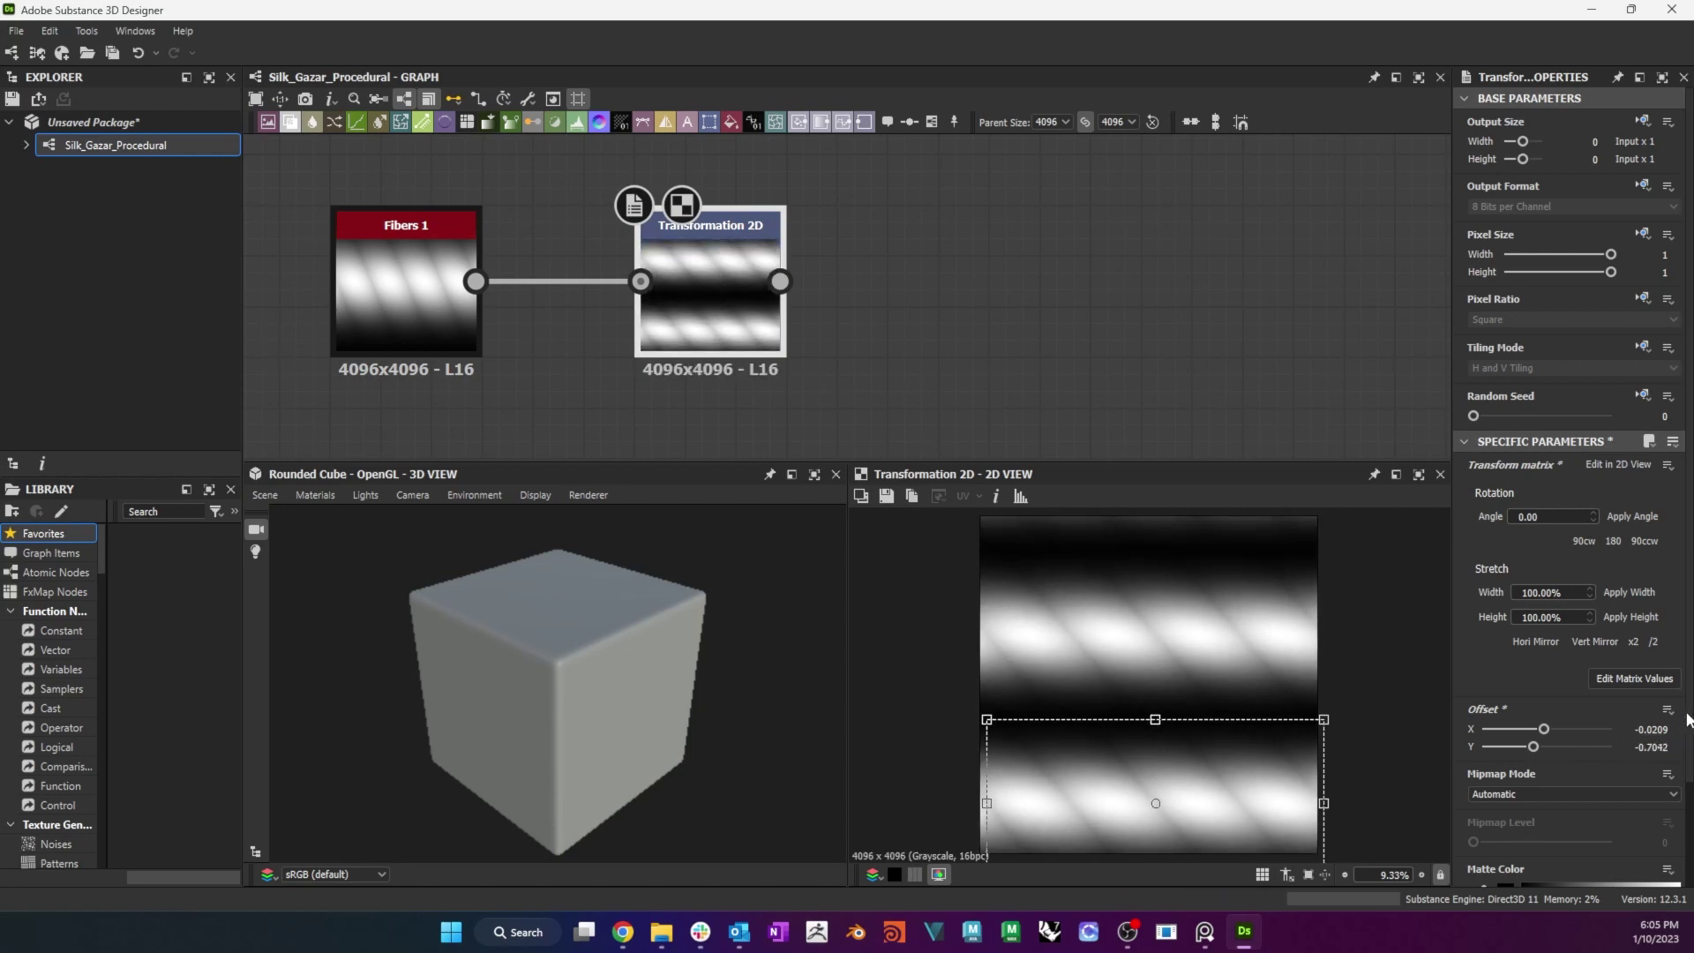
scroll(1528, 754, down, 2)
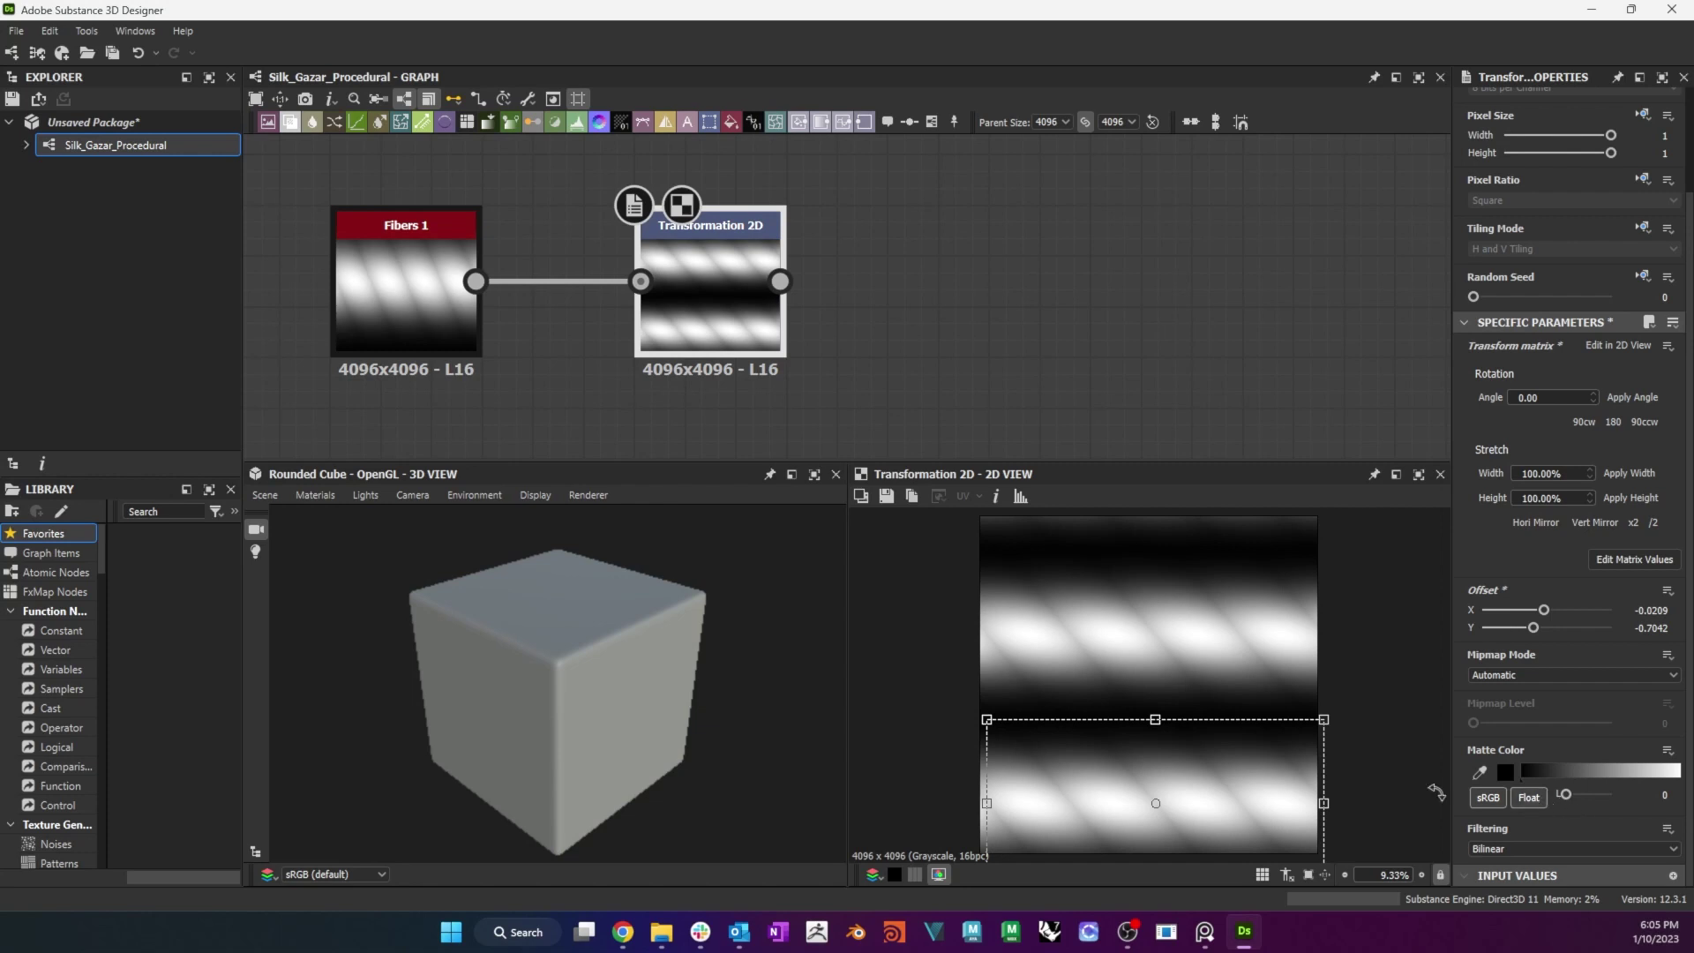
drag(1202, 794, 1197, 771)
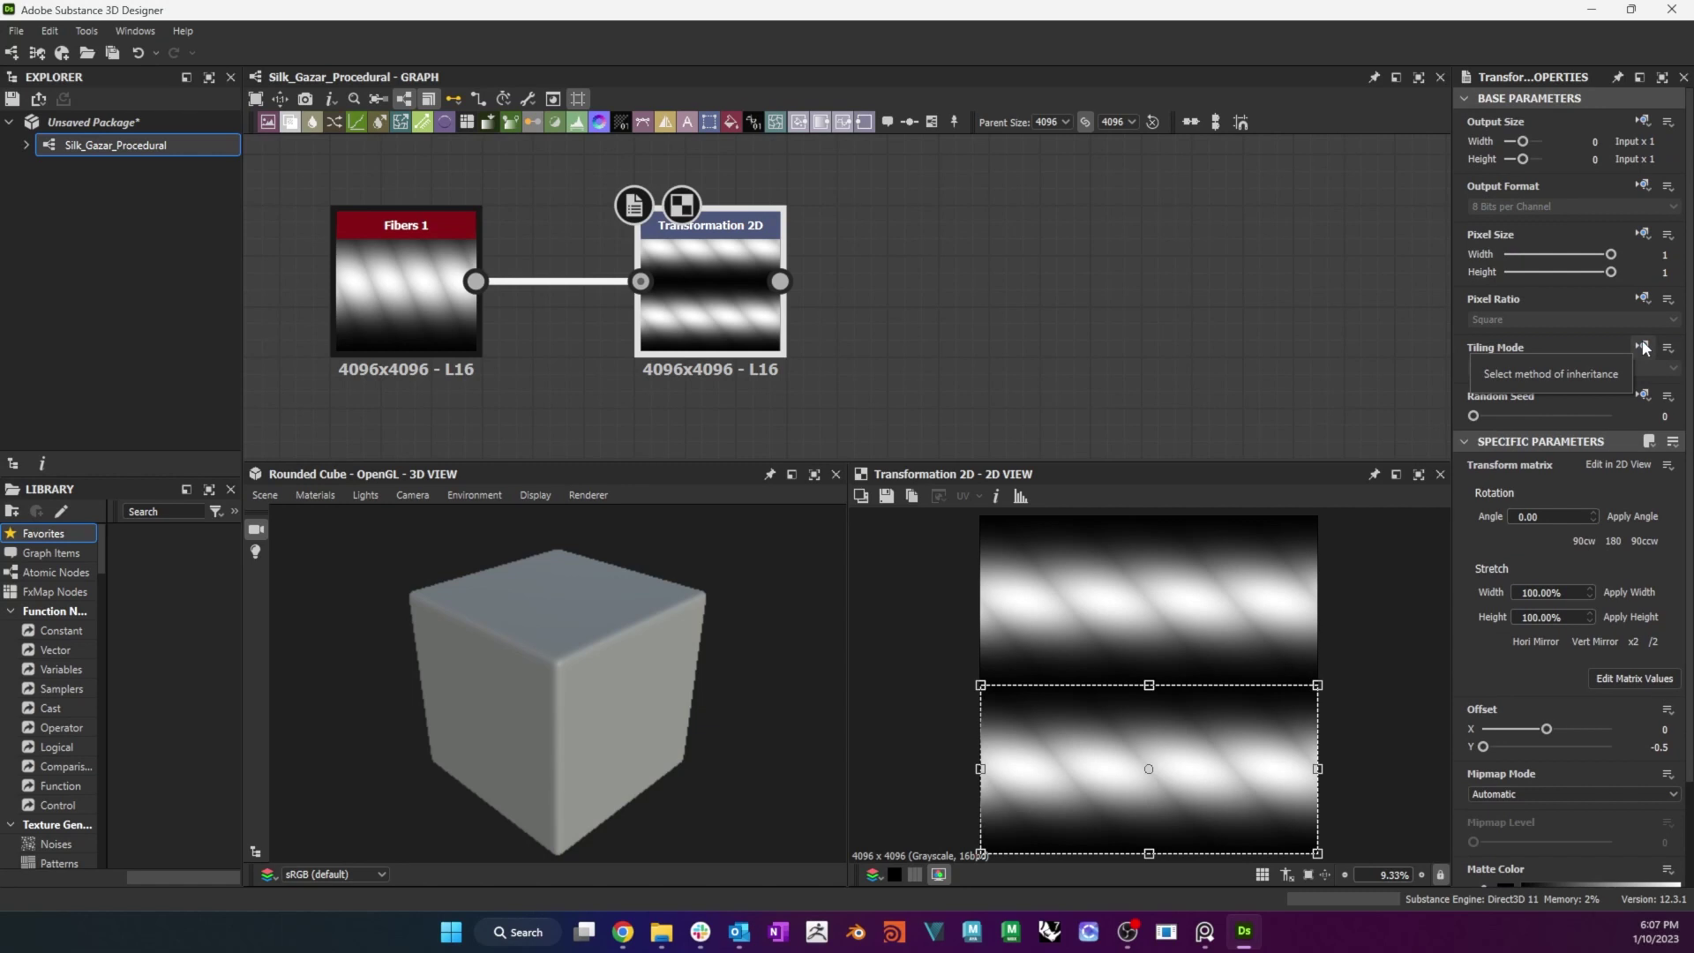
Set Tiling Mode inheritance to Absolute and choose No Tiling.
click(1646, 347)
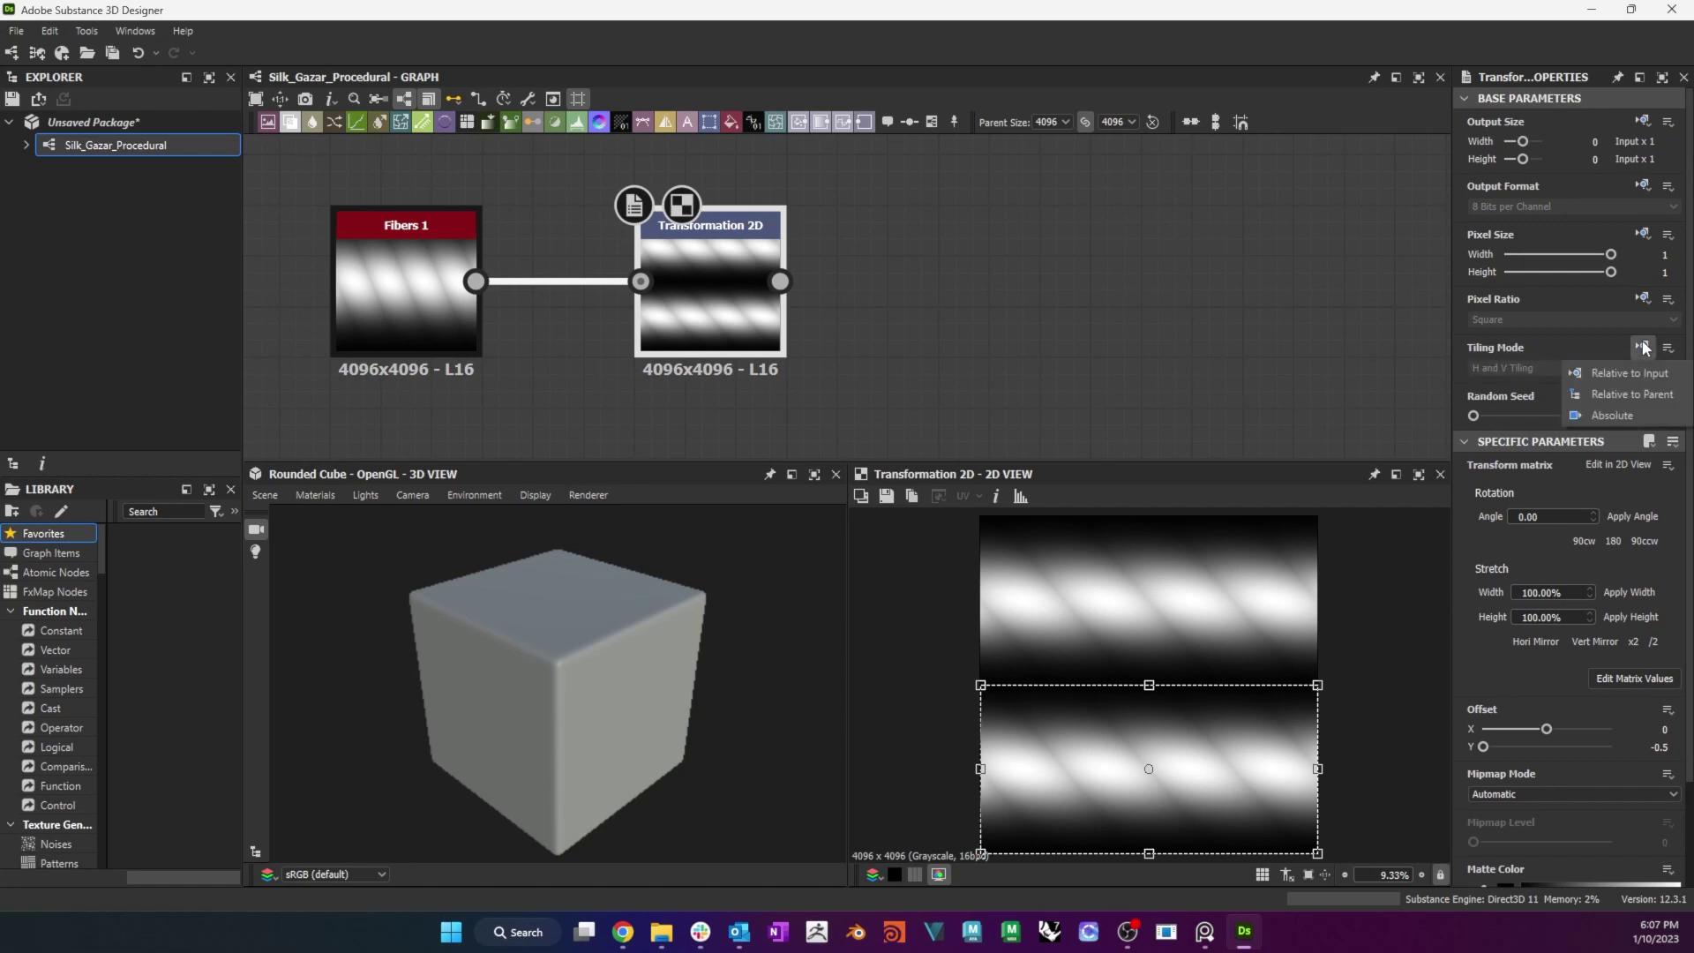
click(1633, 413)
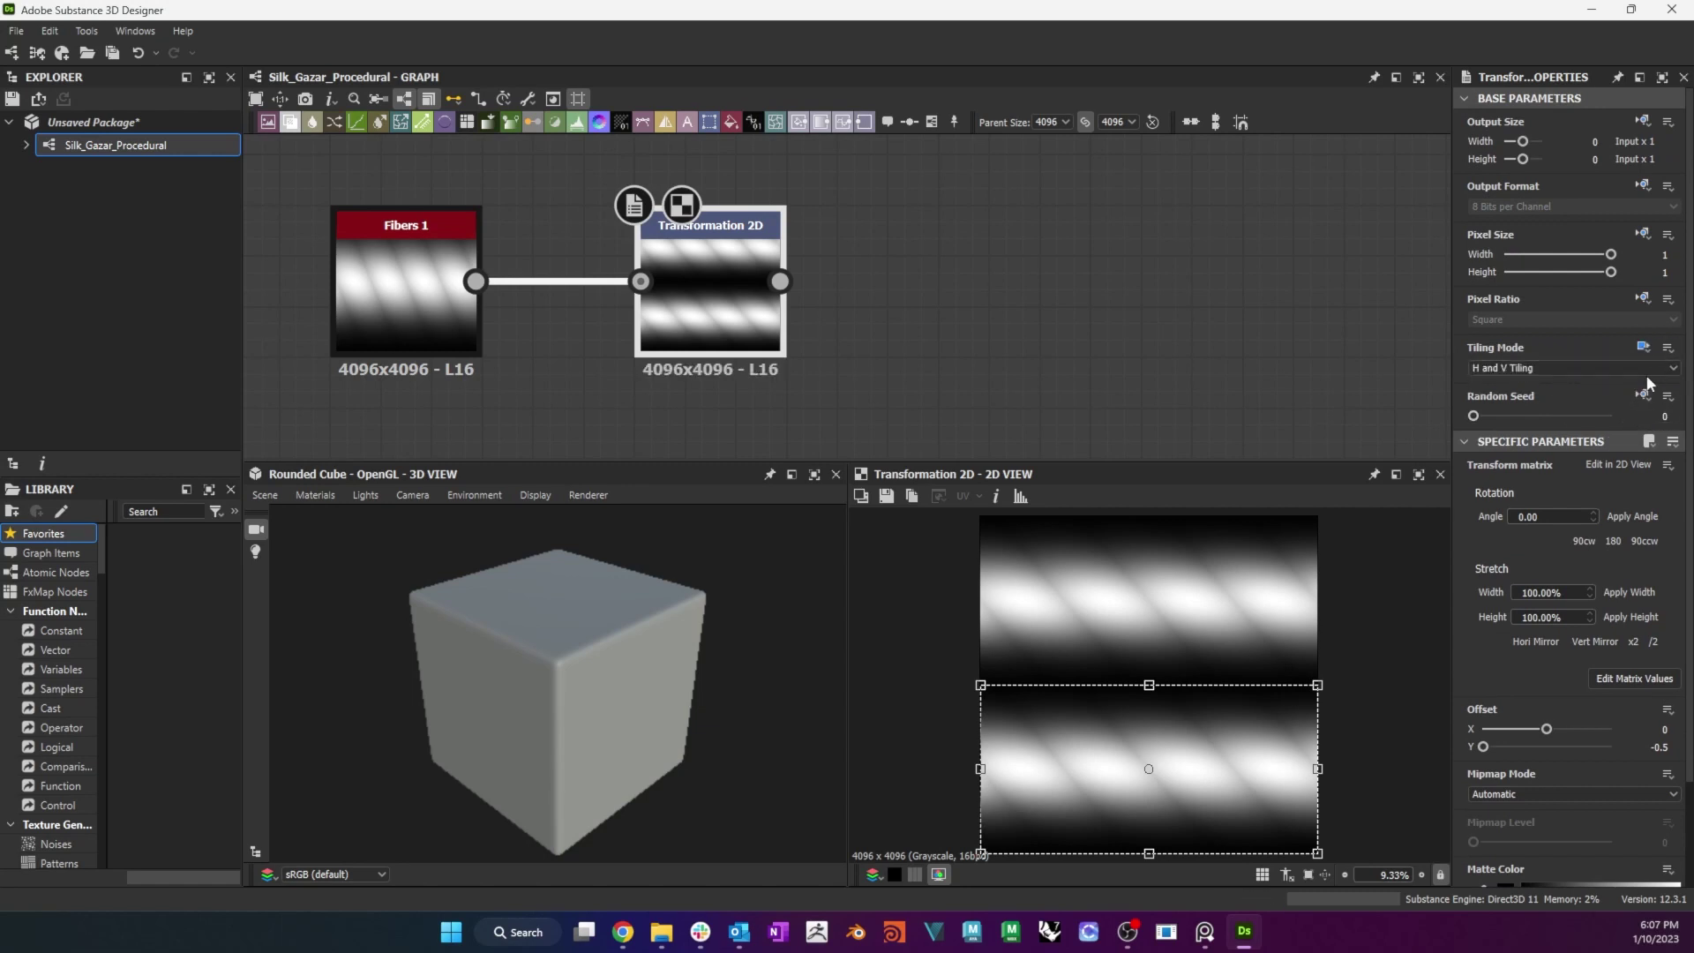
click(1657, 366)
click(1629, 379)
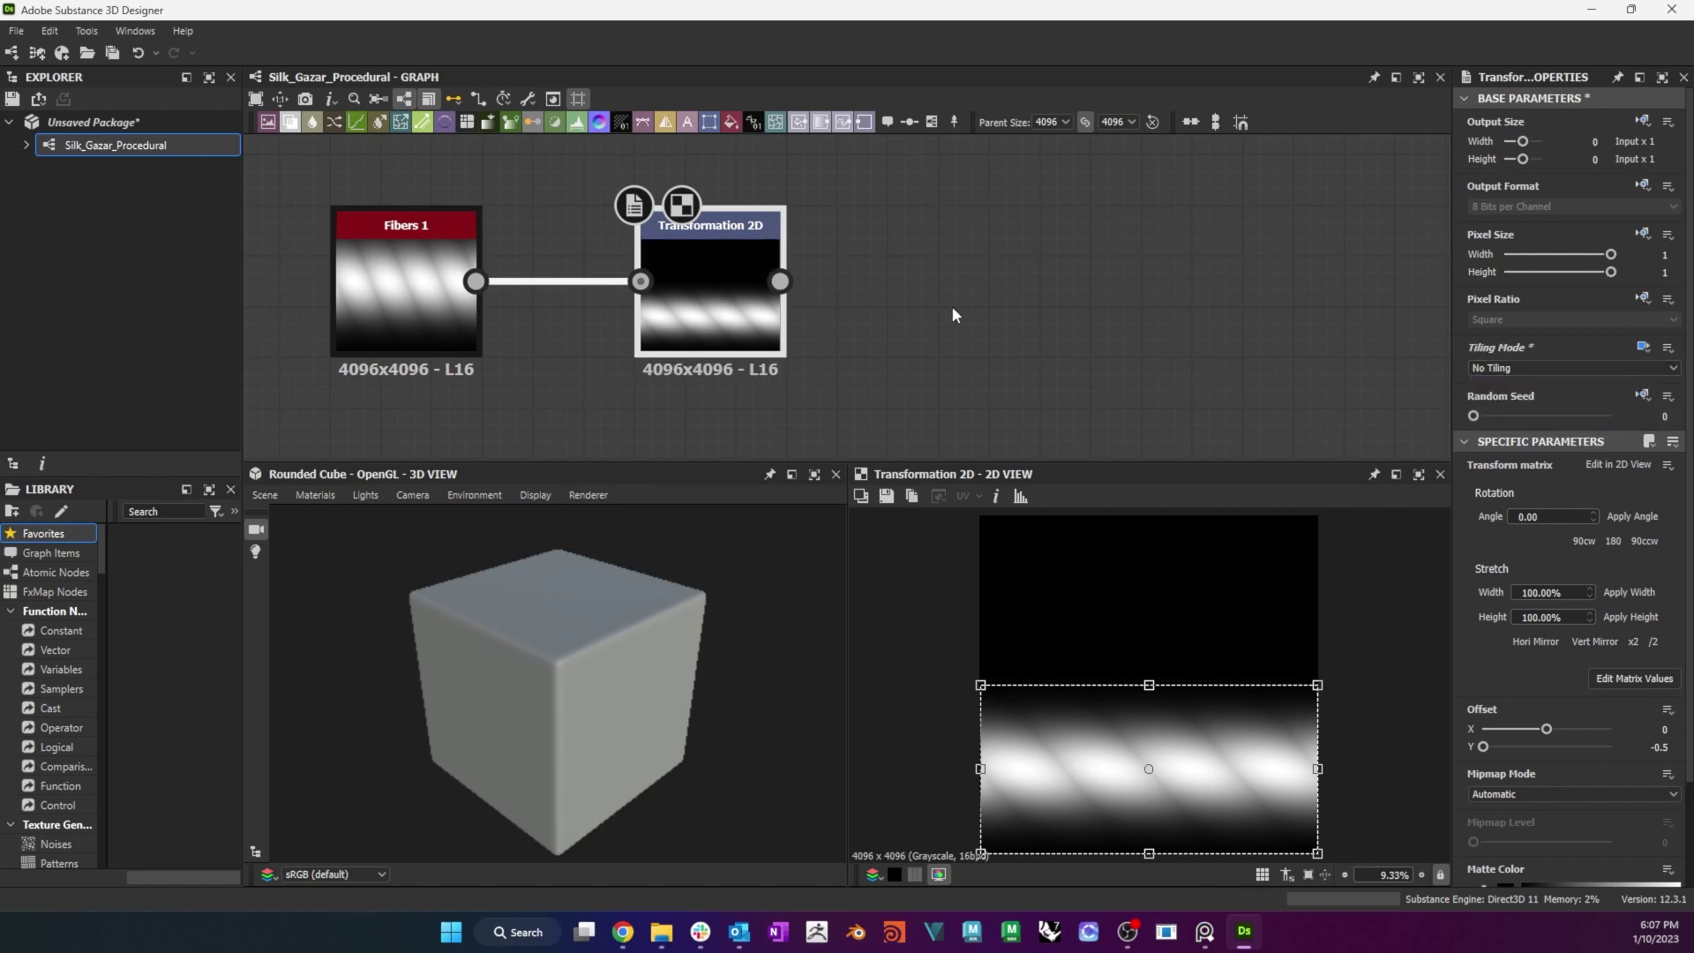
Add a second Transformation 2D after the fibre transform, rotated 90°.
drag(780, 281, 973, 297)
text(tra)
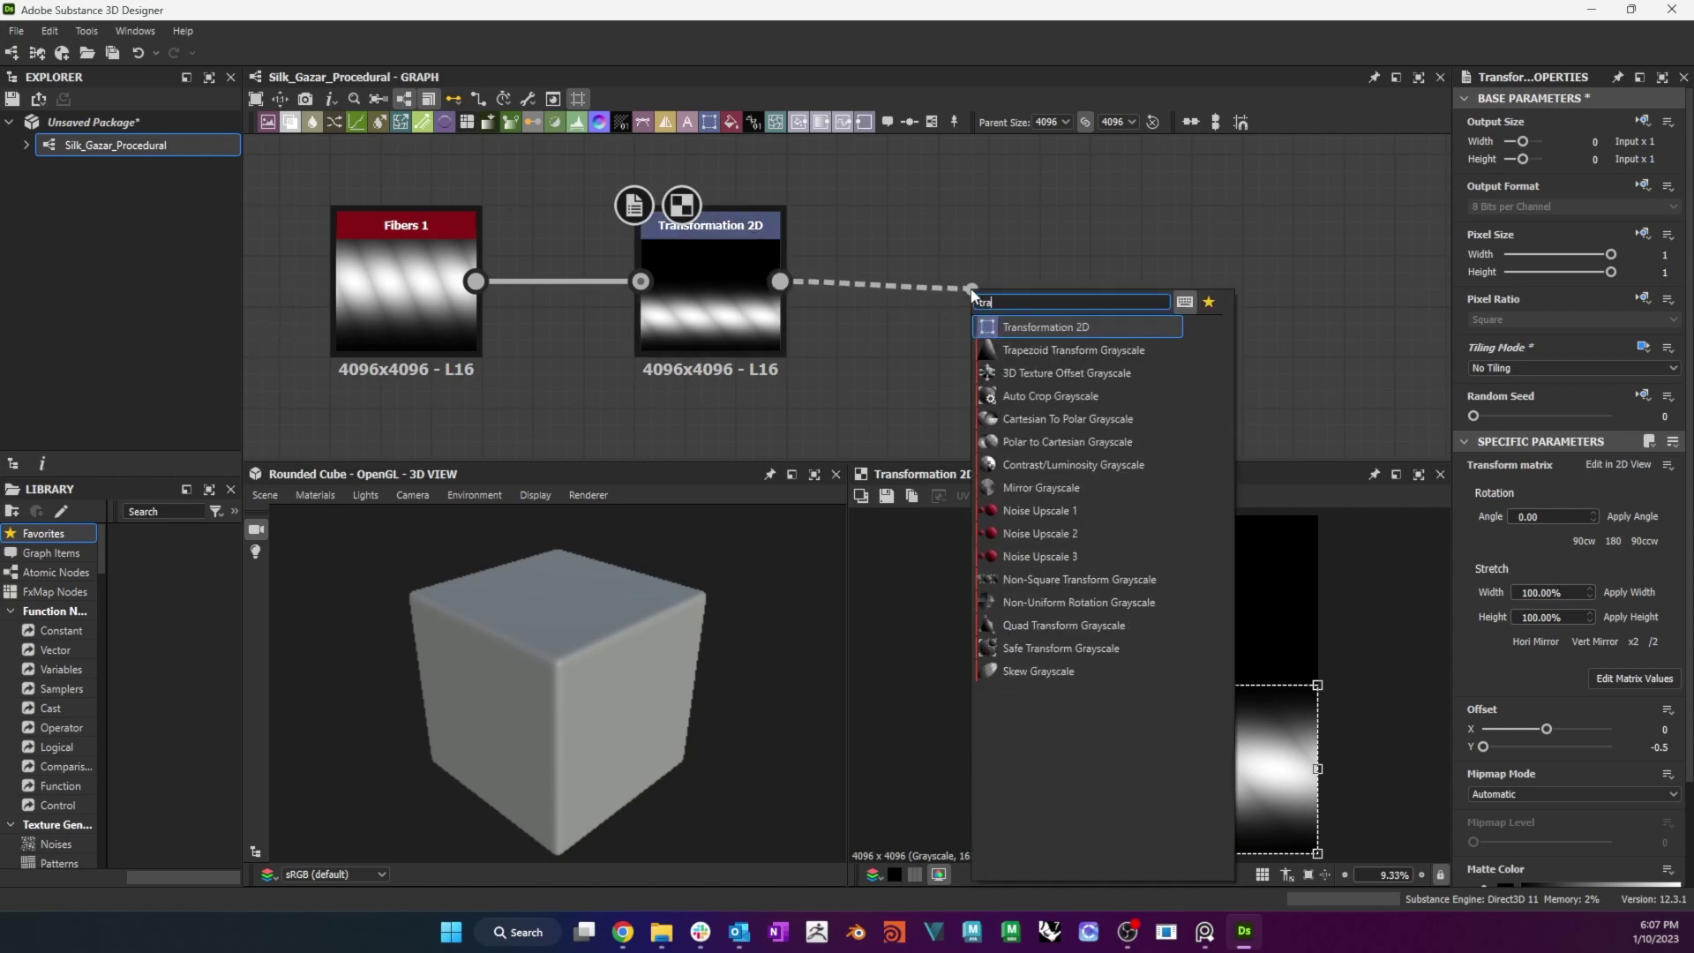
click(1073, 327)
drag(1077, 331, 1031, 331)
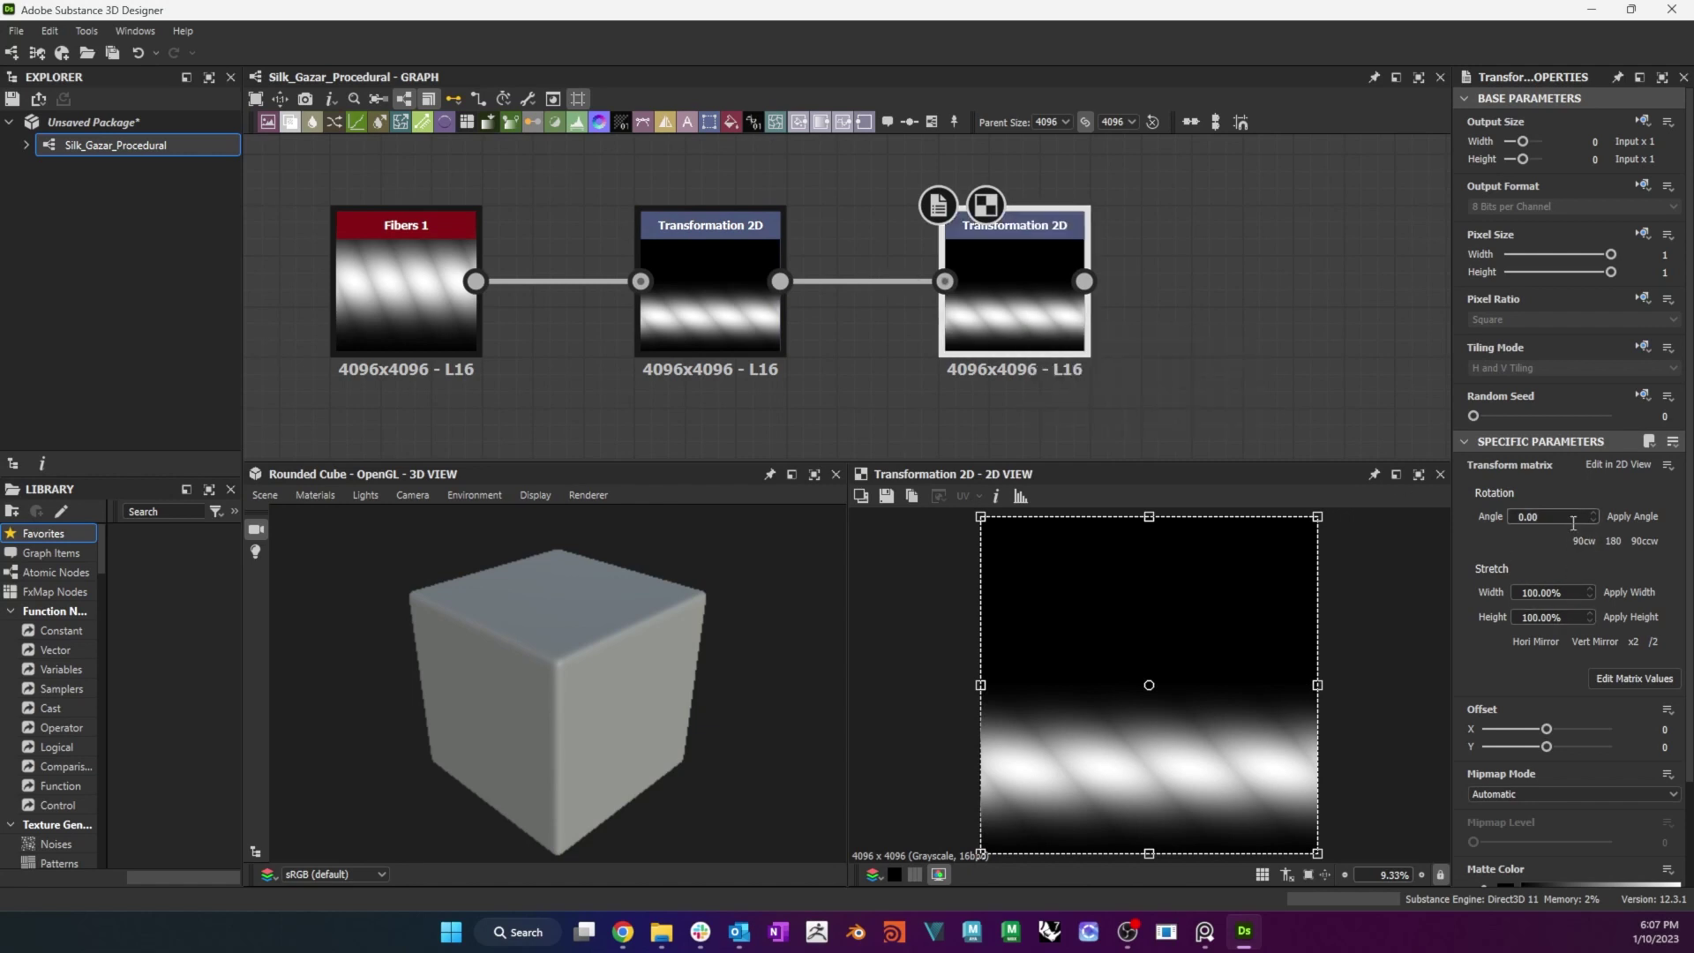
double_click(1531, 517)
text(90)
key(Return)
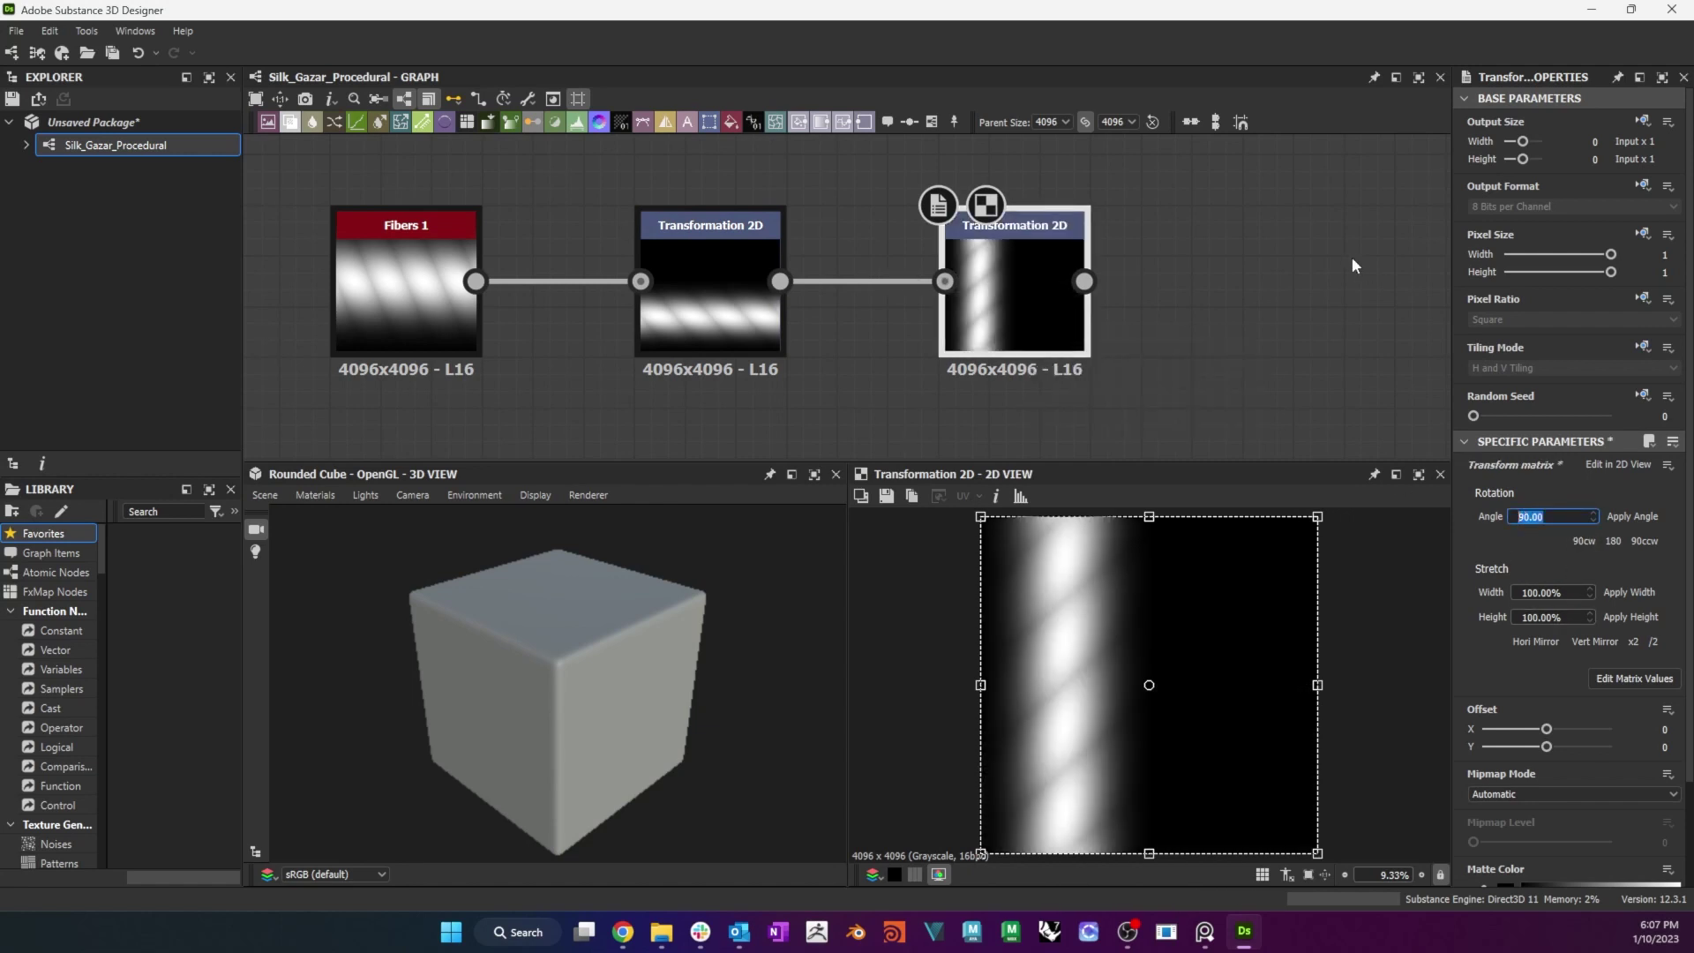
click(1205, 931)
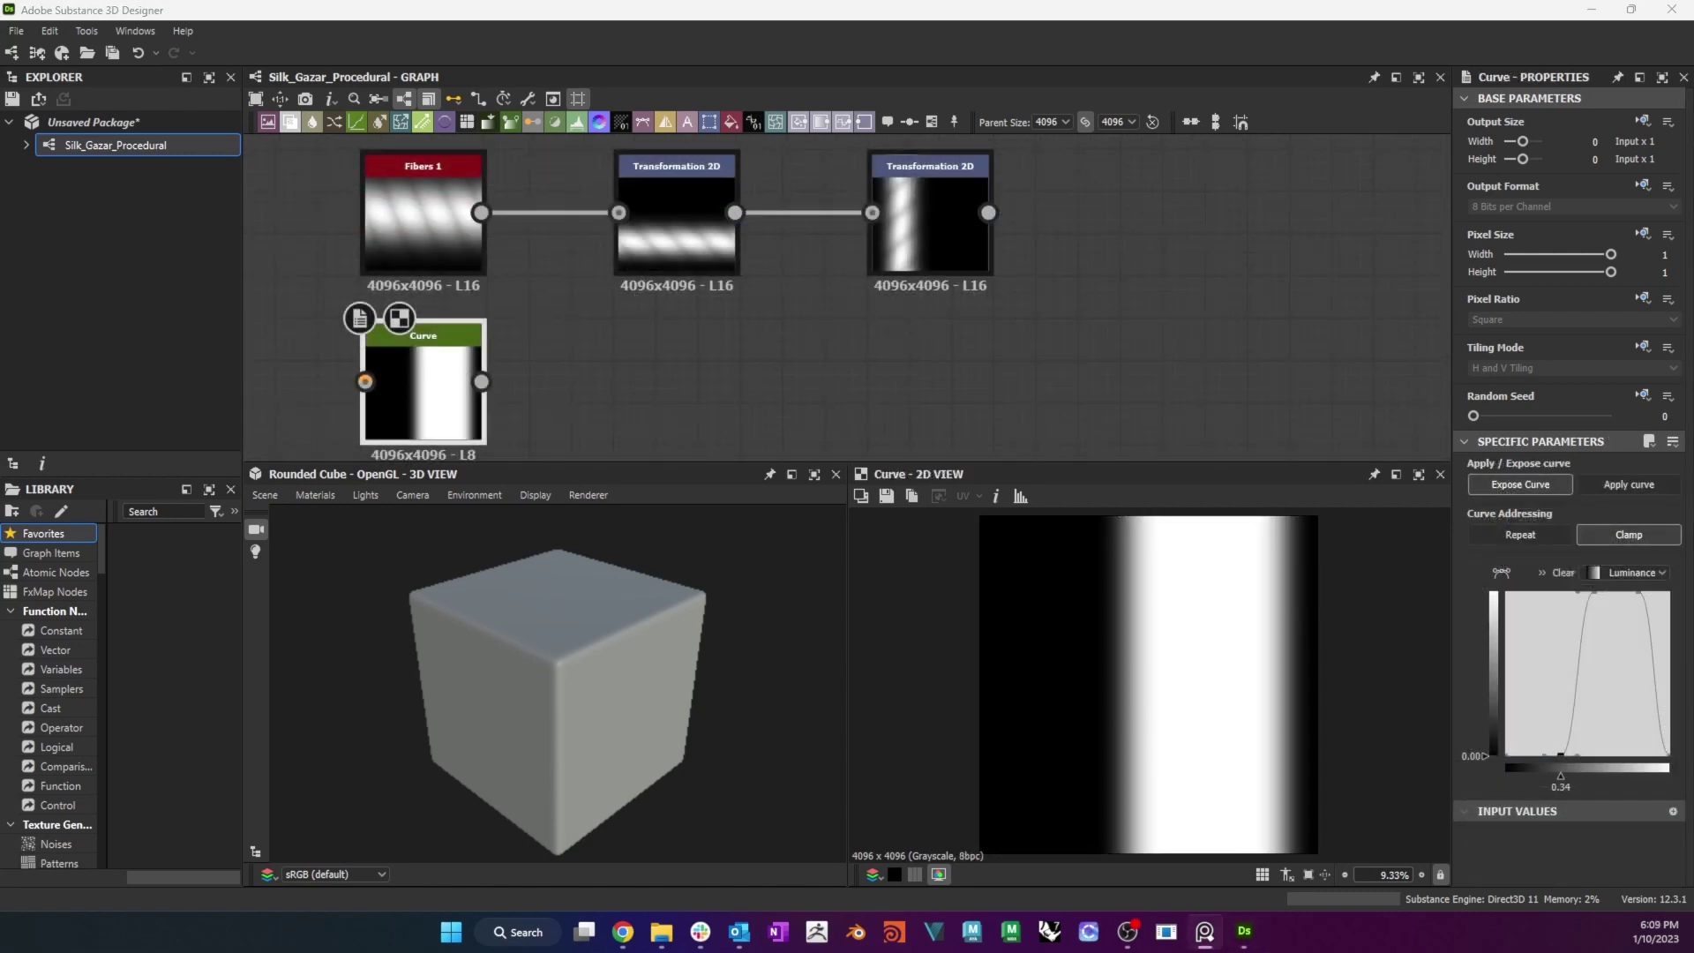
Add a Transformation 2D after the Curve node with Angle 270.
drag(481, 382, 596, 391)
text(transfo)
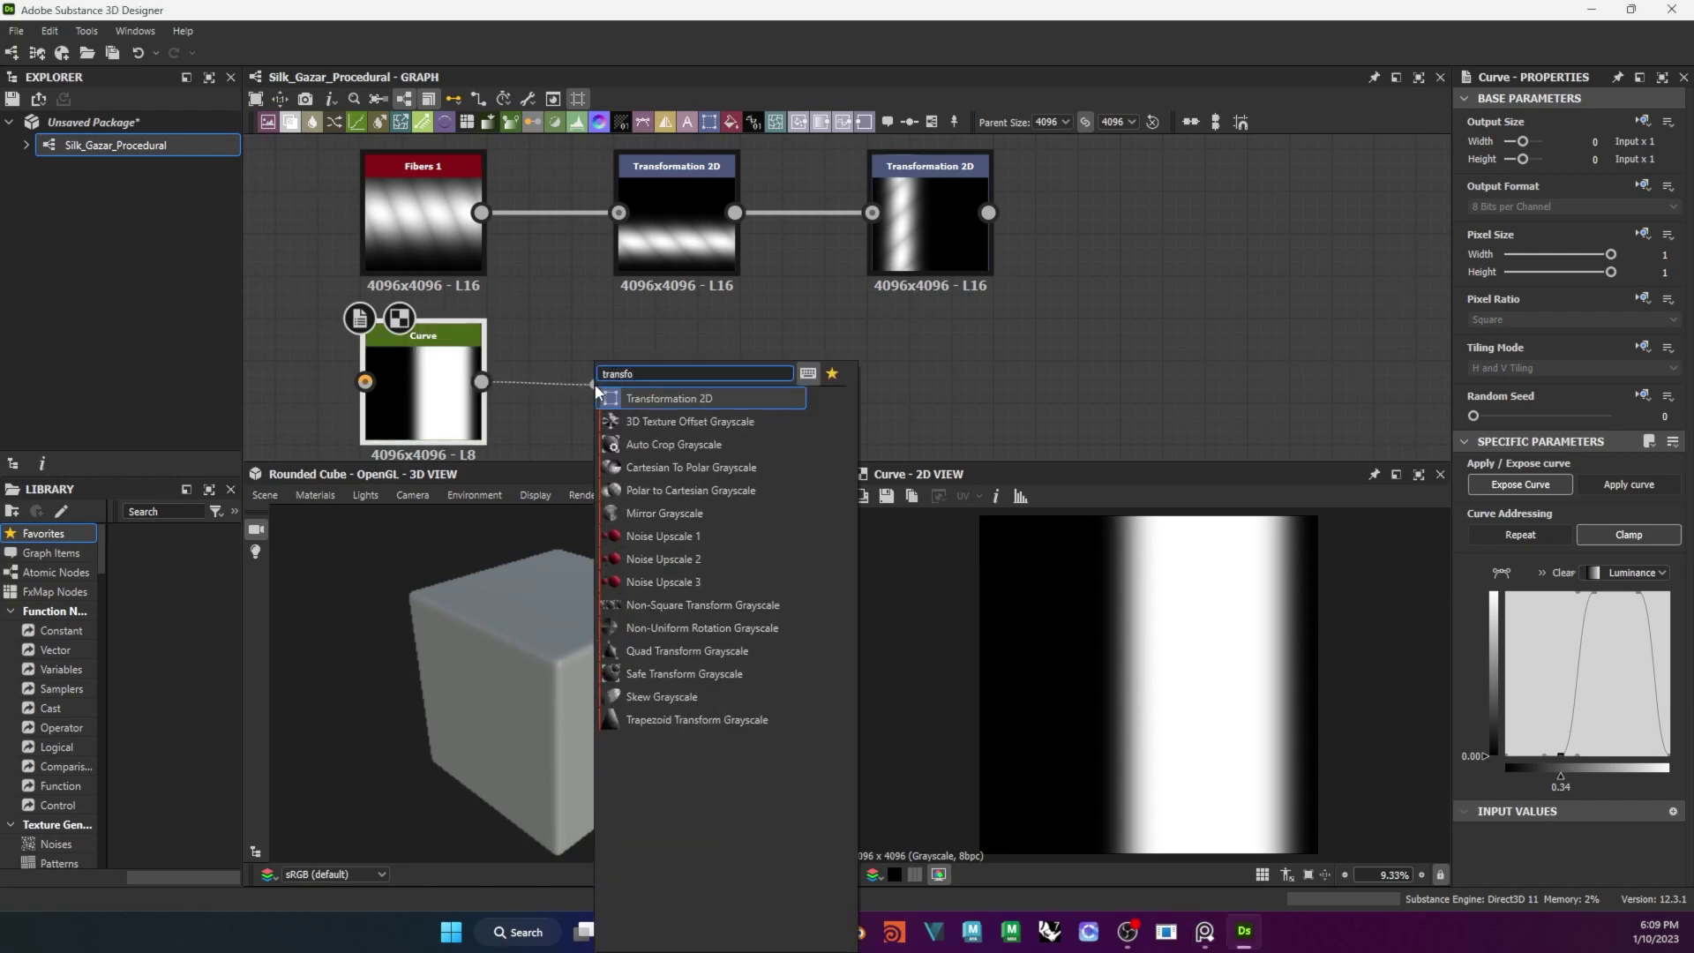
click(672, 399)
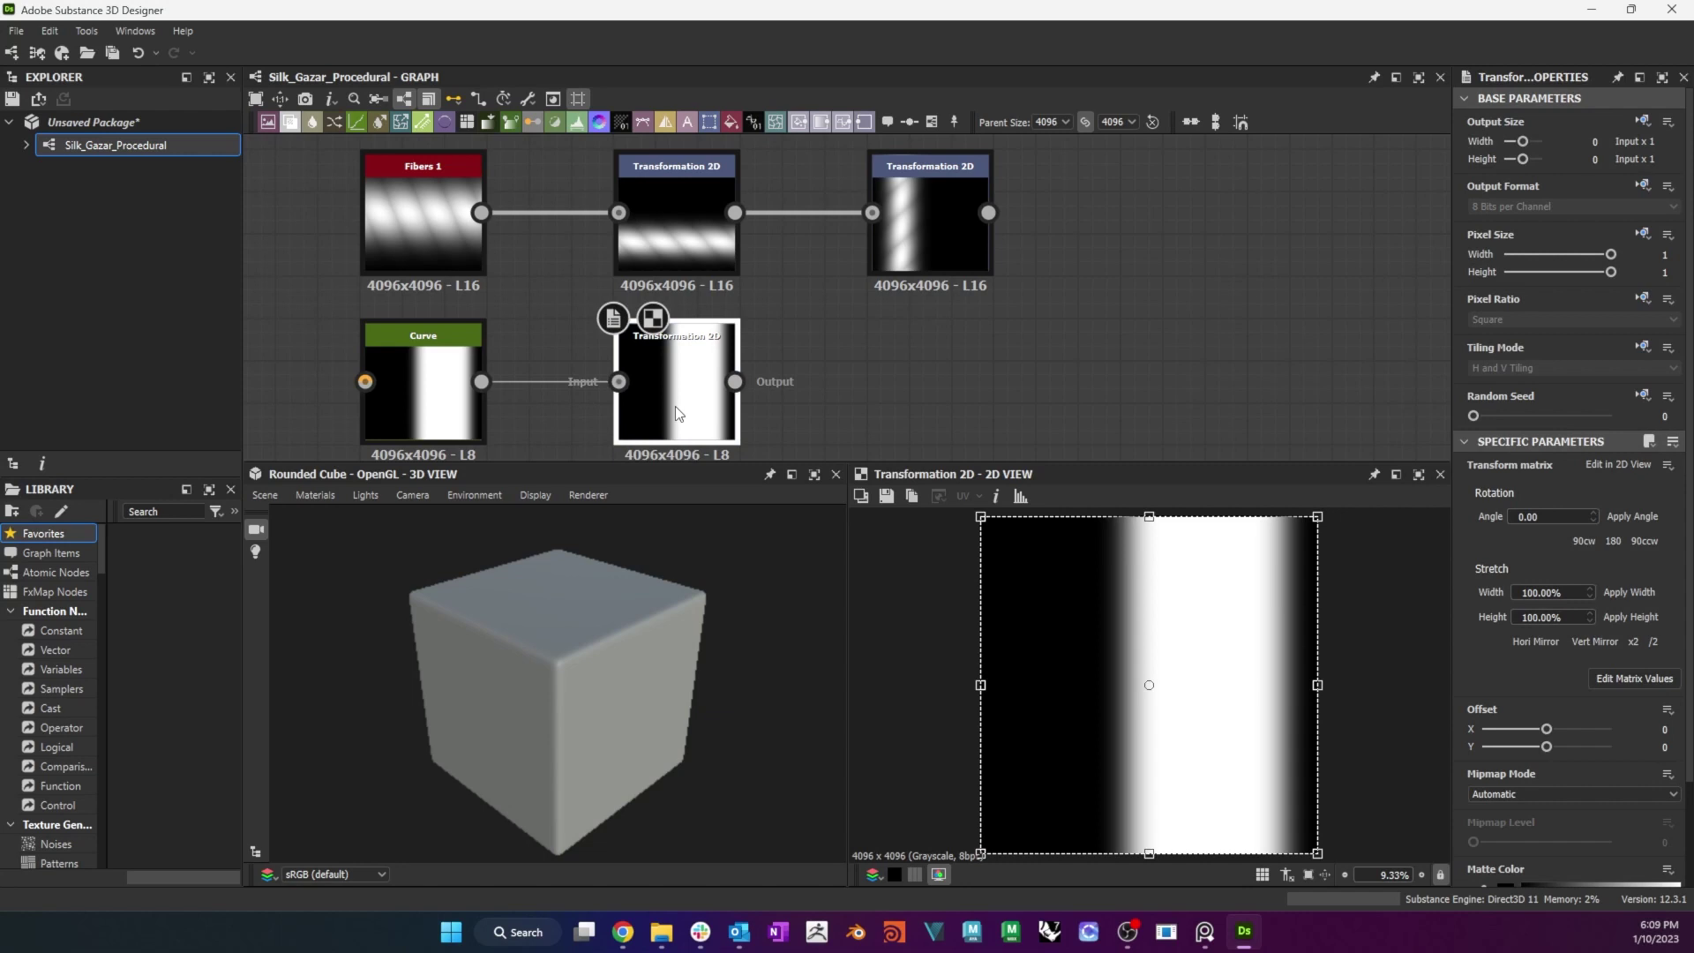
double_click(1531, 517)
text(270)
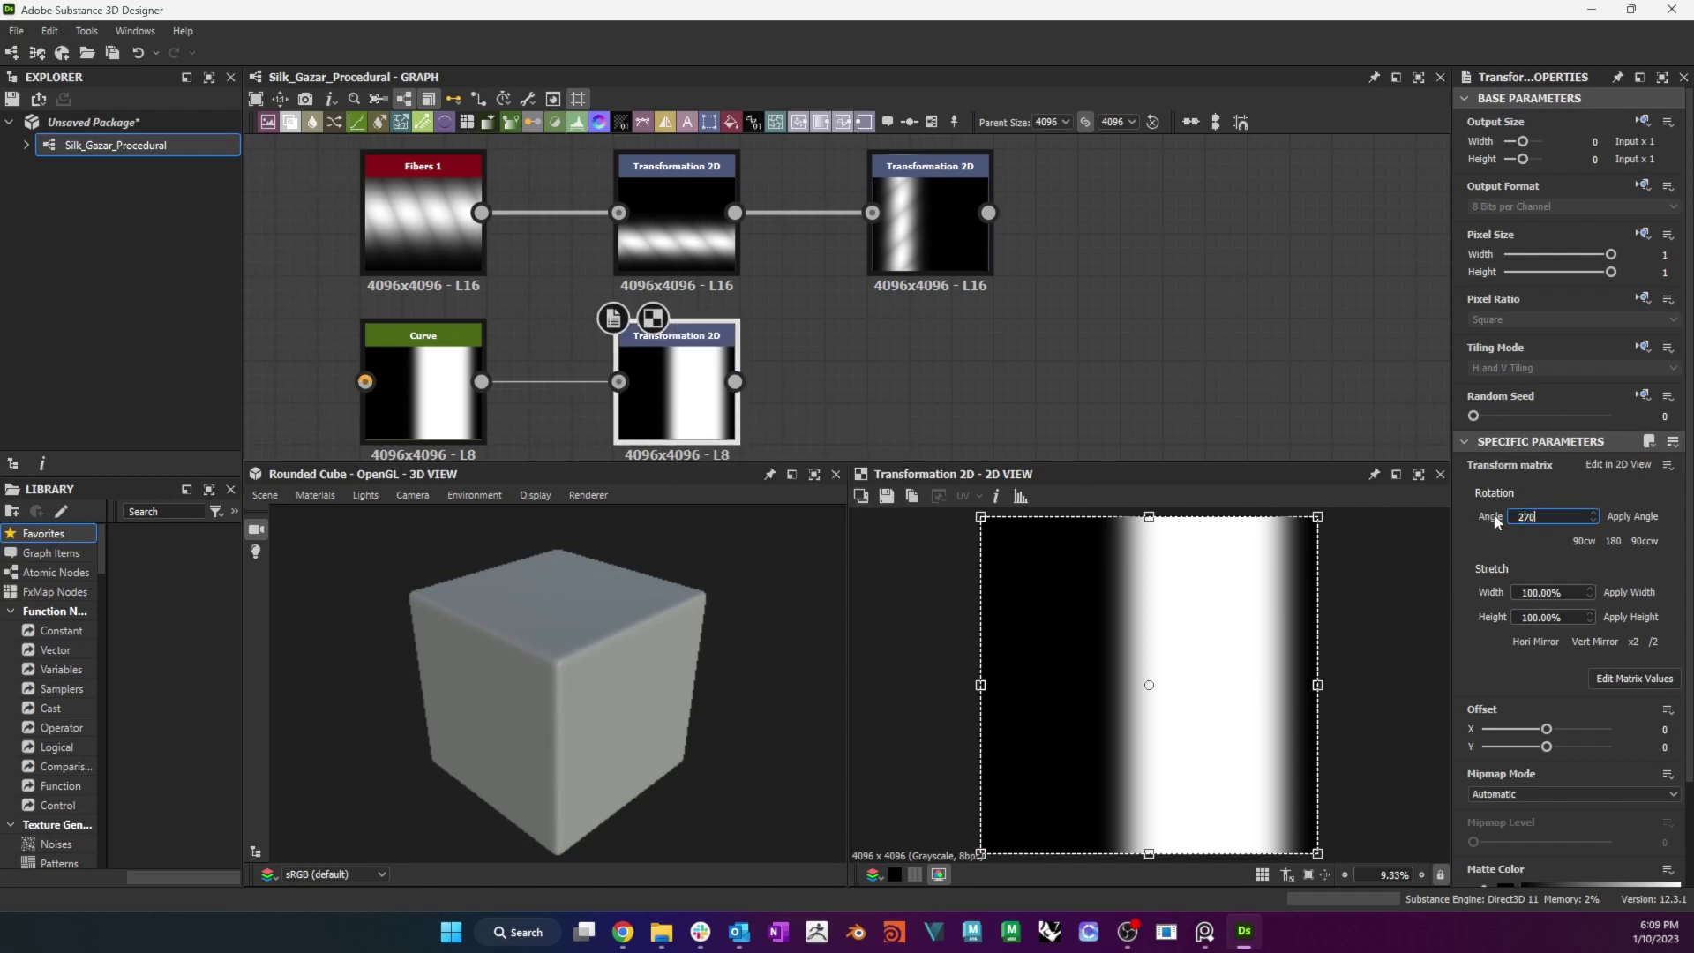
key(Return)
Blend the fibre stripes using the rotated curve stripe as opacity, through a Blur with raised intensity.
drag(988, 212, 1085, 311)
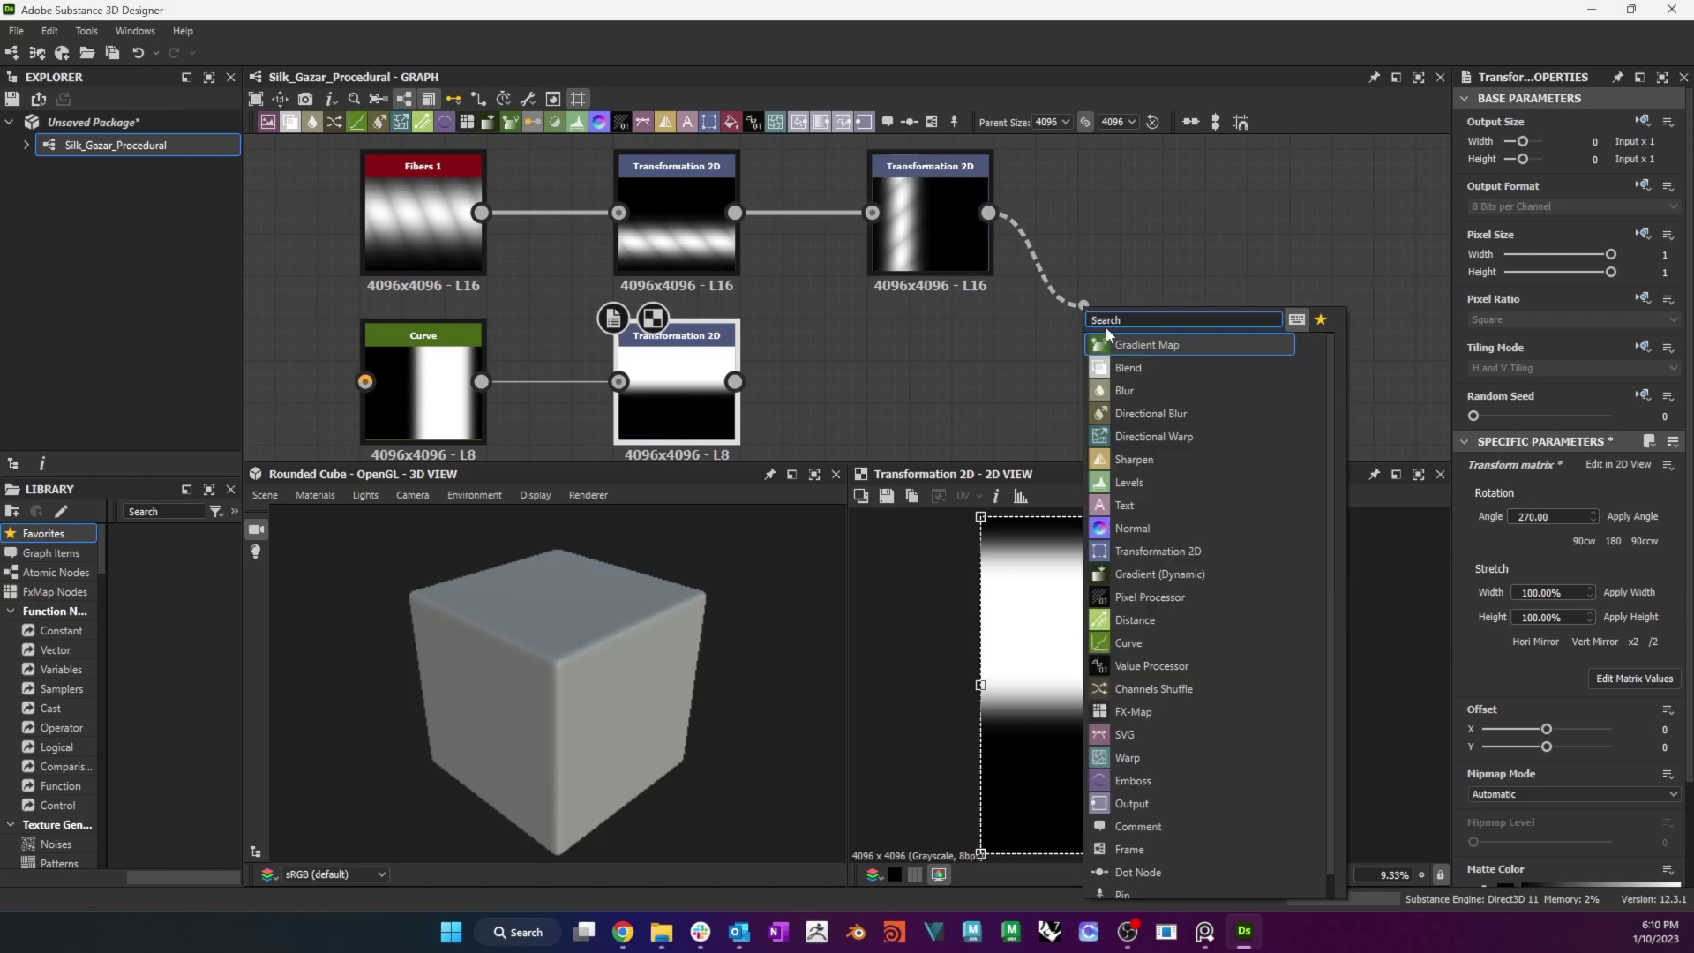
click(1142, 344)
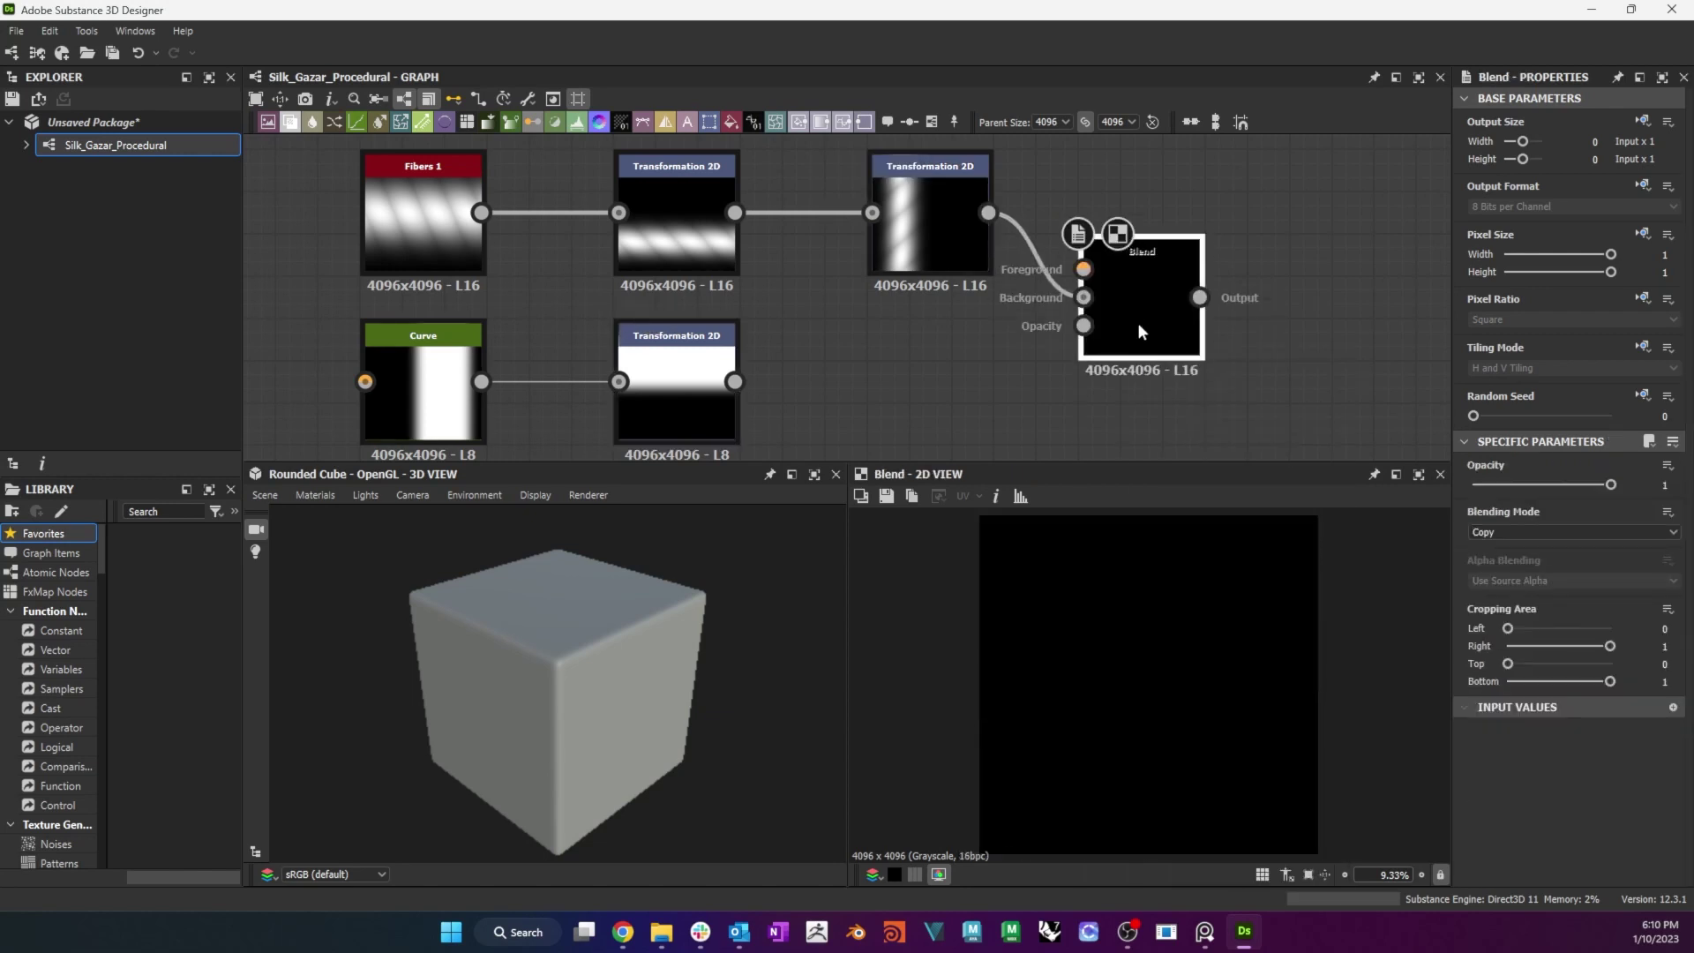
drag(734, 381, 1083, 326)
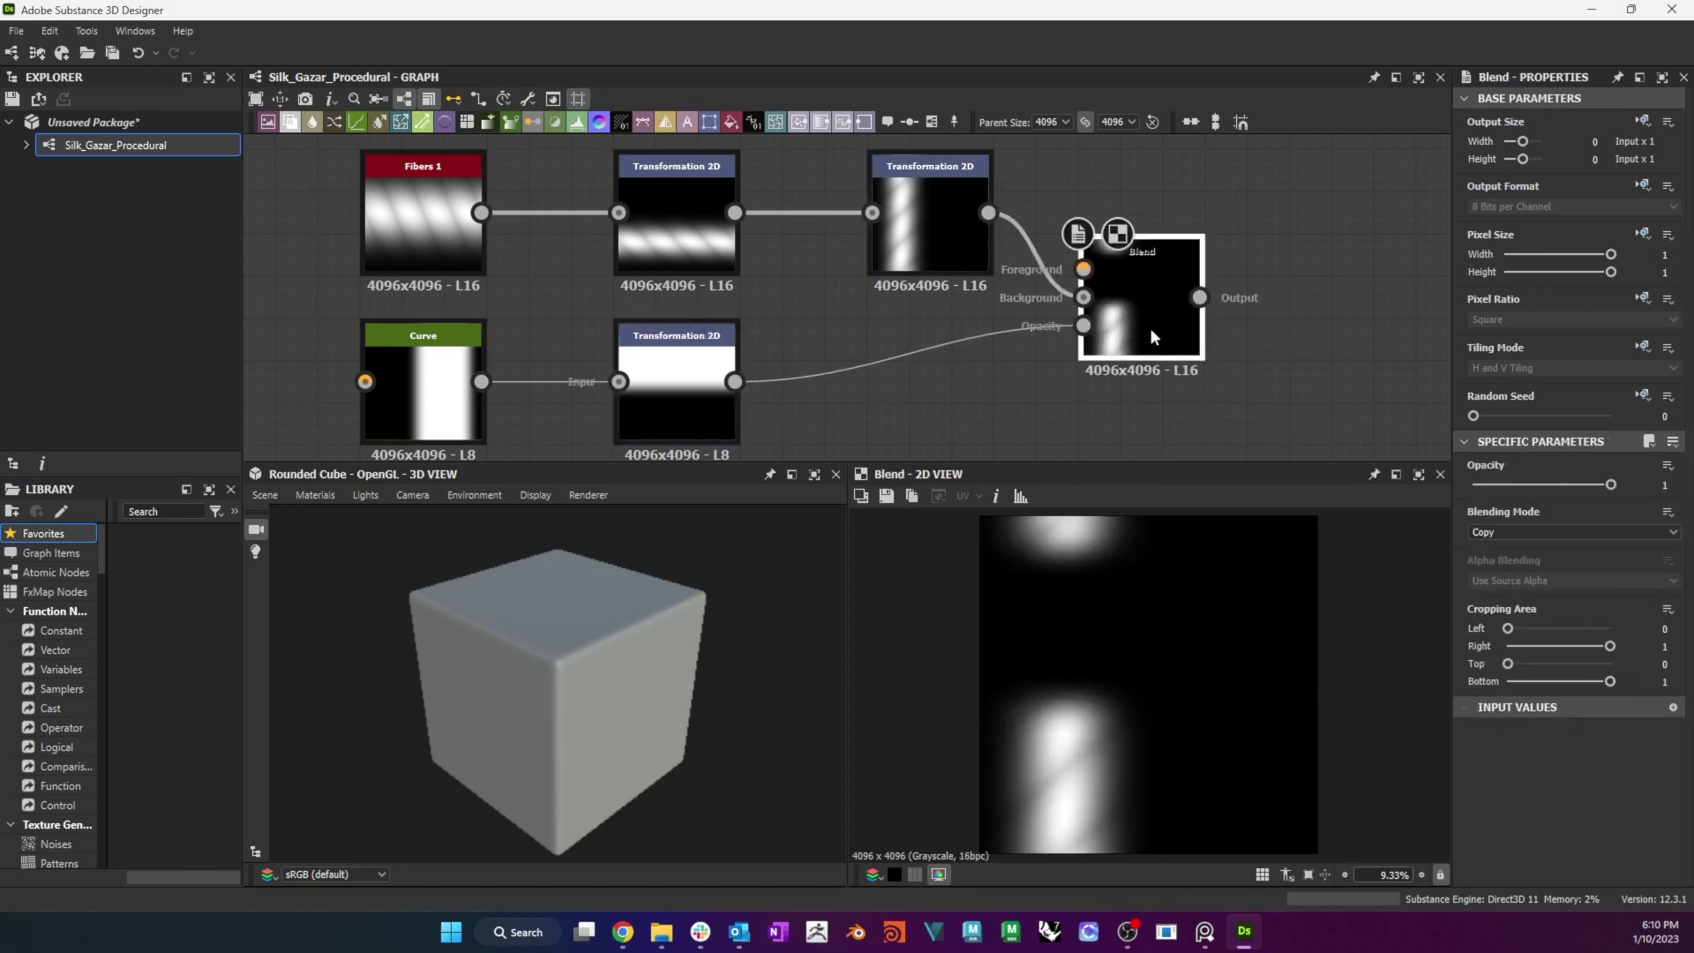
key(space)
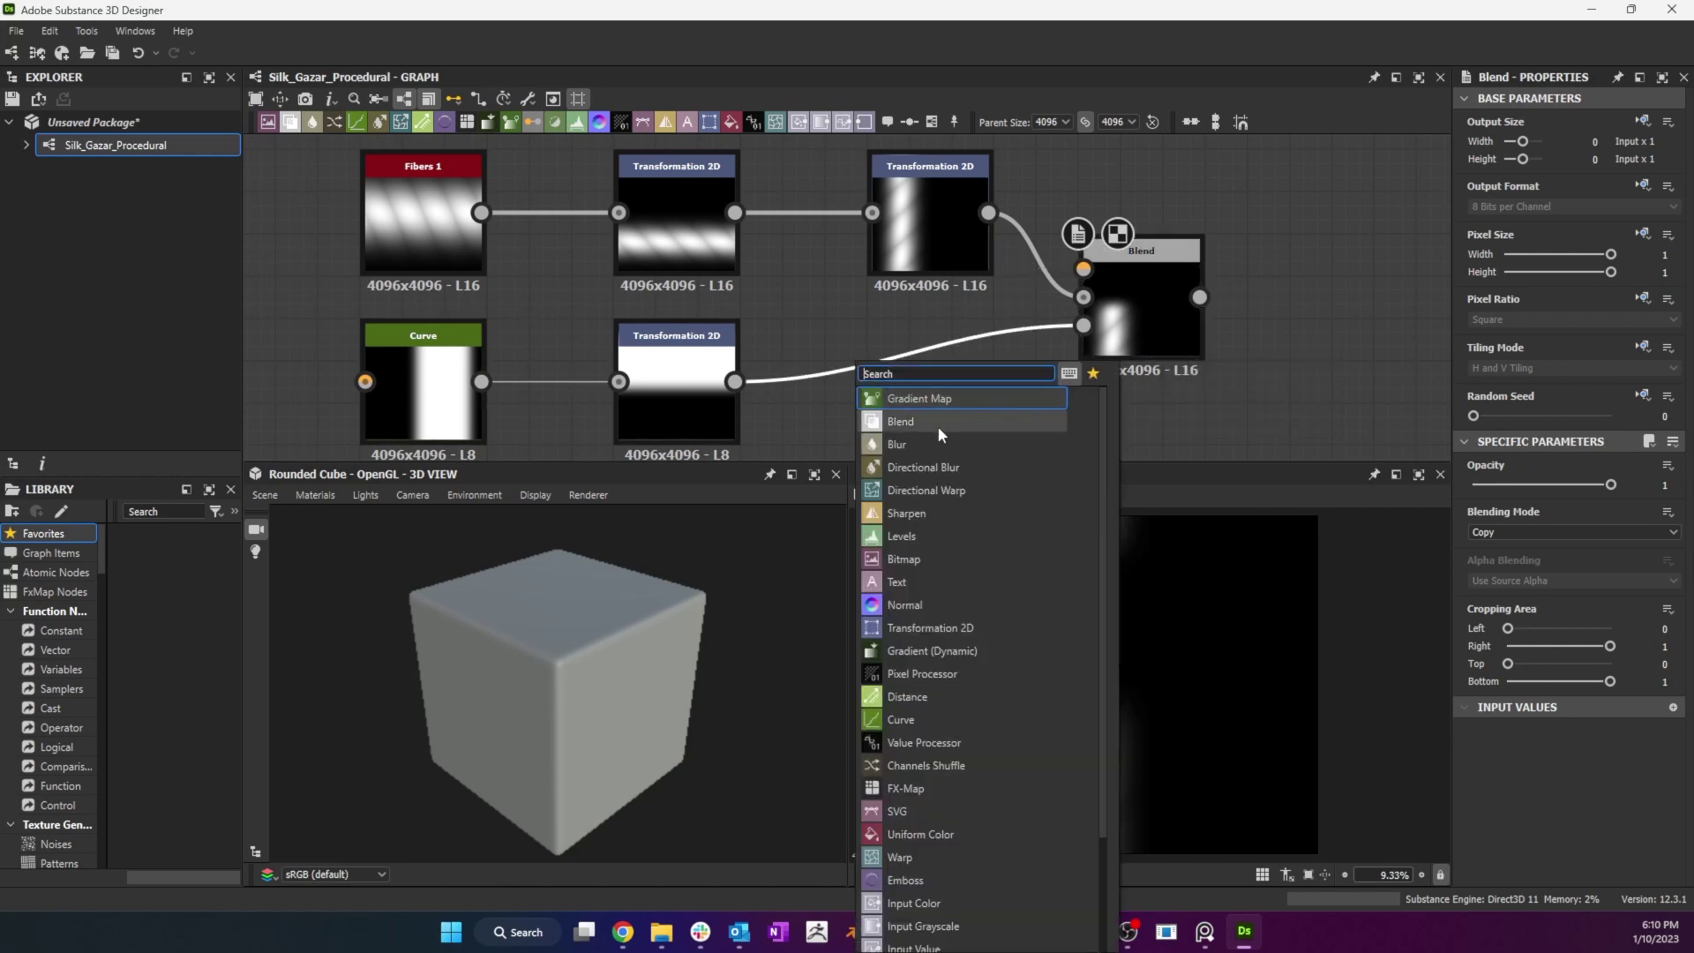
click(939, 426)
drag(1543, 484, 1677, 474)
Preview the Blend result and set the Tile Generator Size X to 1.
double_click(1147, 309)
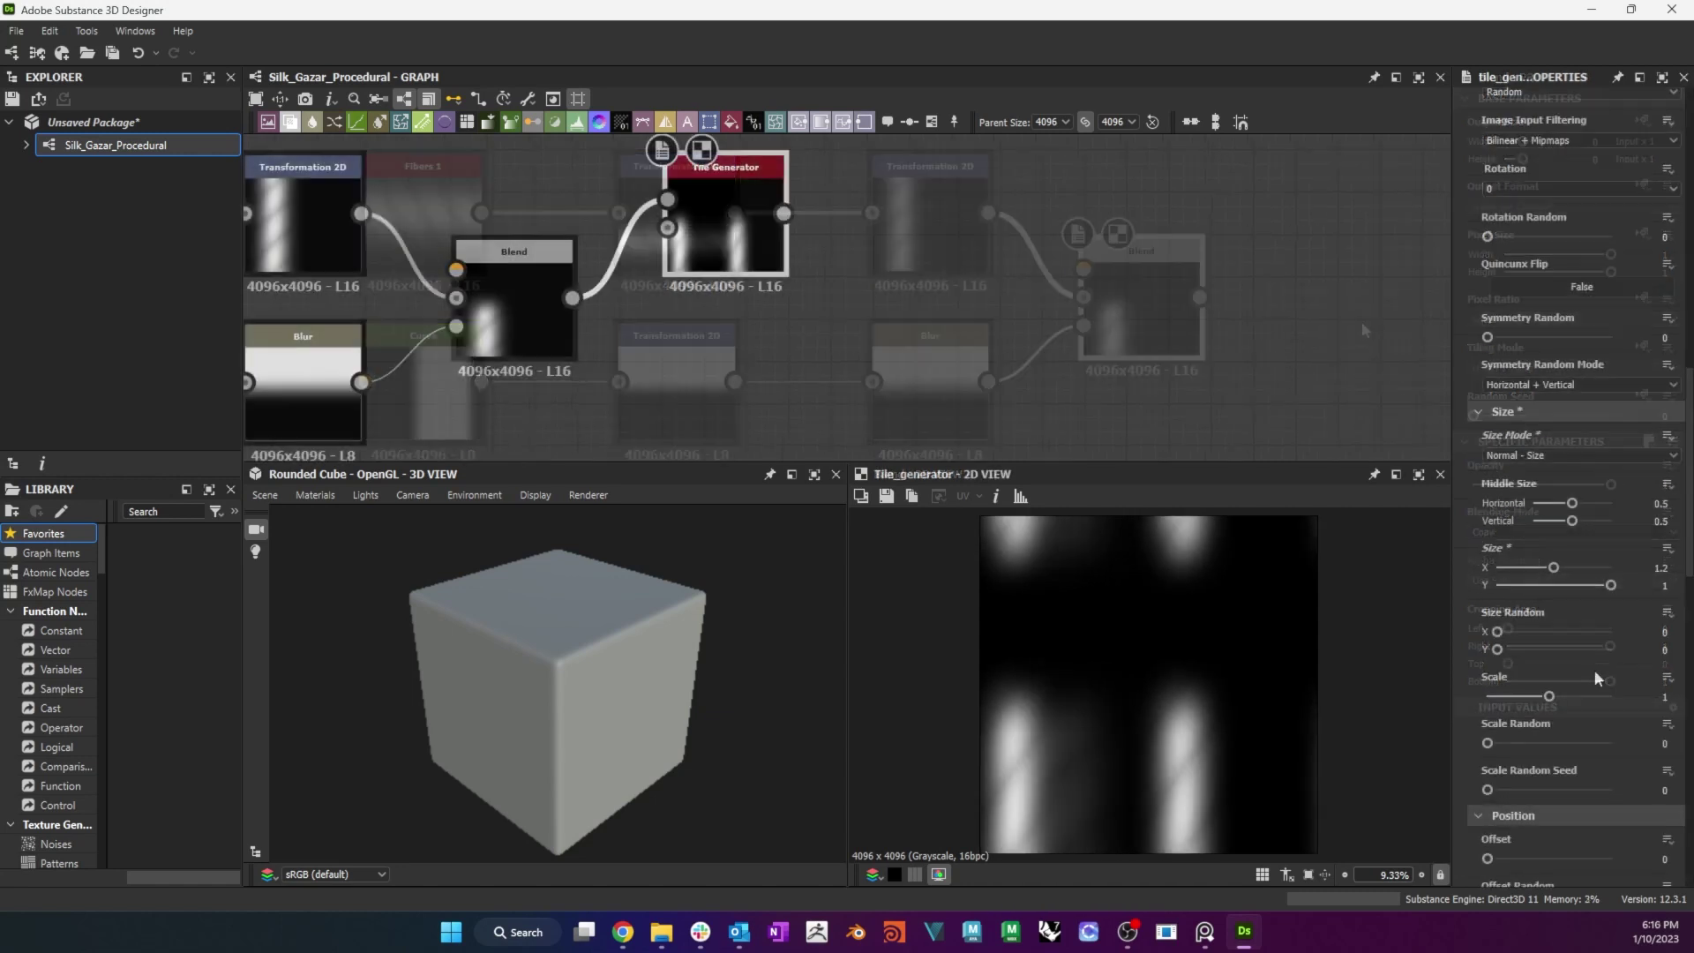
click(1657, 568)
text(1)
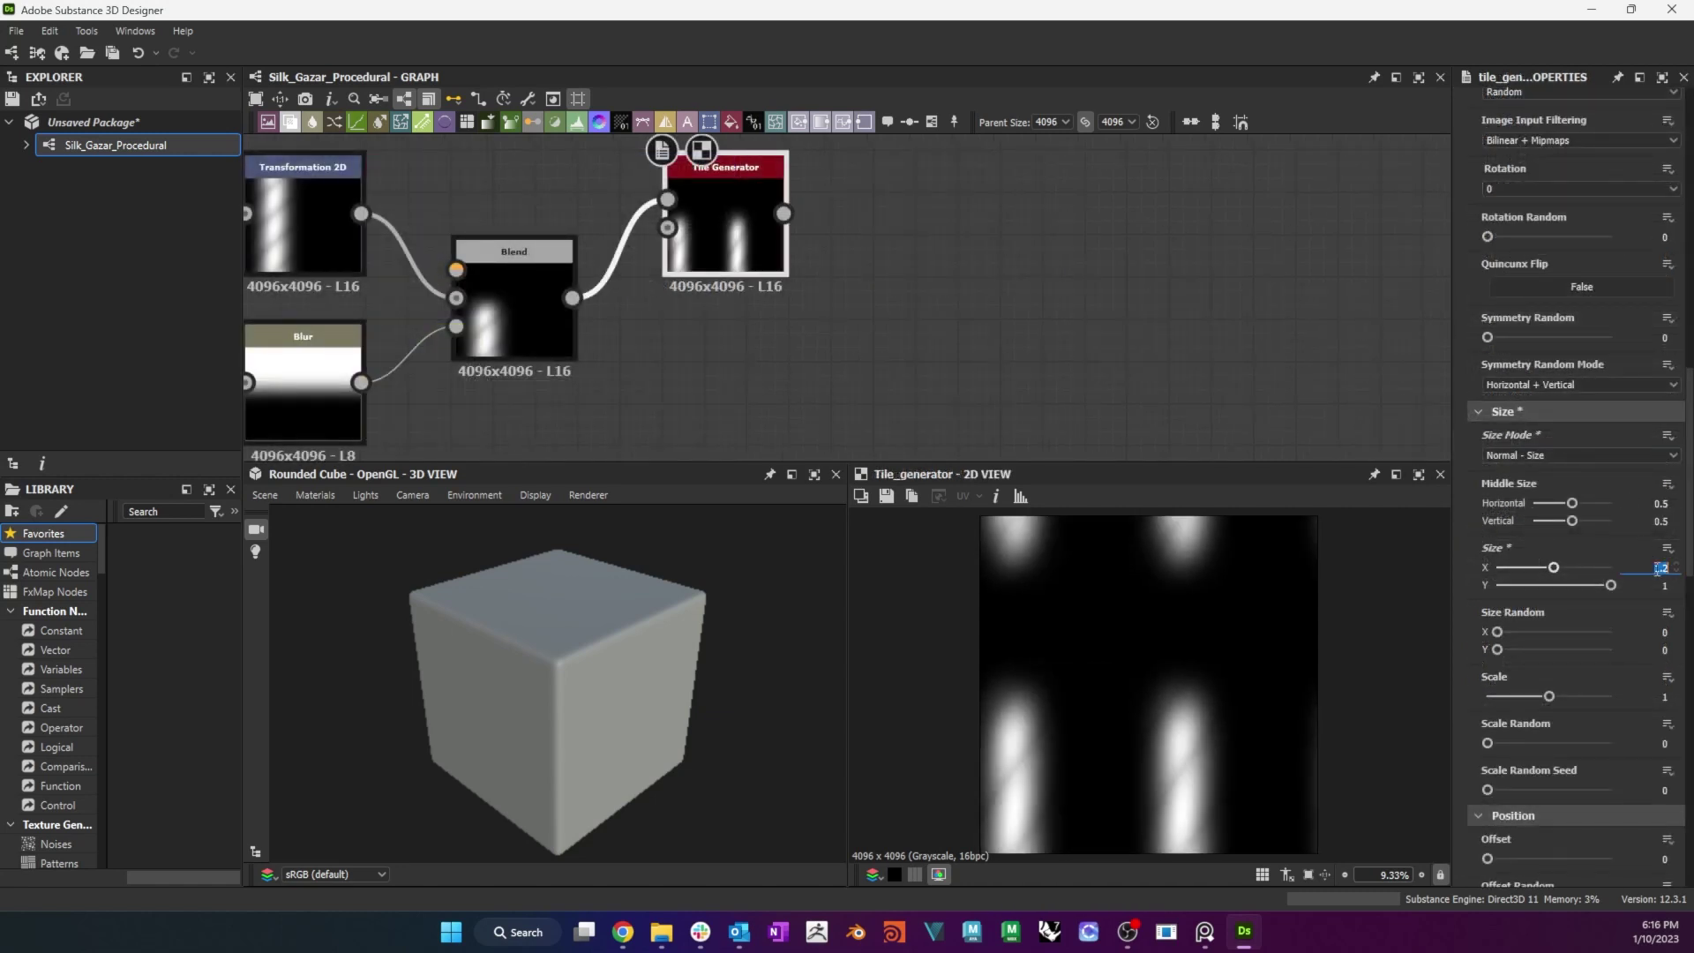
key(Return)
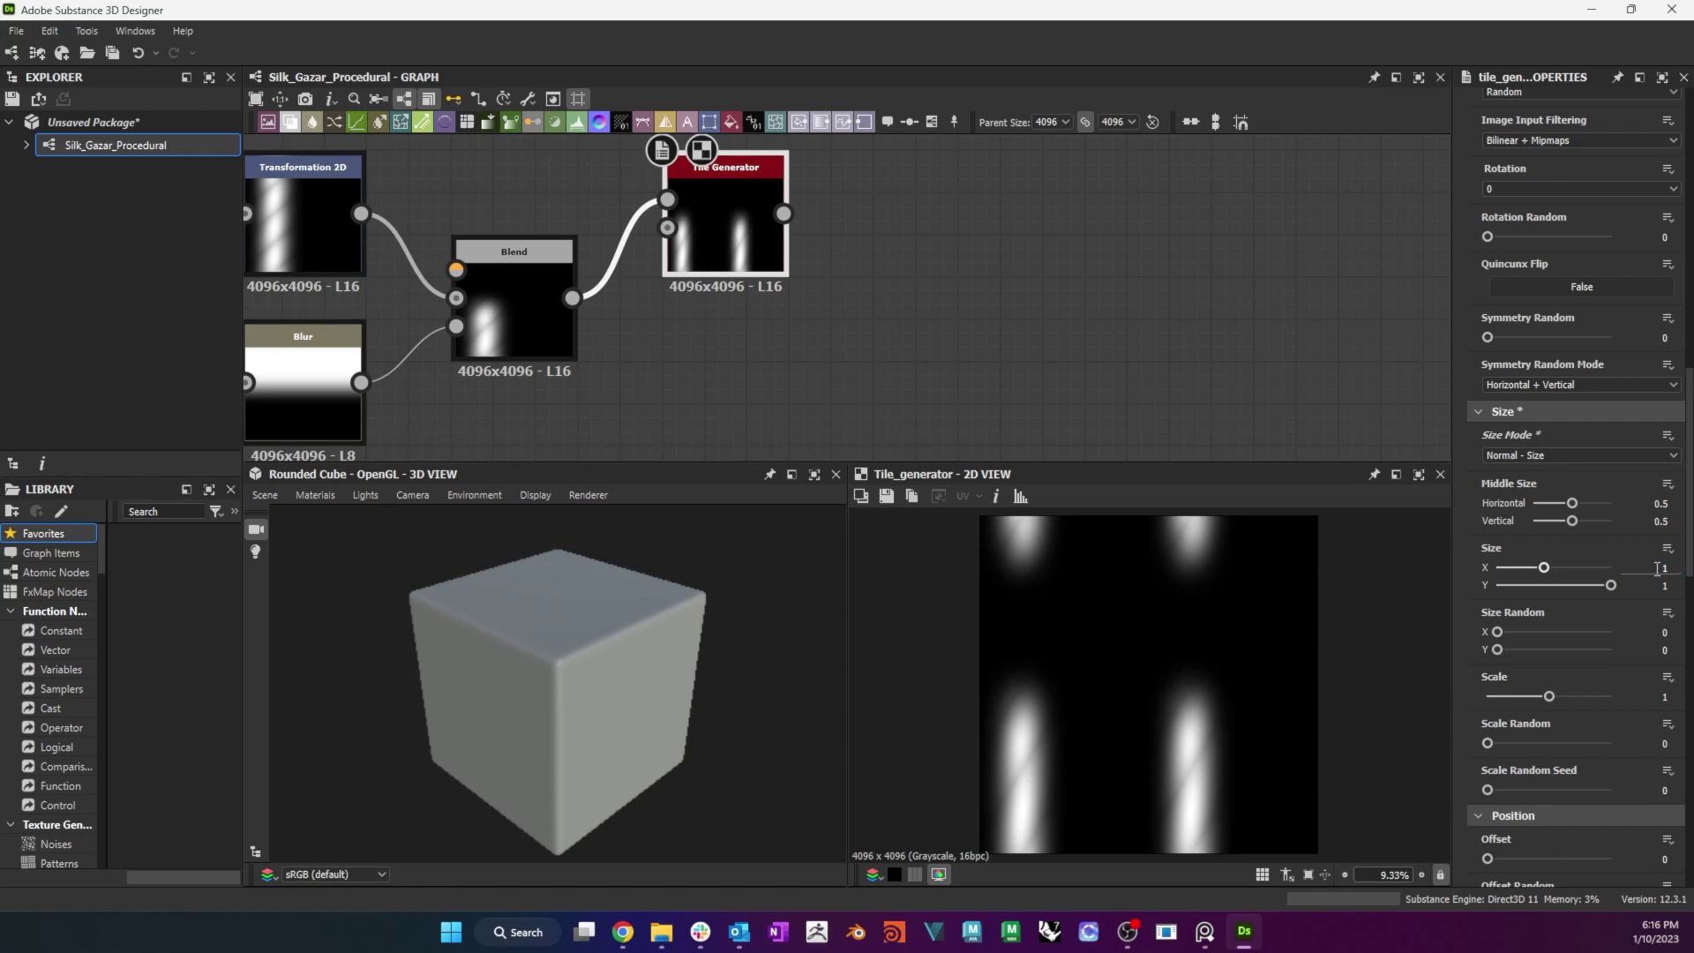
click(1658, 568)
text(0.97)
key(Return)
scroll(1592, 642, down, 1)
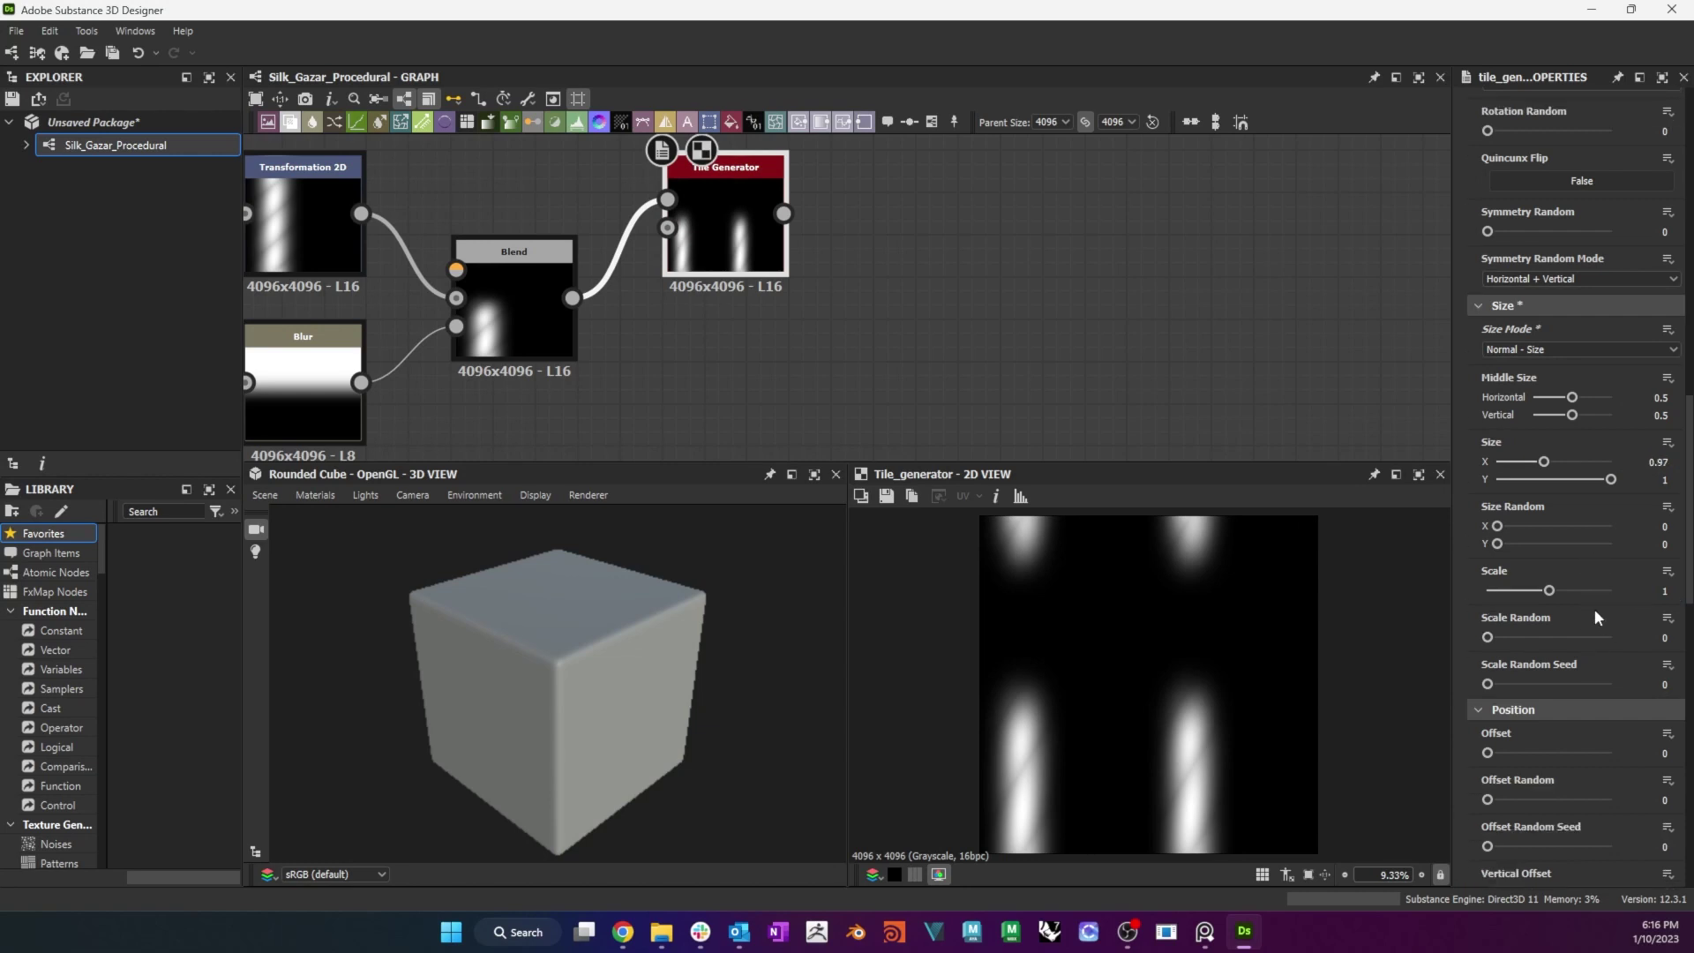
click(1662, 461)
text(1)
key(Return)
Set Position Random X to 0.79 and Global Offset X to 0.4.
scroll(1610, 549, down, 1)
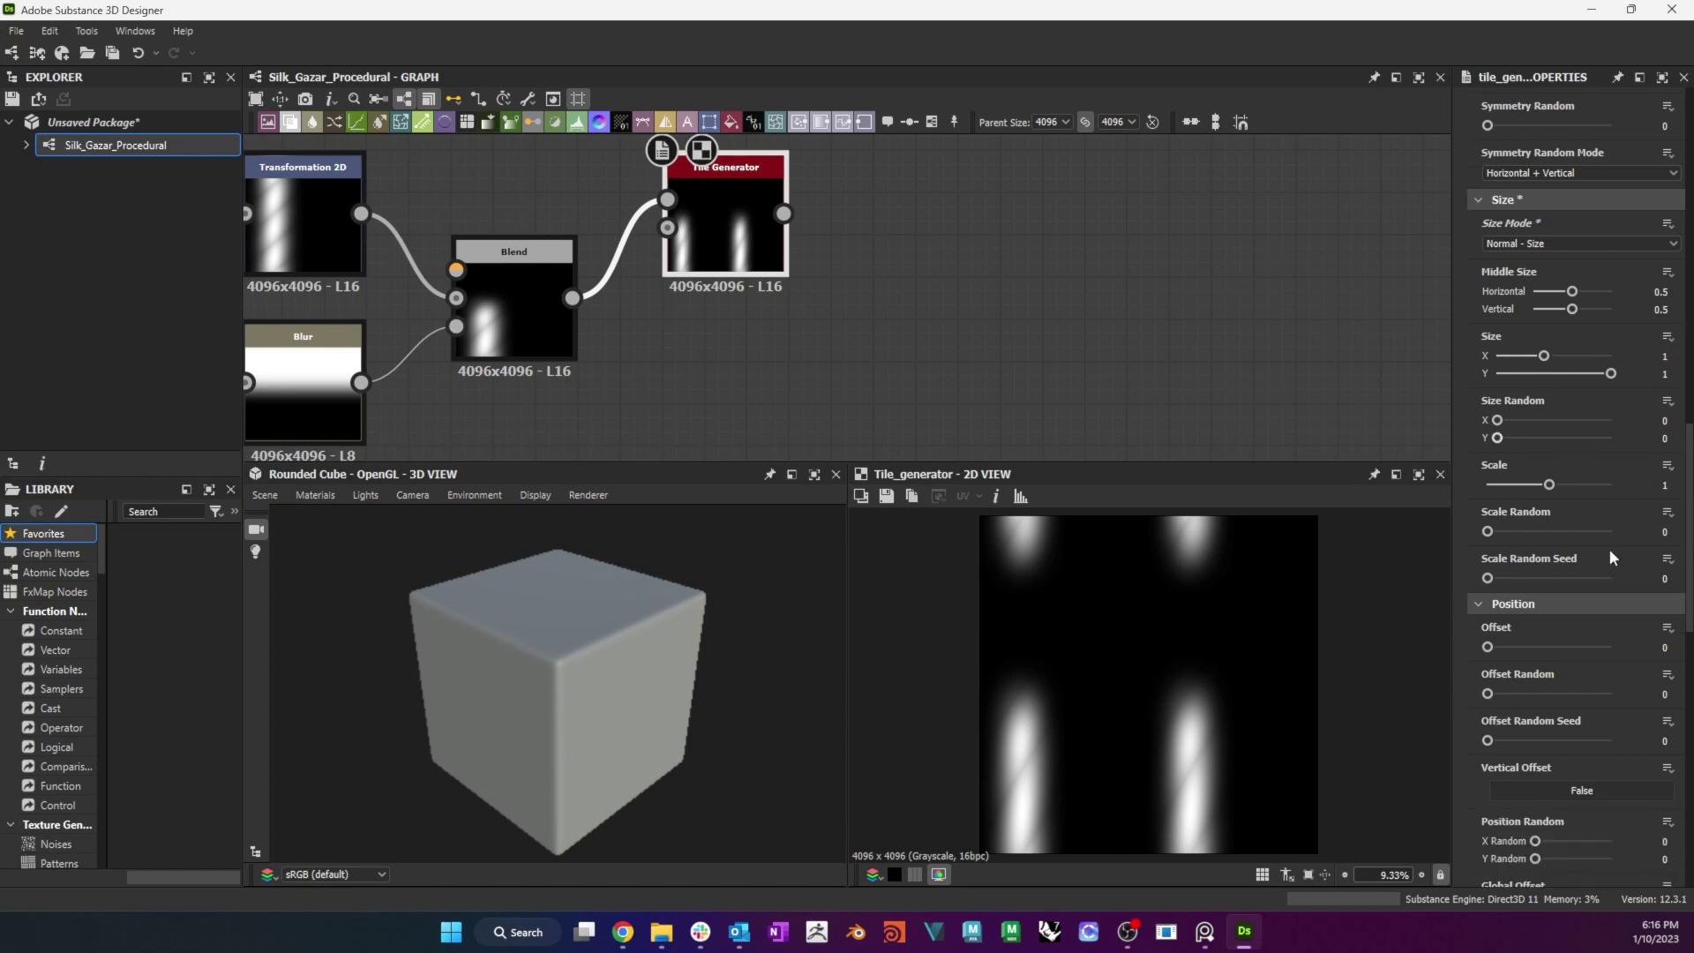
scroll(1609, 548, down, 2)
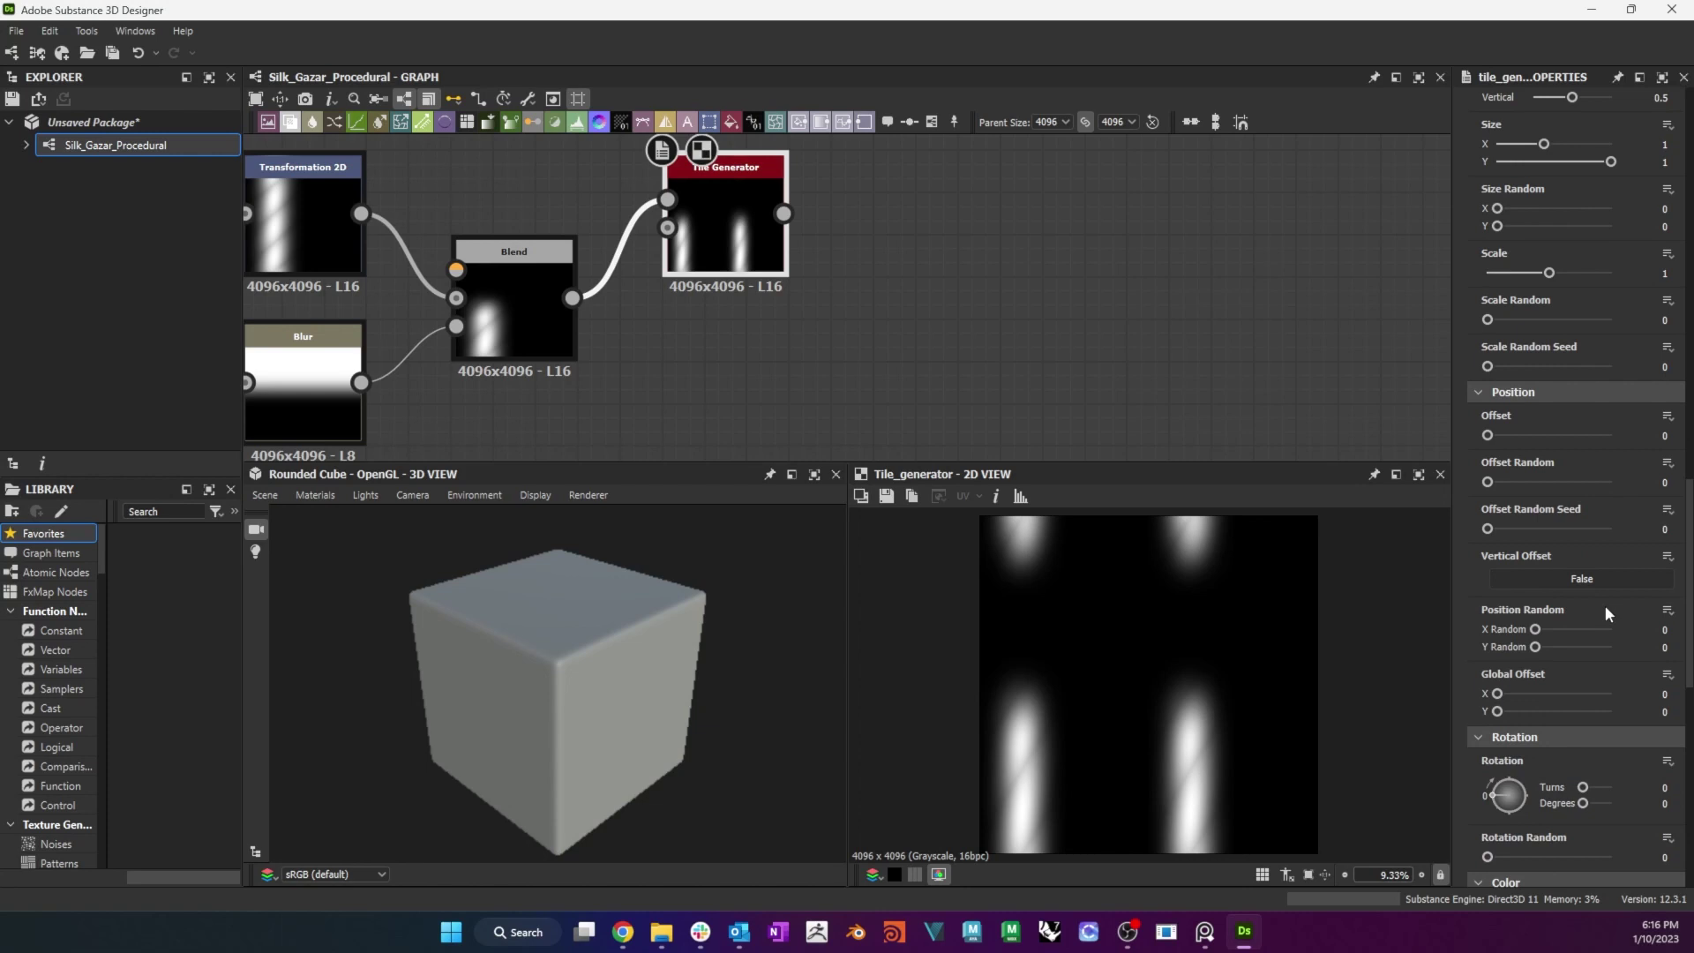
drag(1536, 633, 1596, 637)
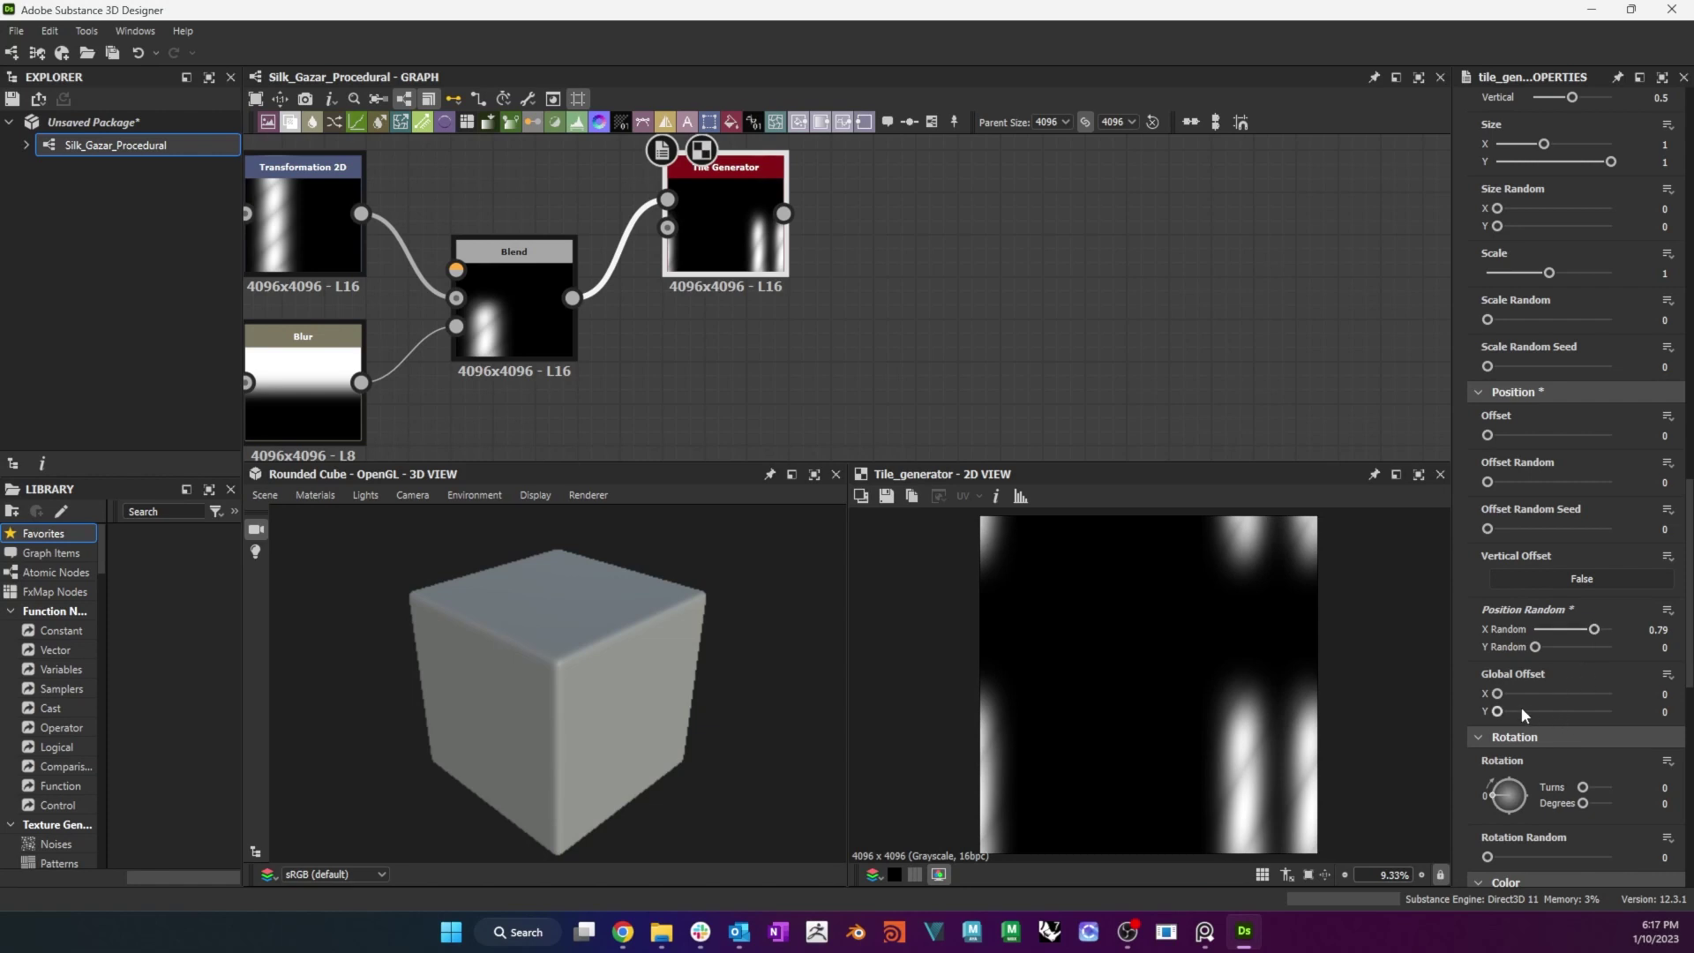
drag(1497, 694, 1543, 693)
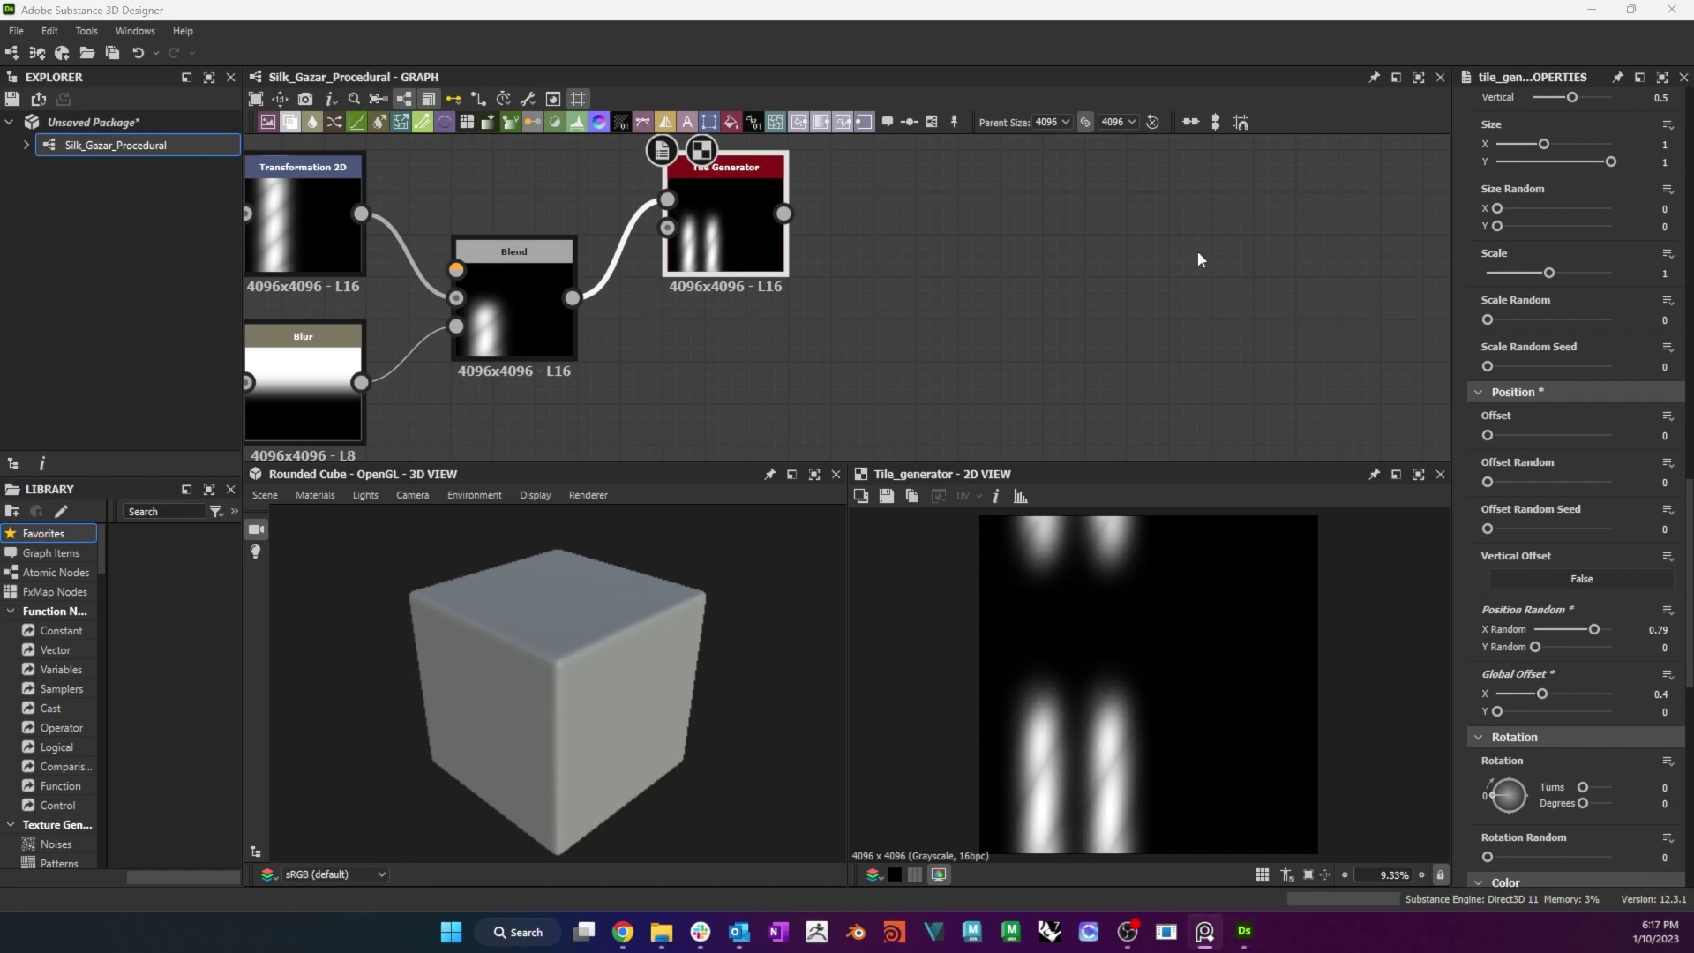
Duplicate the Tile Generator, feed it the Transformation 2D stripes, and set Color luminance to 0.16.
key(ctrl+d)
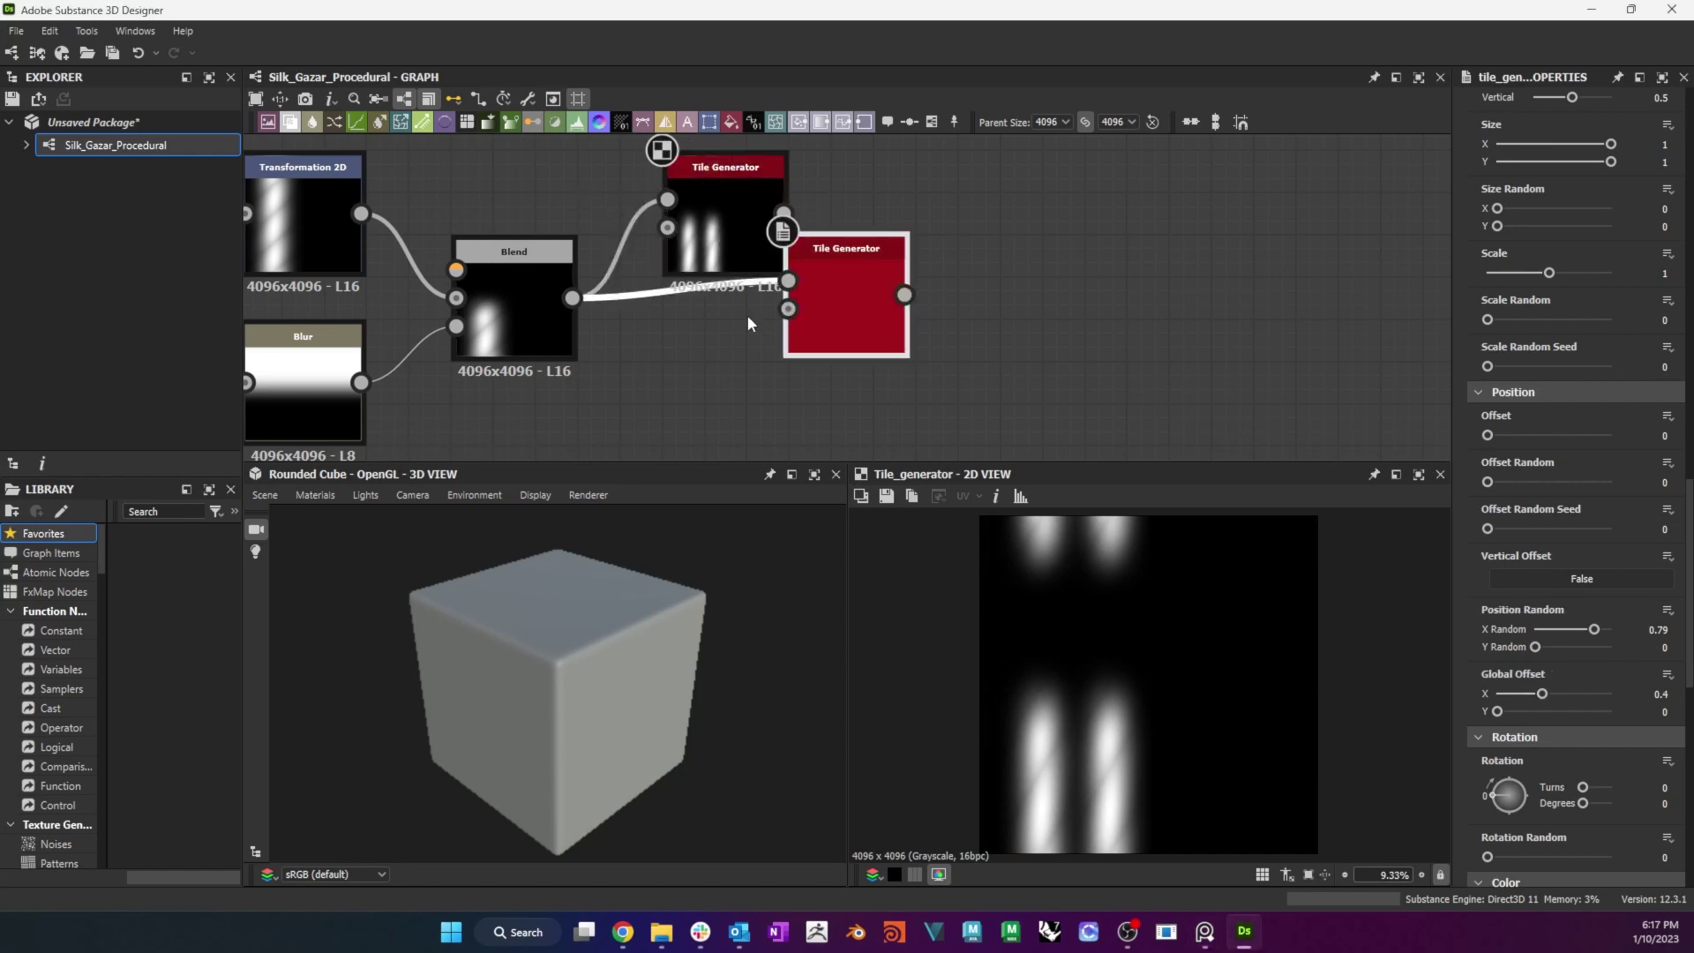
drag(748, 315, 750, 395)
middle_drag(933, 339, 1064, 316)
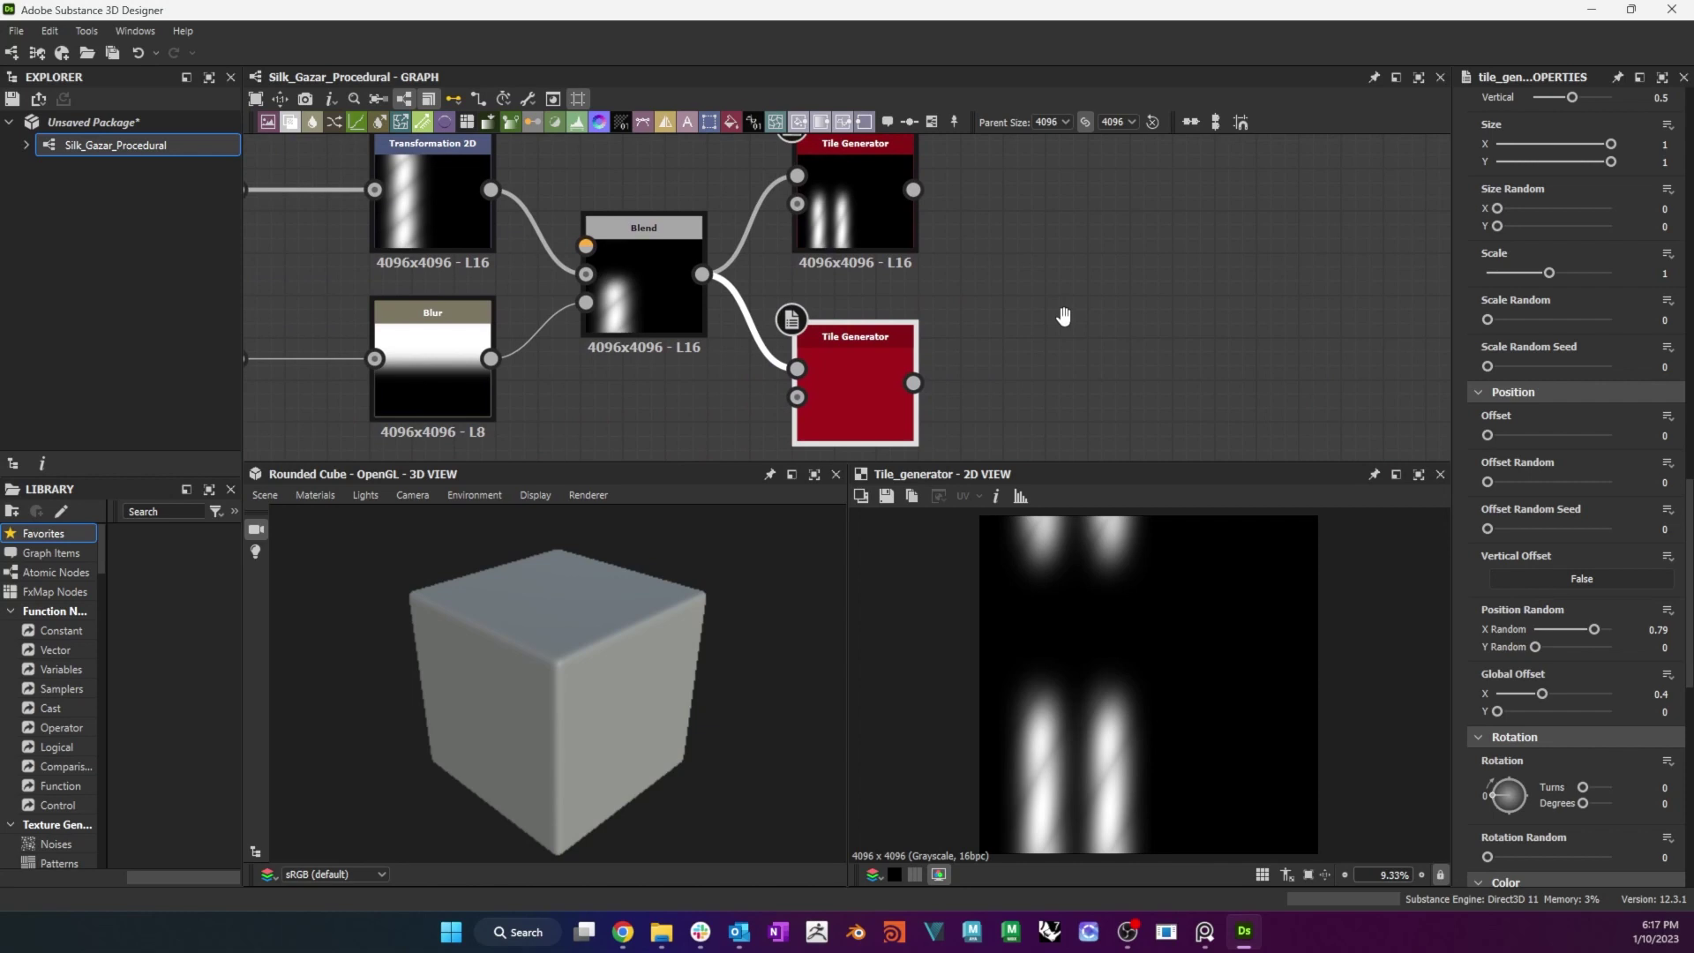
drag(492, 190, 797, 369)
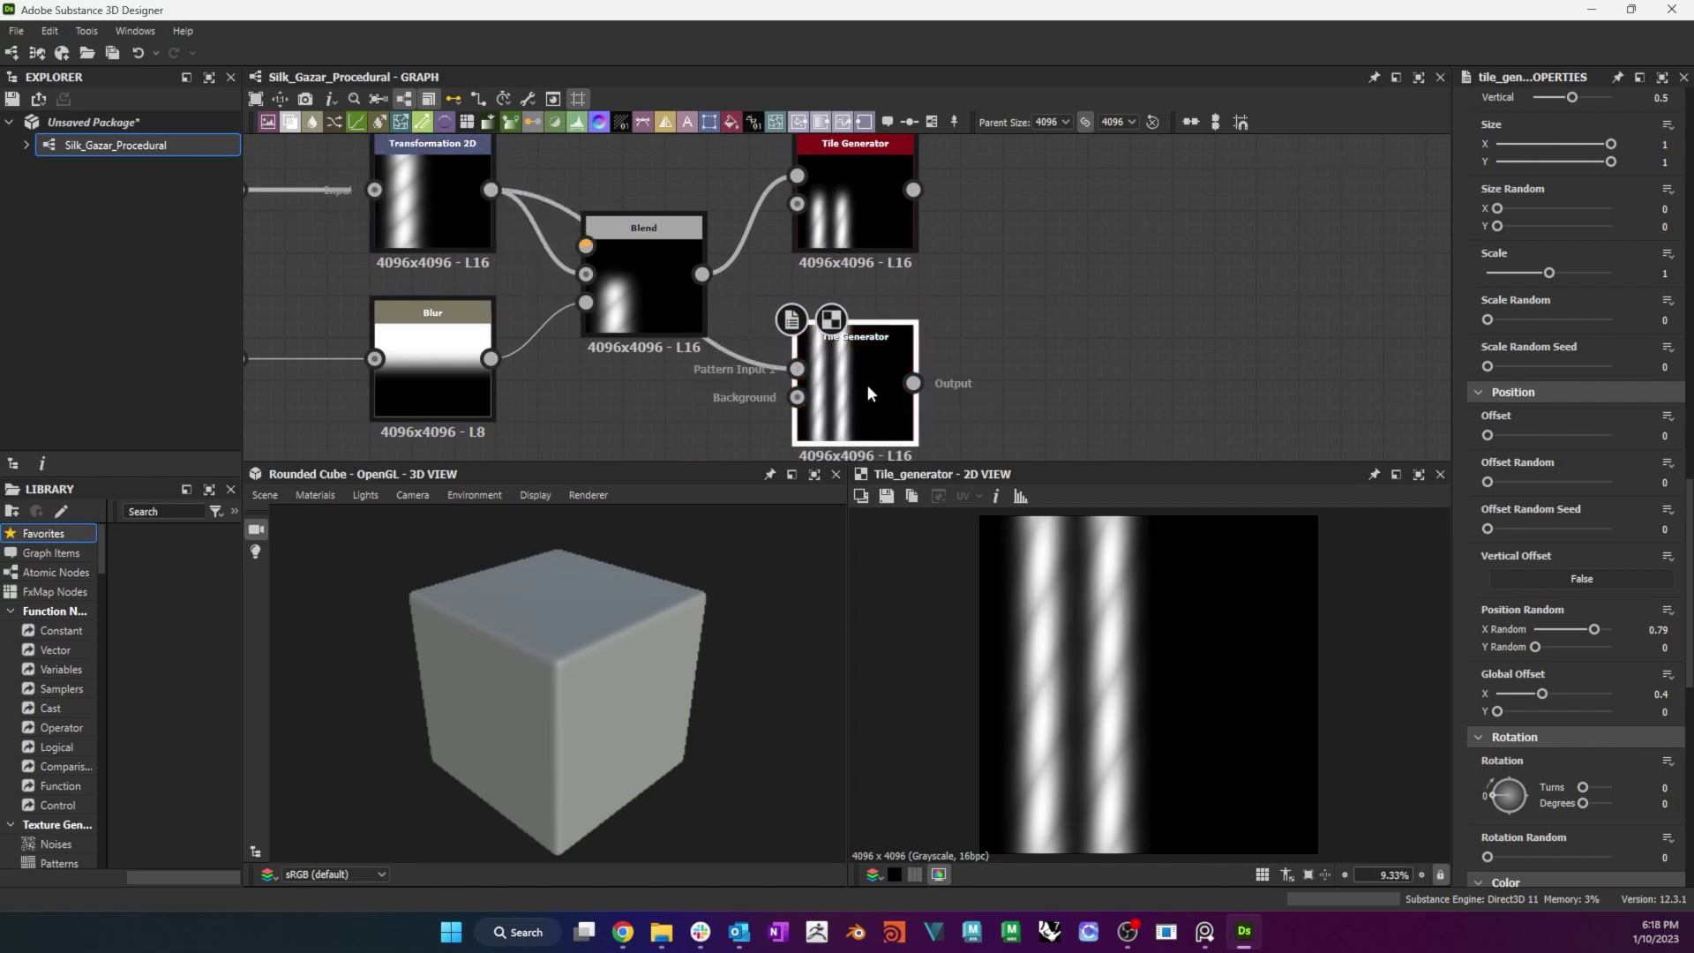
scroll(1579, 441, down, 5)
text(0.16)
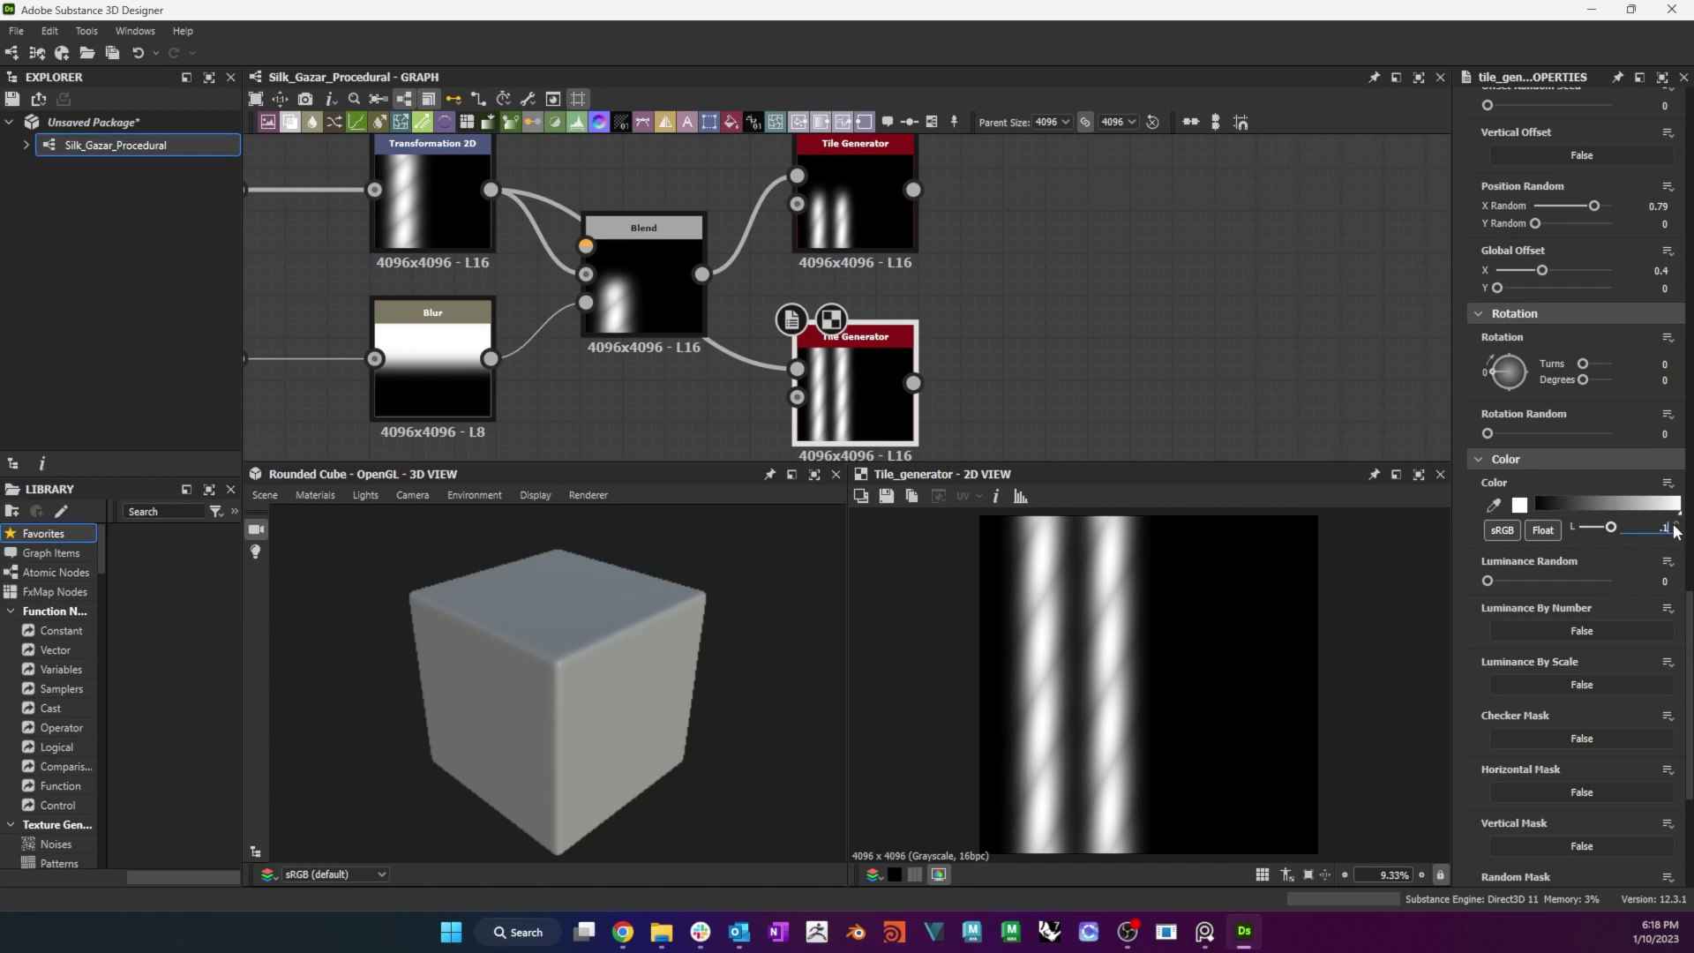
key(Return)
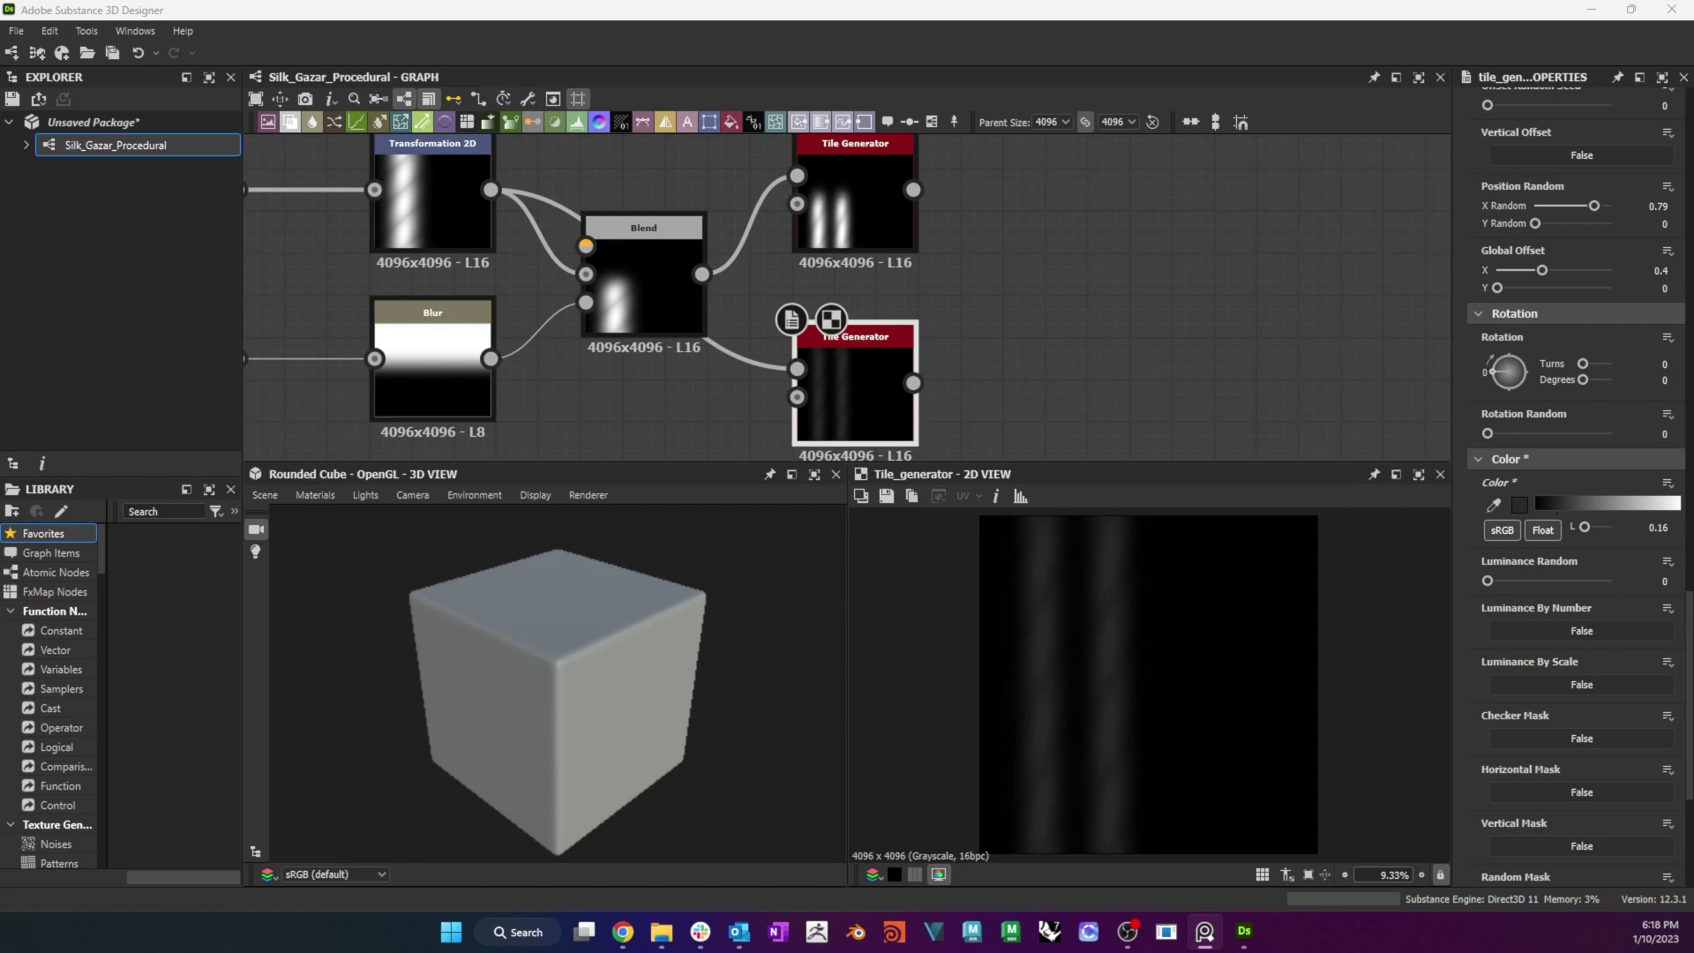
Blend the upper tiles as foreground with the dark tiles as opacity in Max (Lighten) mode.
drag(914, 190, 1103, 309)
click(1115, 309)
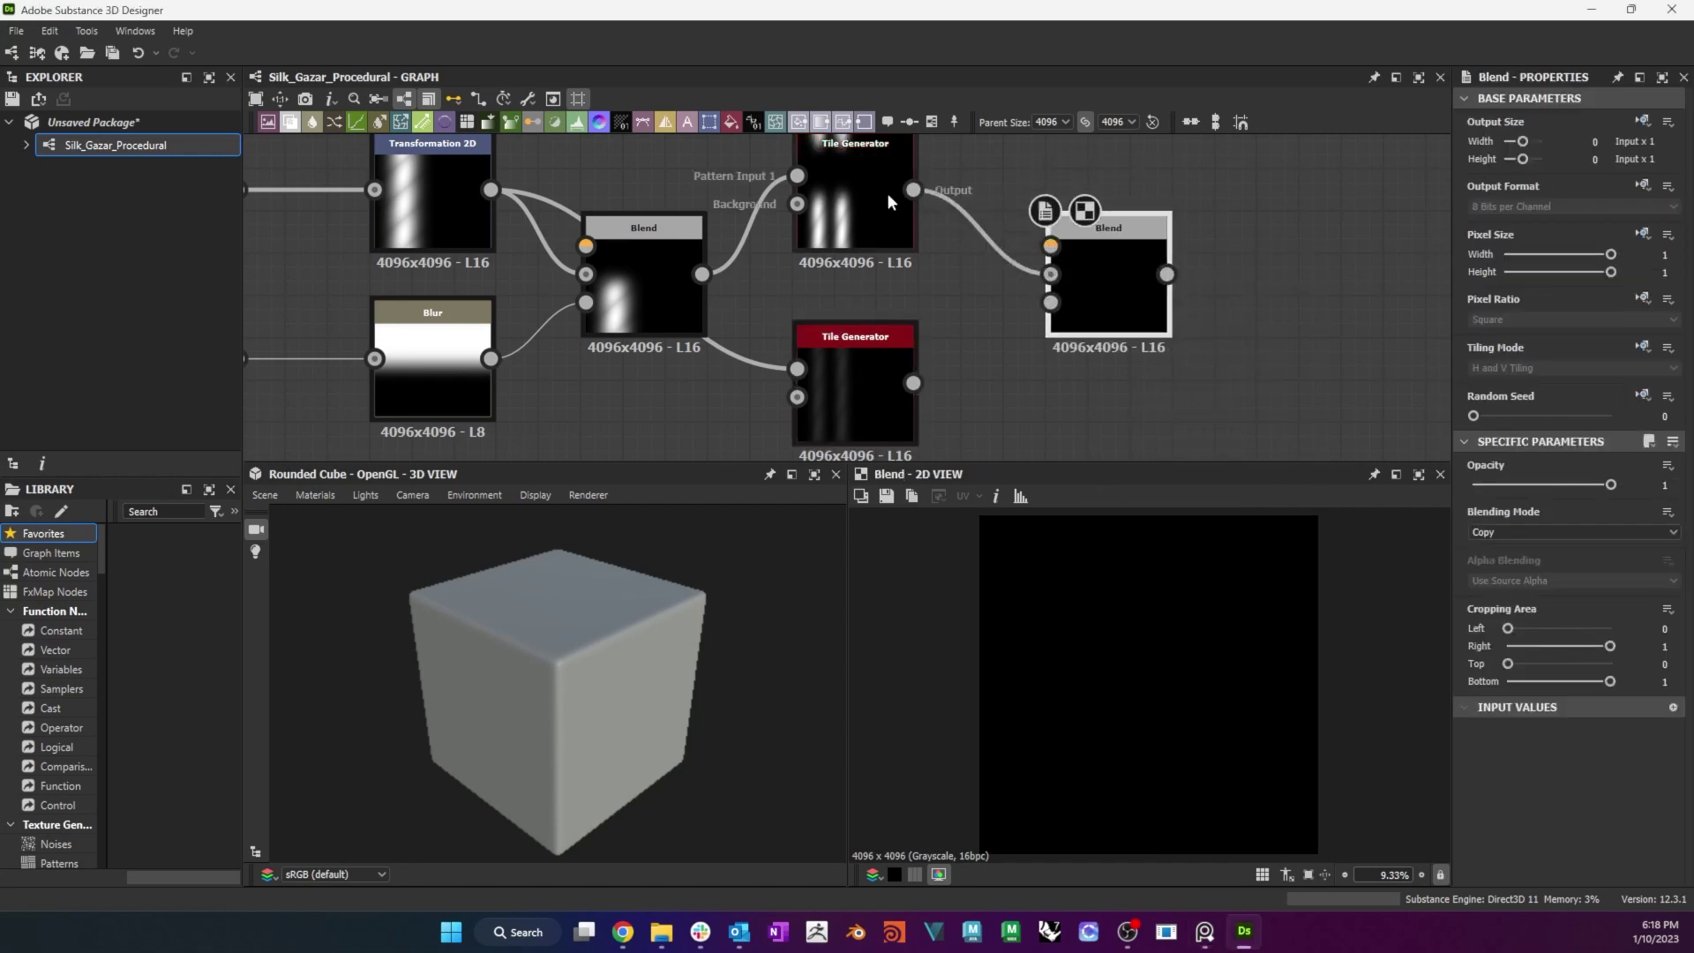
drag(914, 190, 1052, 249)
drag(914, 383, 1051, 302)
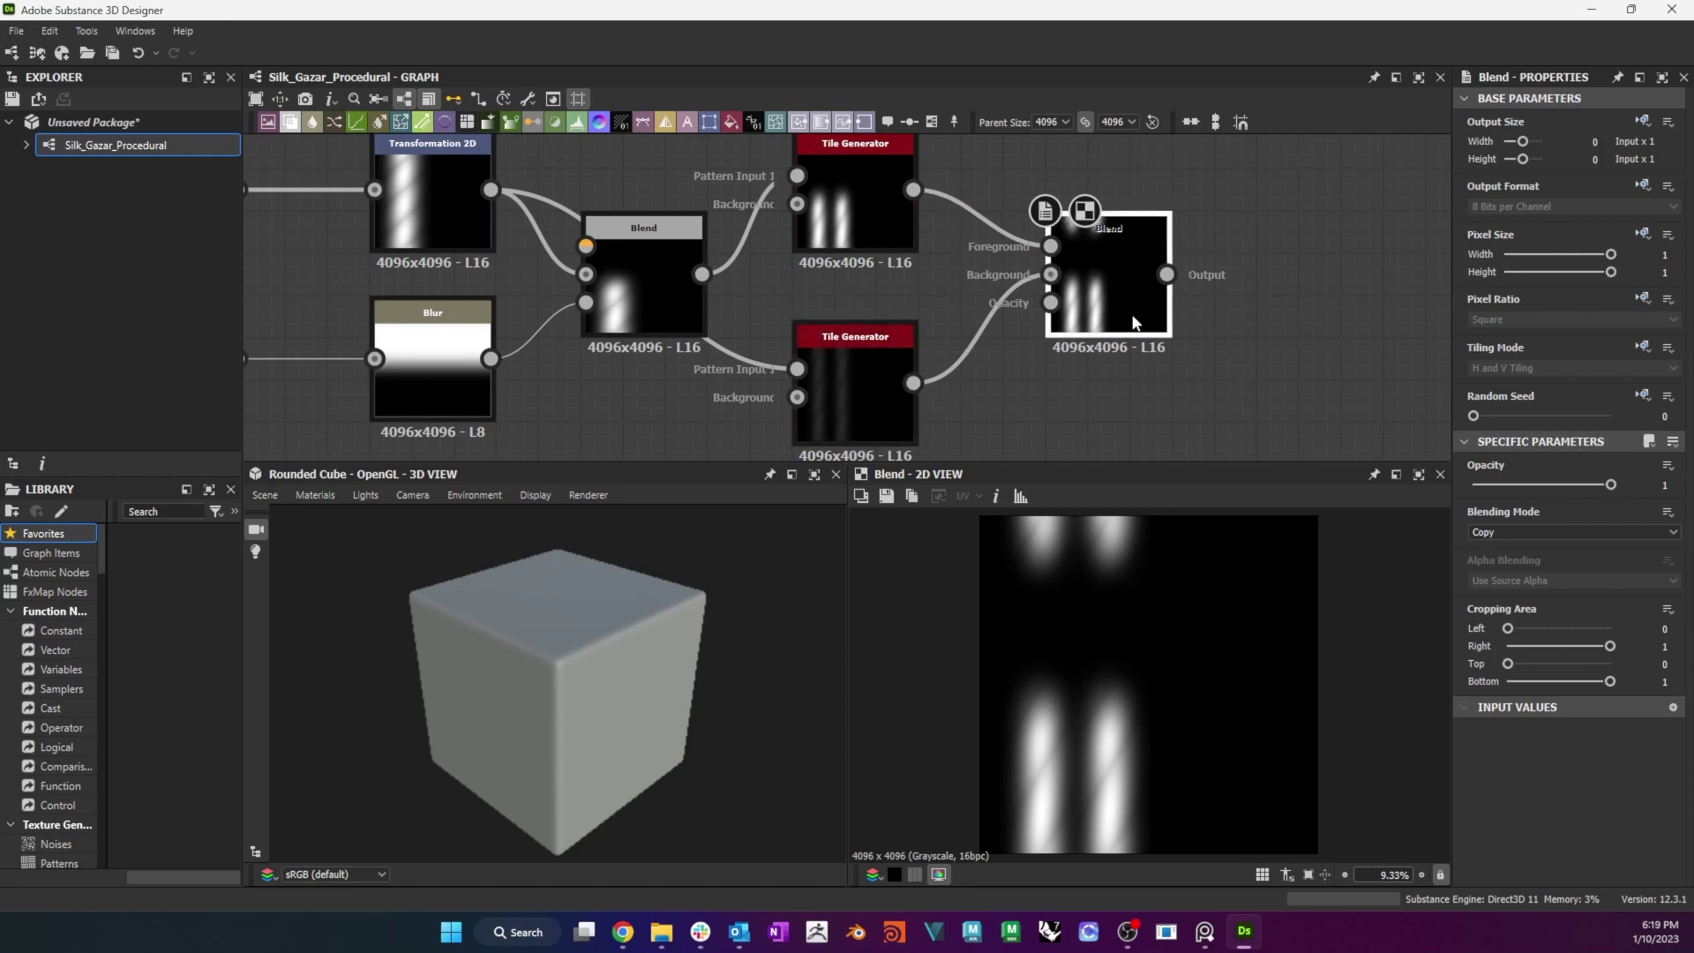
click(1597, 536)
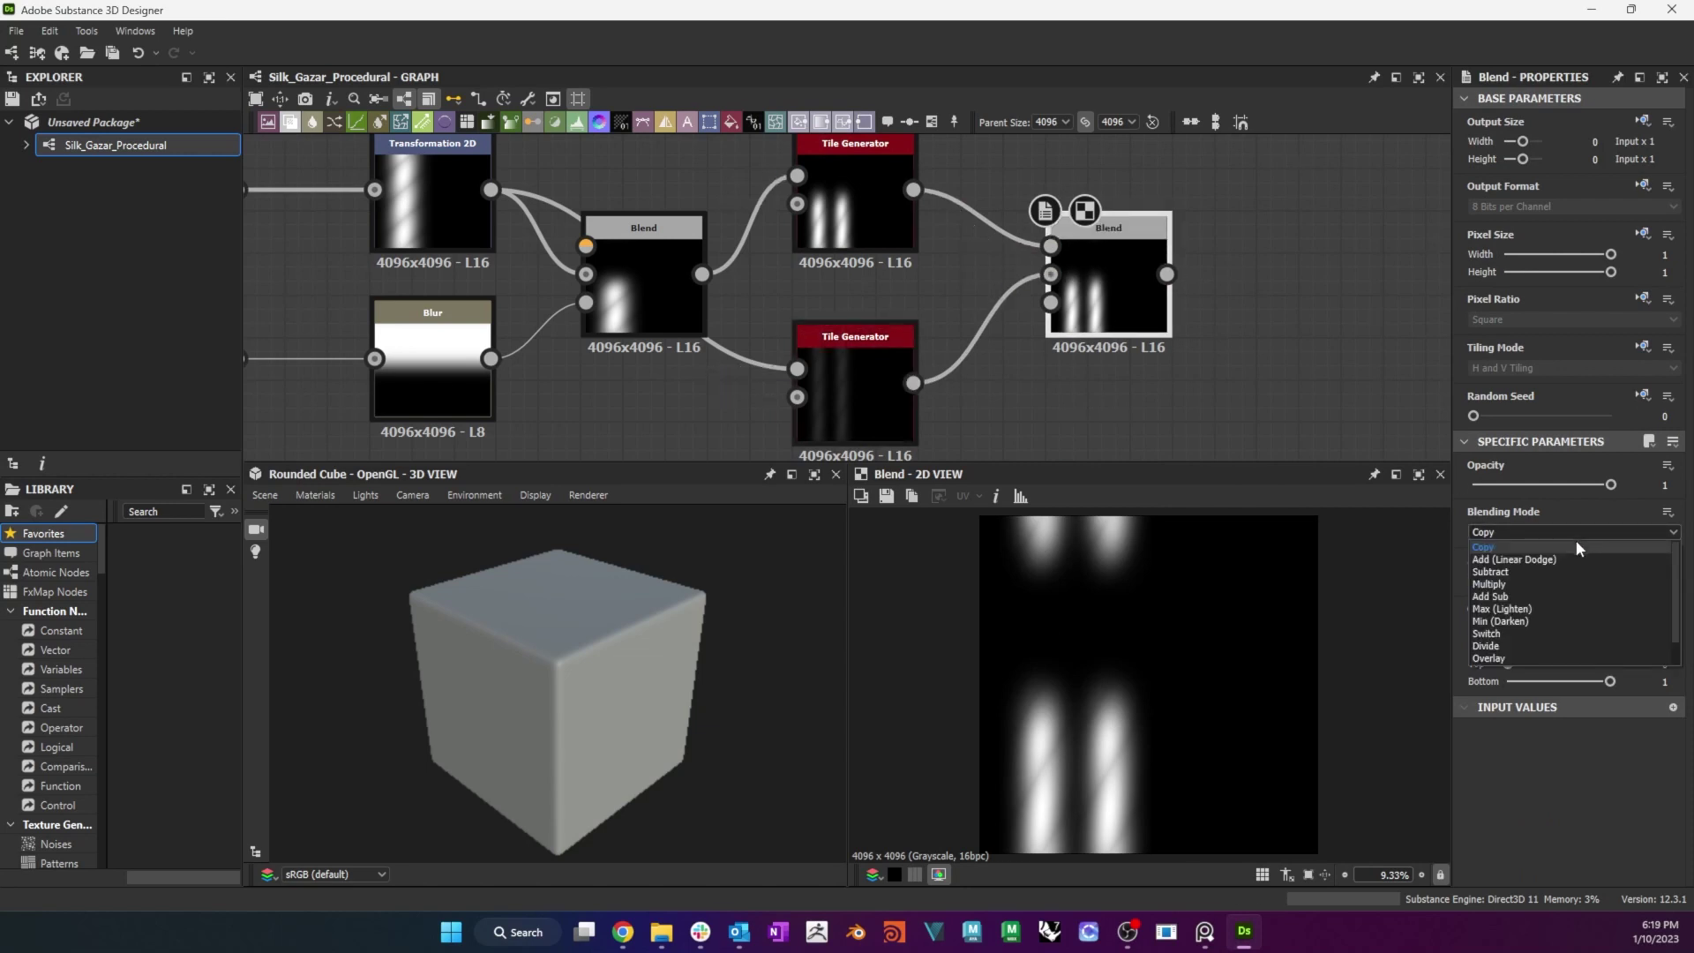
click(1553, 609)
Add a Transformation 2D after the Blend, rotated 90°.
middle_drag(1324, 353, 884, 359)
drag(726, 280, 865, 200)
click(934, 230)
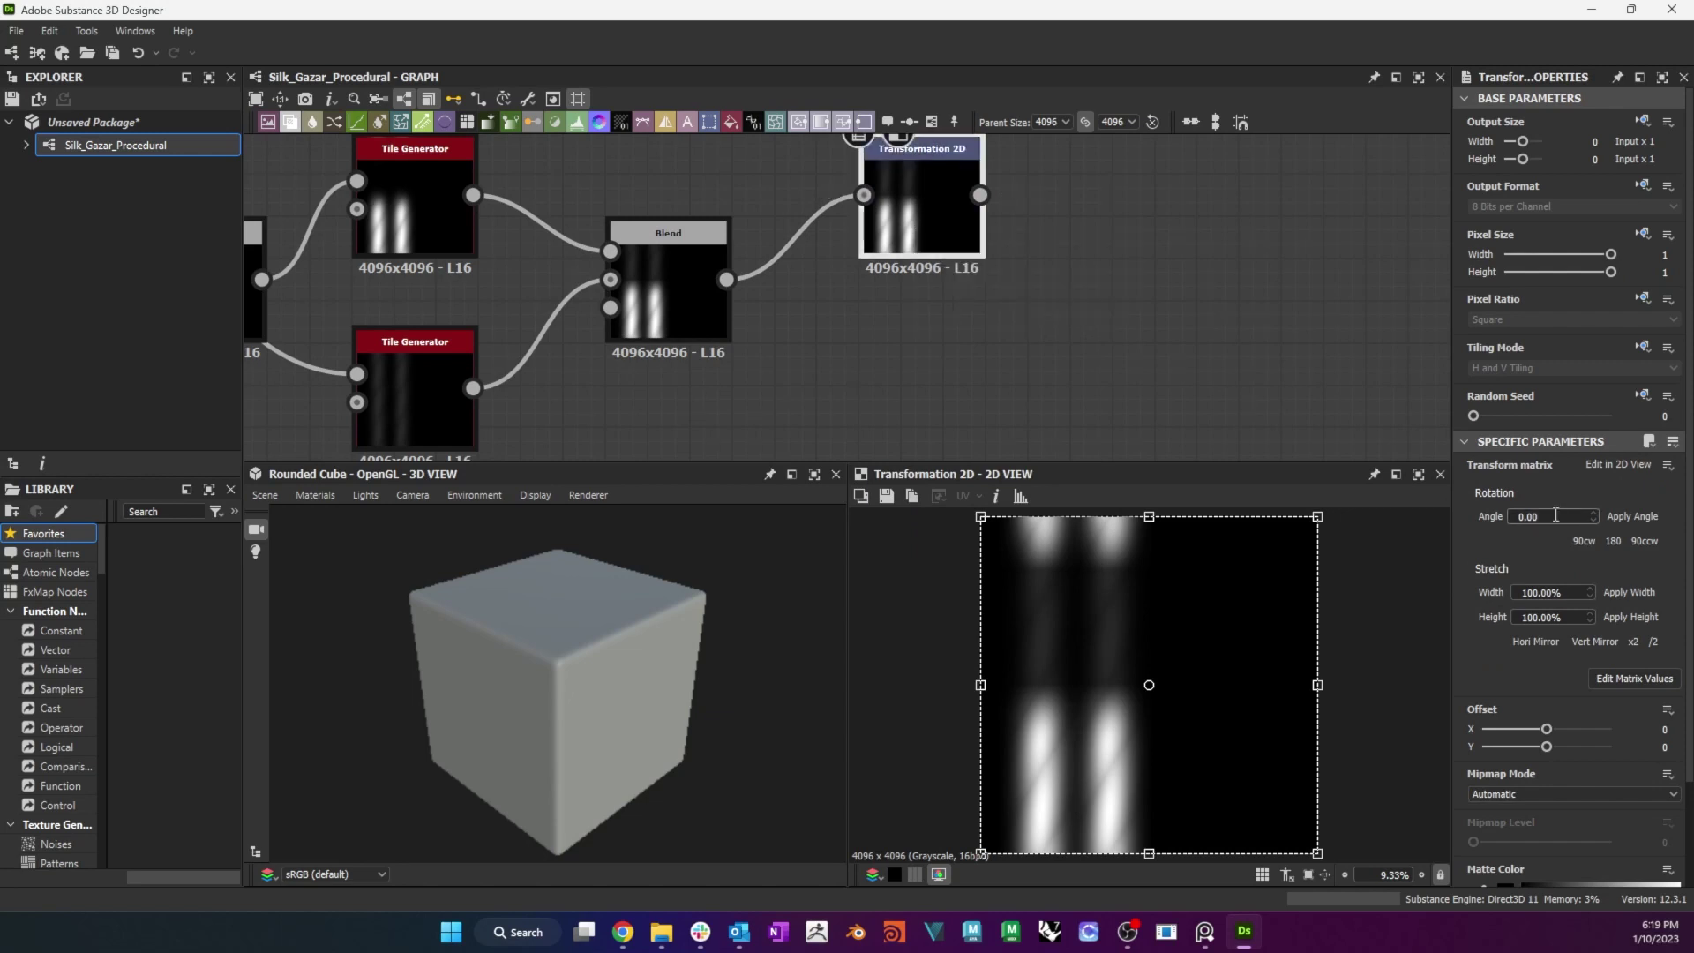
click(1500, 511)
text(90)
key(Return)
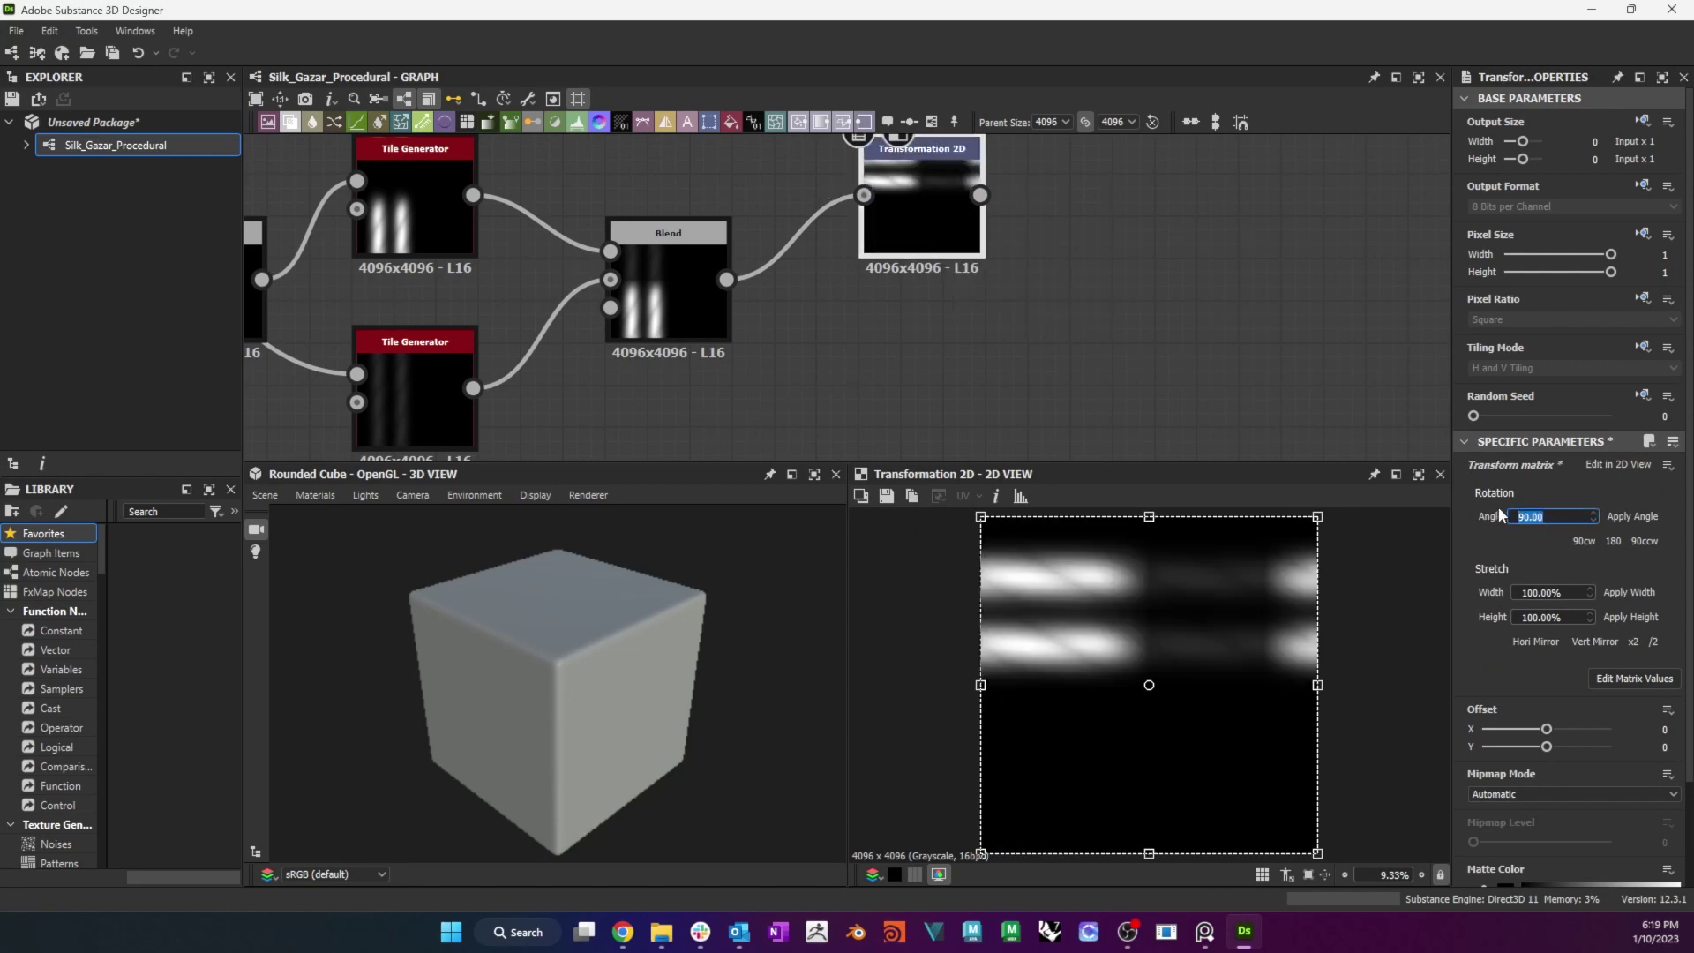
Create a second Blend with the rotated tiles as foreground and open its blending modes.
drag(726, 280, 1065, 370)
click(1154, 422)
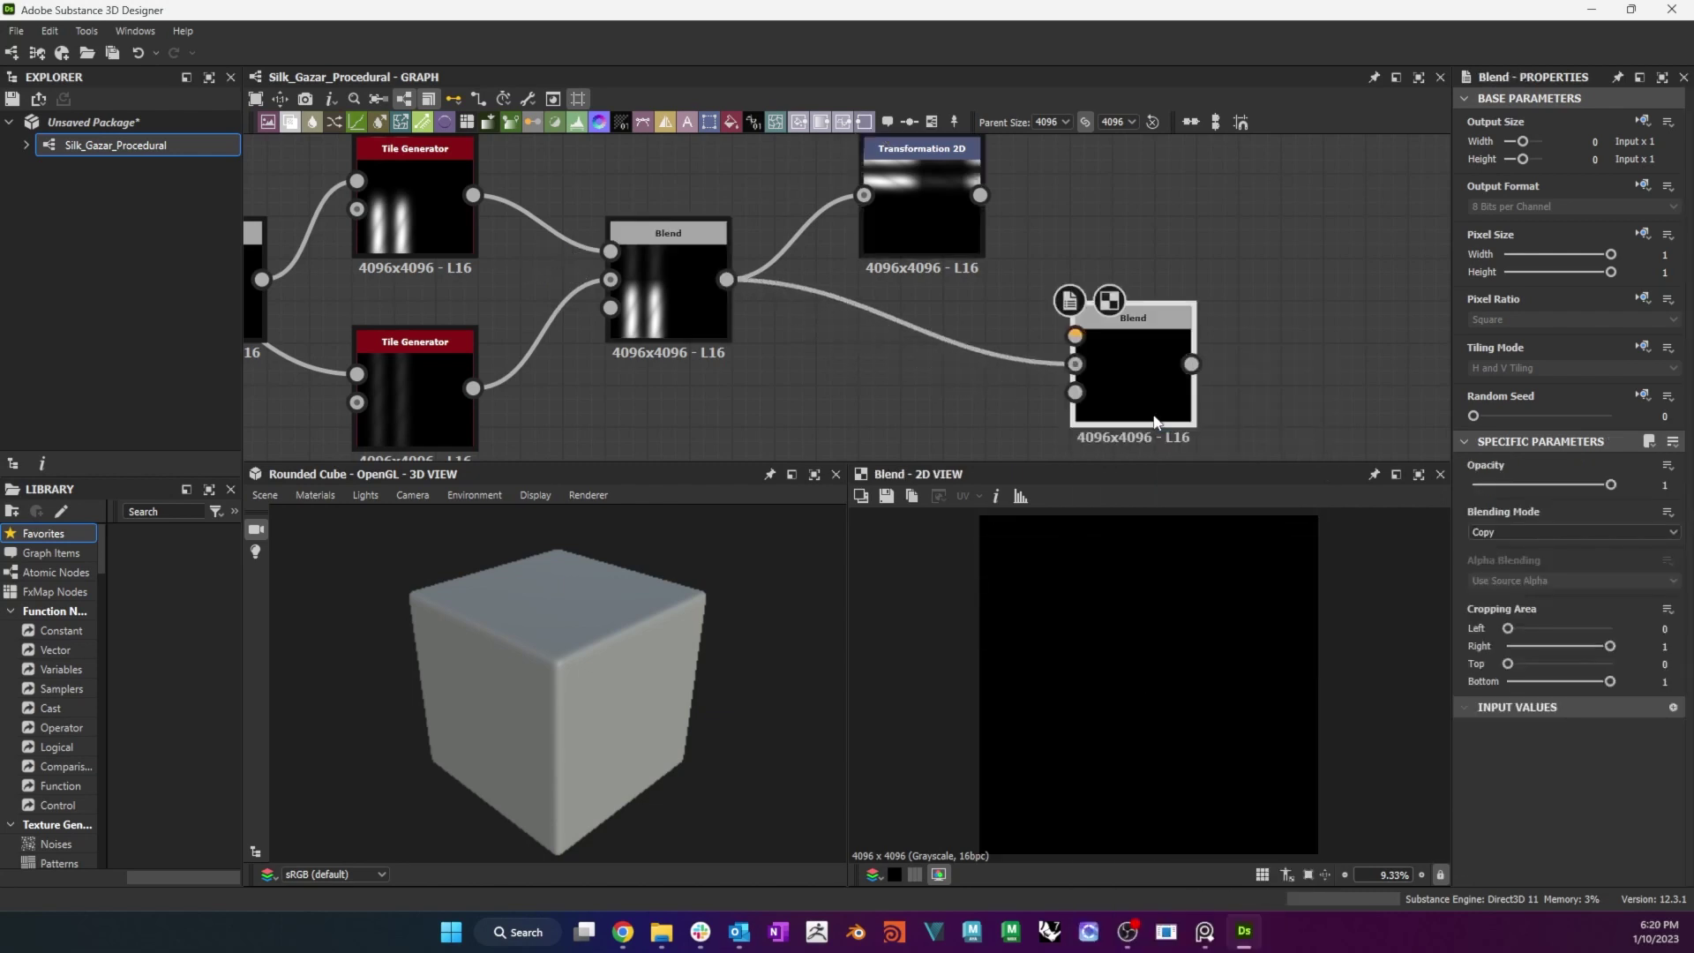
drag(981, 195, 1132, 289)
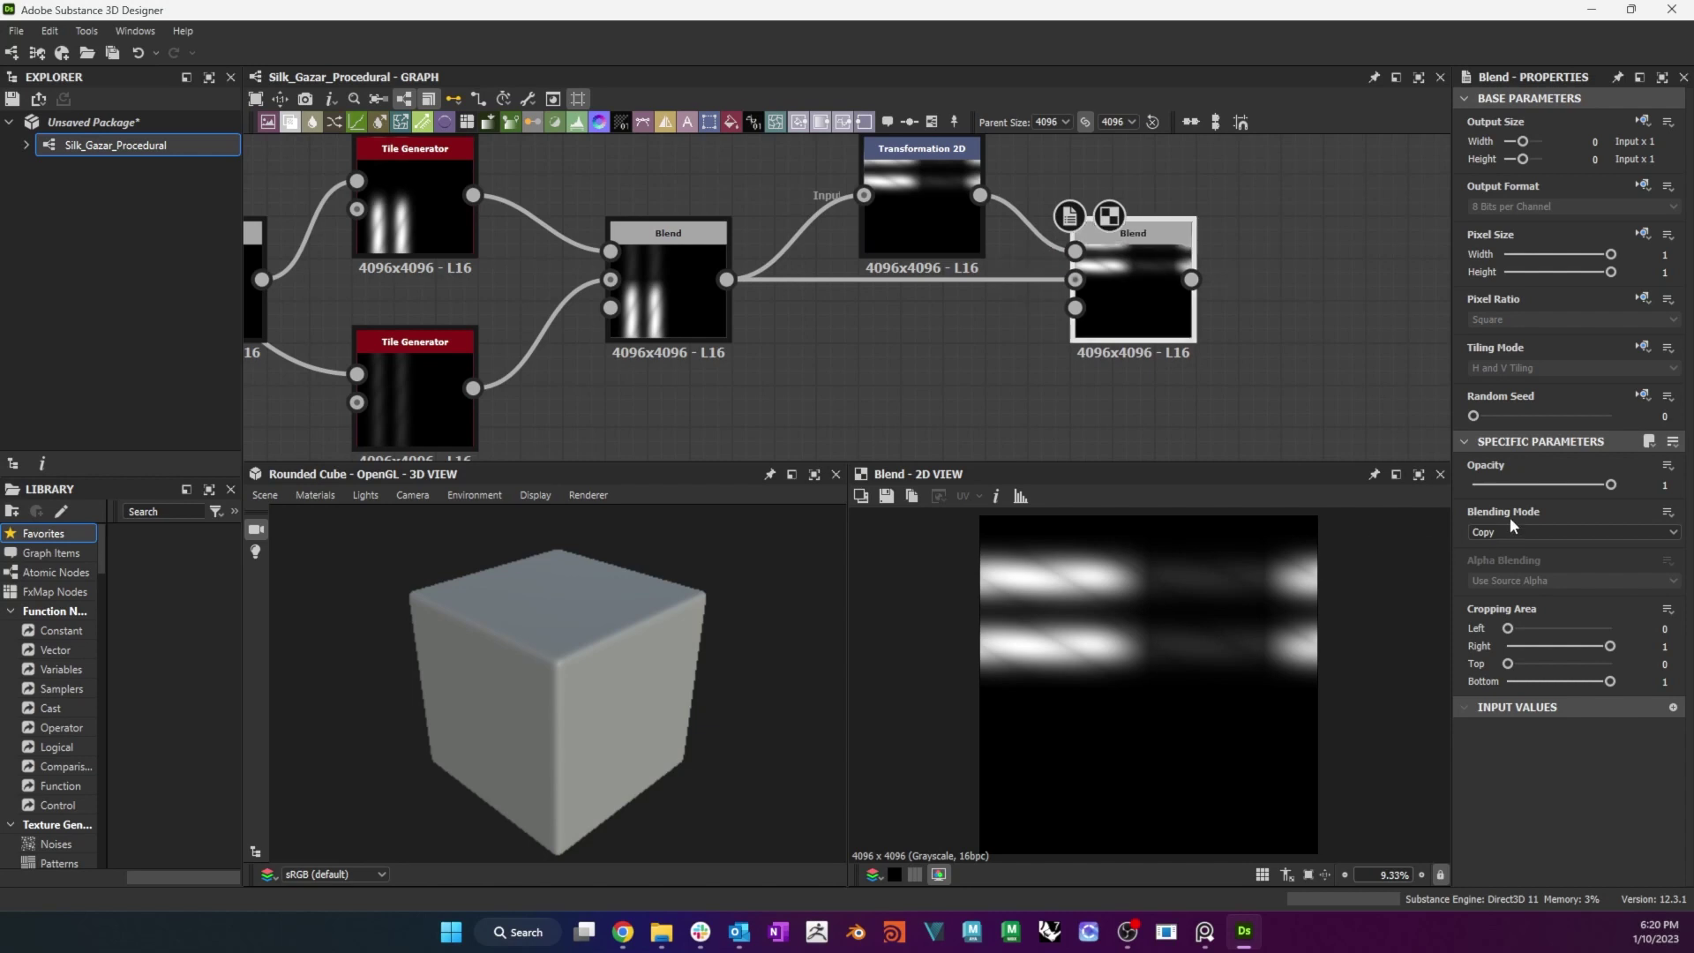
click(1567, 529)
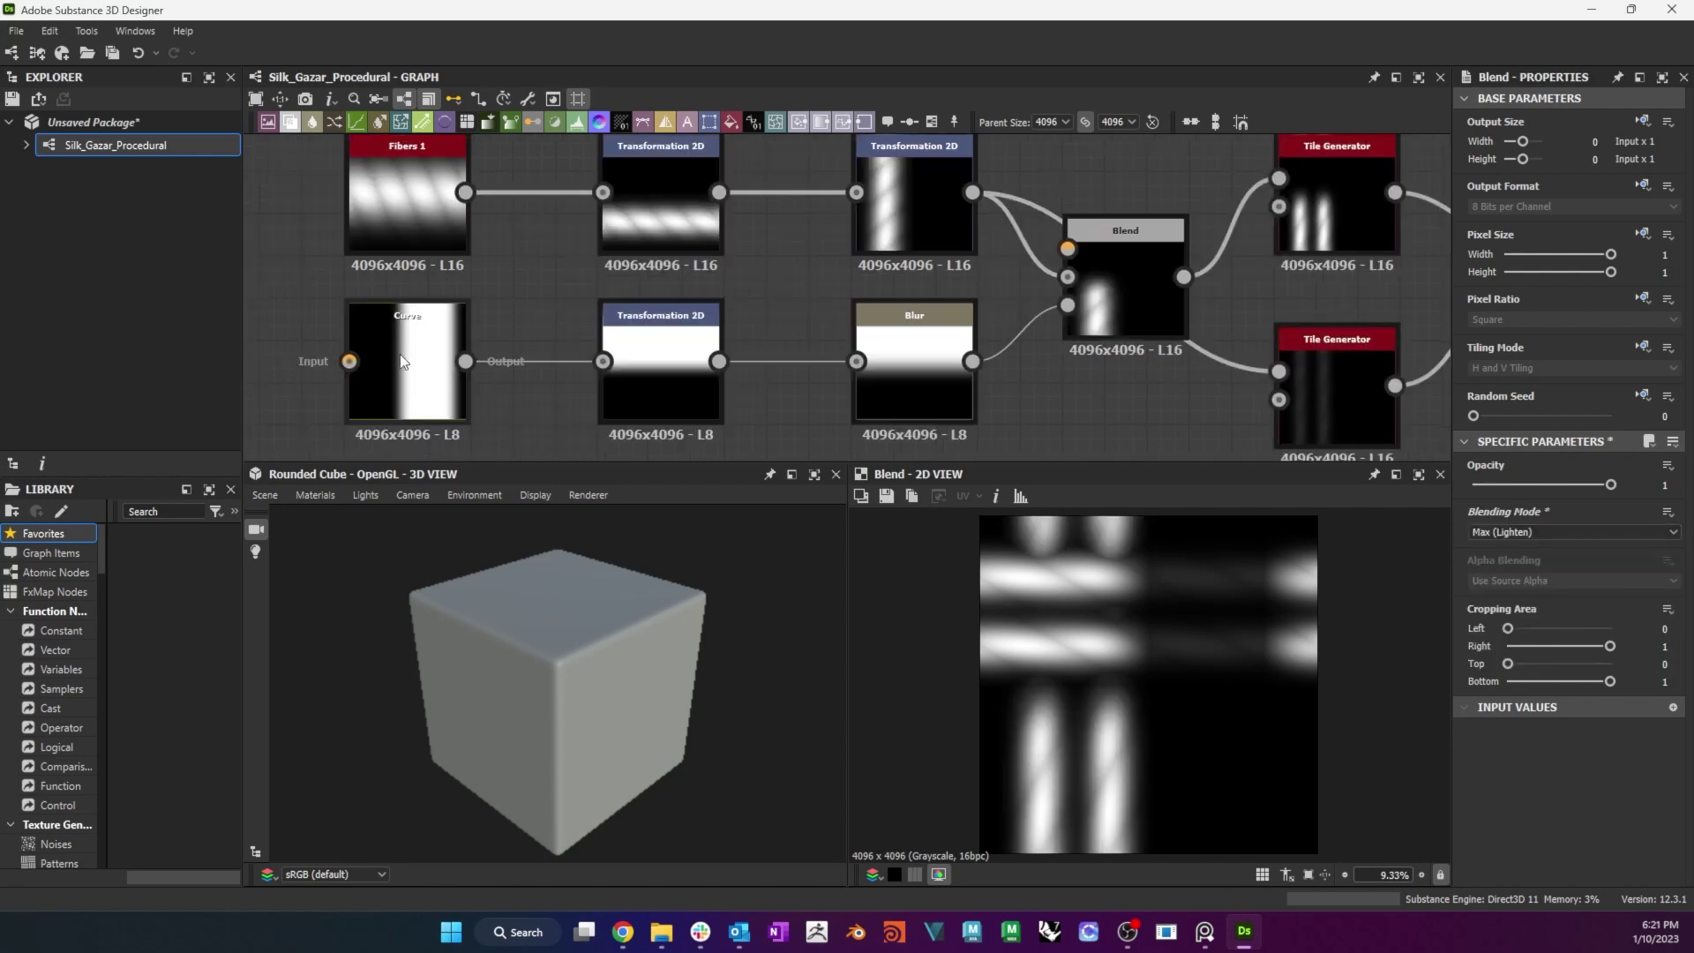
Reshape the Curve node by shifting its left-side points rightward.
click(411, 362)
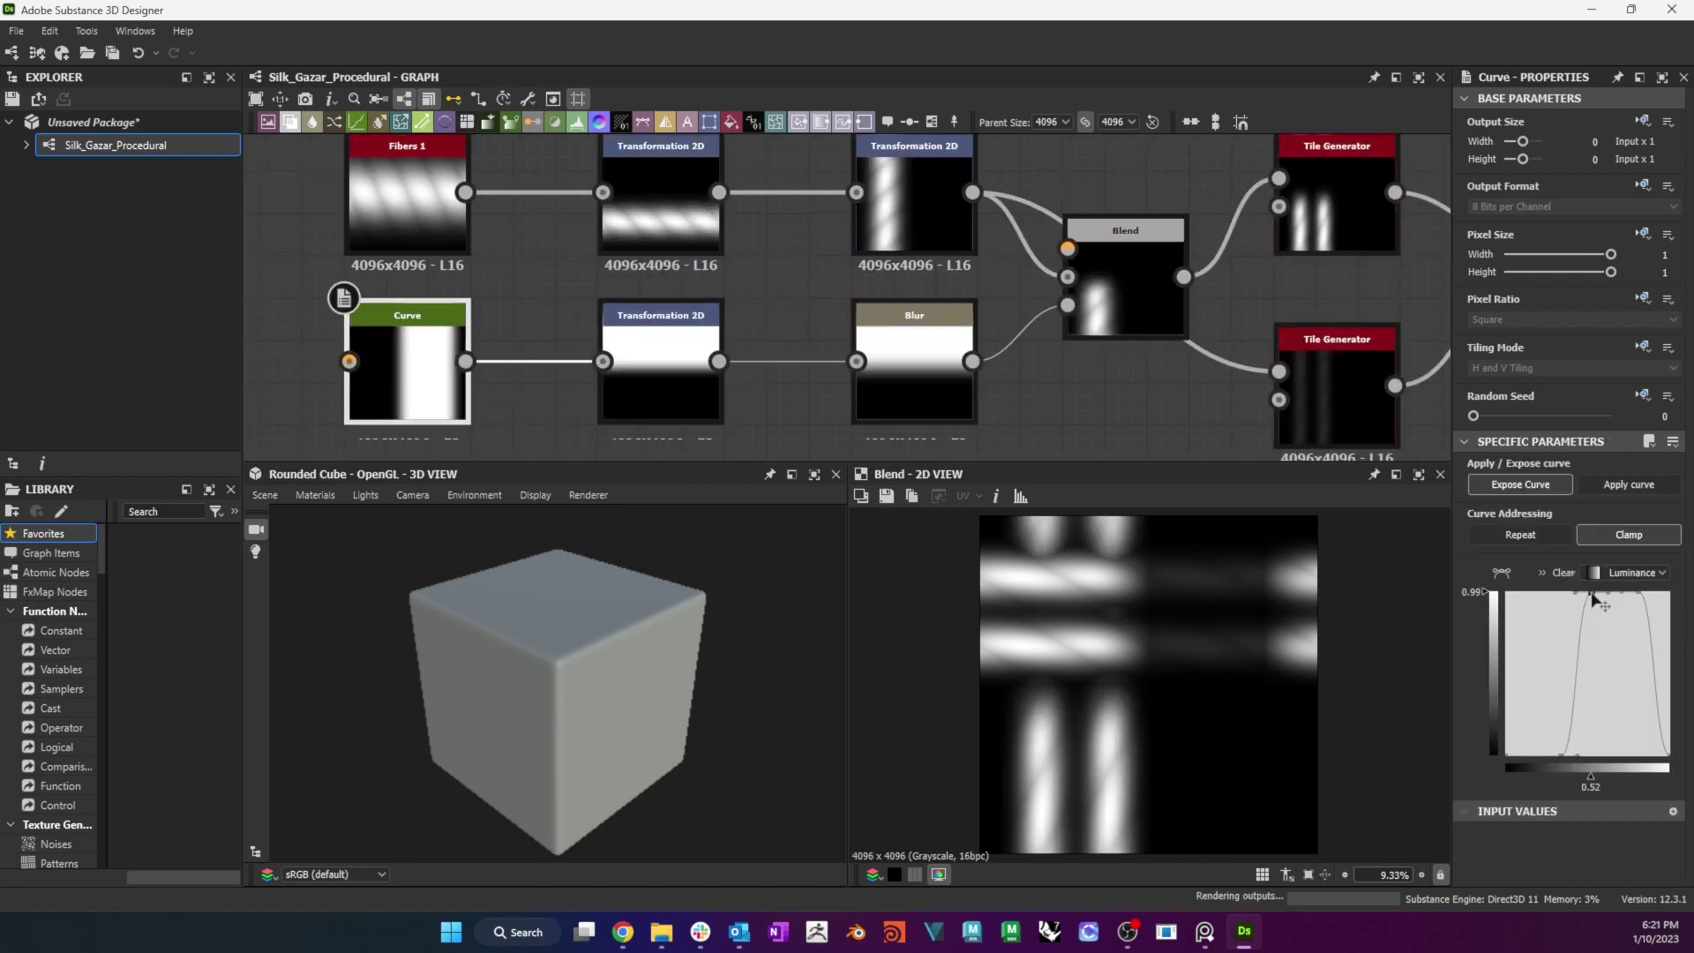
drag(1594, 598, 1654, 609)
click(1637, 600)
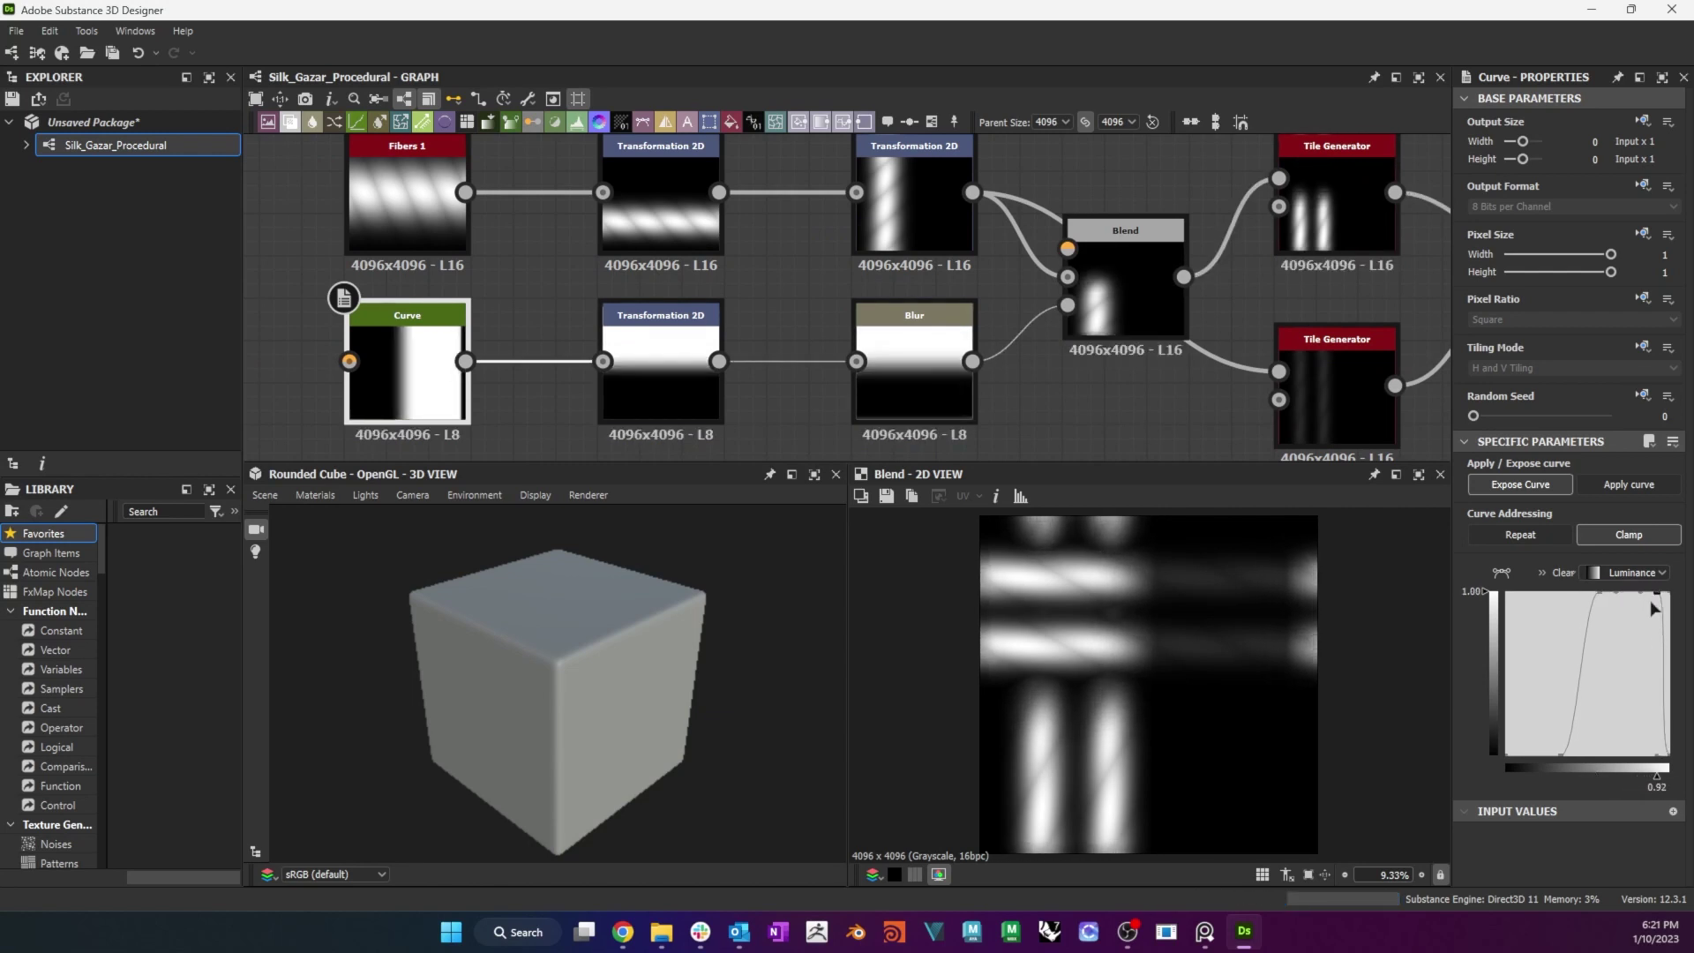
click(1667, 753)
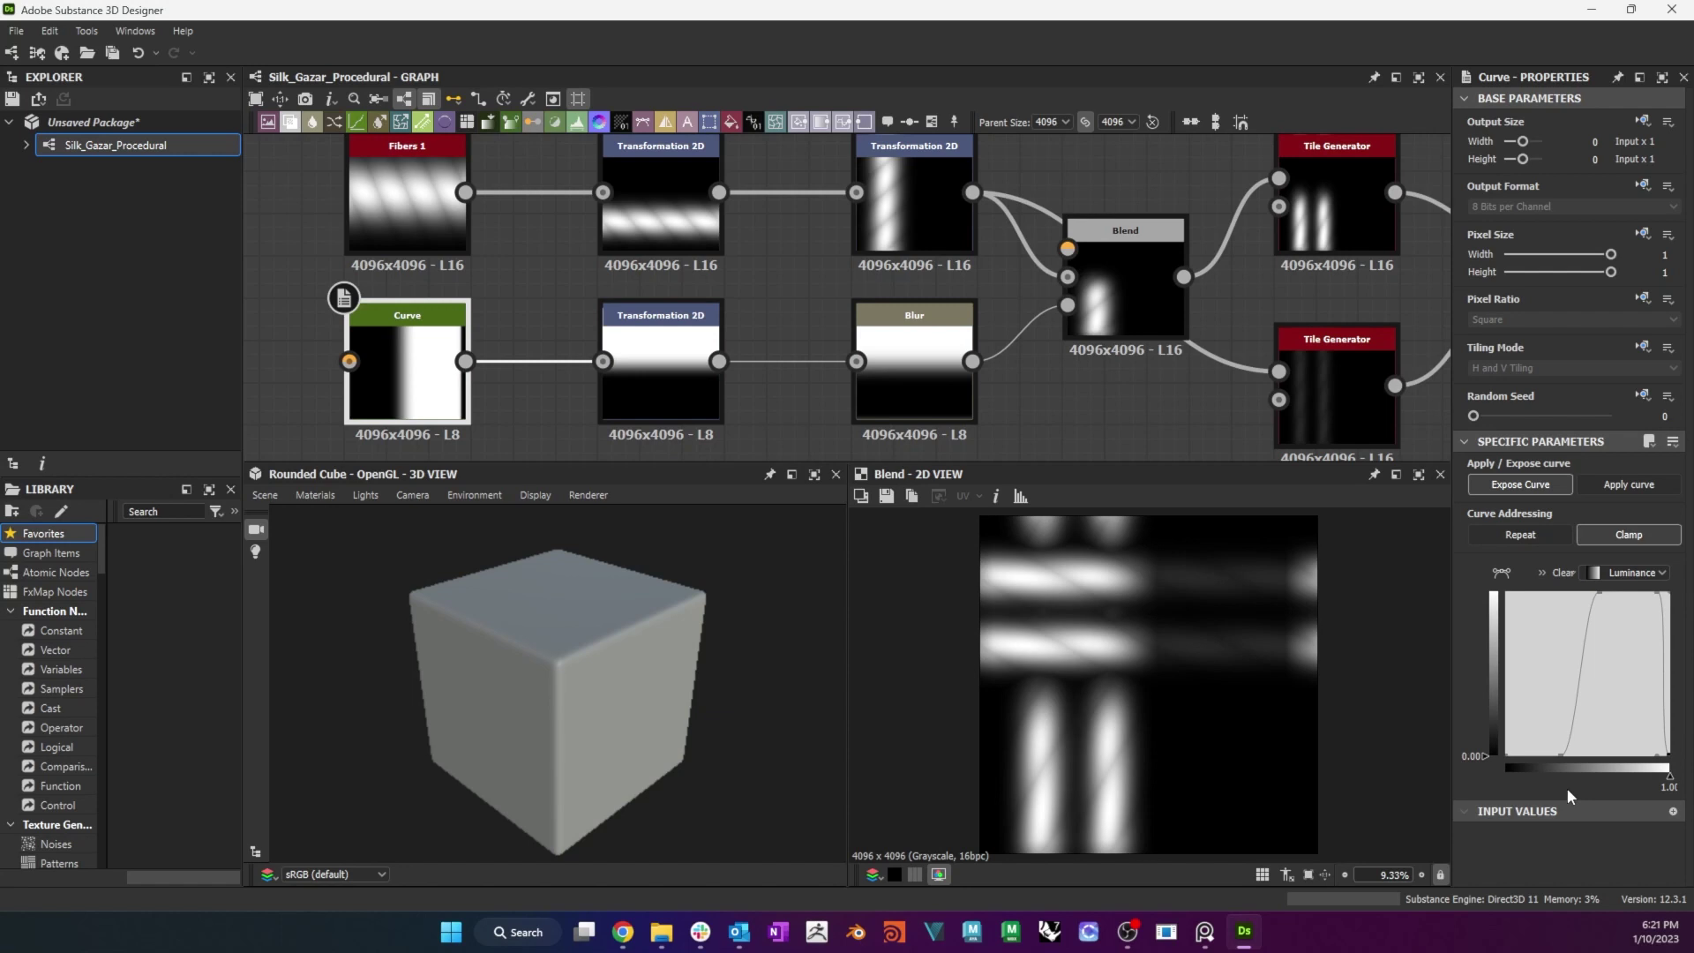
drag(1563, 757, 1575, 761)
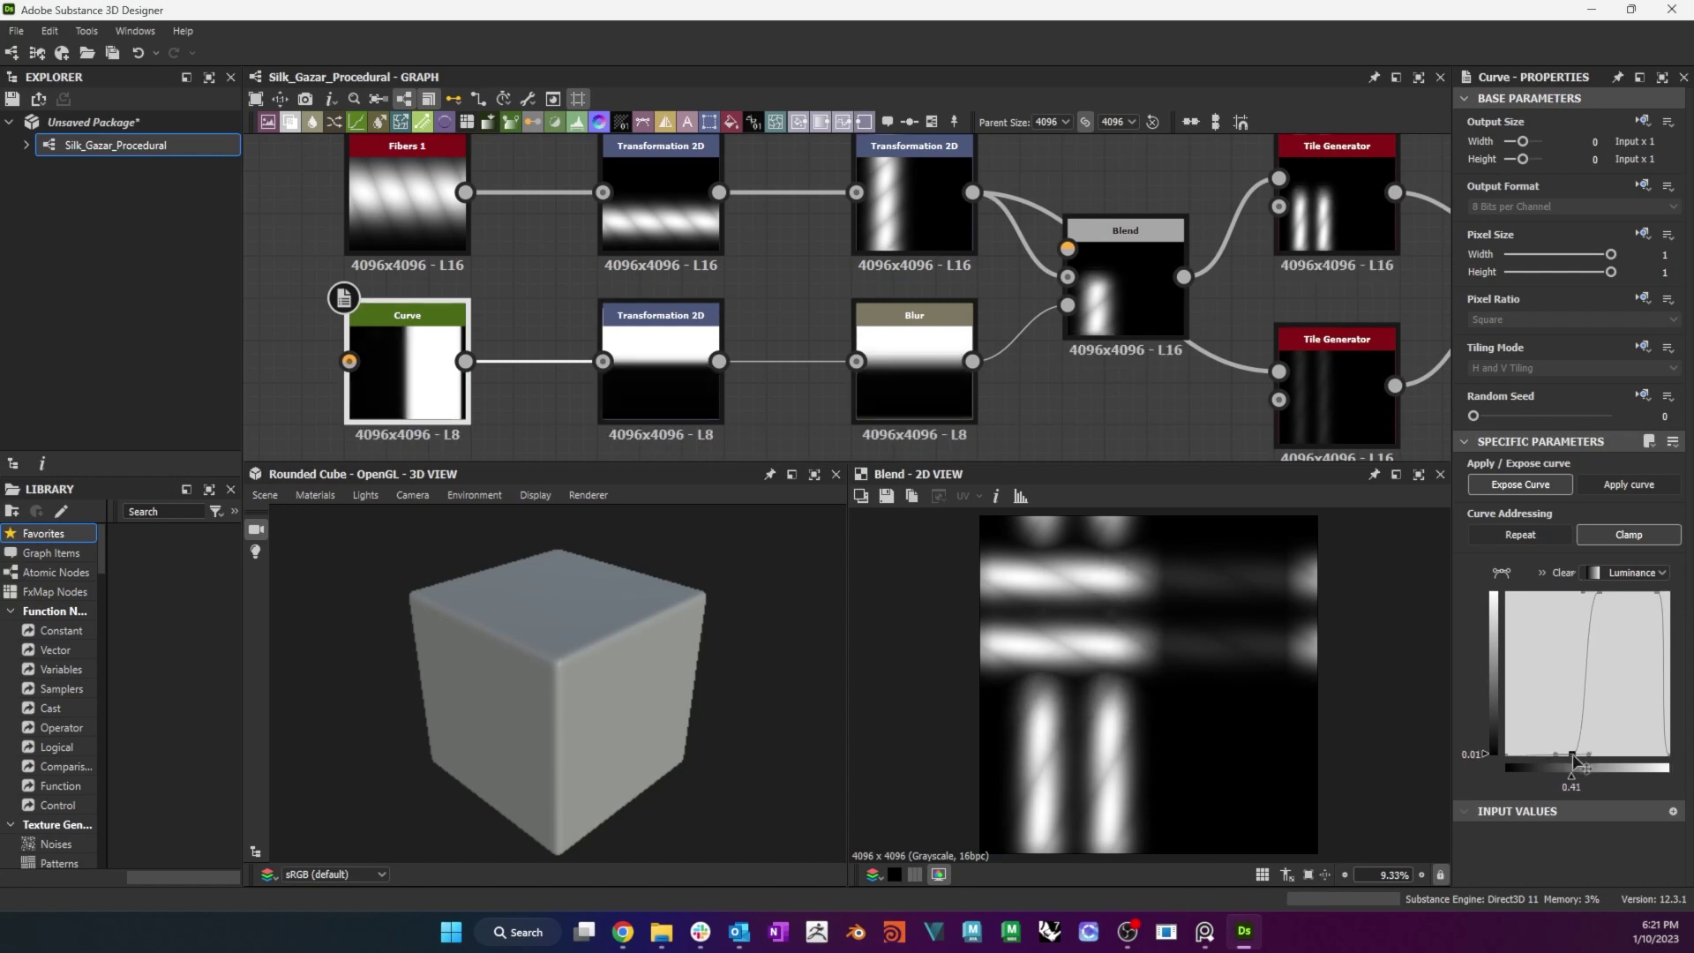
Replace the Blur with a Directional Blur at intensity 16.18 and angle about 90°.
click(892, 344)
key(Delete)
key(space)
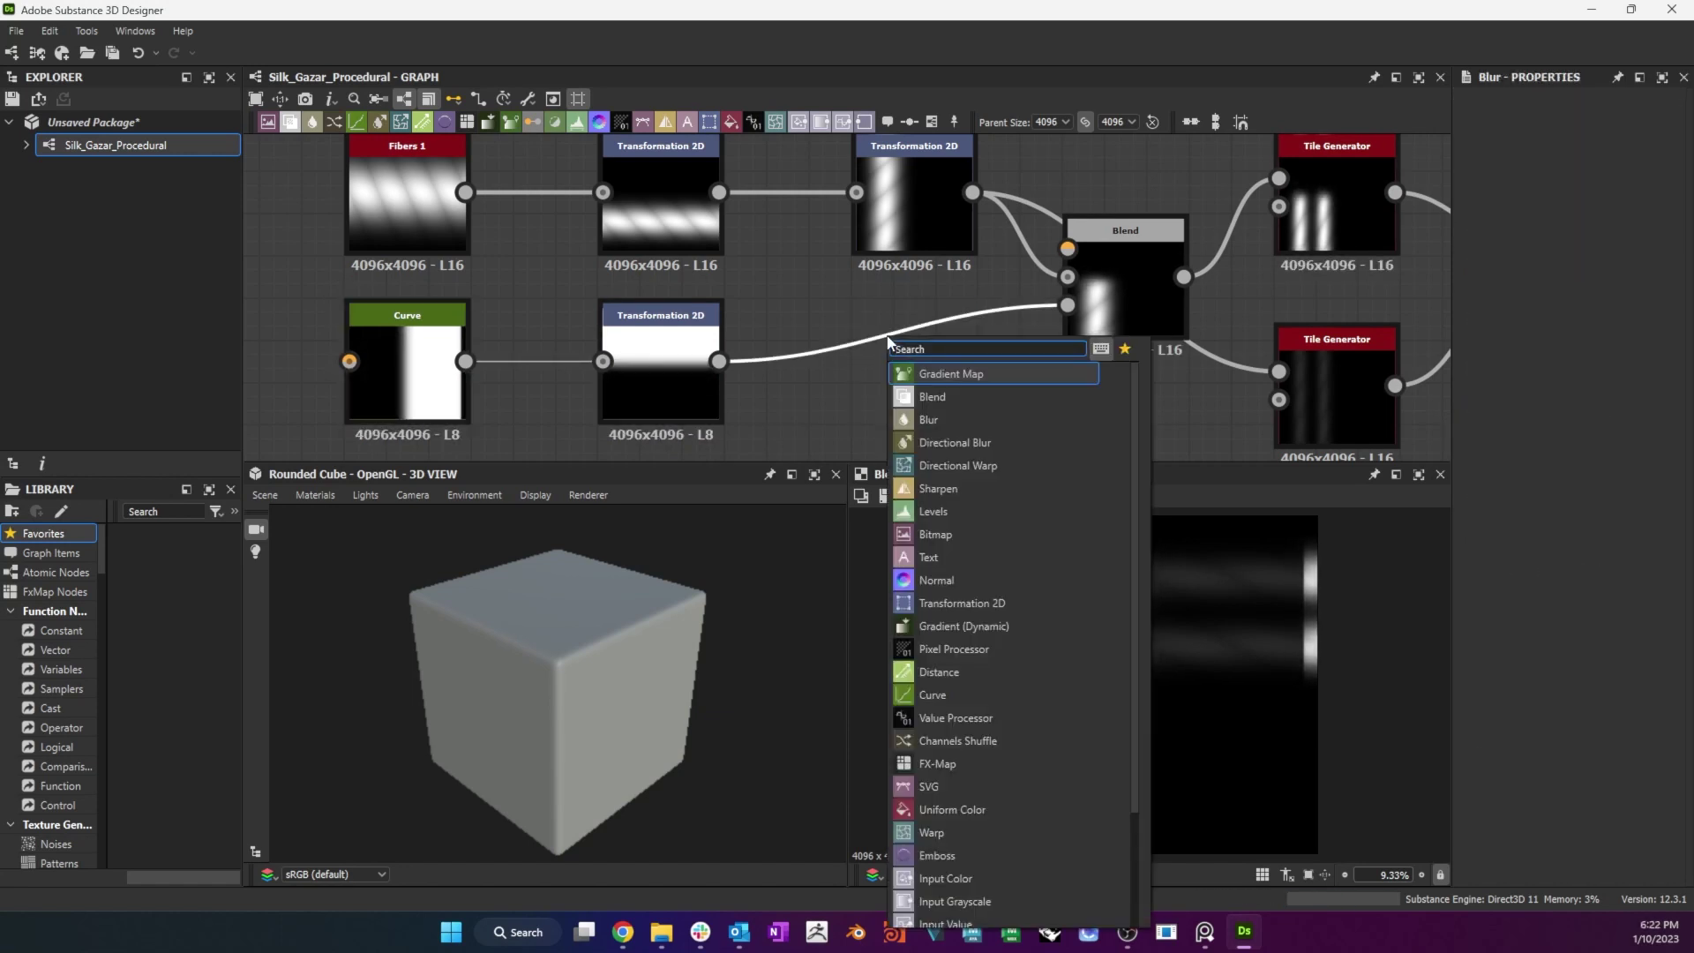
text(directional)
click(996, 375)
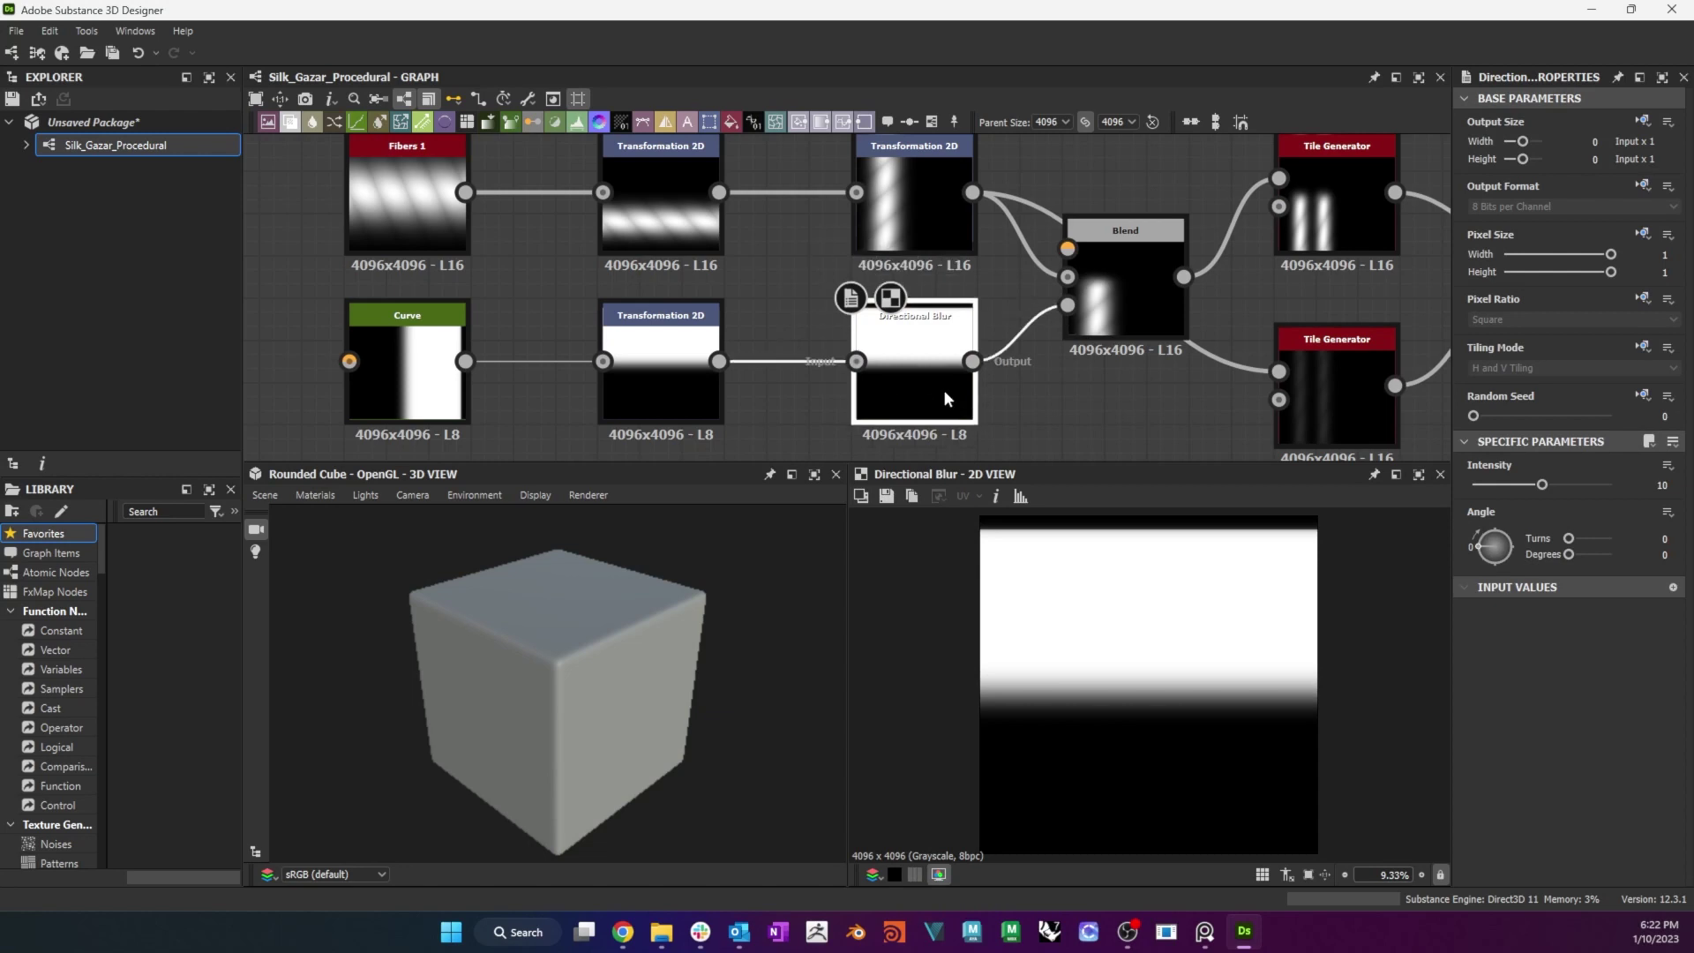
drag(1542, 484, 1584, 485)
drag(1569, 554, 1578, 554)
double_click(1655, 554)
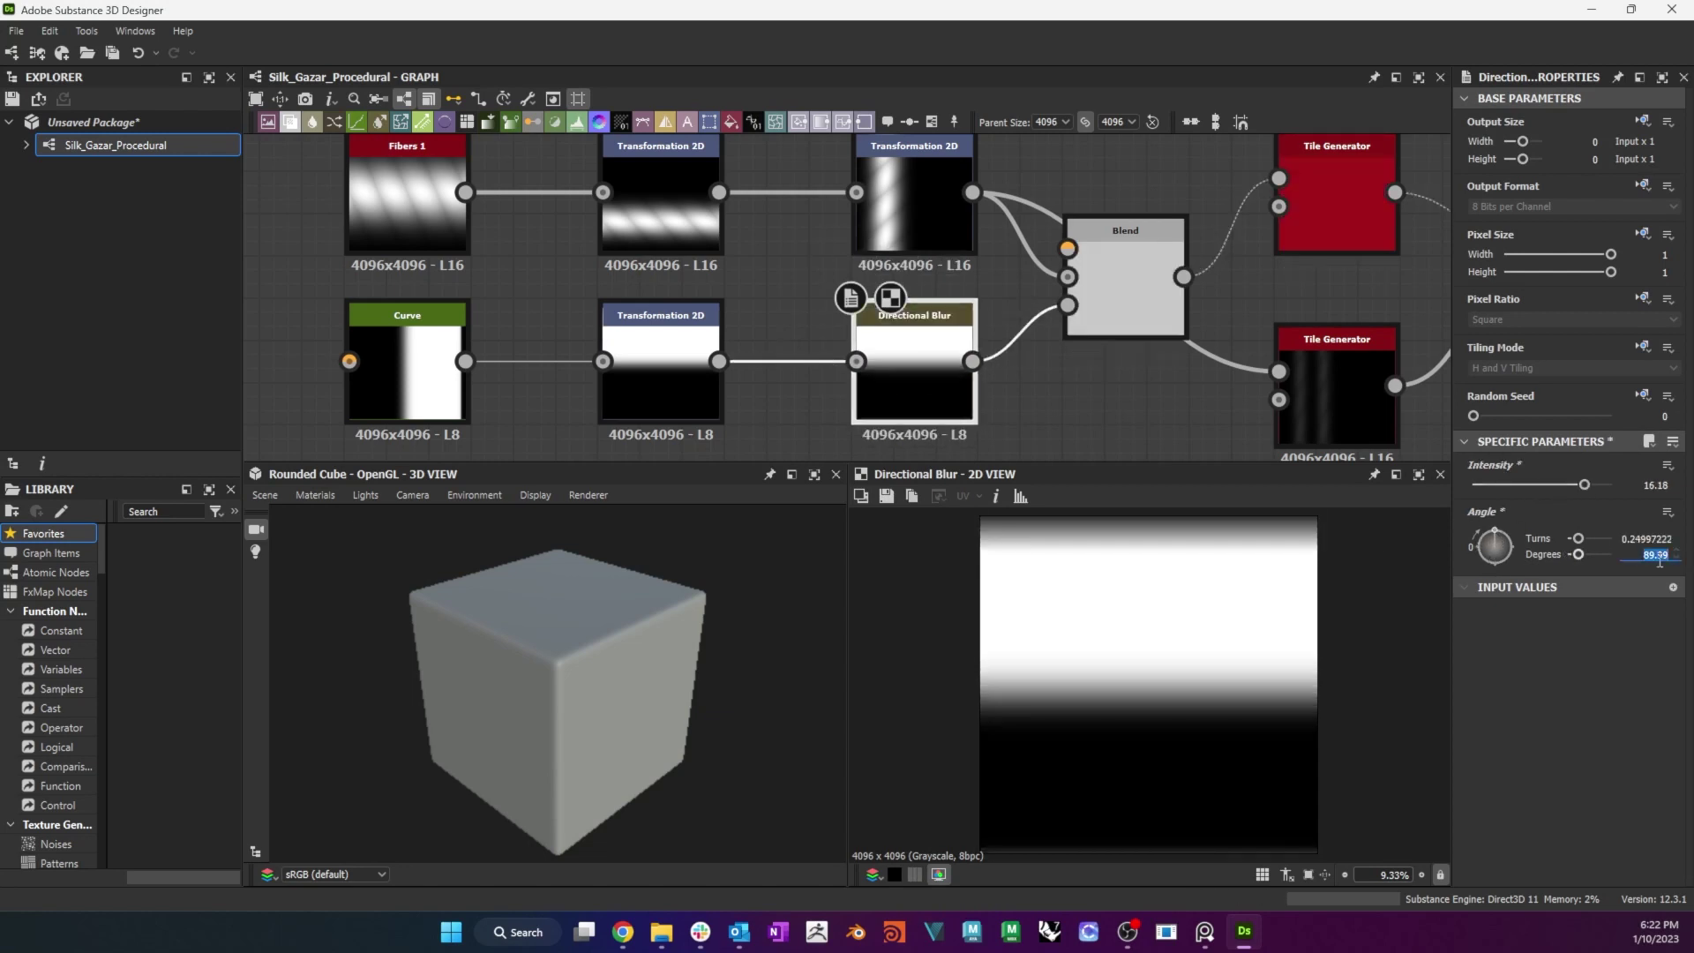
click(1122, 287)
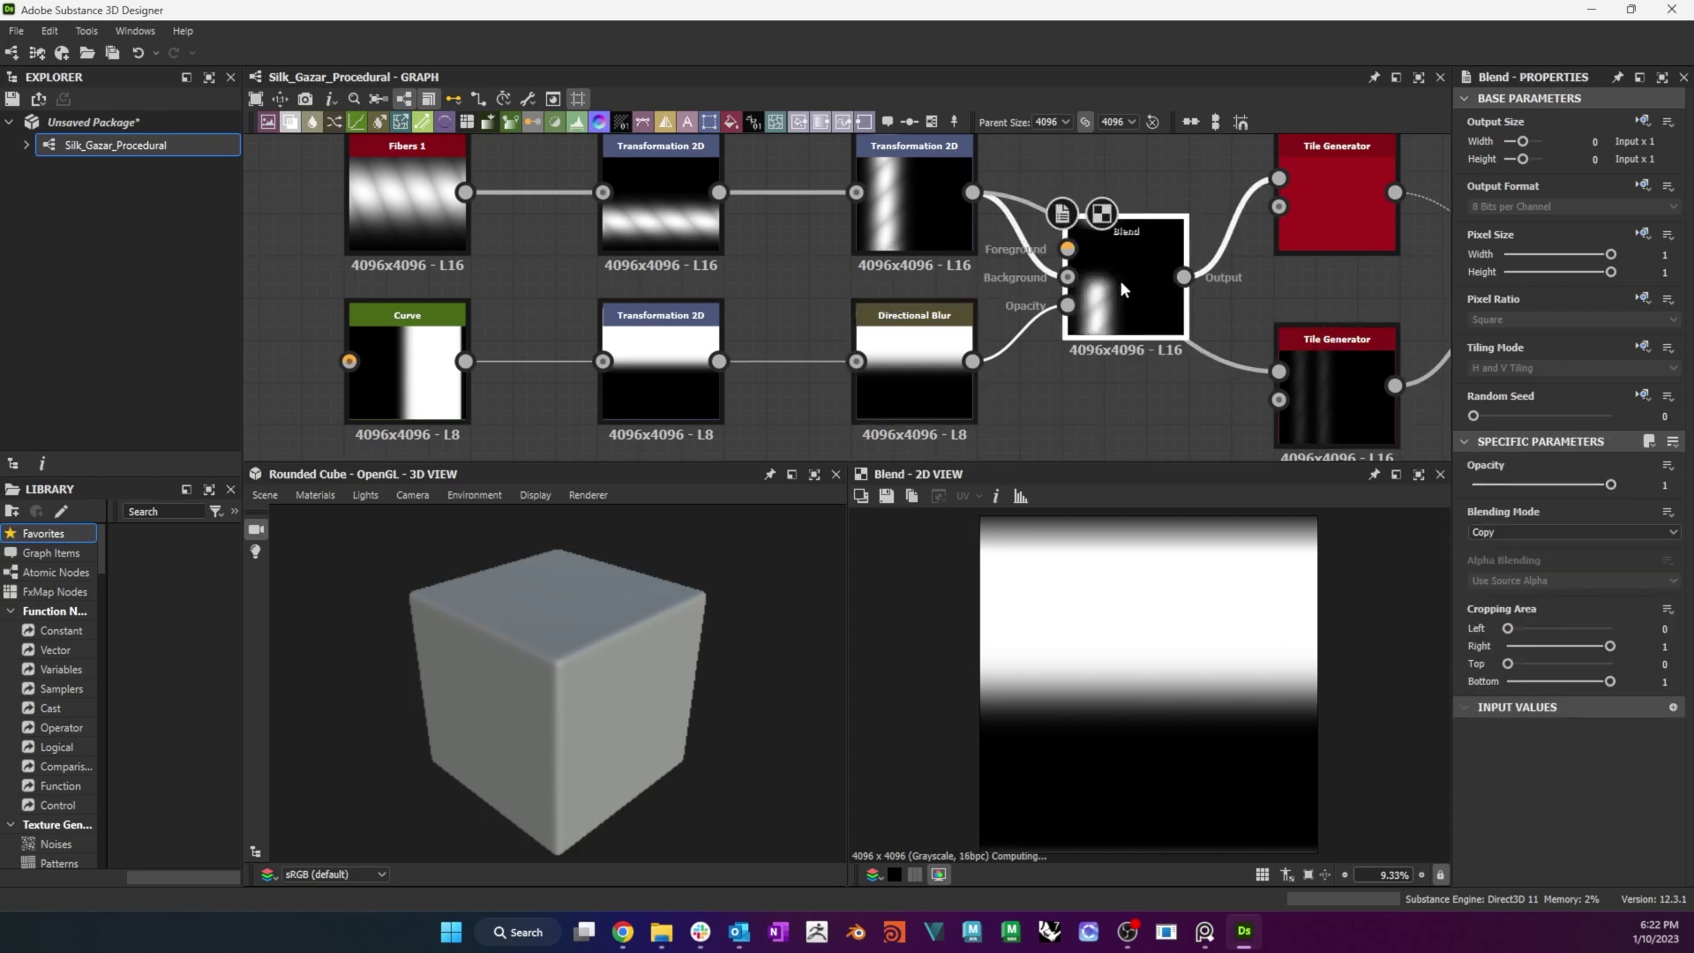
middle_drag(1120, 279, 1253, 273)
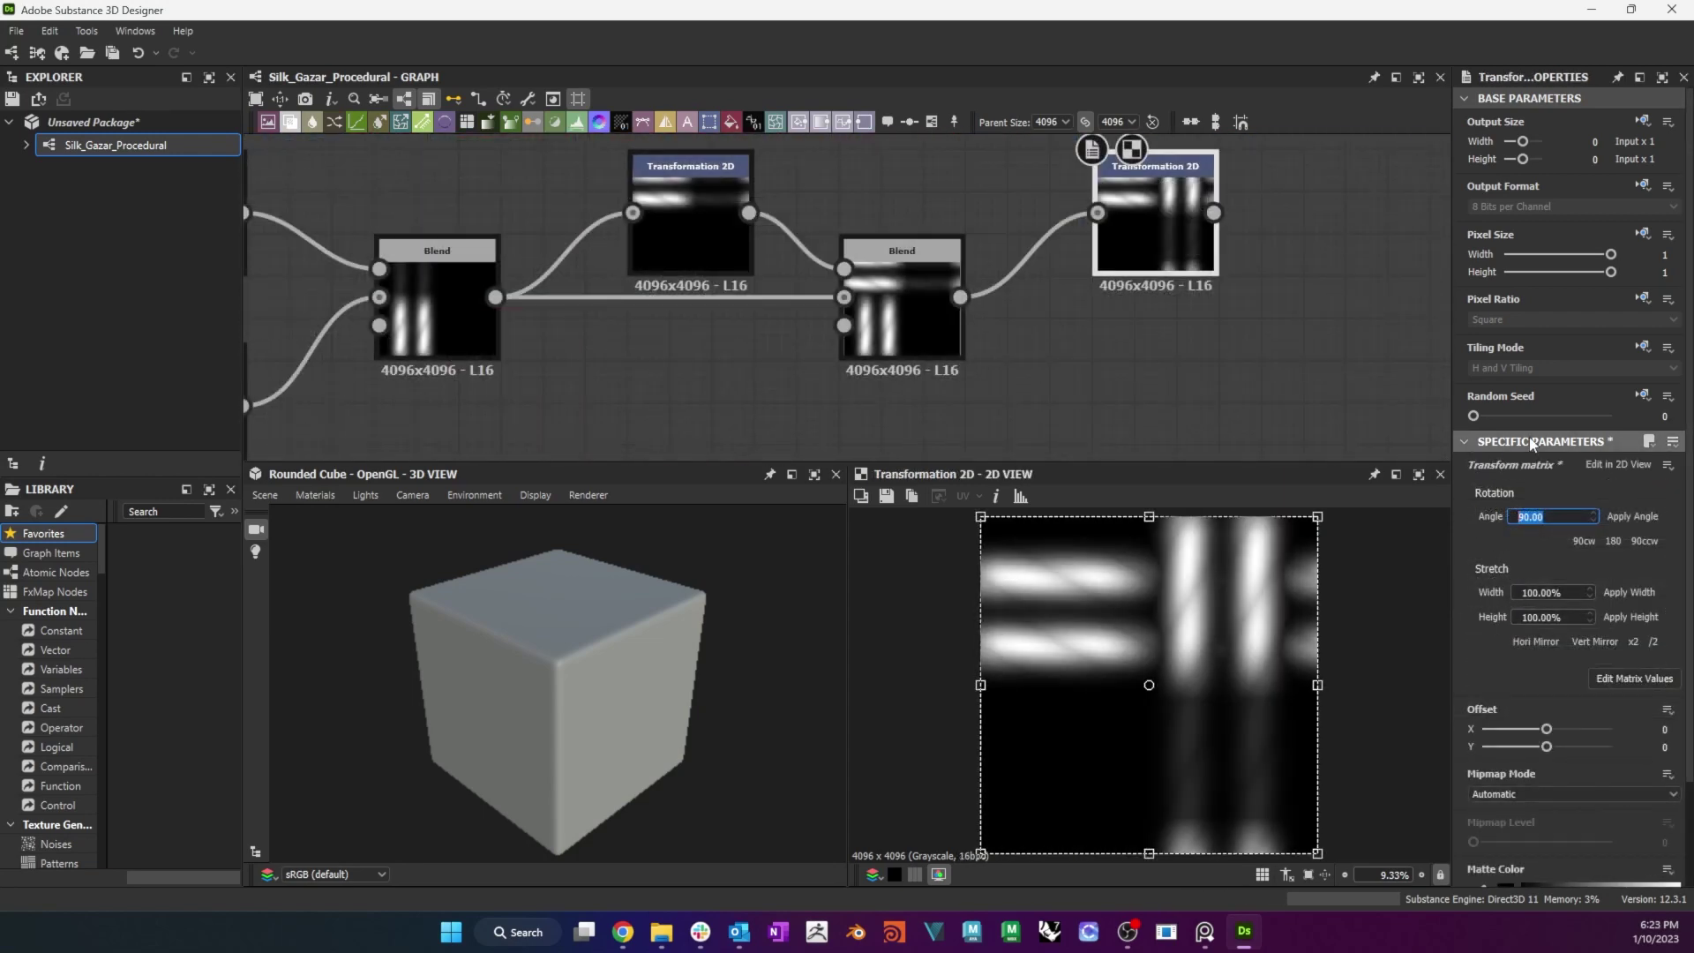
Commit the 90° rotation and add a Max (Lighten) Blend with the rotated stripes as foreground.
key(Return)
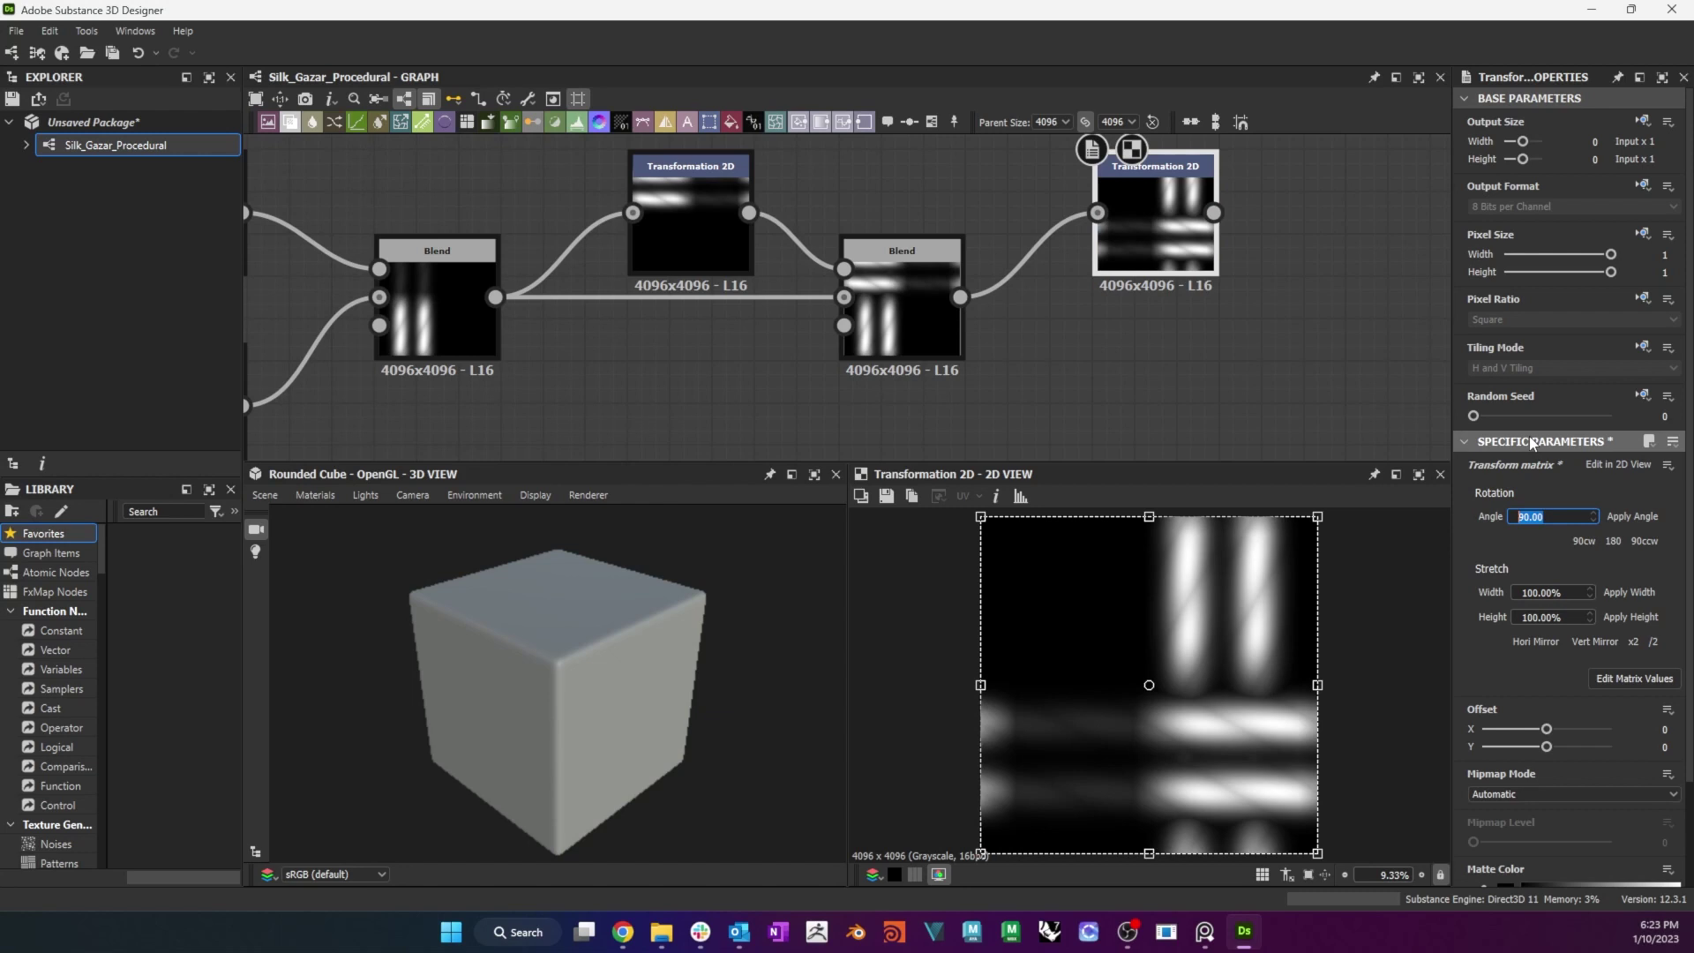
click(1166, 226)
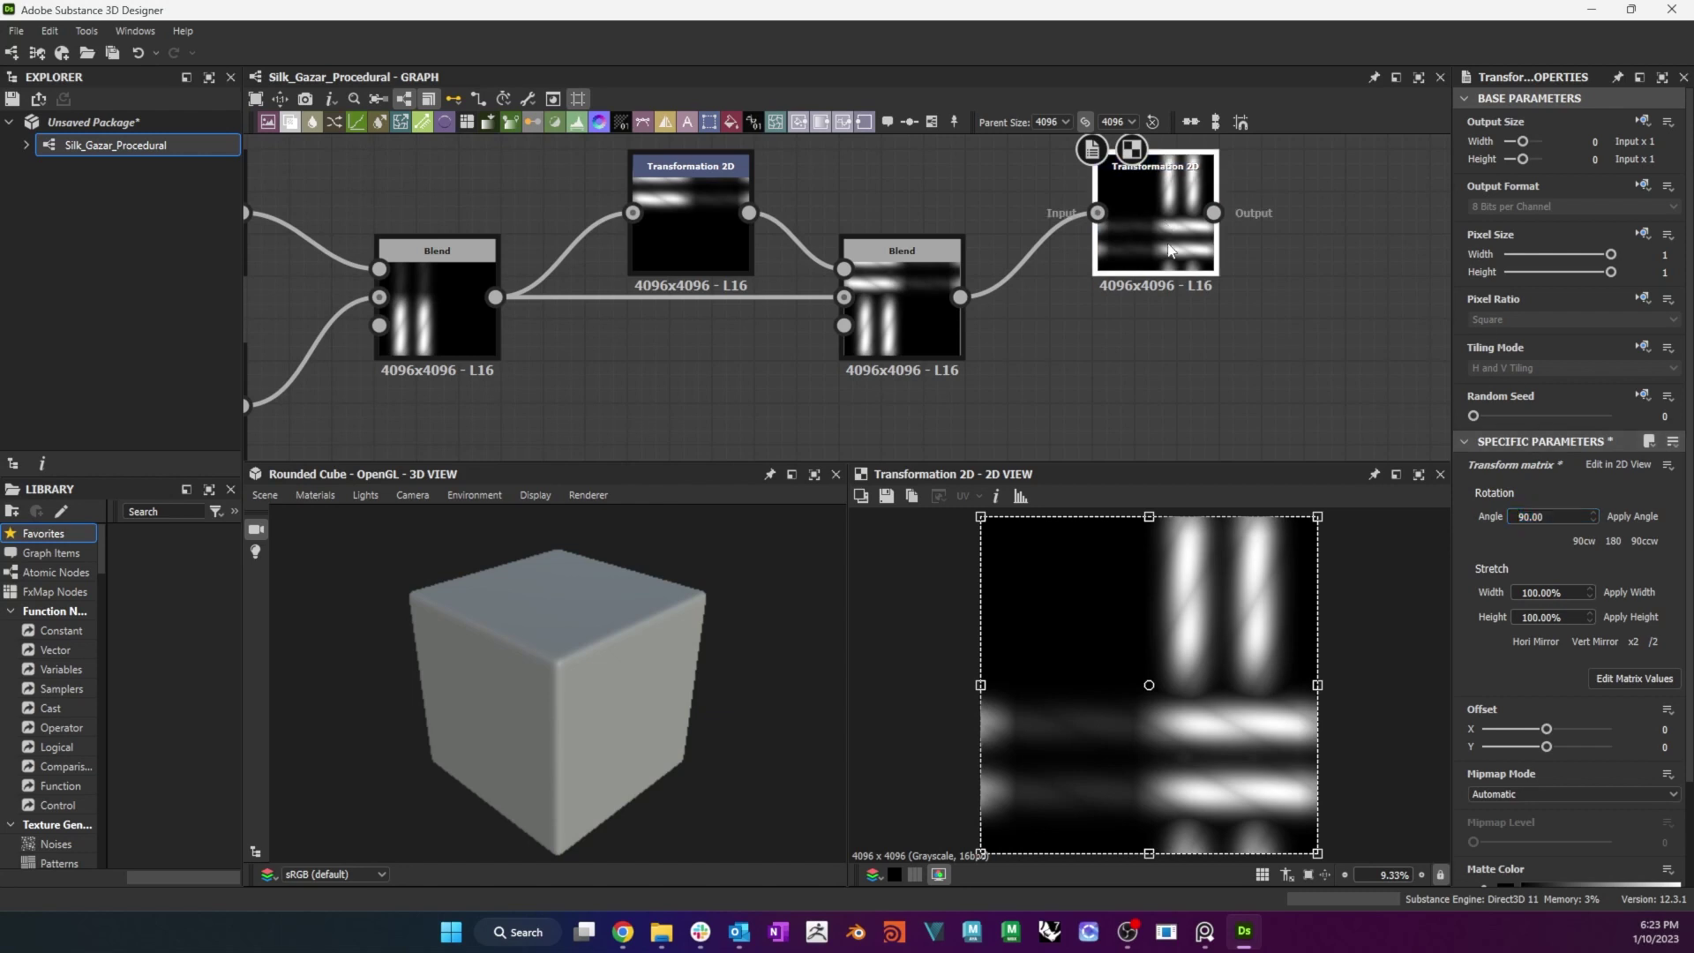
drag(960, 298, 1308, 296)
click(1373, 356)
middle_drag(968, 390, 819, 403)
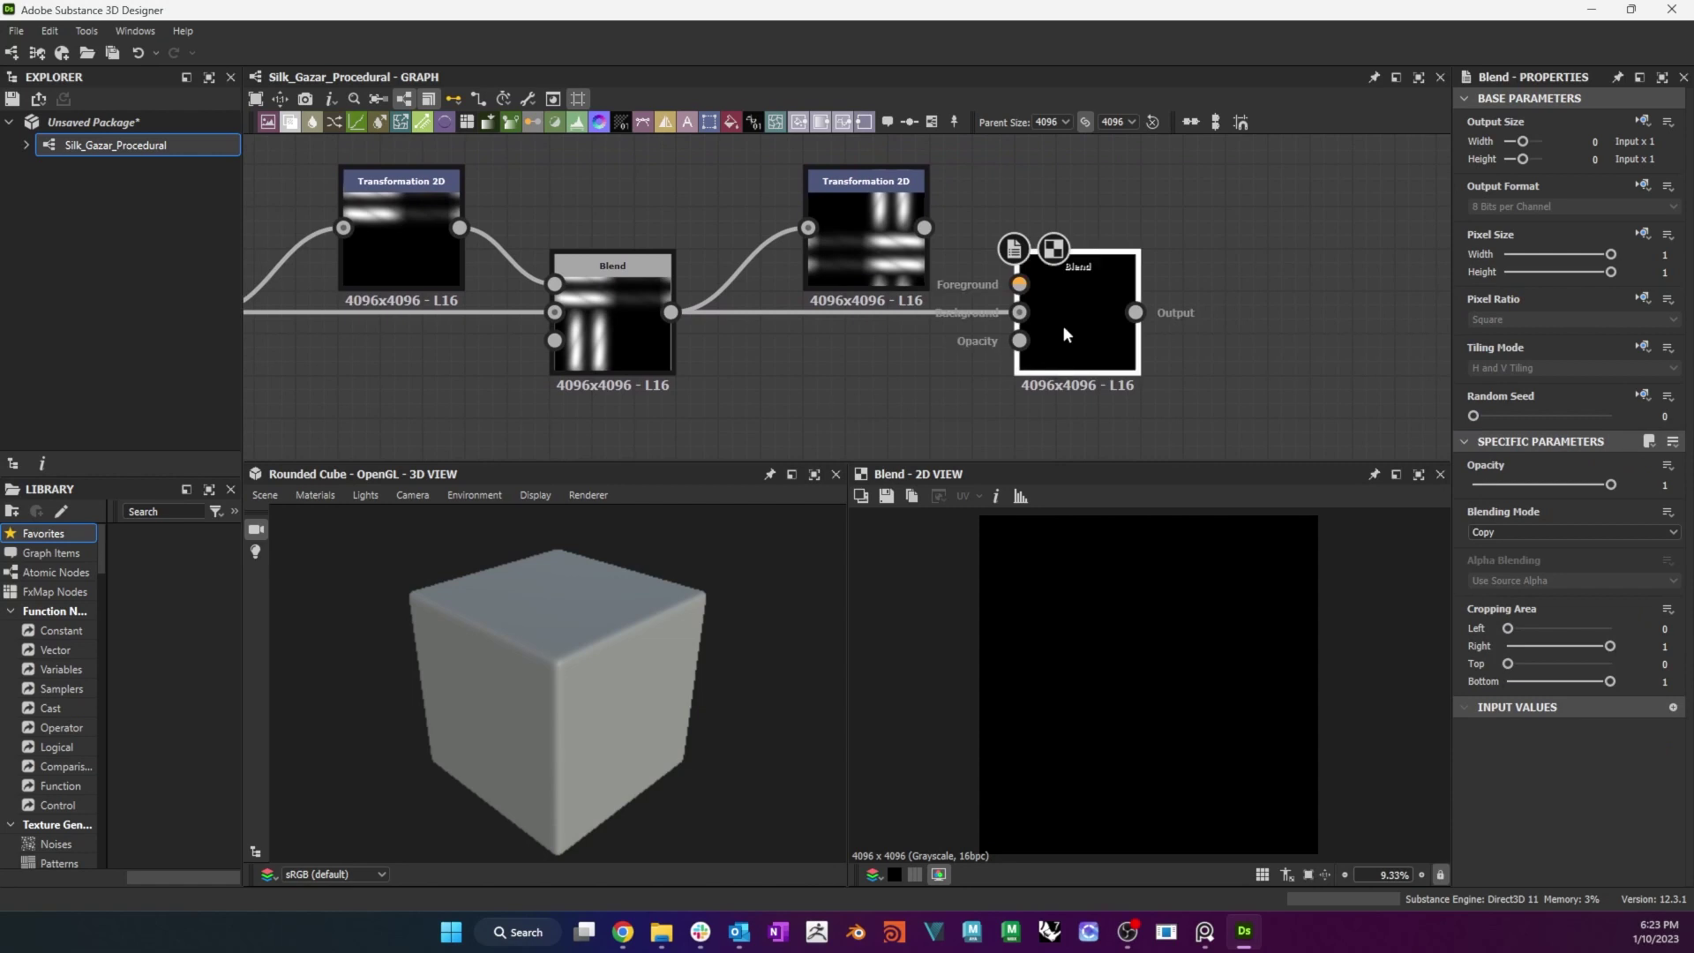
drag(924, 227, 1019, 284)
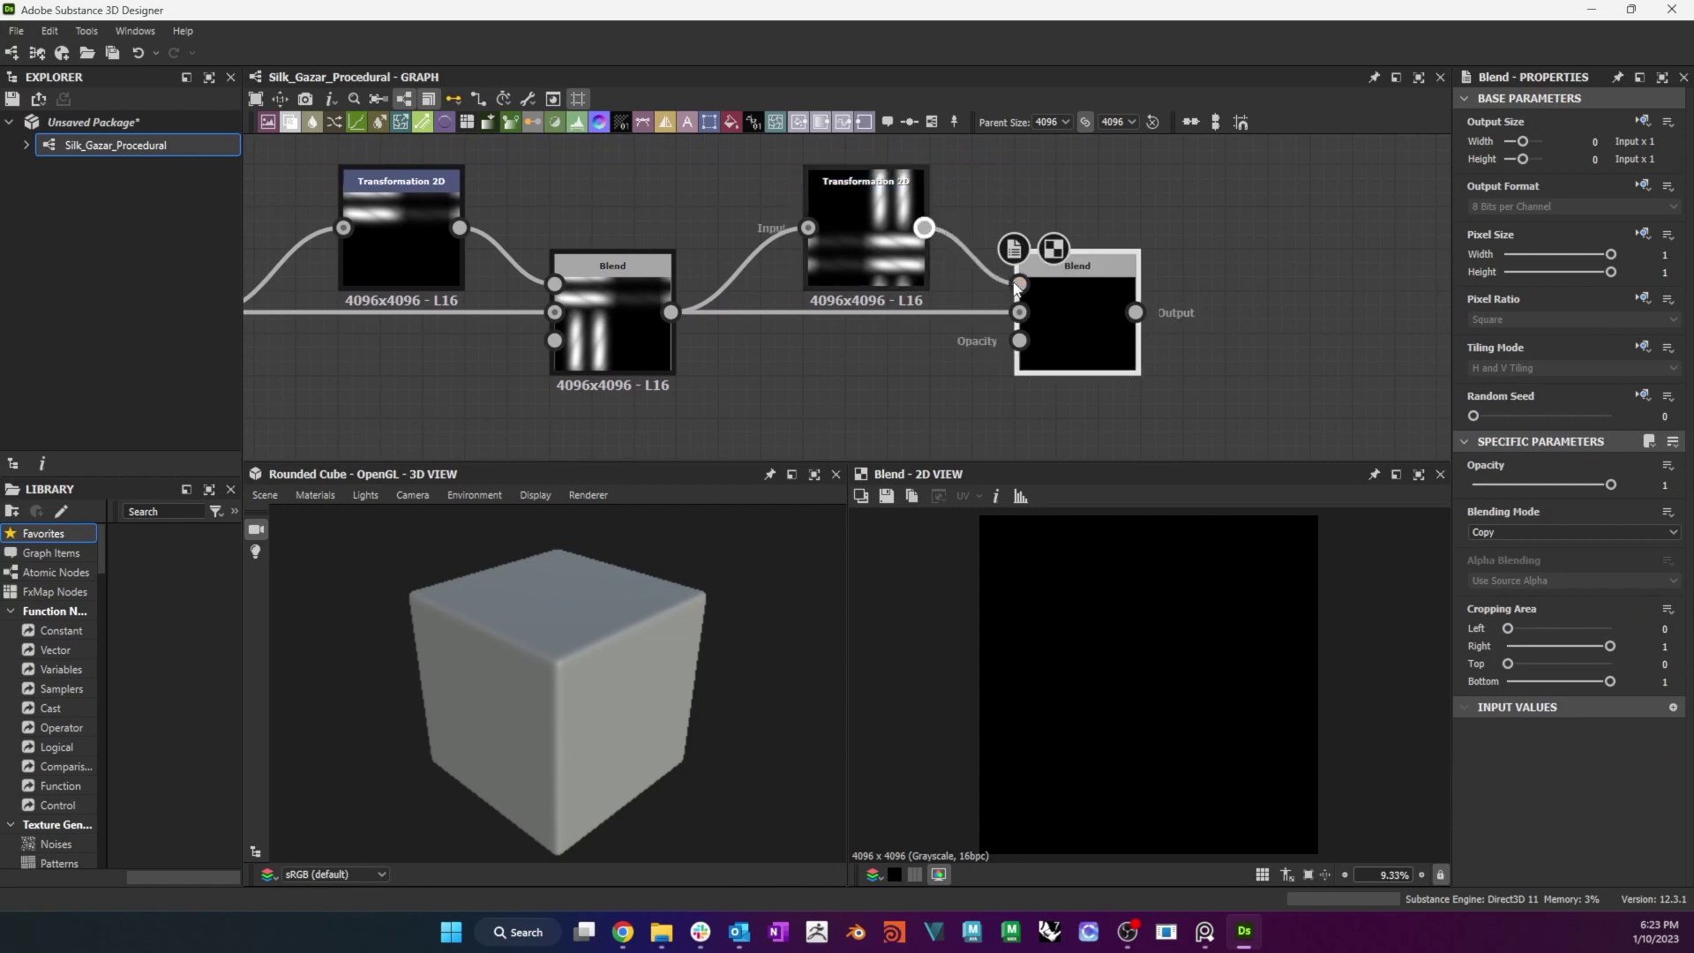
click(1577, 533)
click(1559, 609)
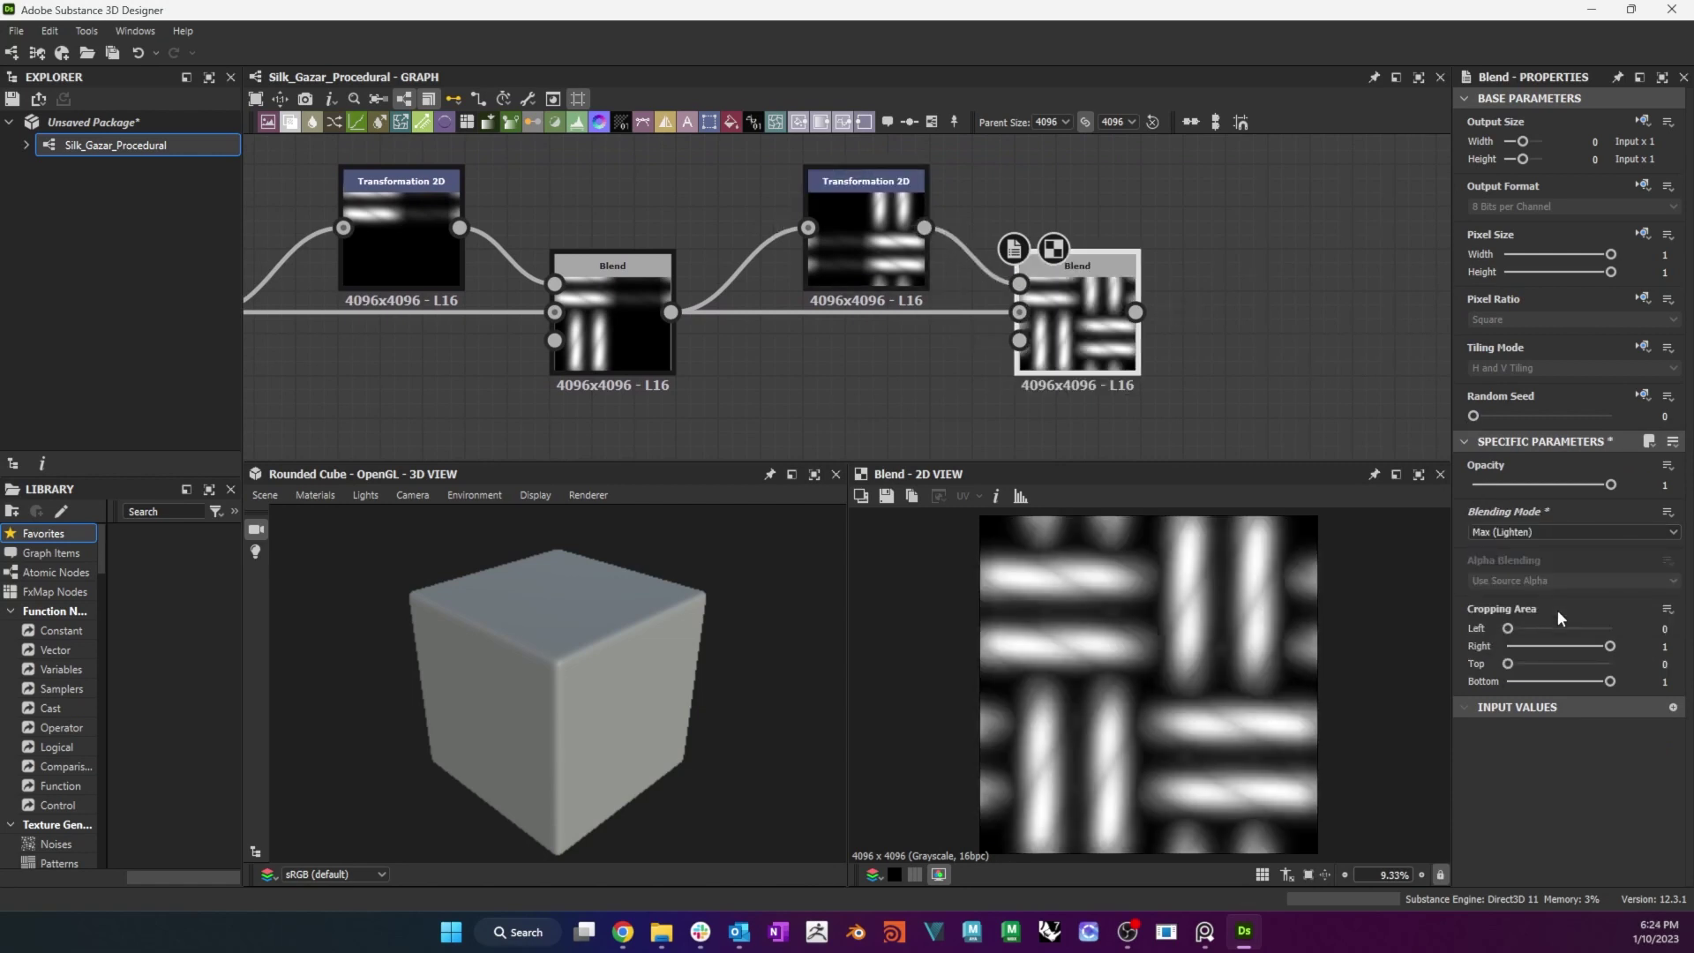
Frame the whole node network in view and box-select every node.
key(f)
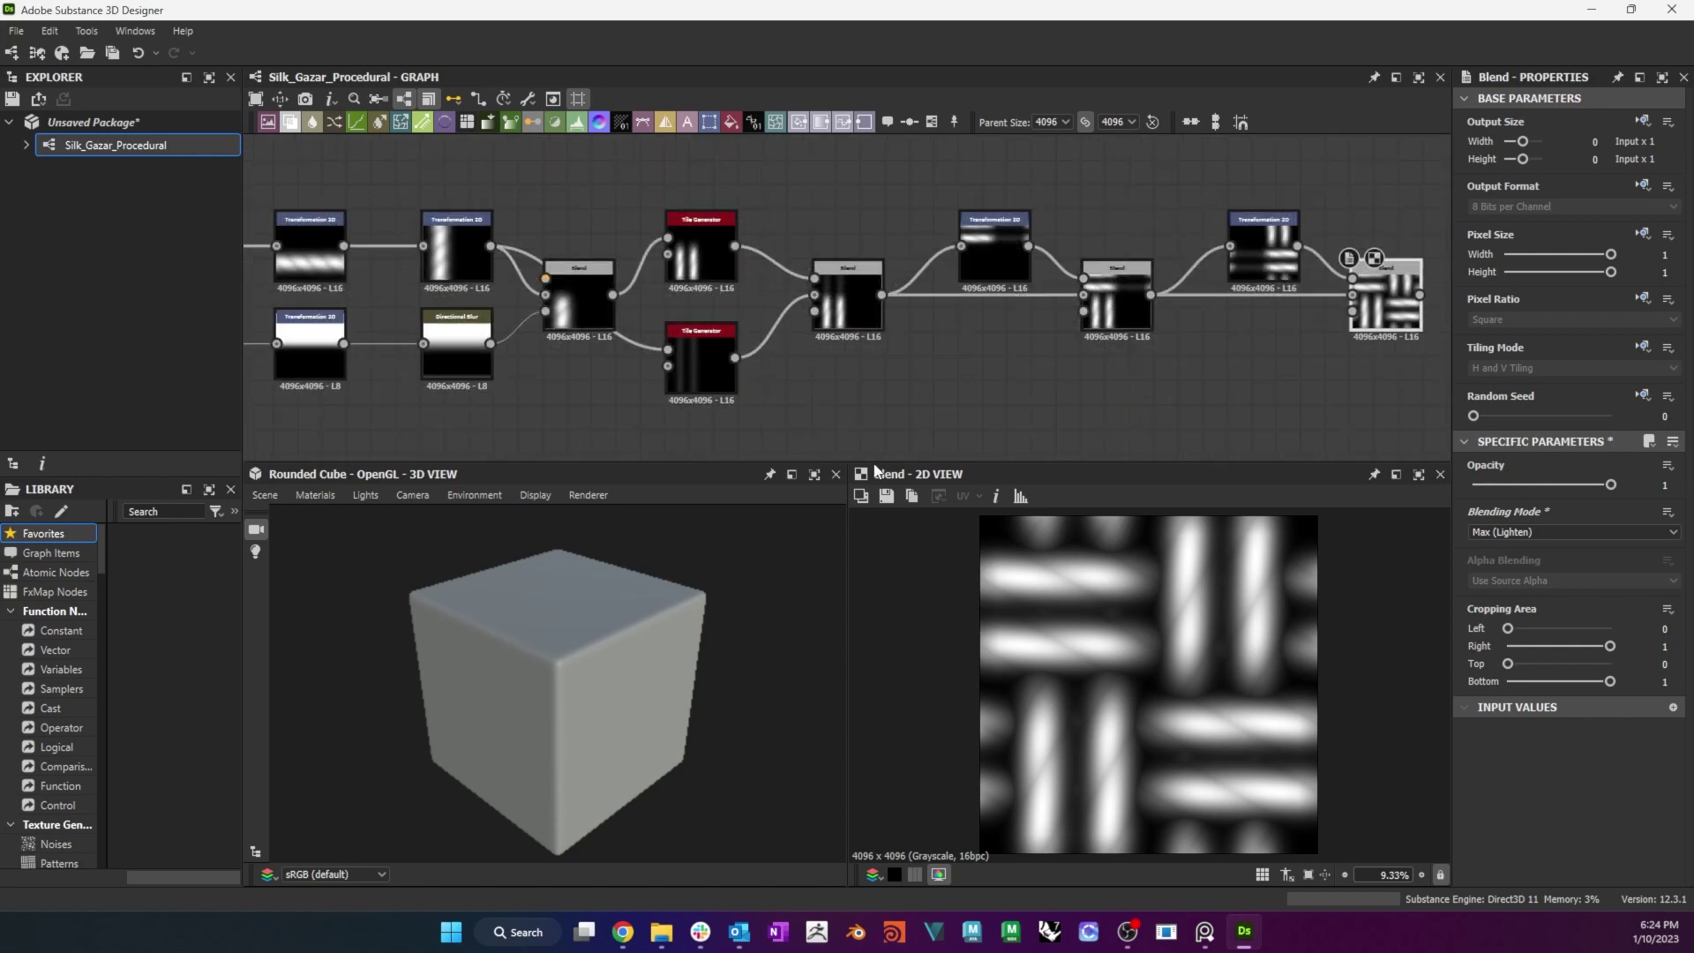
drag(876, 465, 862, 595)
key(f)
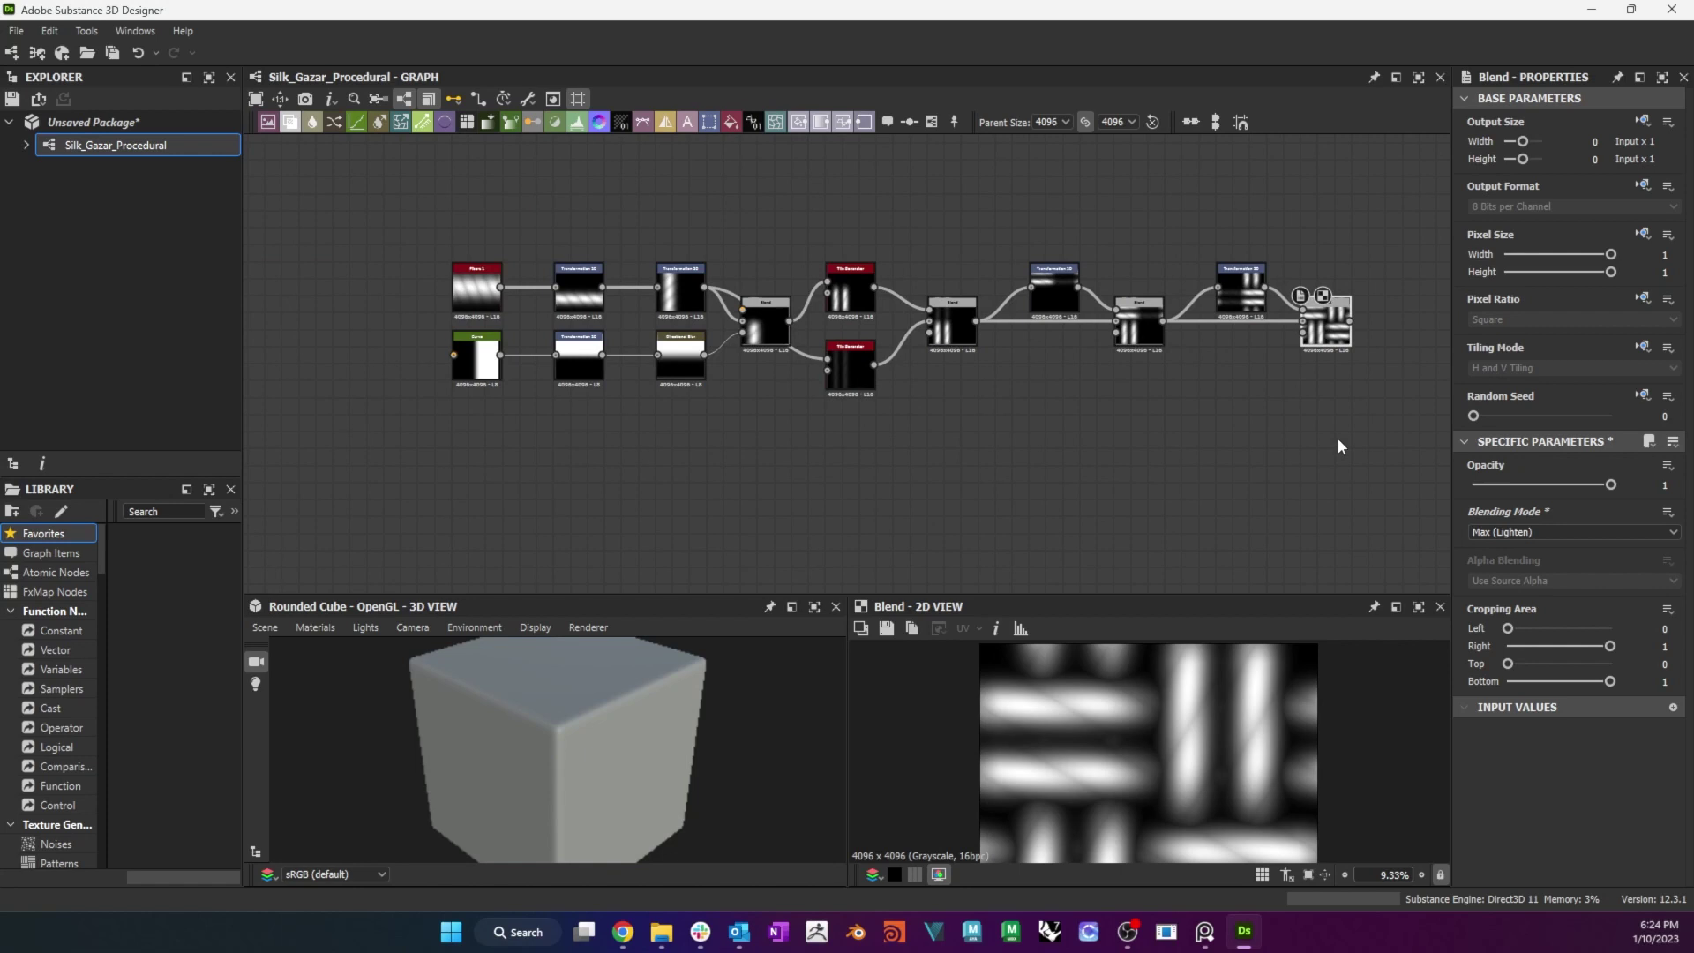
drag(1421, 487, 300, 171)
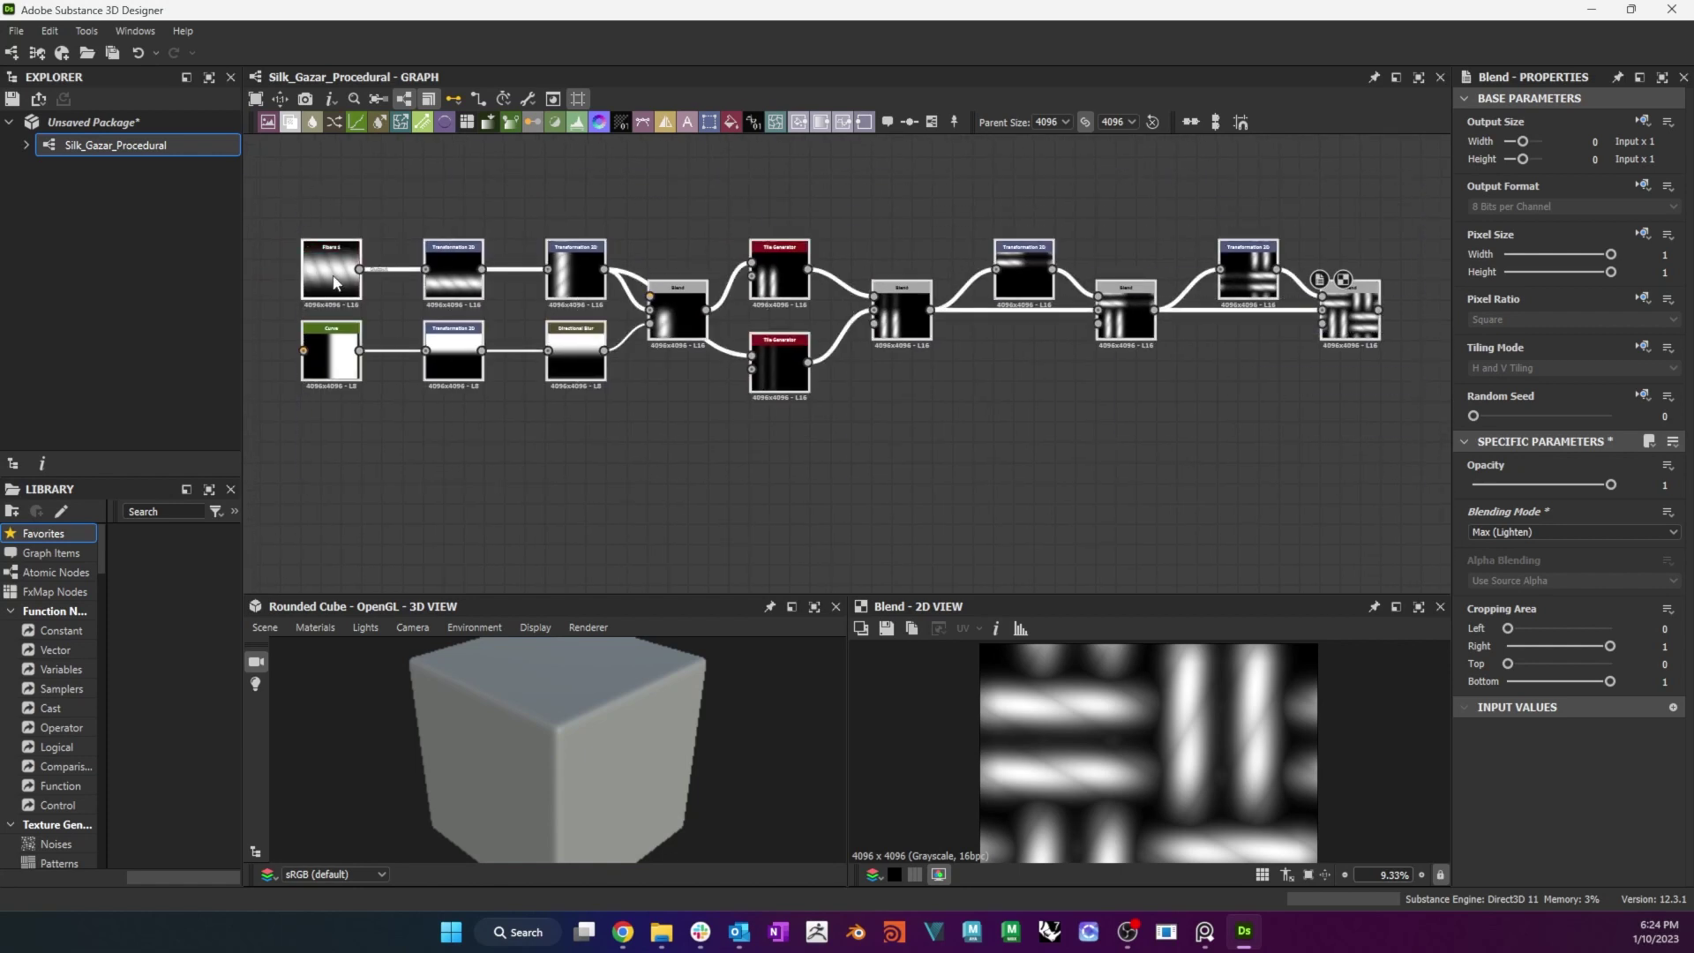
Wrap the selected nodes in a frame titled 'Plain Weave'.
right_click(334, 269)
click(443, 388)
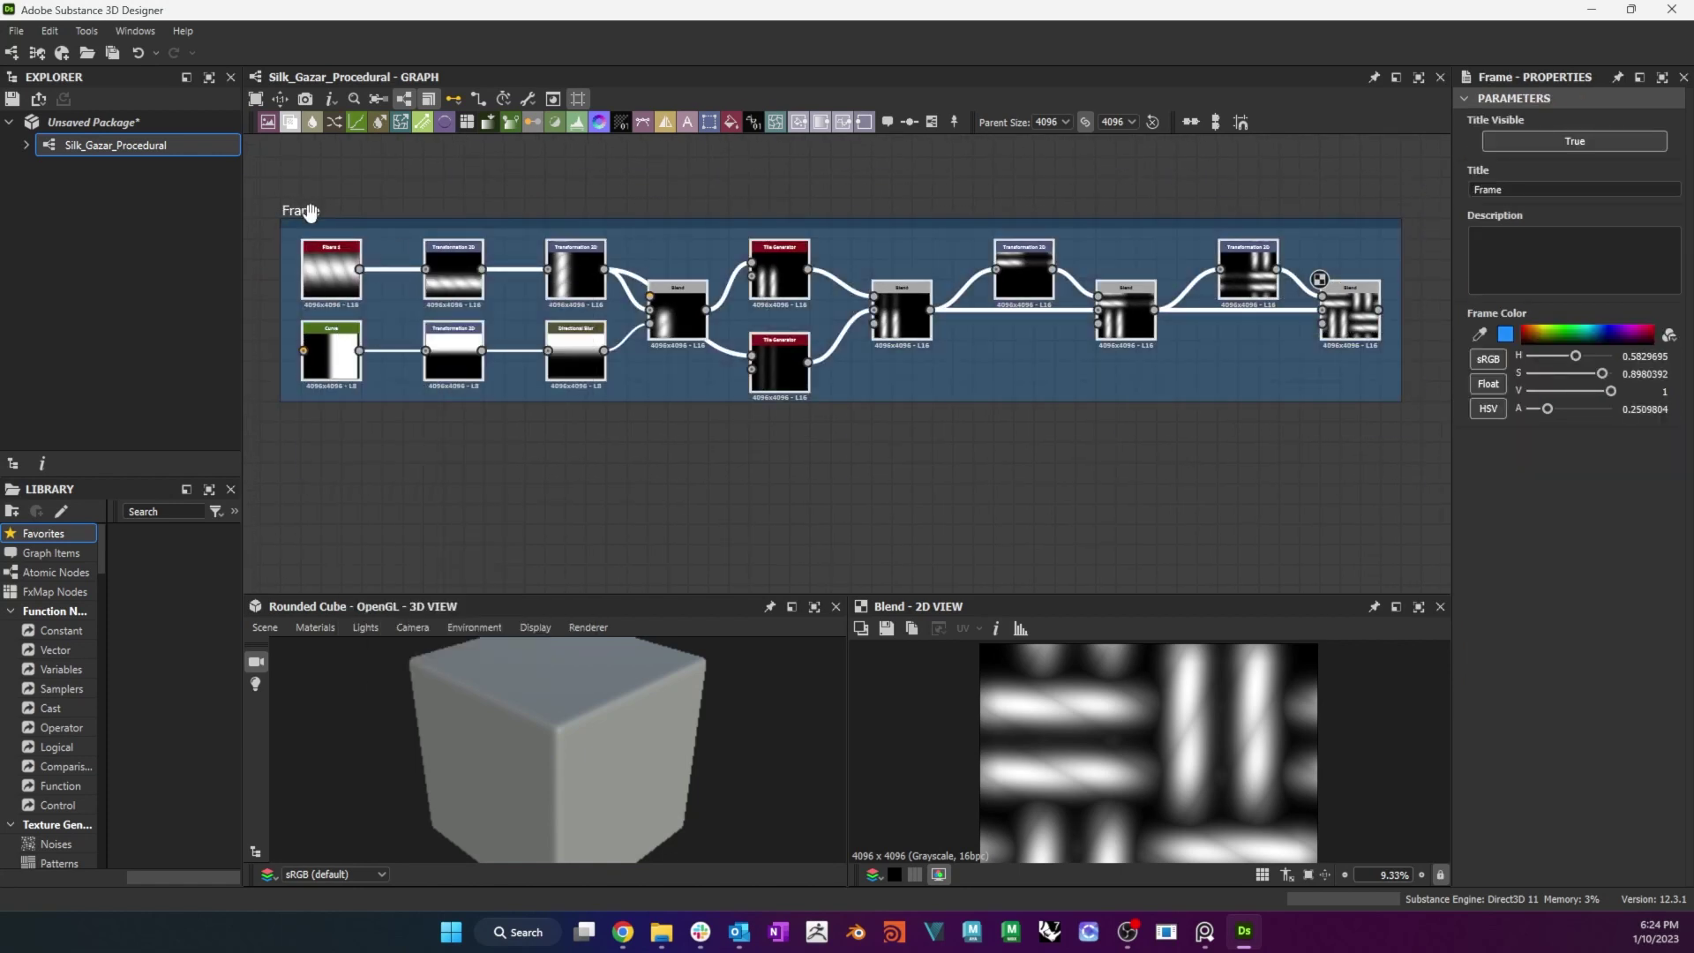
click(303, 209)
click(1526, 190)
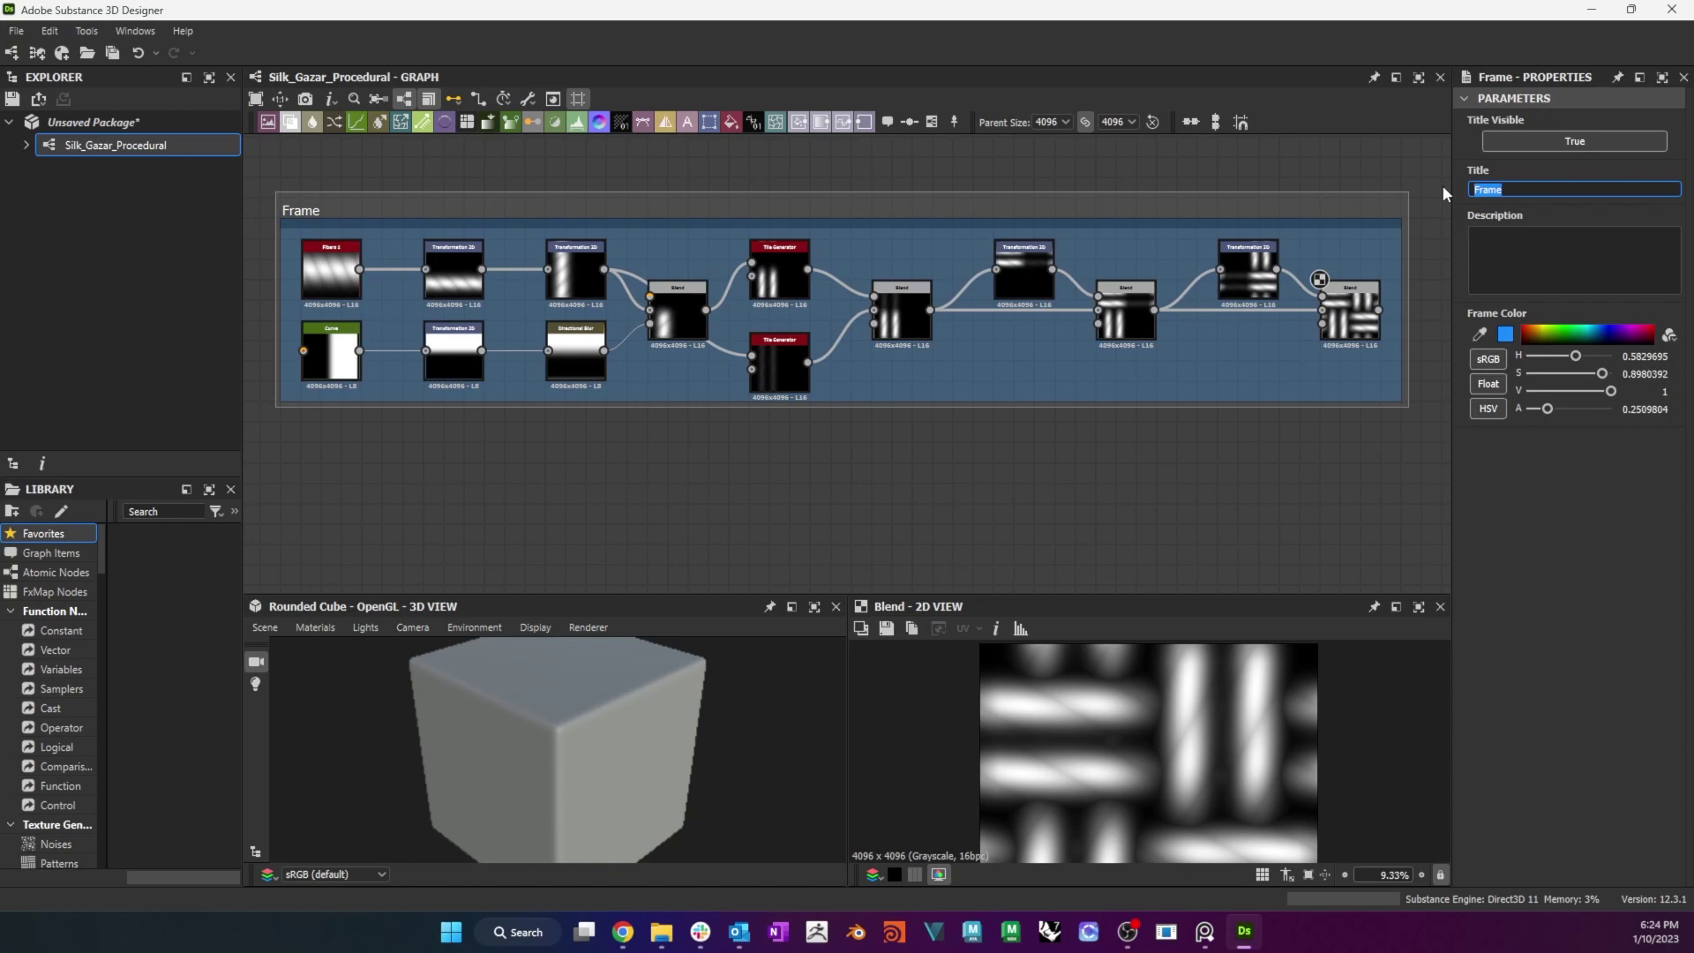
text(Plain Weave)
key(Return)
click(1431, 423)
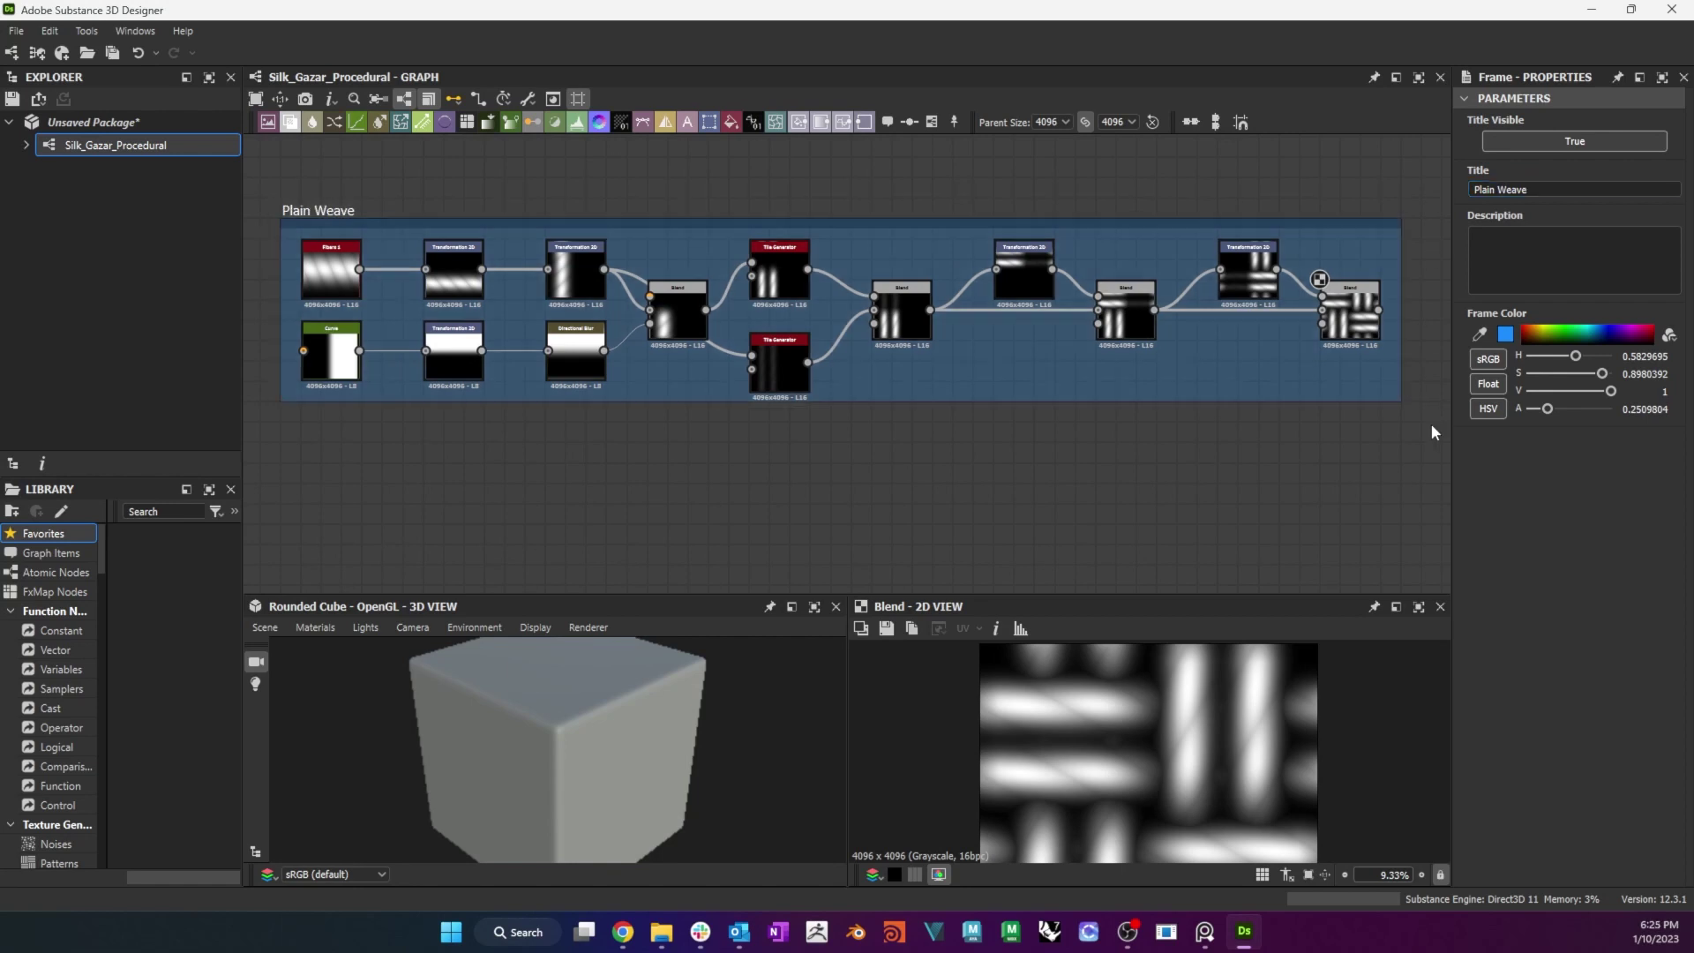
Save the package and add a Fibers 1 node to start a new chain.
right_click(97, 123)
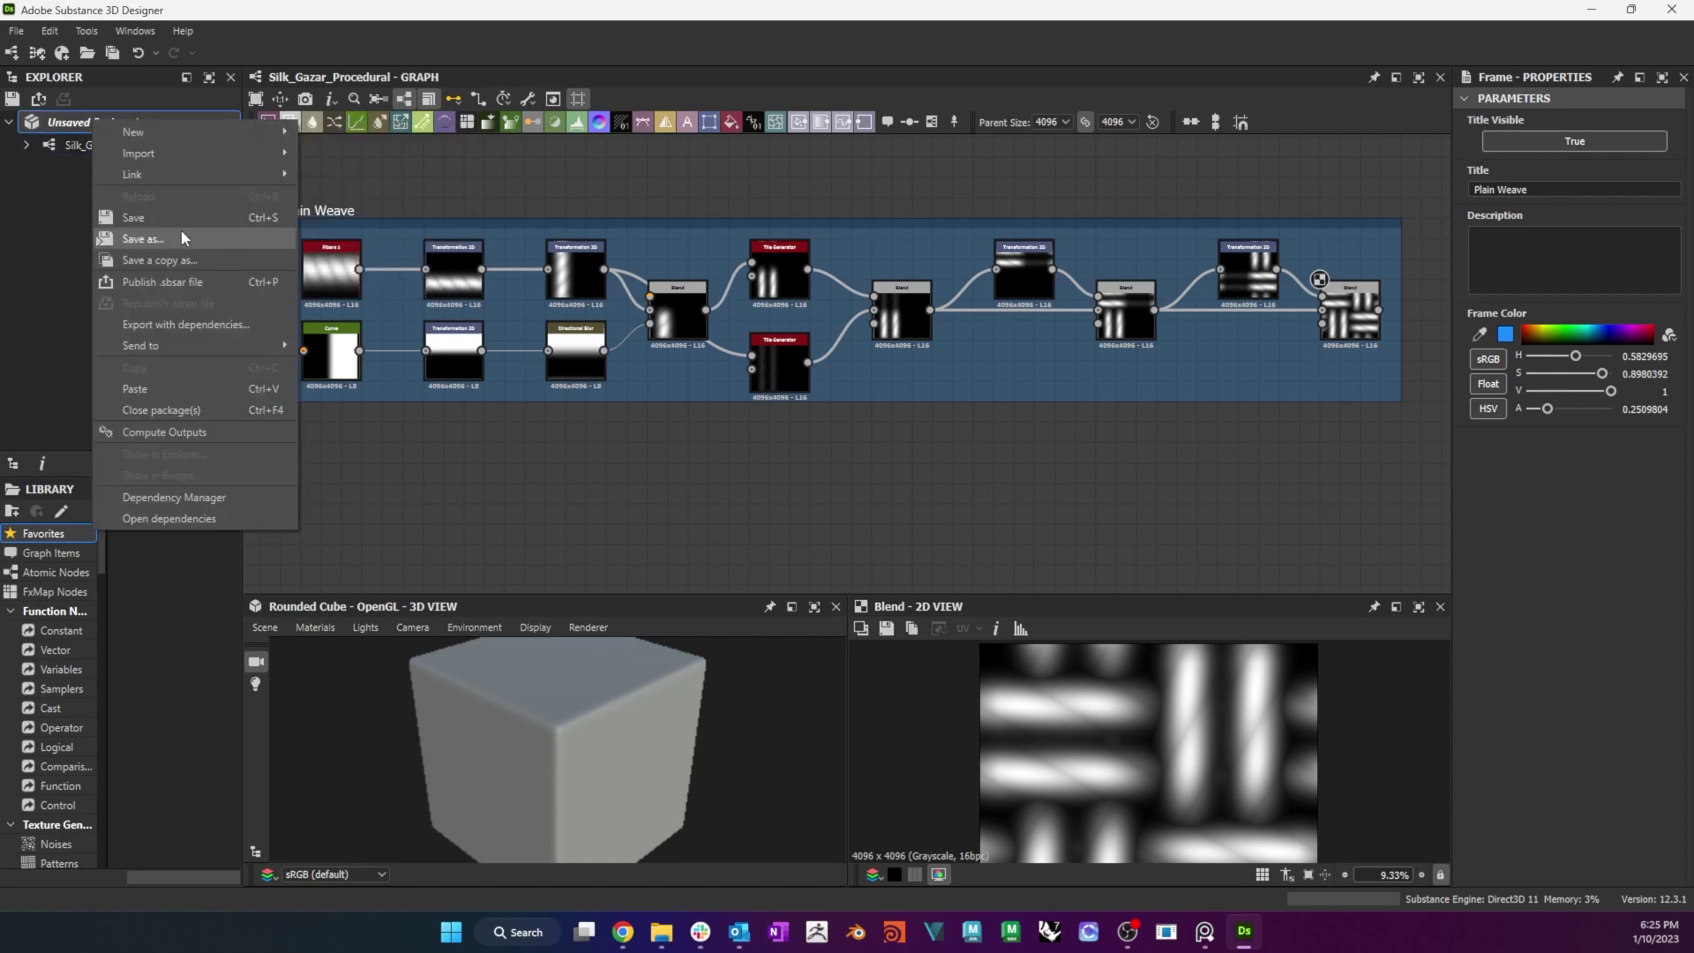
text(fib)
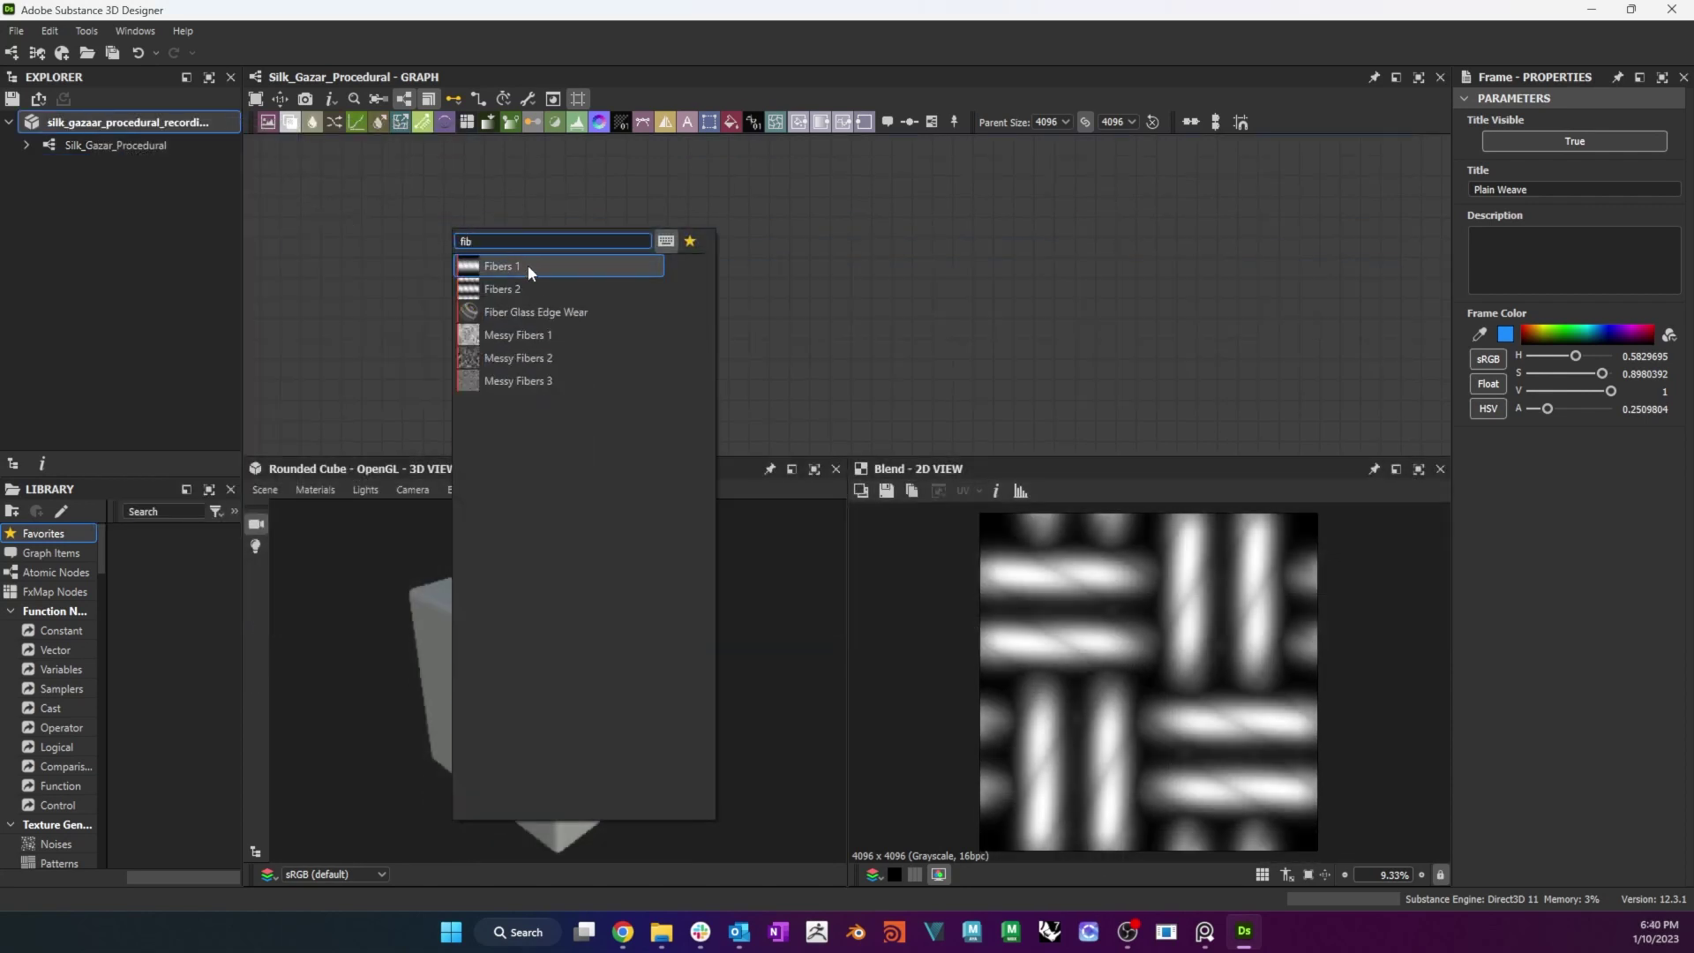
click(528, 265)
drag(463, 278, 342, 398)
scroll(443, 362, up, 3)
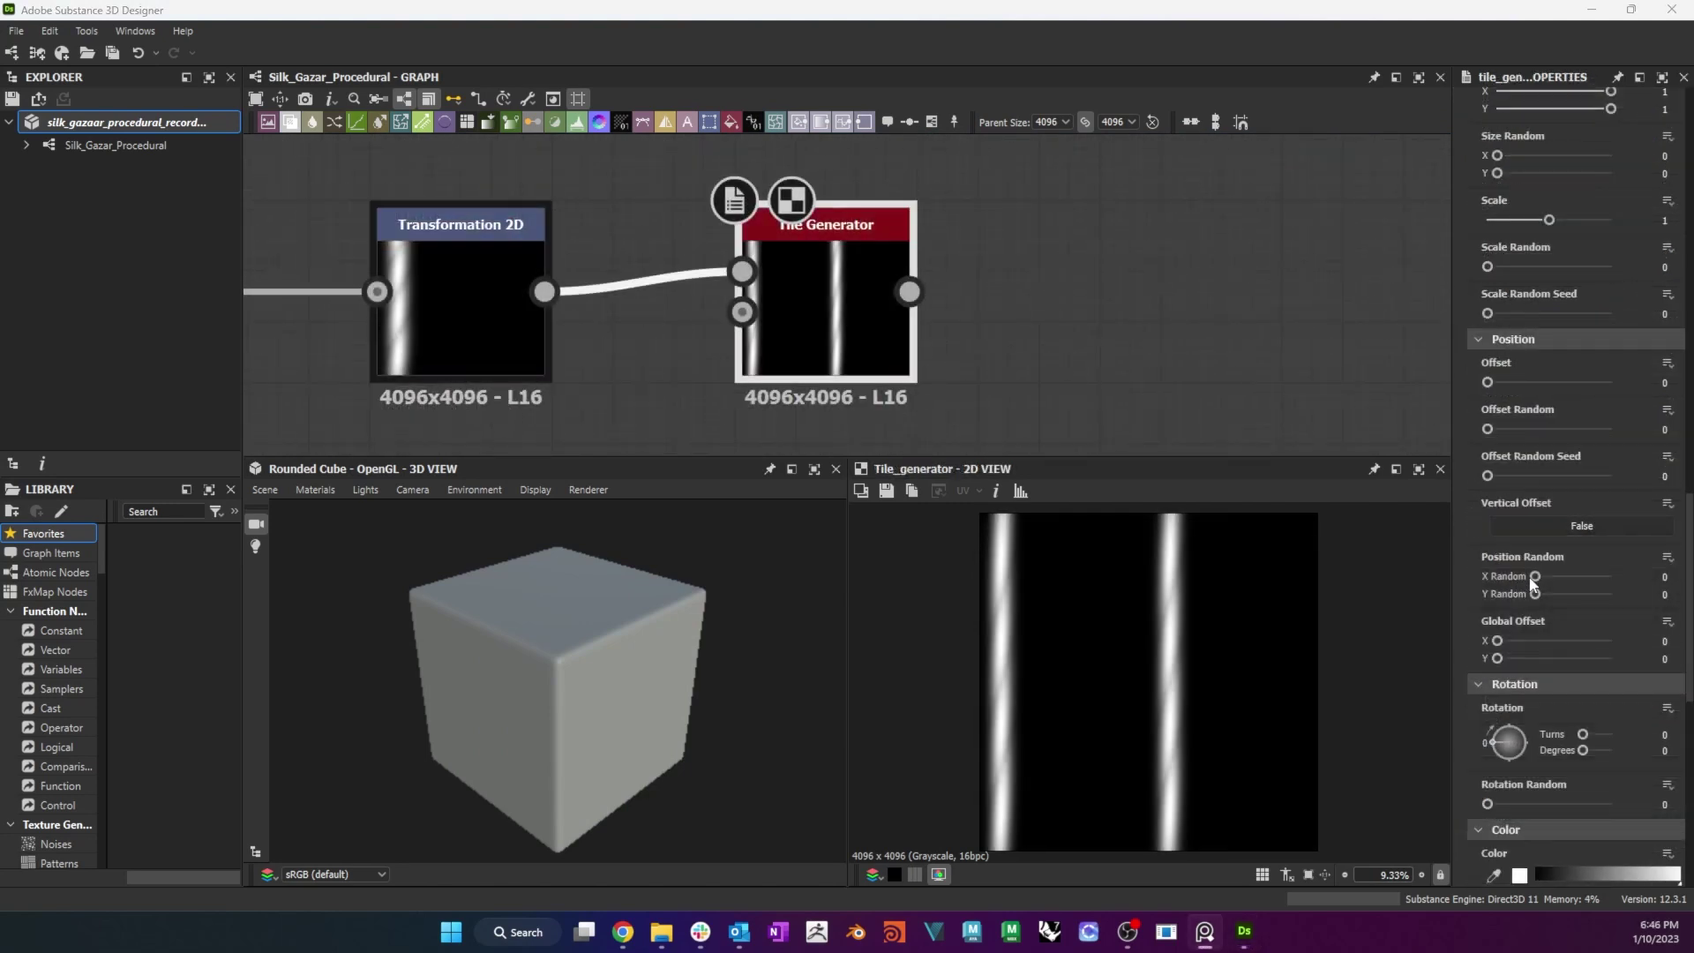
Set Tile Generator X Random to 1 and Global Offset X to 0.32, and tighten the Curve.
drag(1535, 576, 1640, 594)
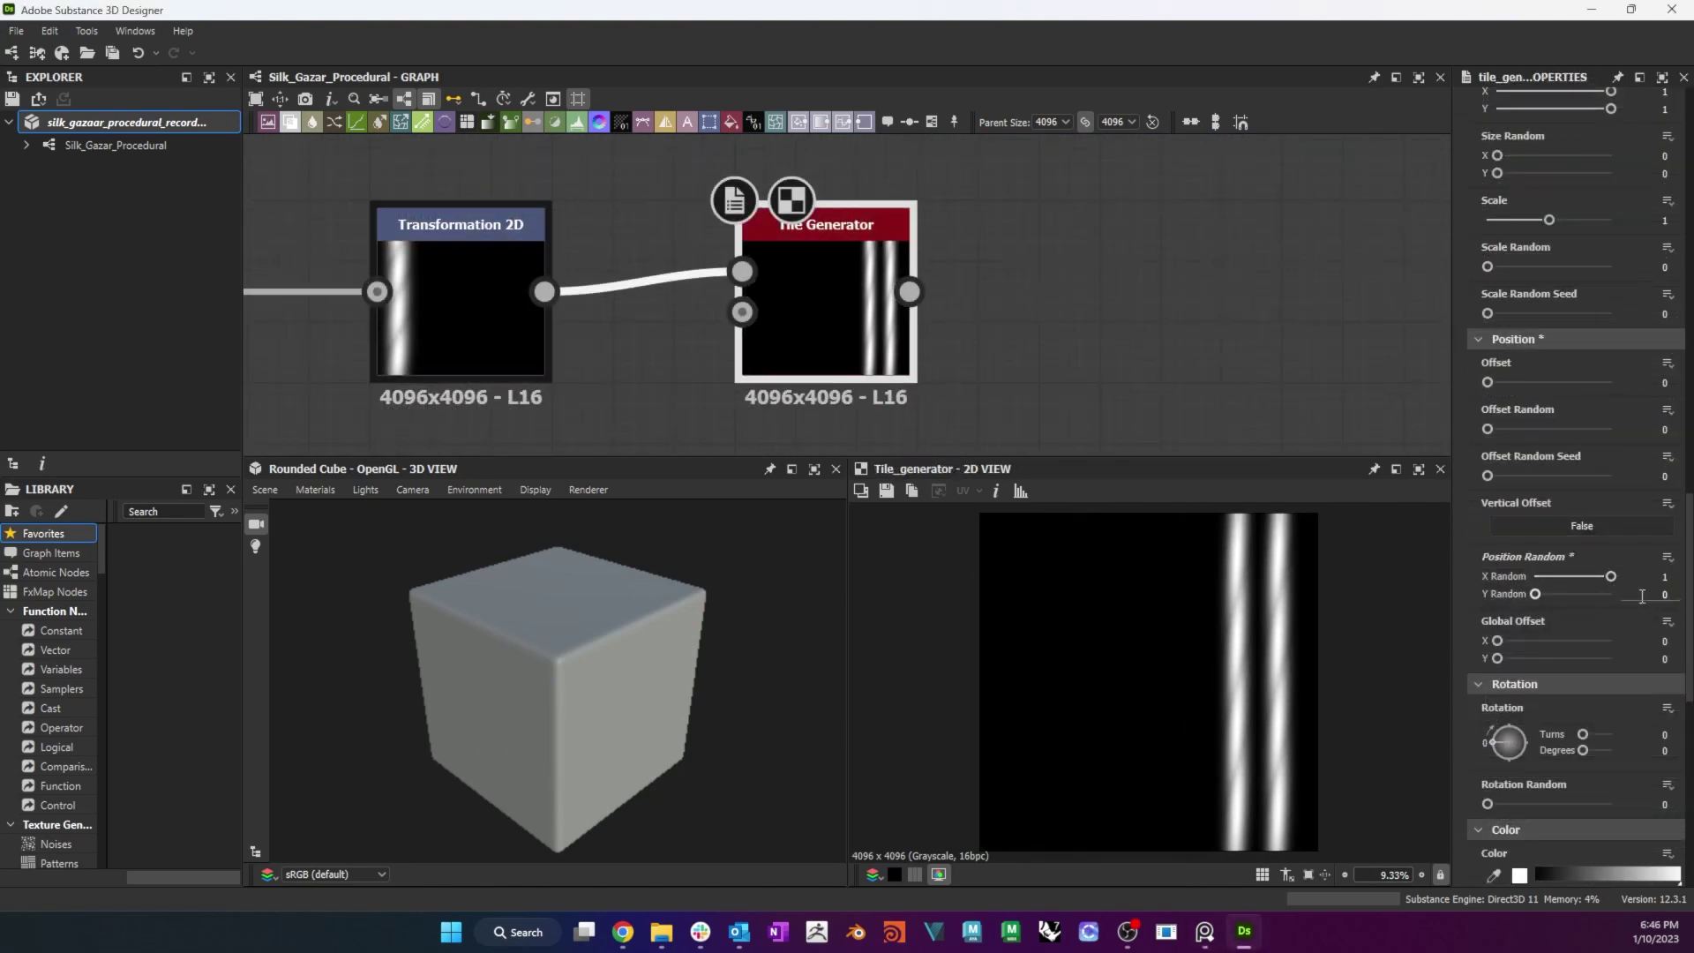
drag(1497, 641, 1535, 633)
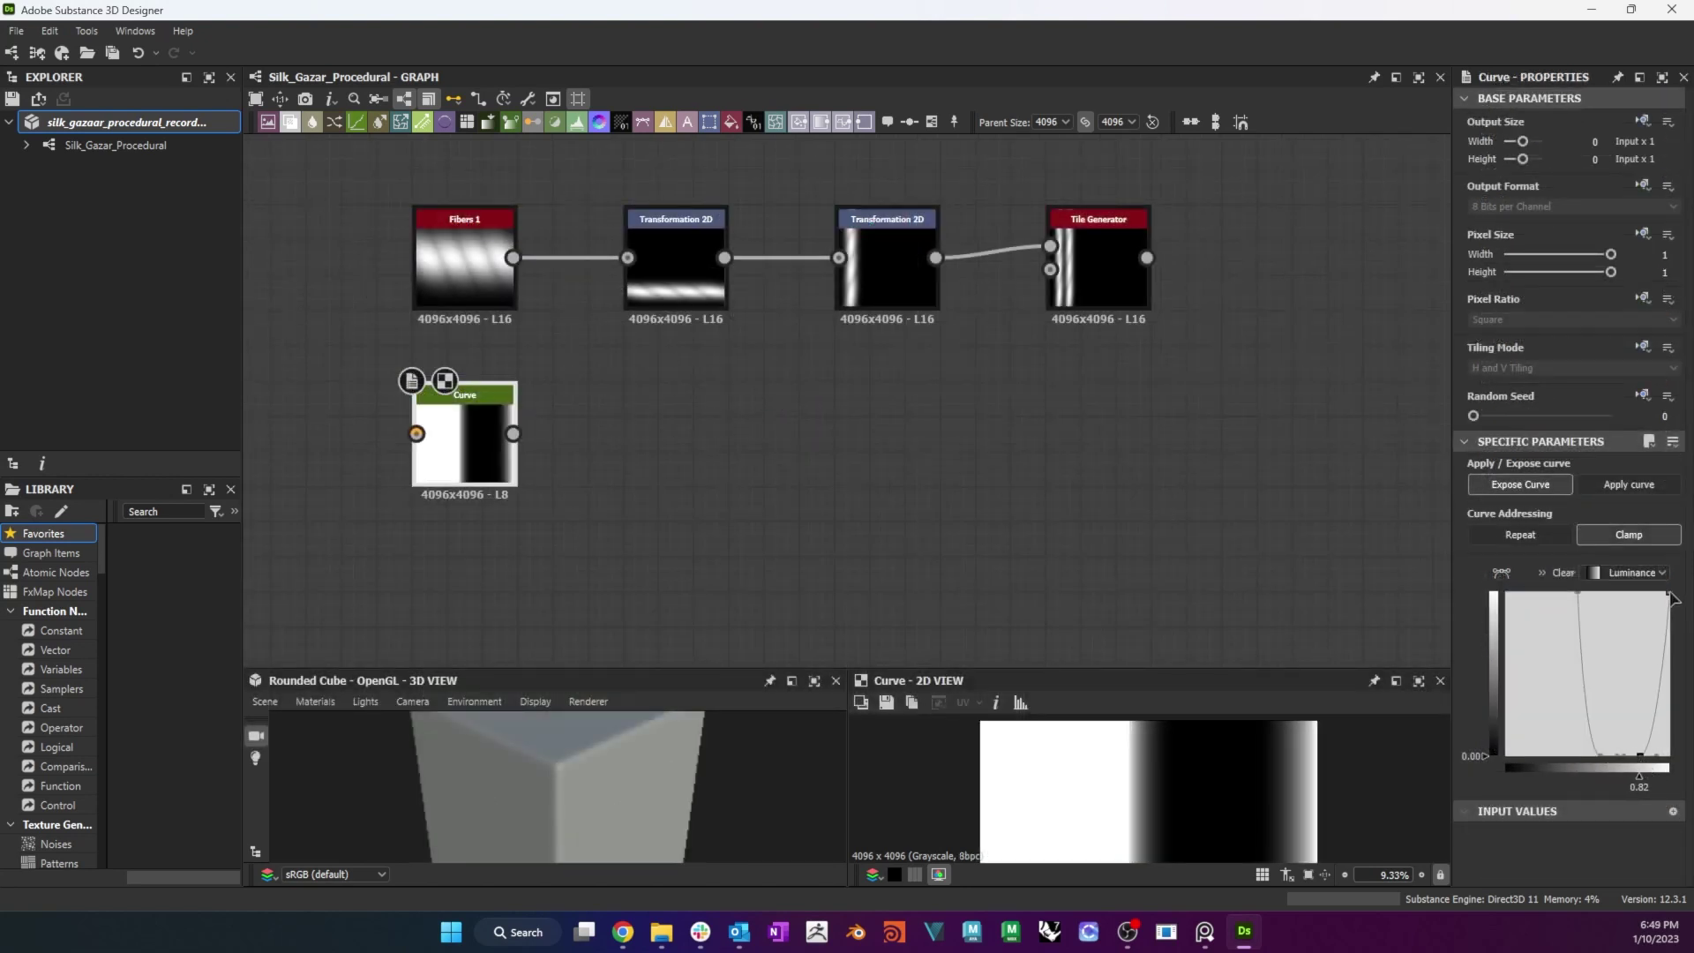
drag(1668, 597, 1656, 600)
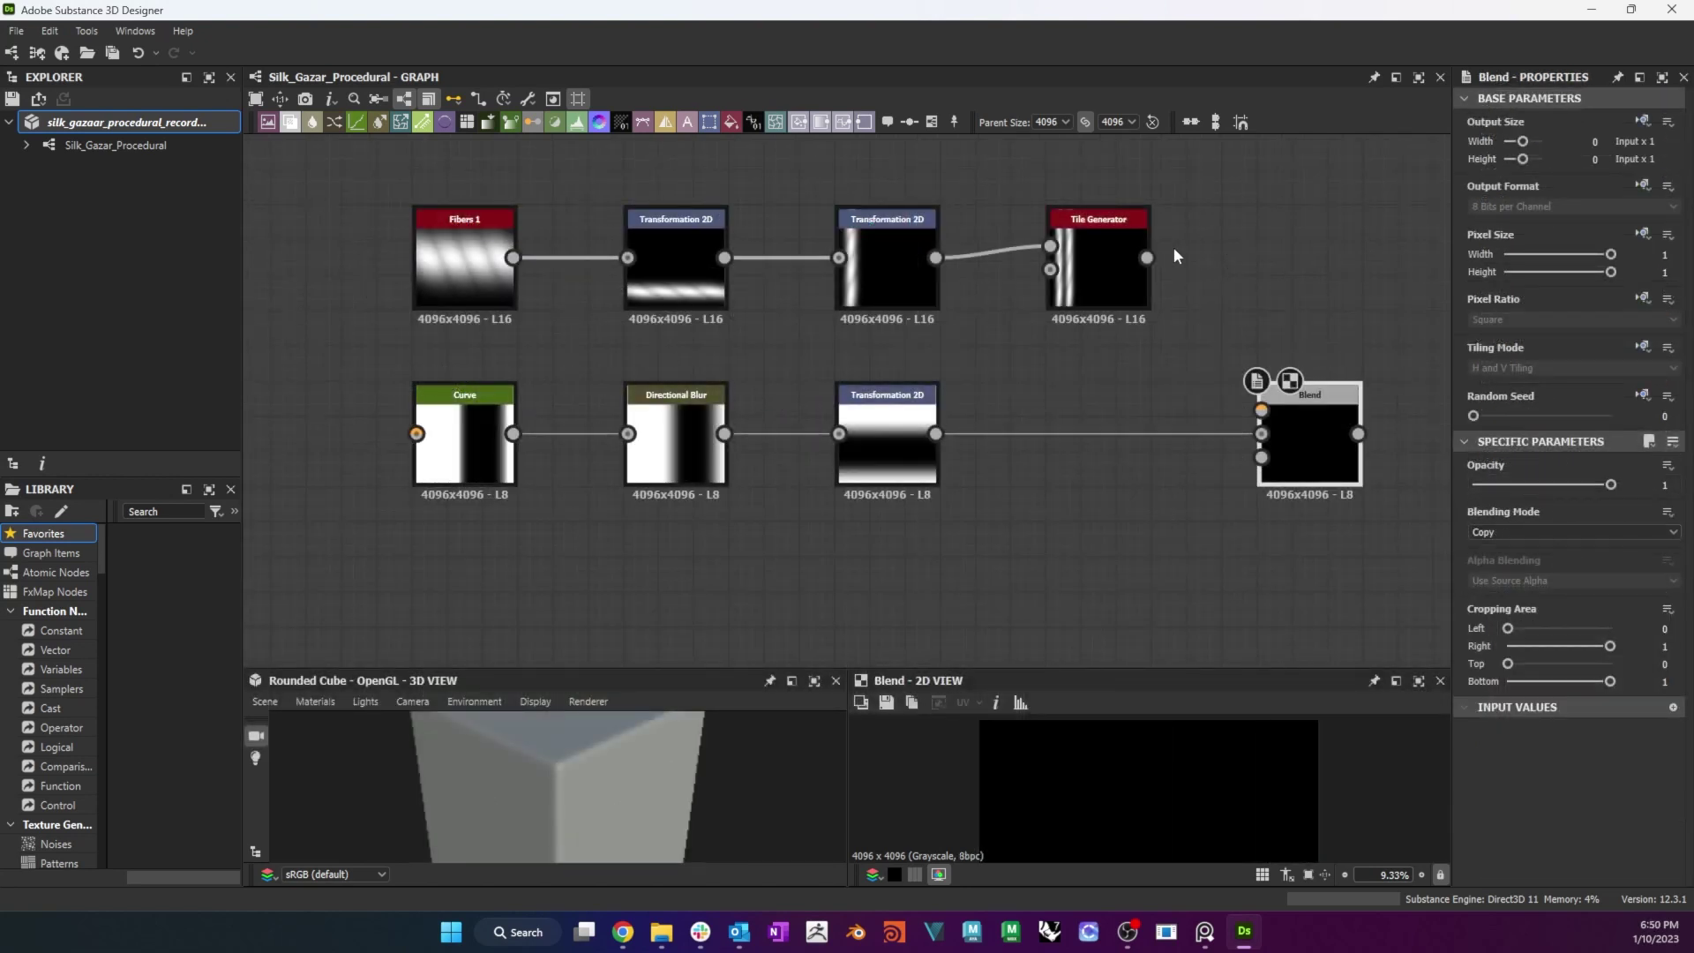
Wire the Tile Generator into a Blend, masked by the lower transformed gradient.
drag(1146, 258, 1266, 431)
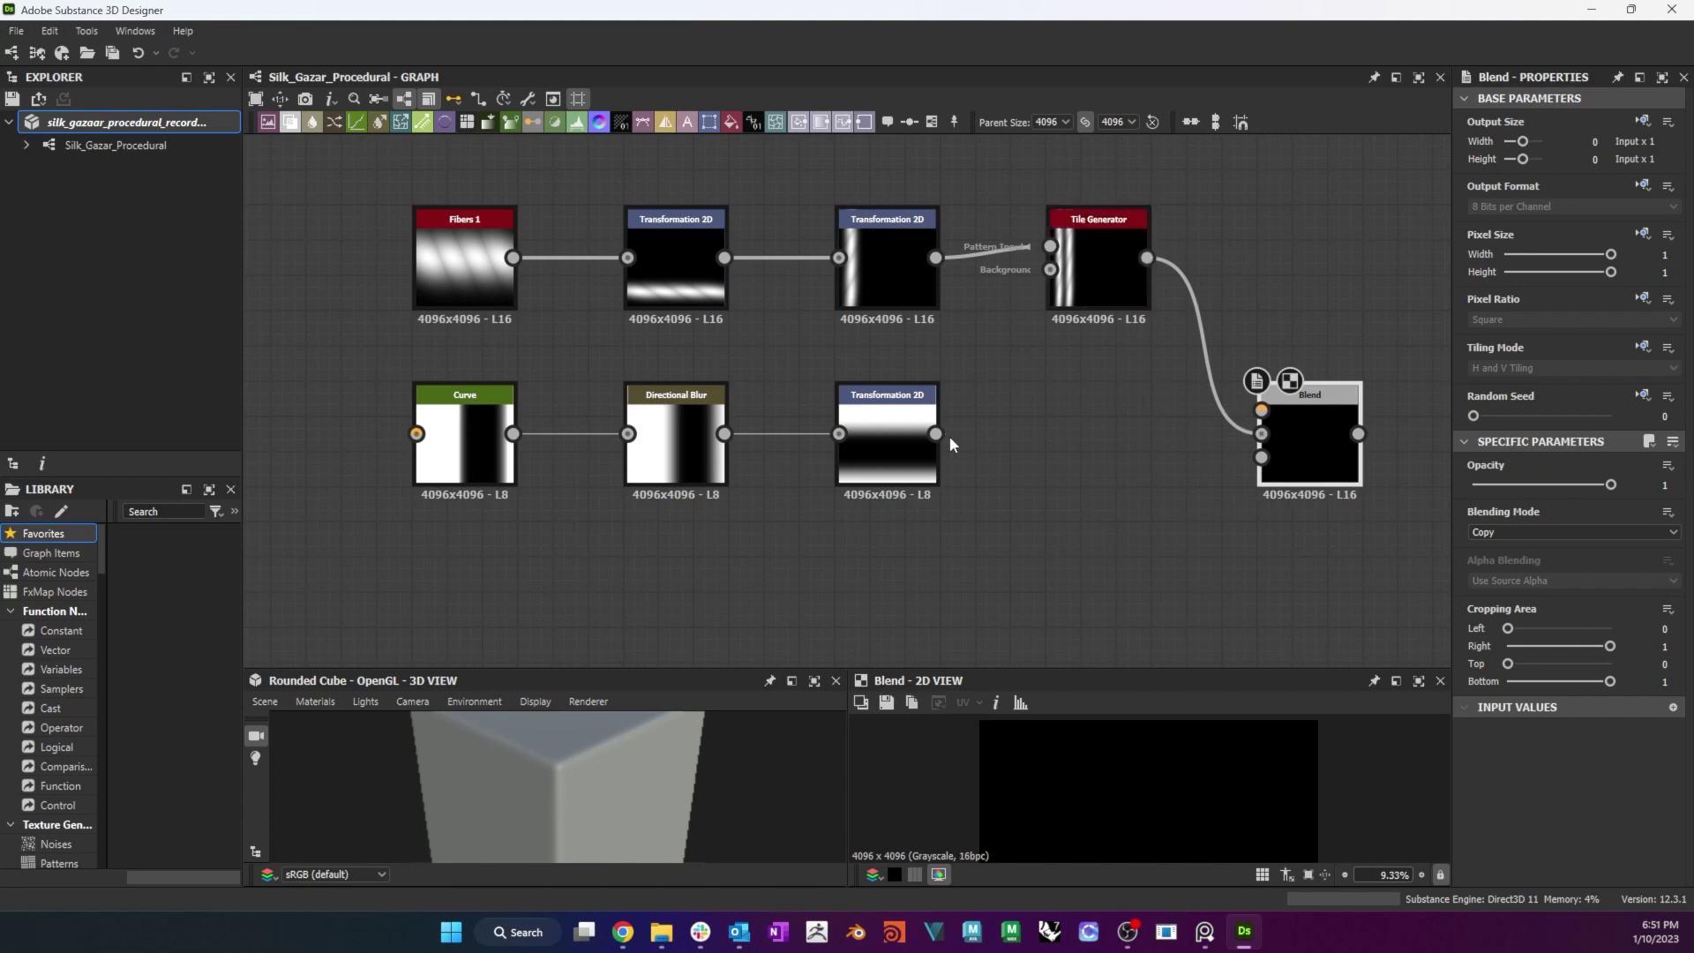
drag(937, 435, 1262, 457)
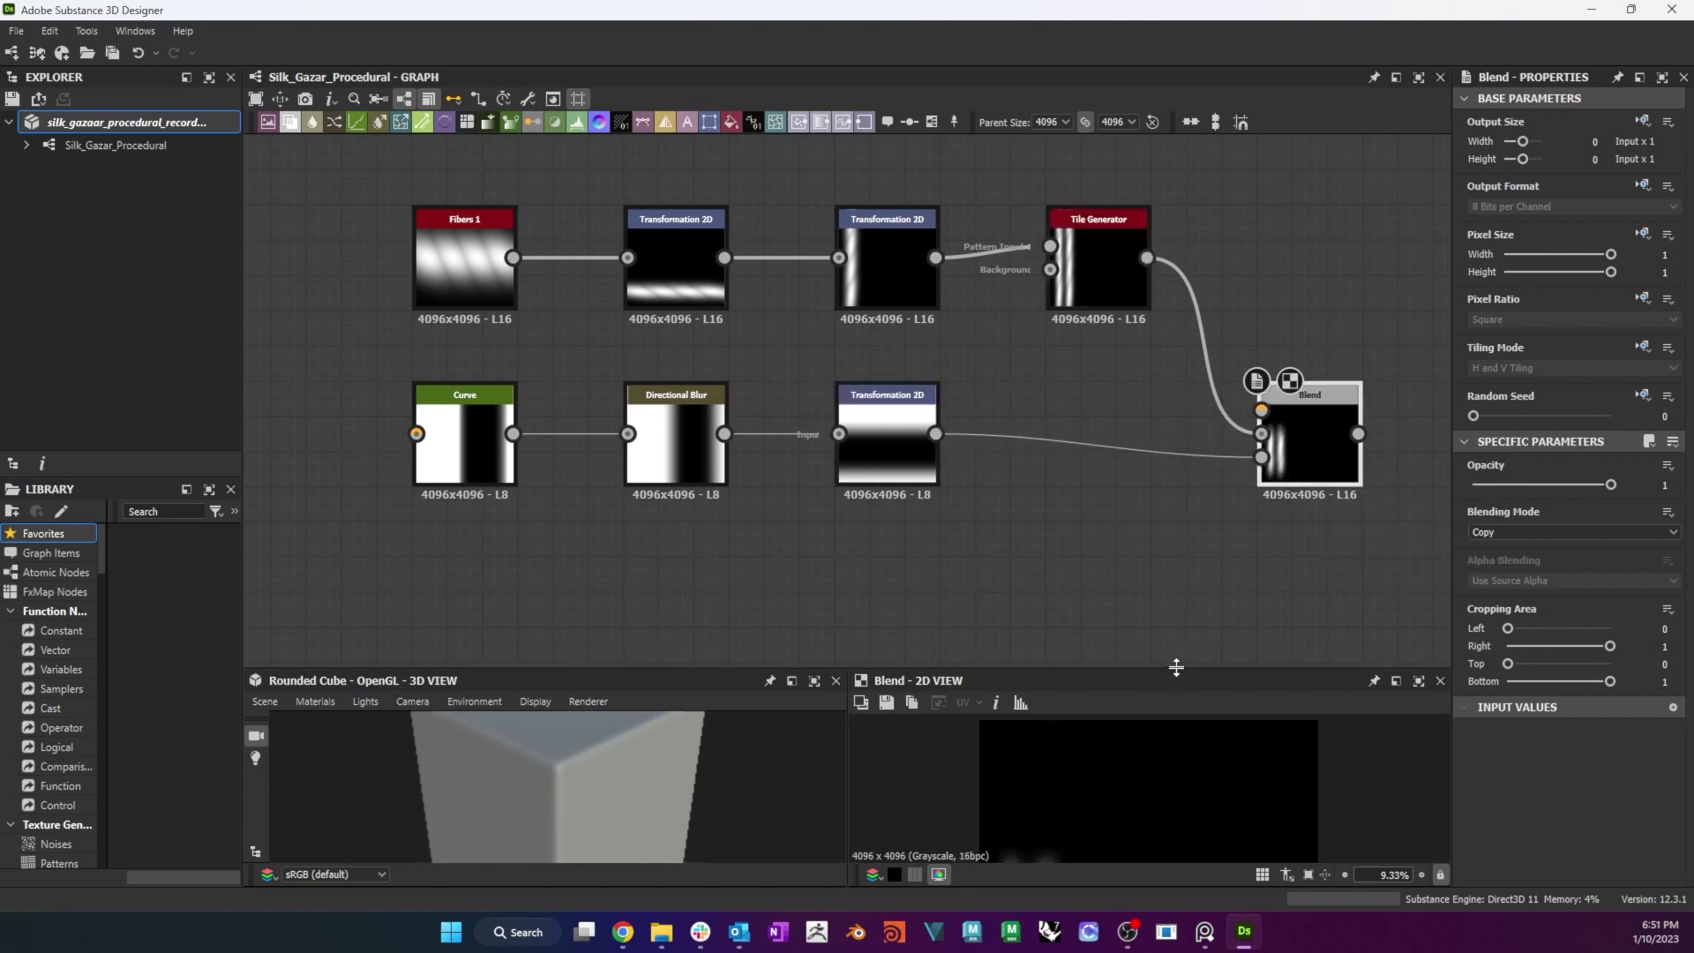
drag(1178, 669, 1212, 469)
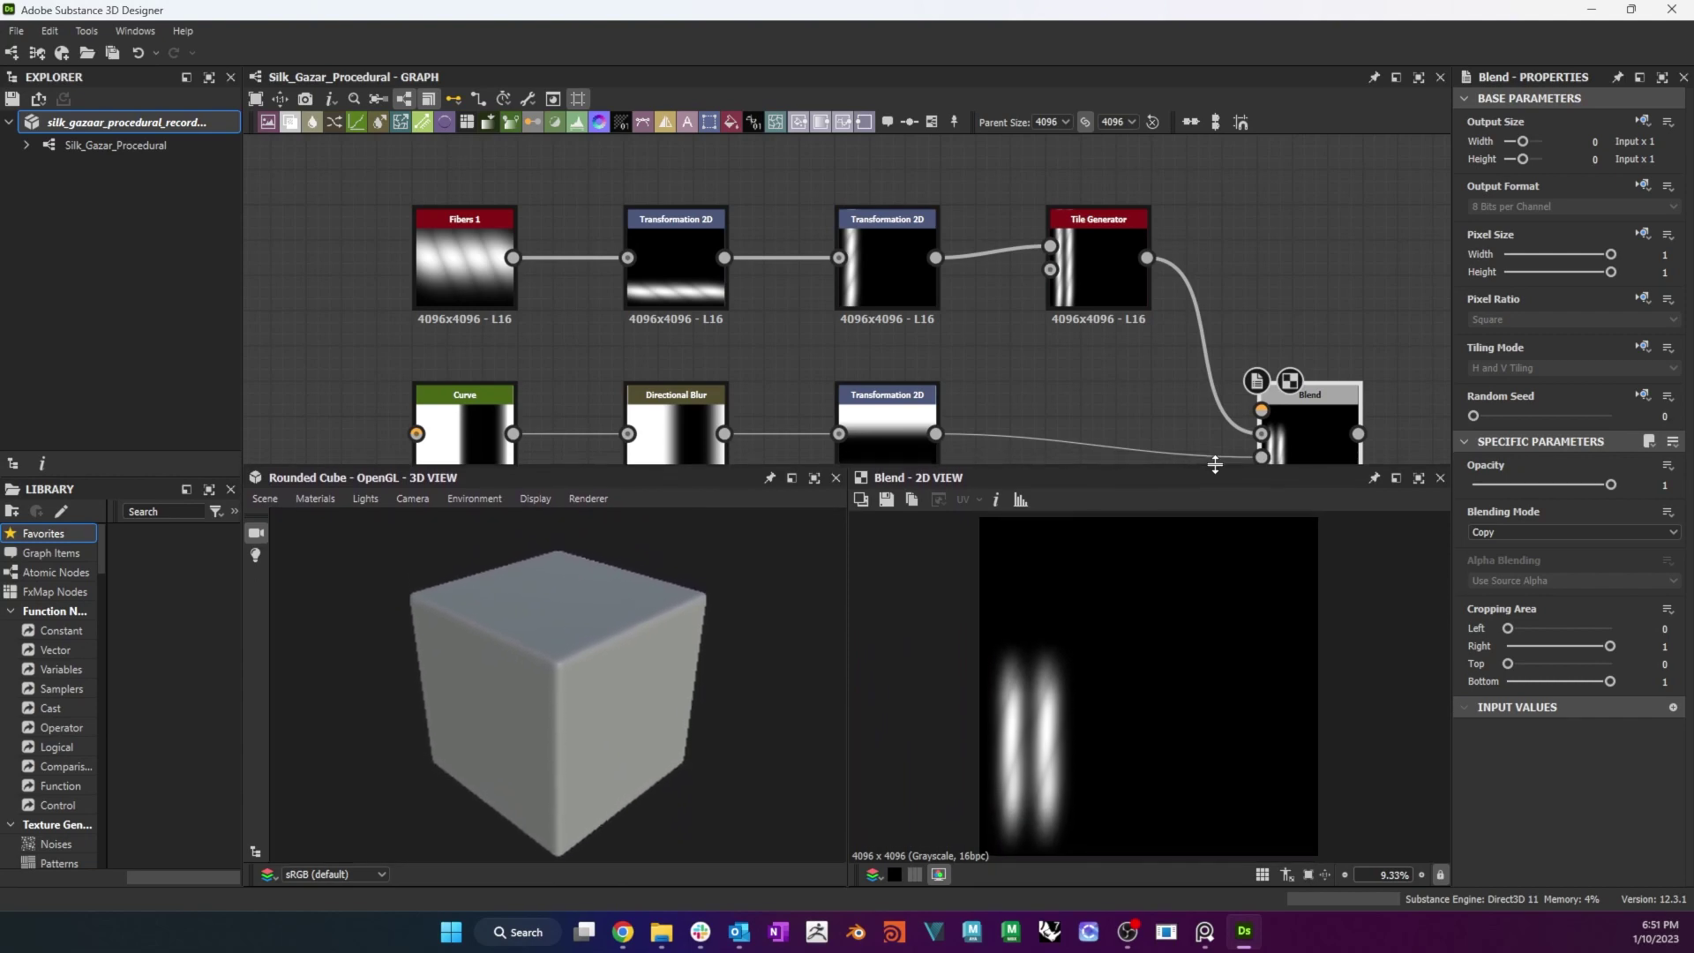
middle_drag(1110, 366, 957, 307)
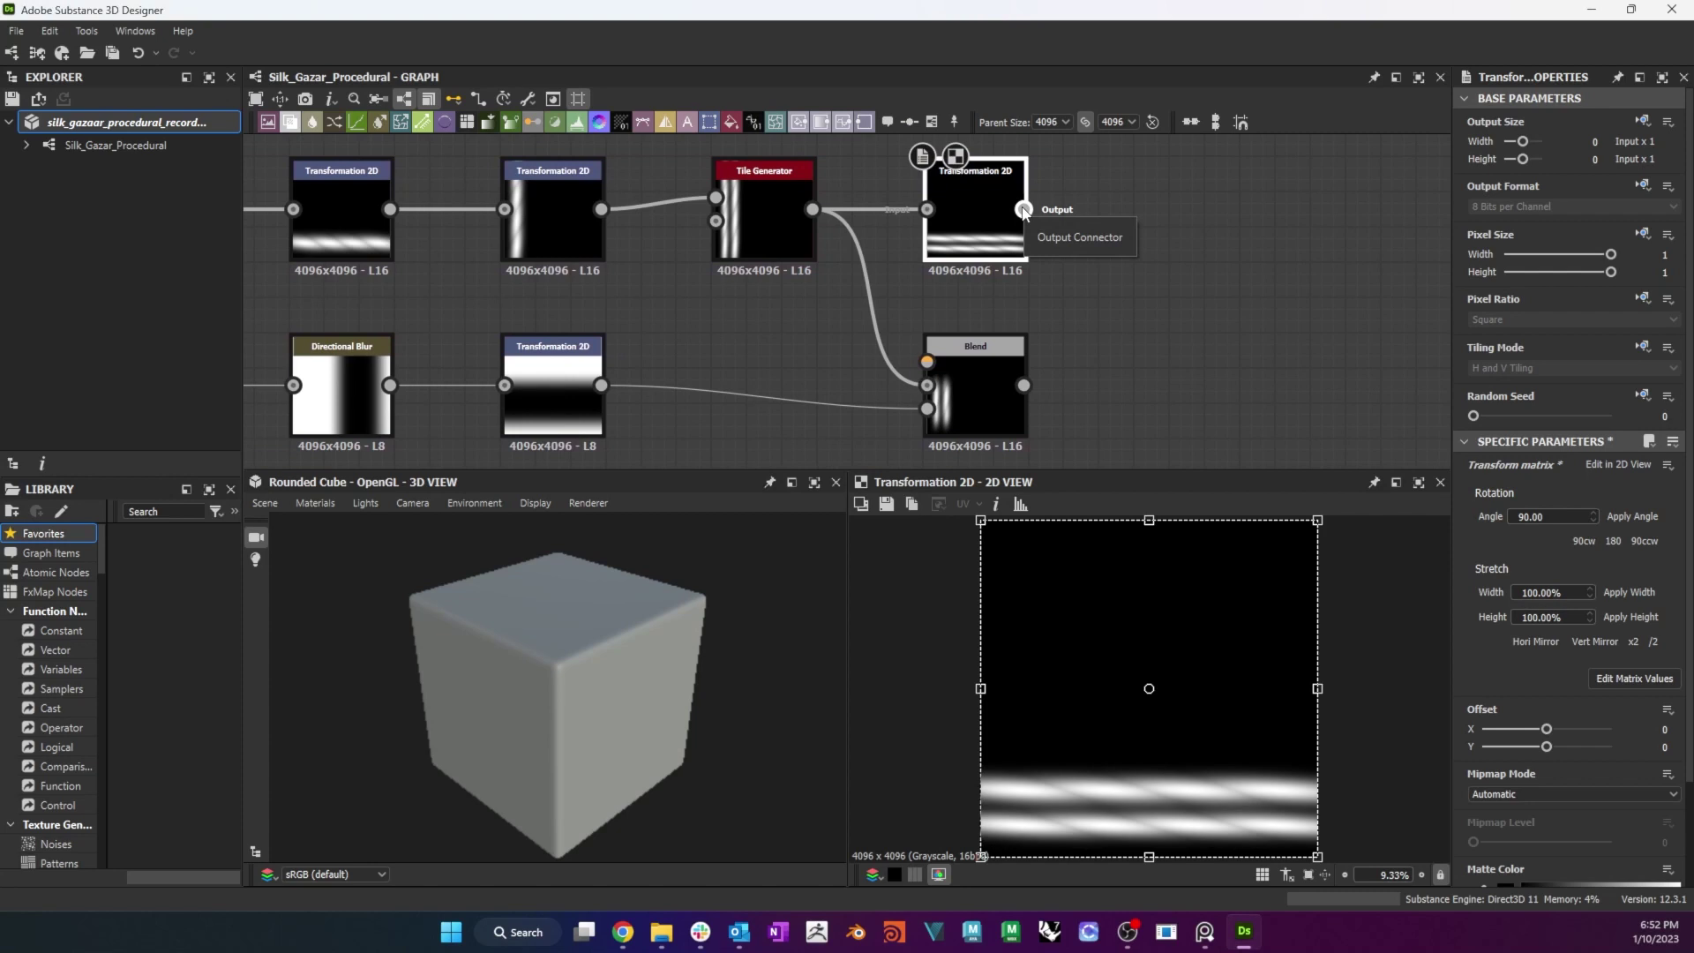
Add a second Blend from the rotated stripes, masked by the directional blur gradient, and preview both Blends.
drag(1024, 212, 1152, 221)
click(1173, 238)
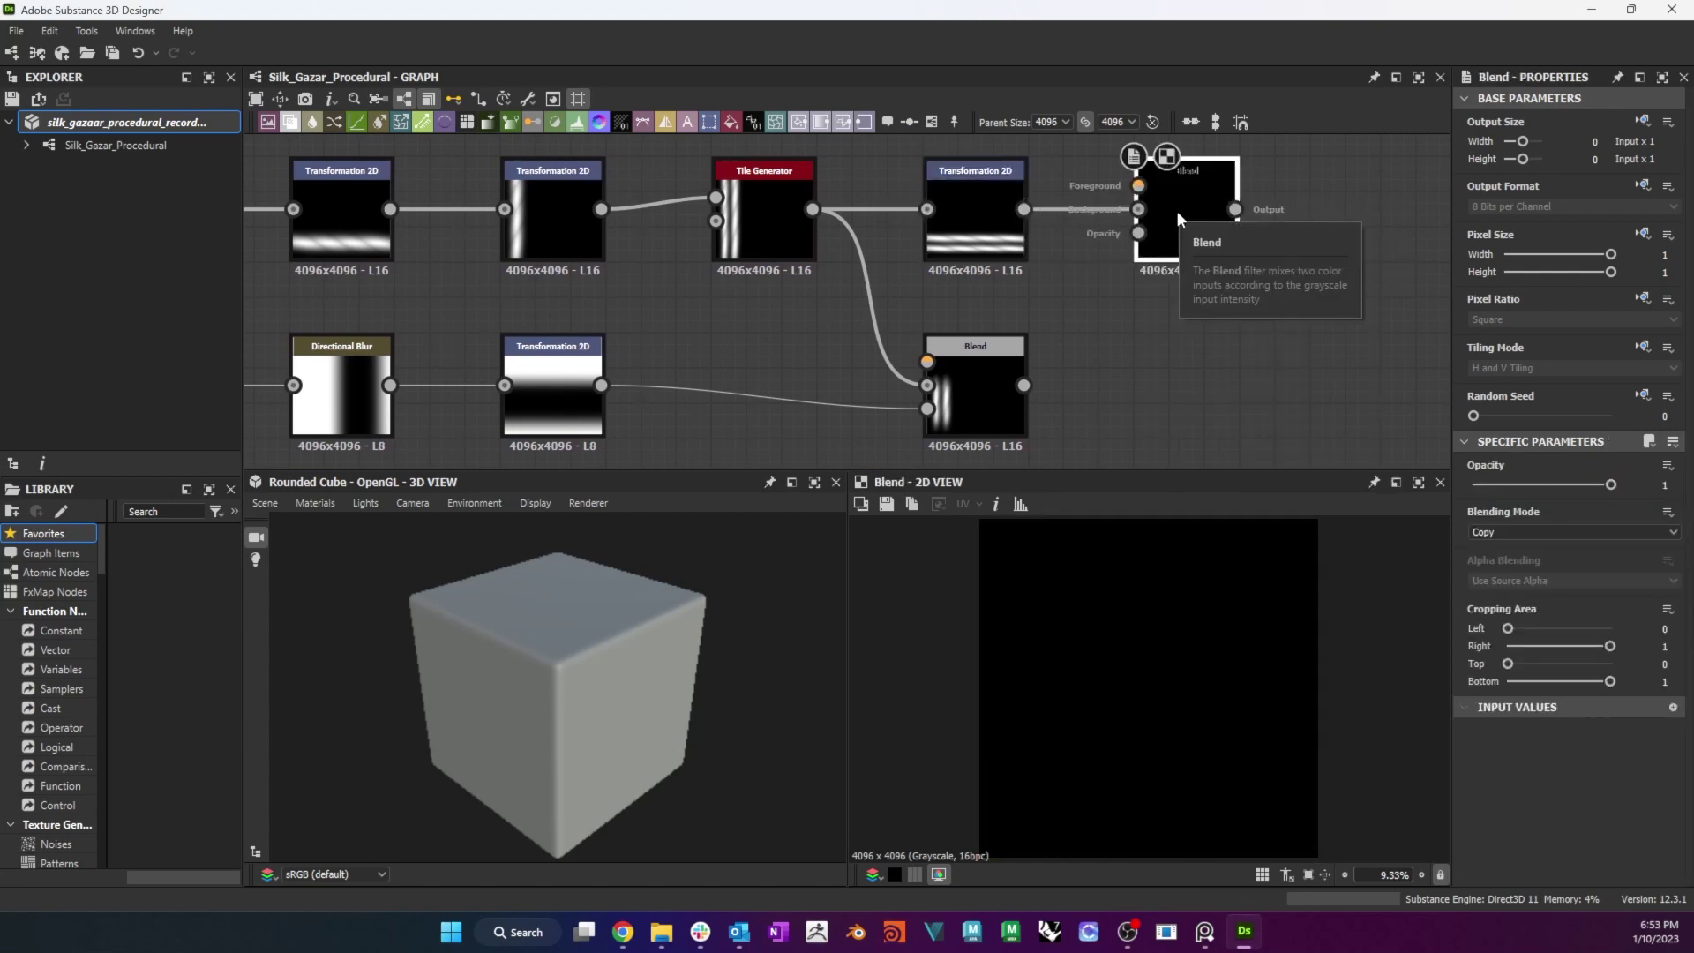
drag(390, 385, 1139, 232)
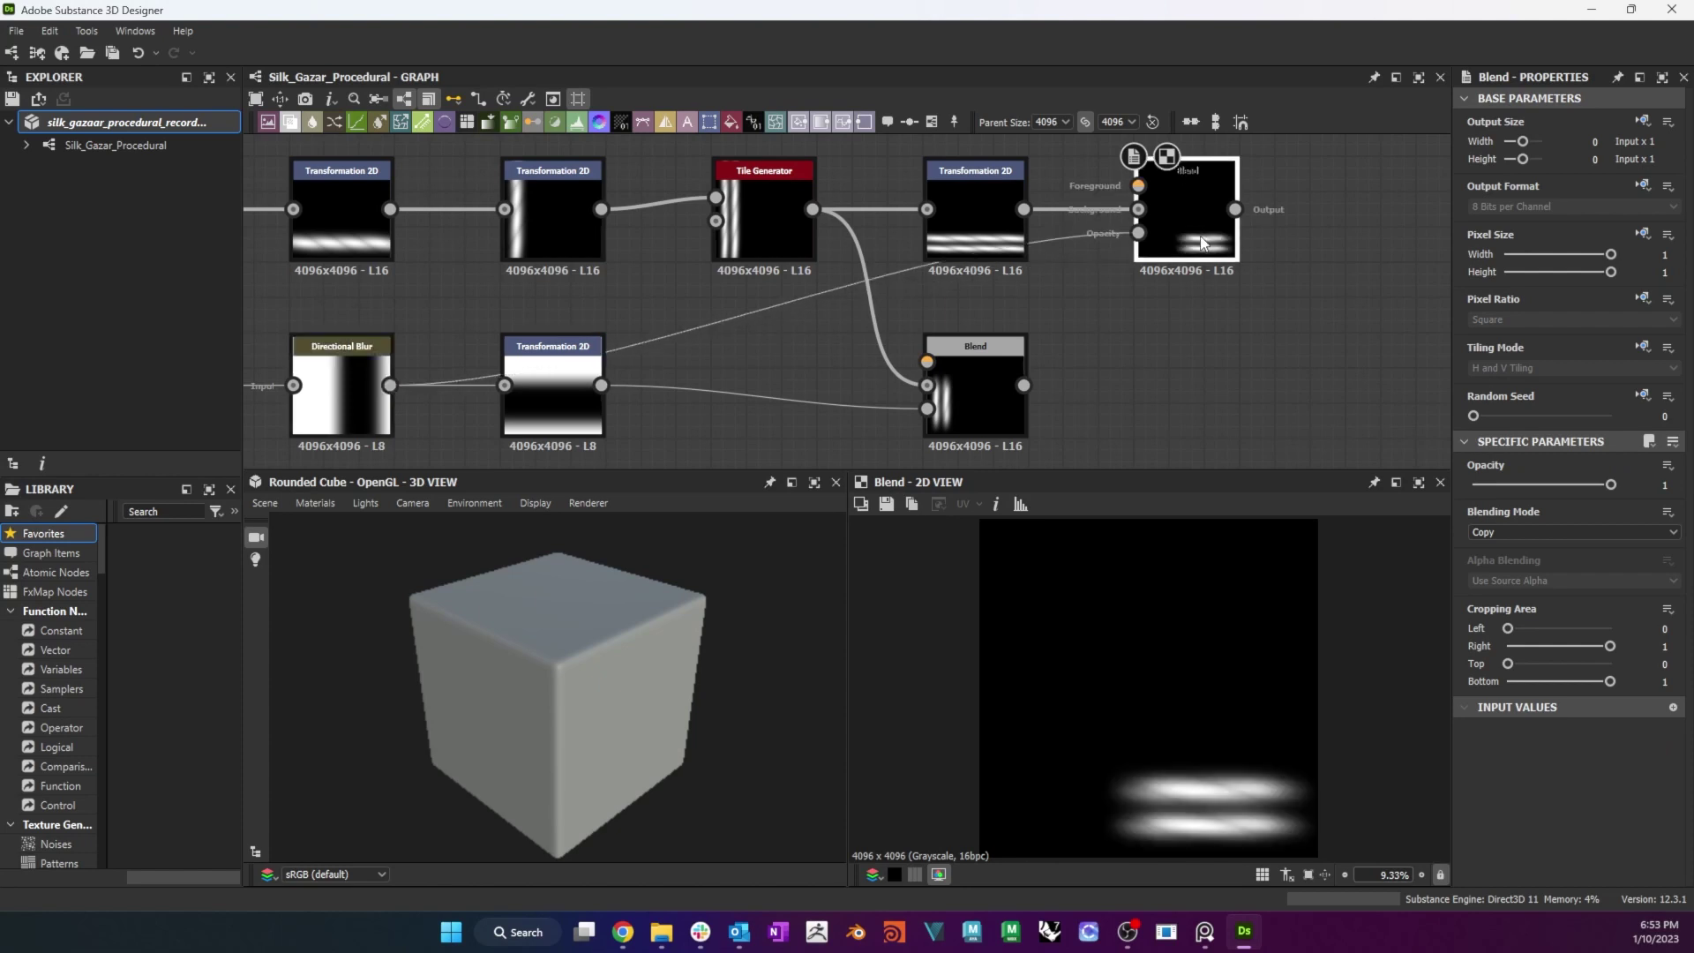
middle_drag(1244, 353, 600, 356)
double_click(339, 395)
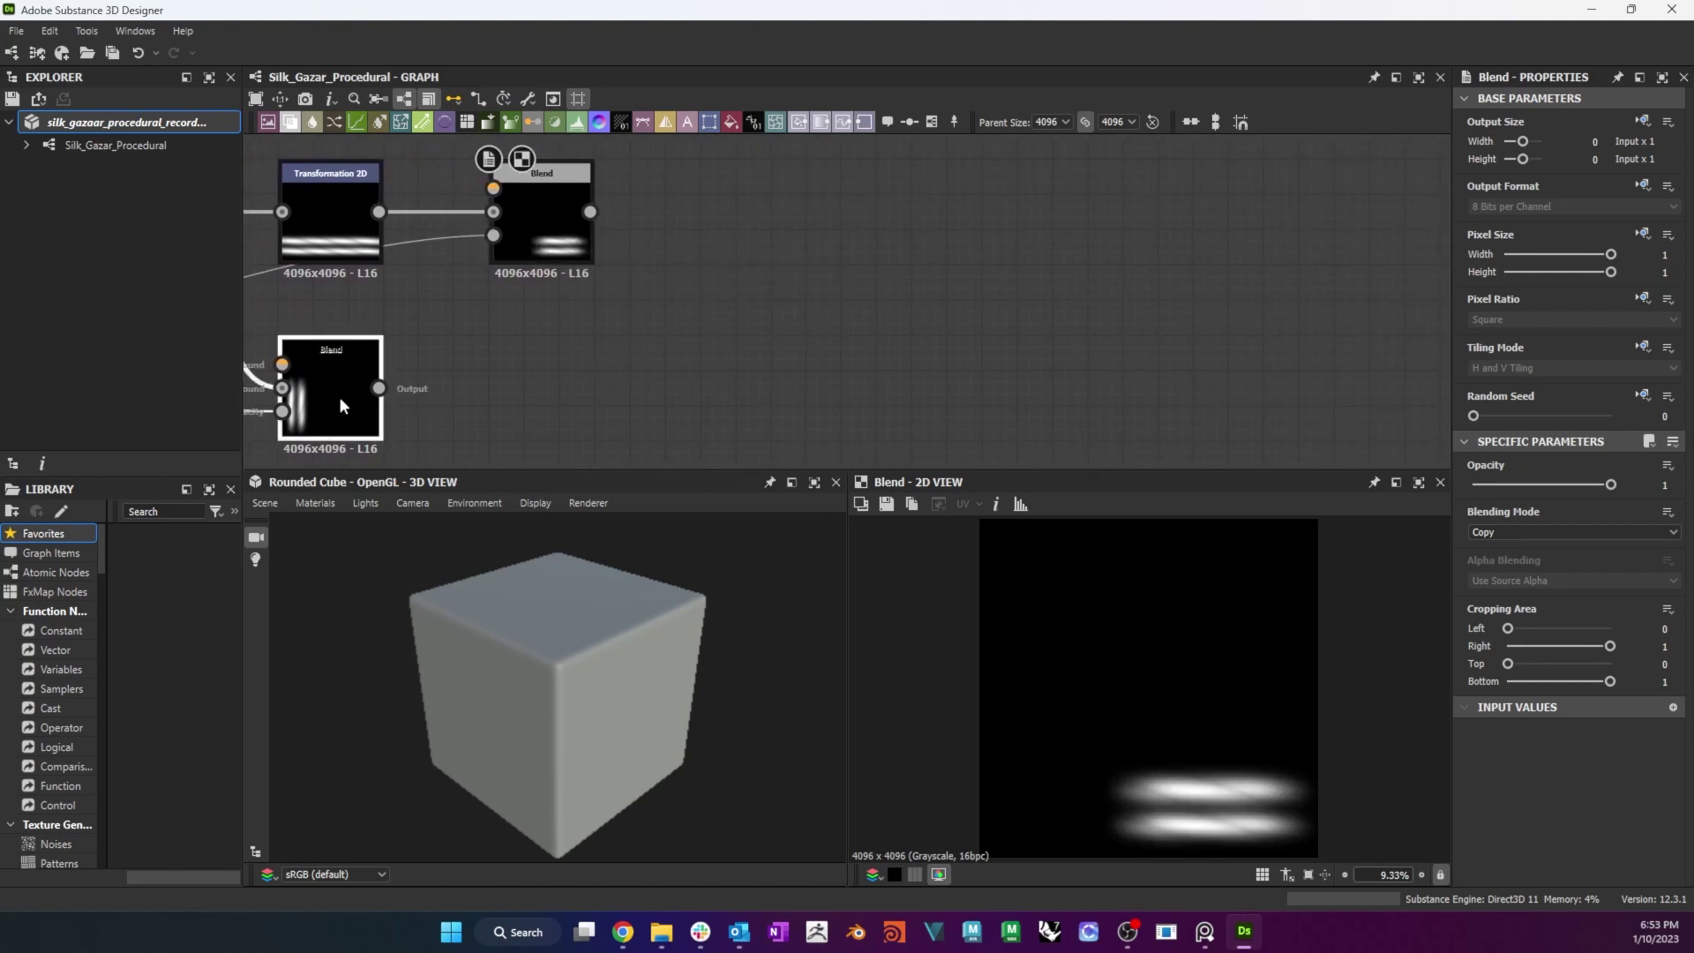
double_click(559, 239)
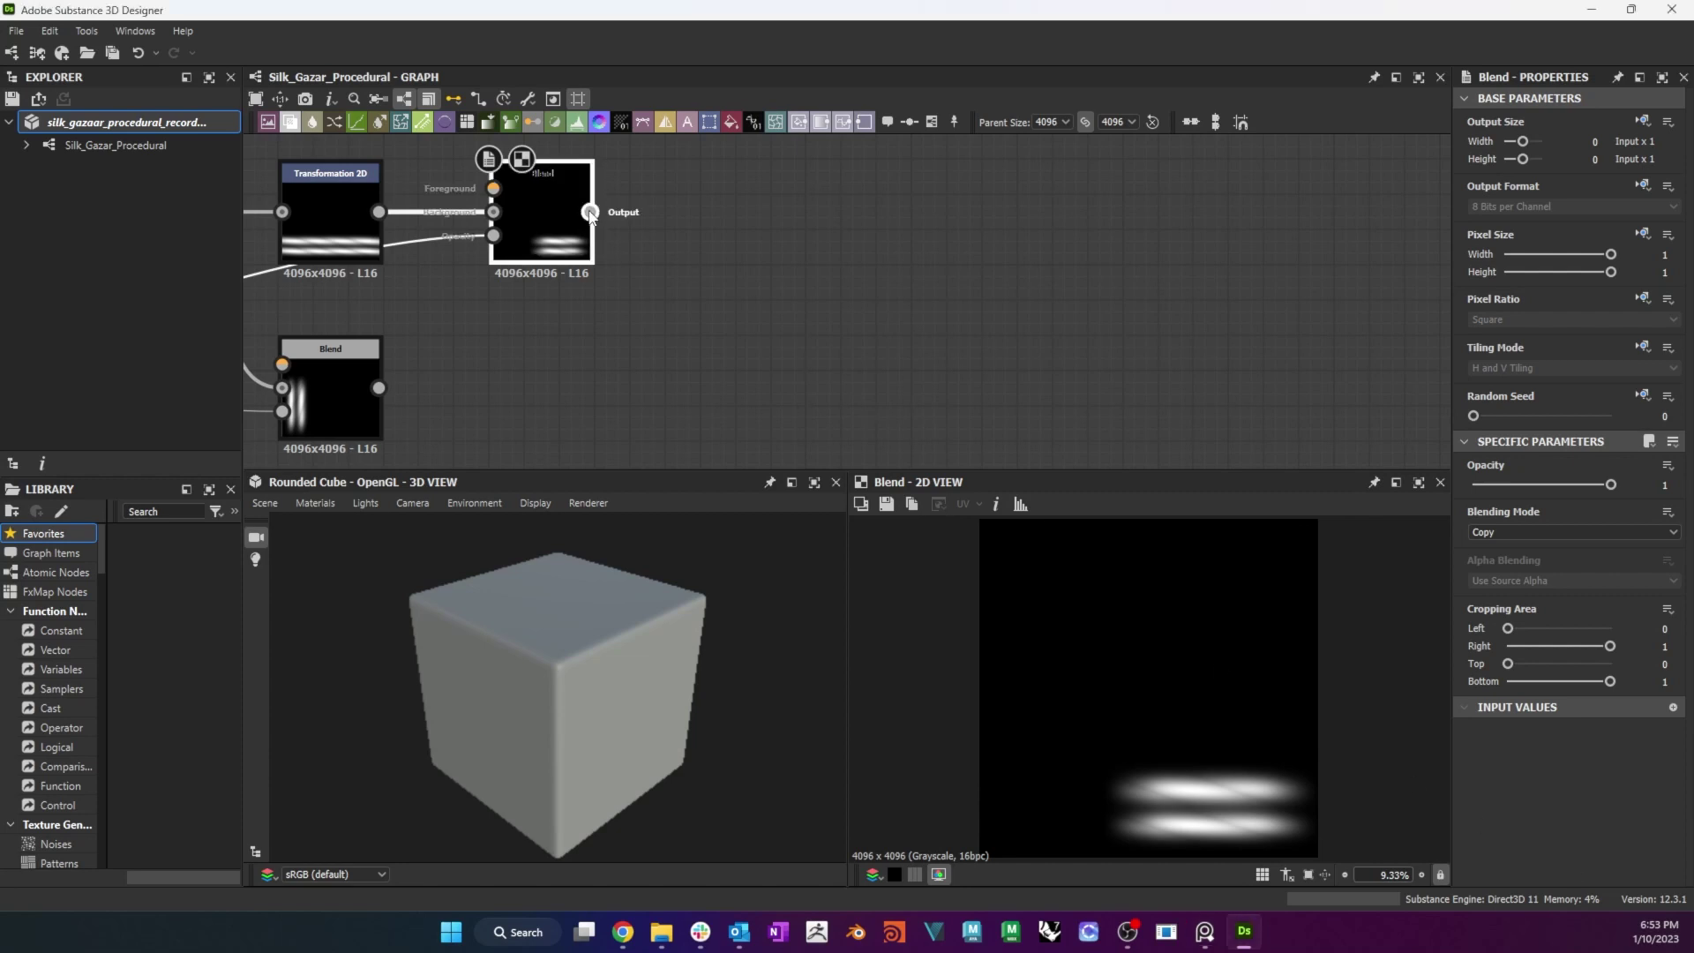
Add a Tile Generator fed by the Blend with X Amount 1 and Y Amount 6.
drag(590, 212, 697, 212)
text(tile)
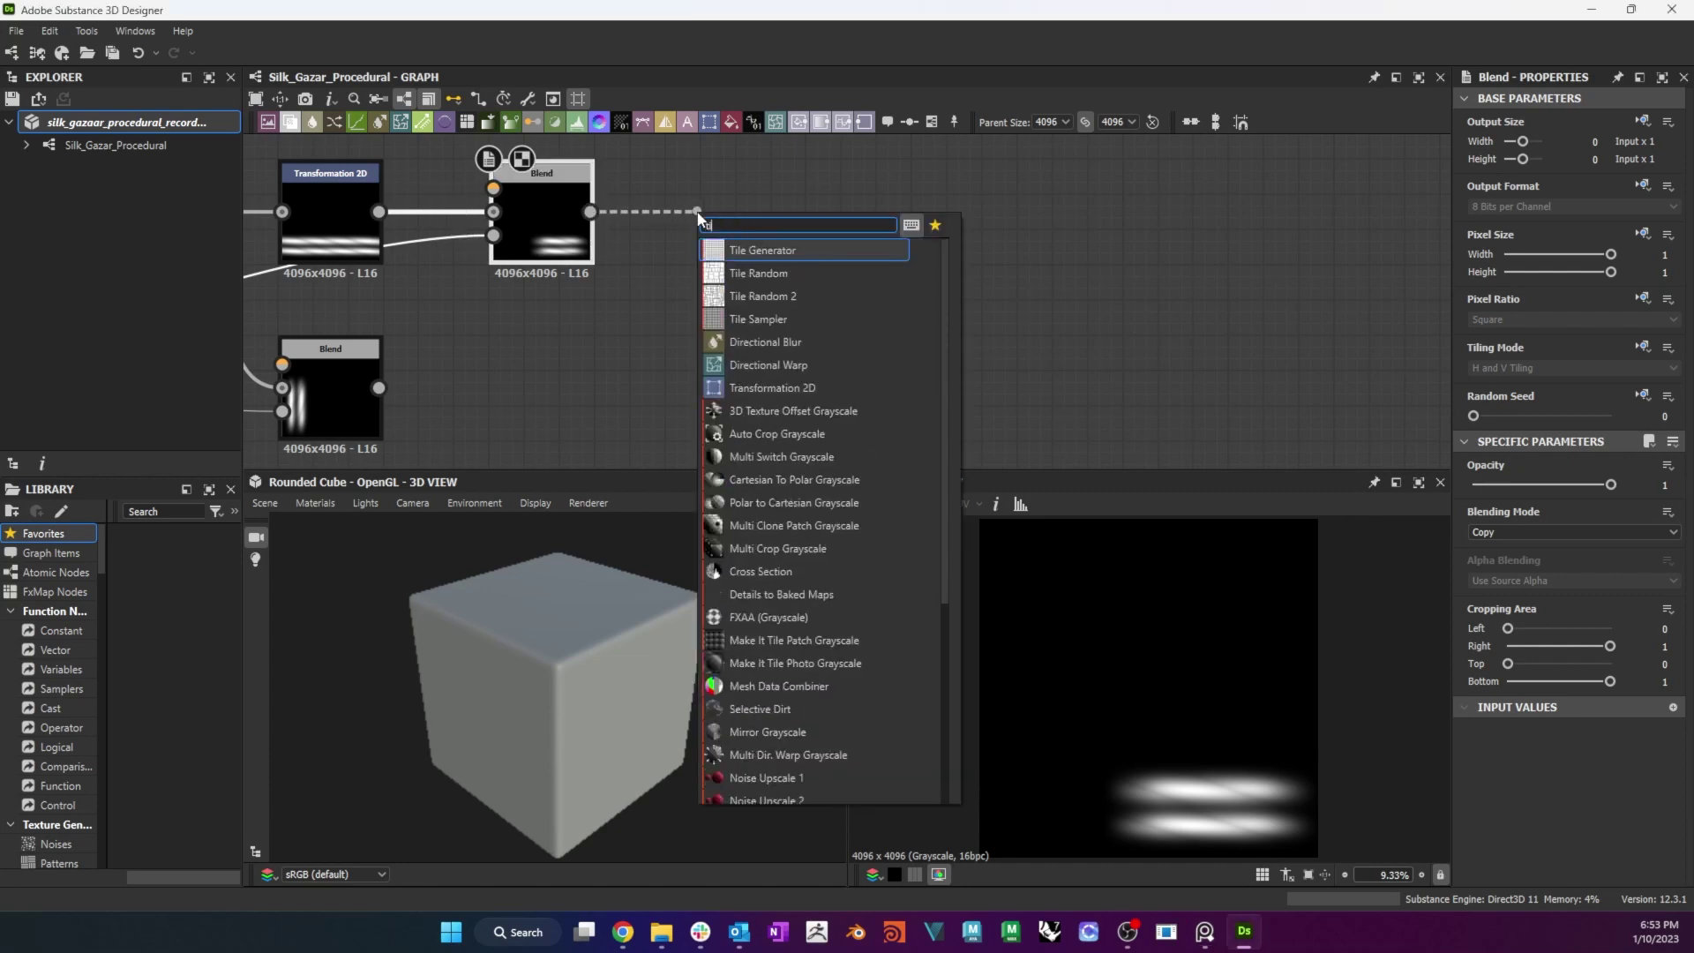
click(795, 251)
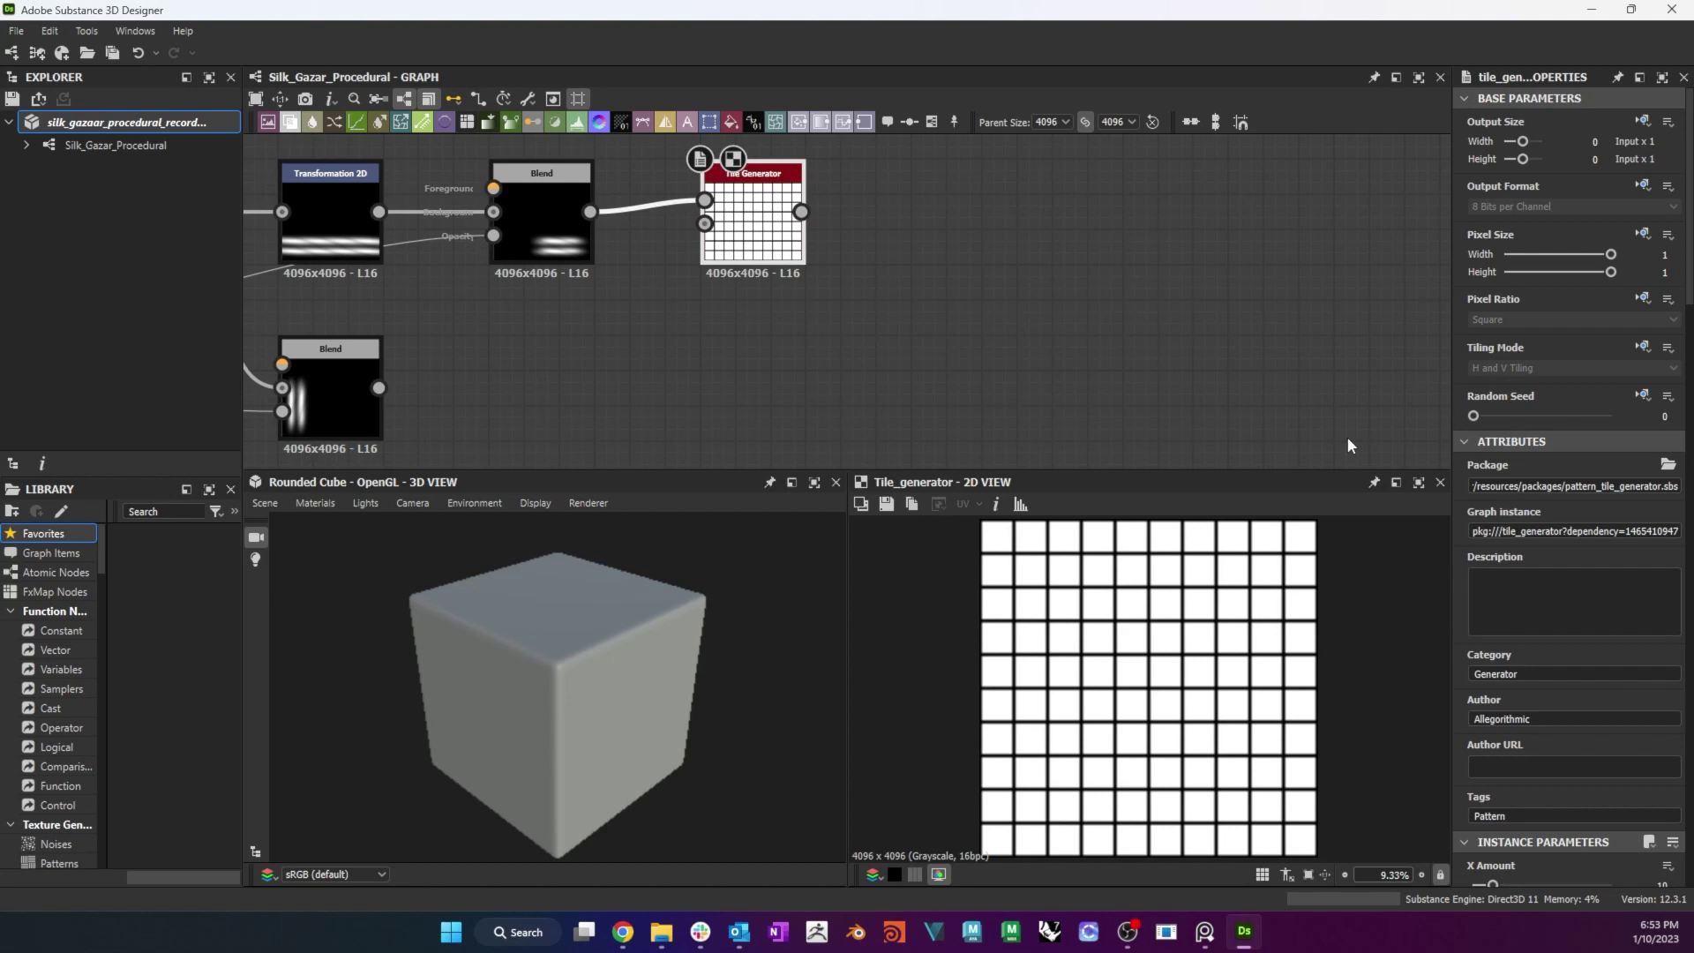
scroll(1586, 483, down, 5)
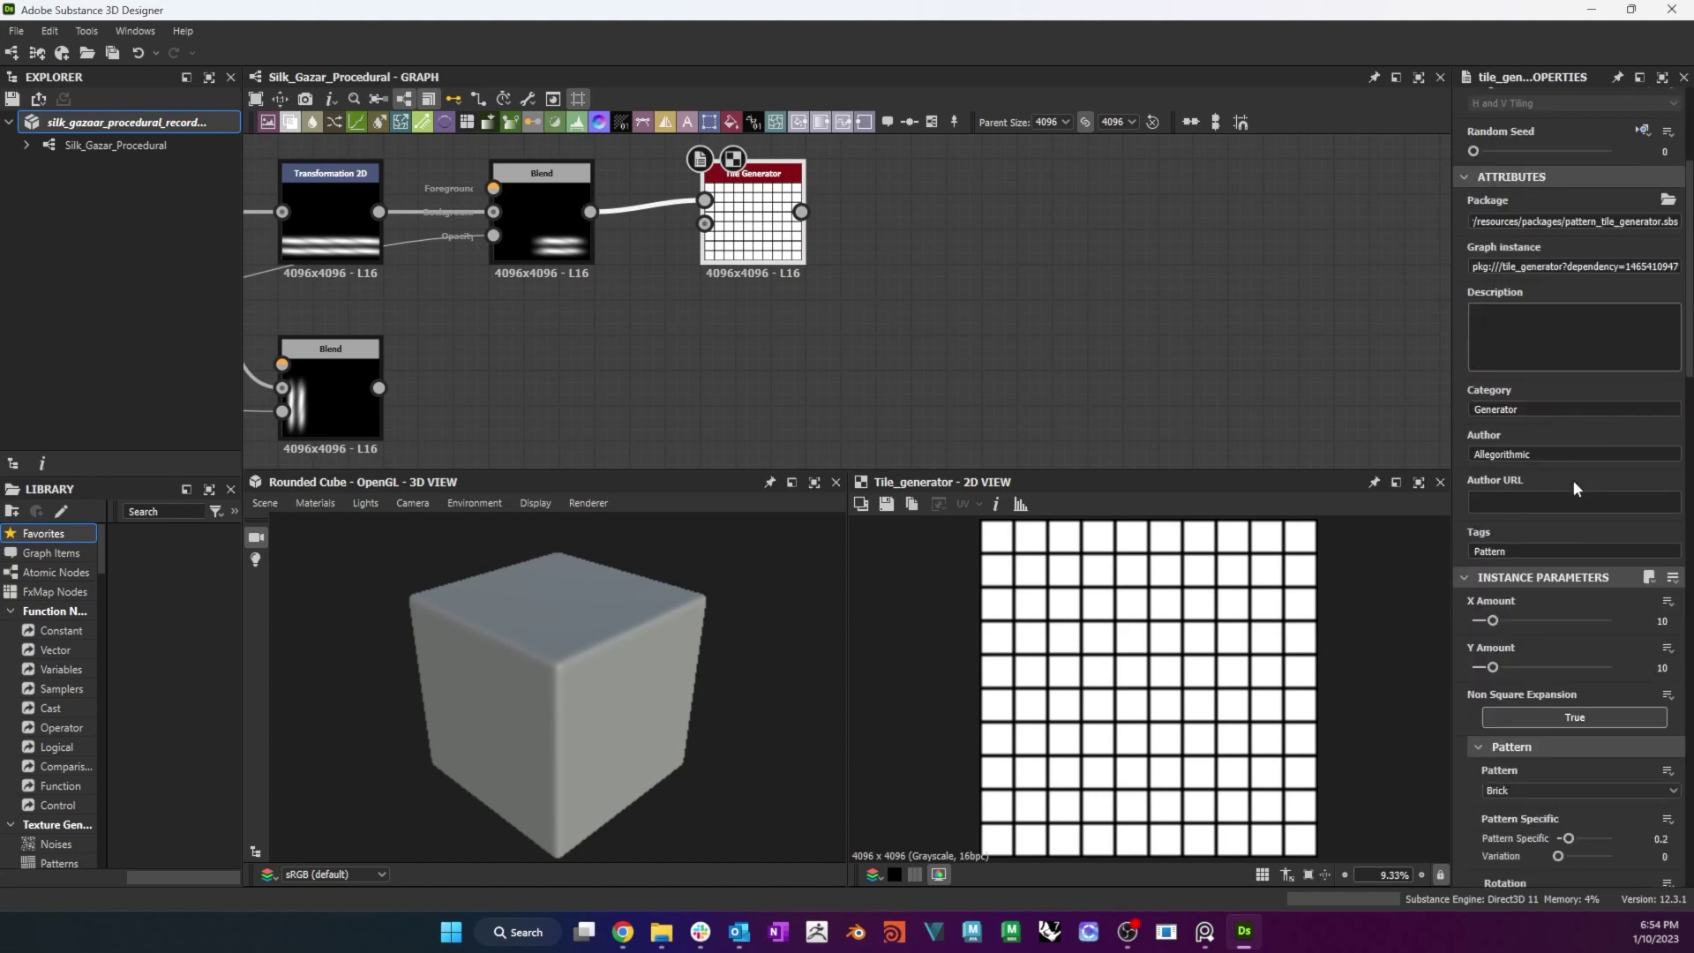
double_click(1663, 515)
text(1)
key(Return)
double_click(1663, 563)
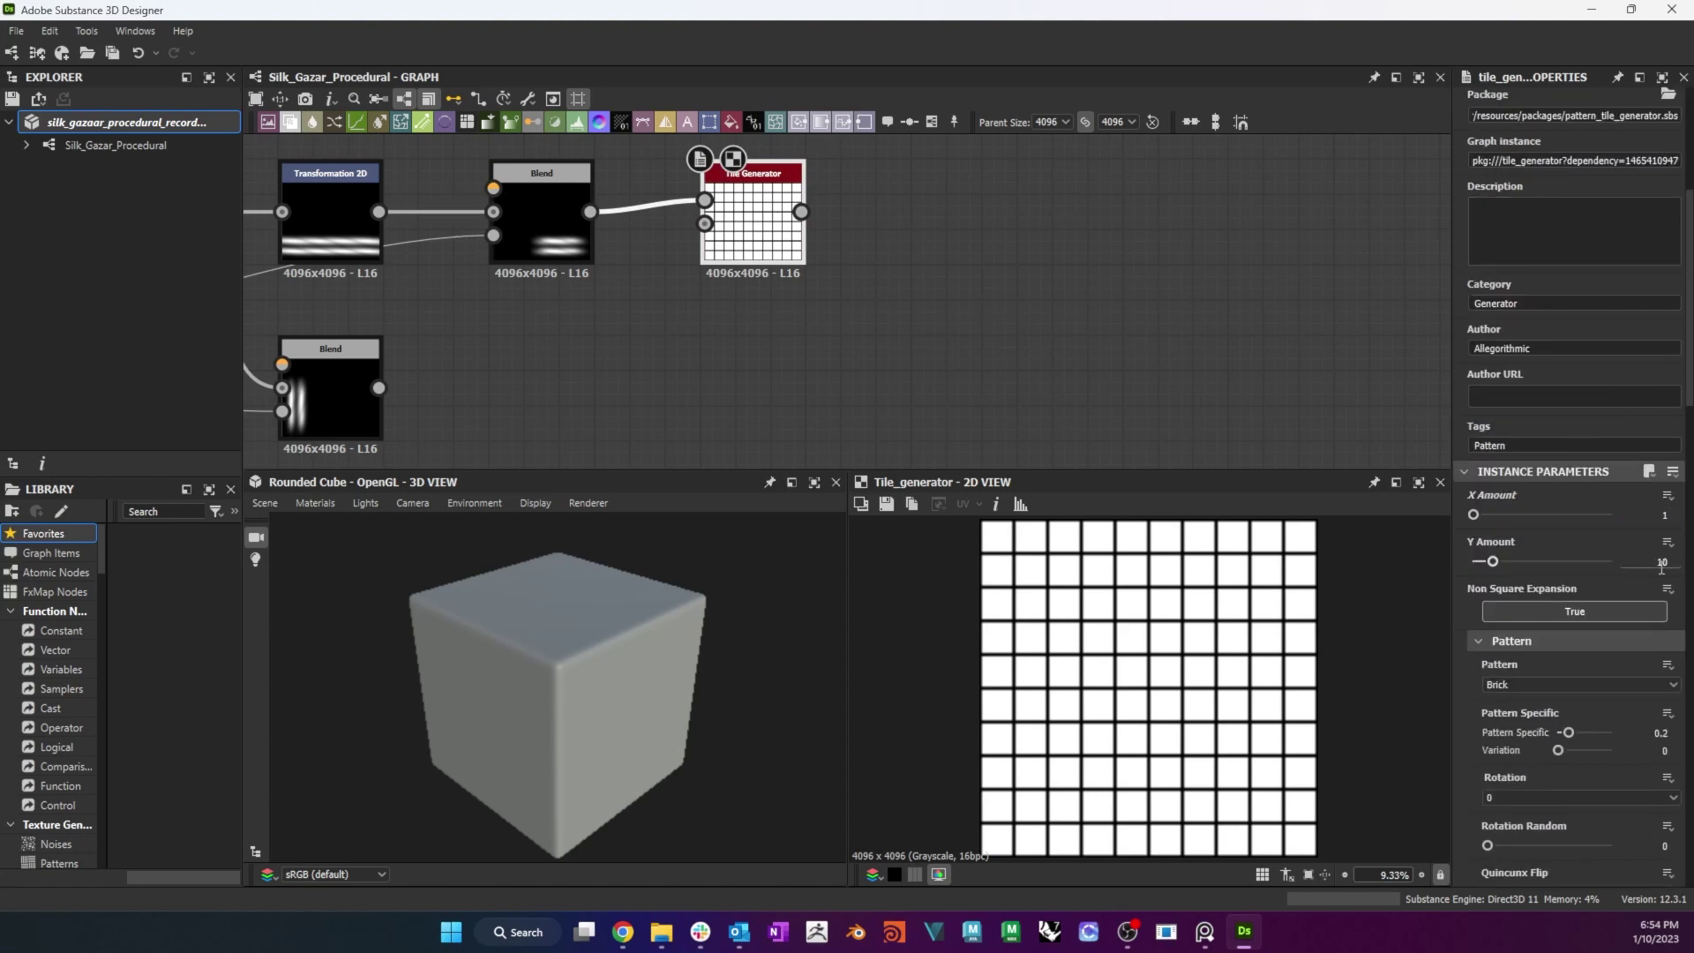
text(6)
key(Return)
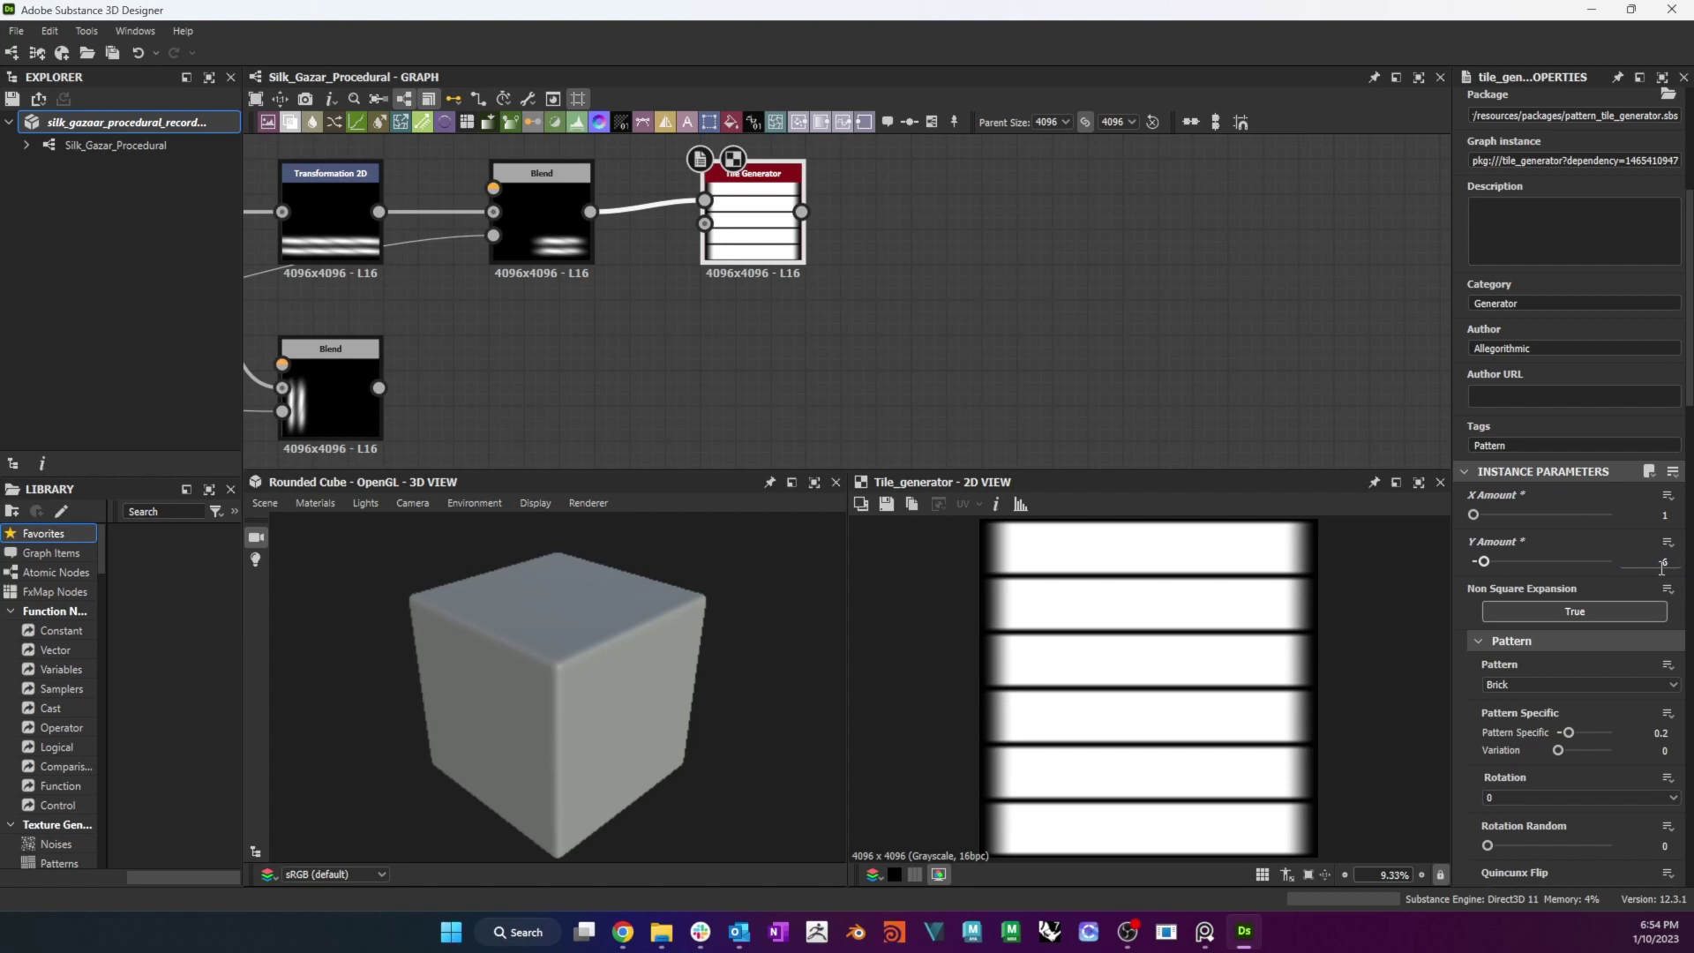
Switch its pattern to Image Input, set Size Y to about 4.08, and duplicate it below.
scroll(1579, 633, down, 6)
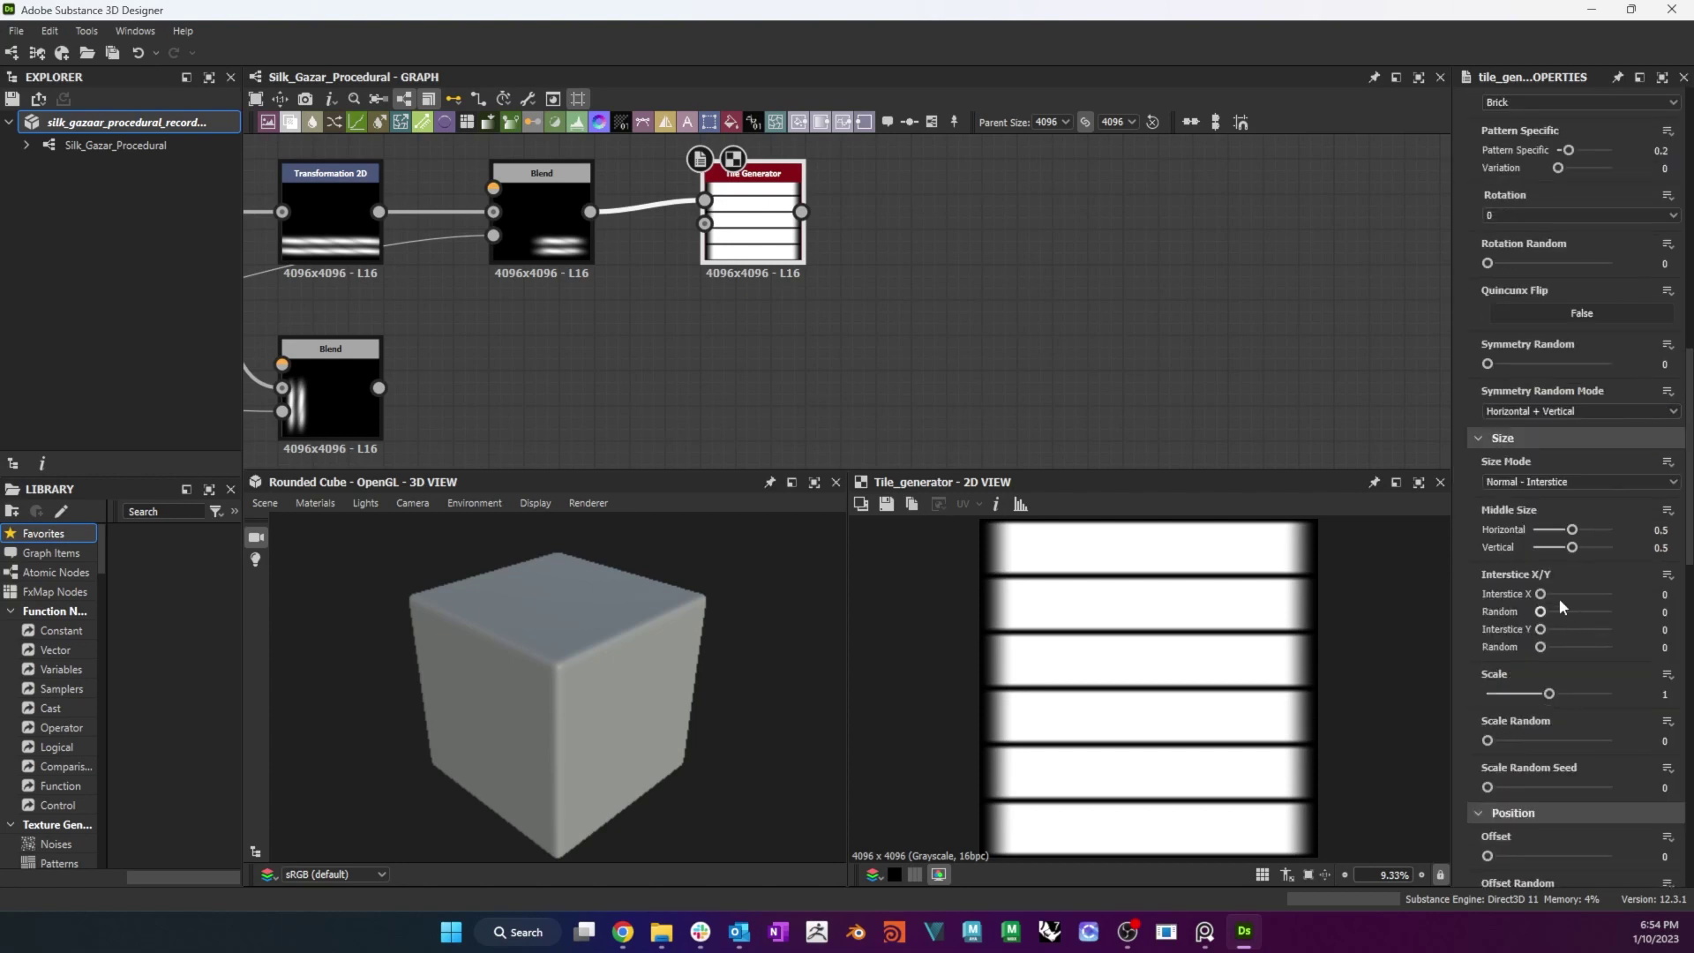
scroll(1570, 506, up, 4)
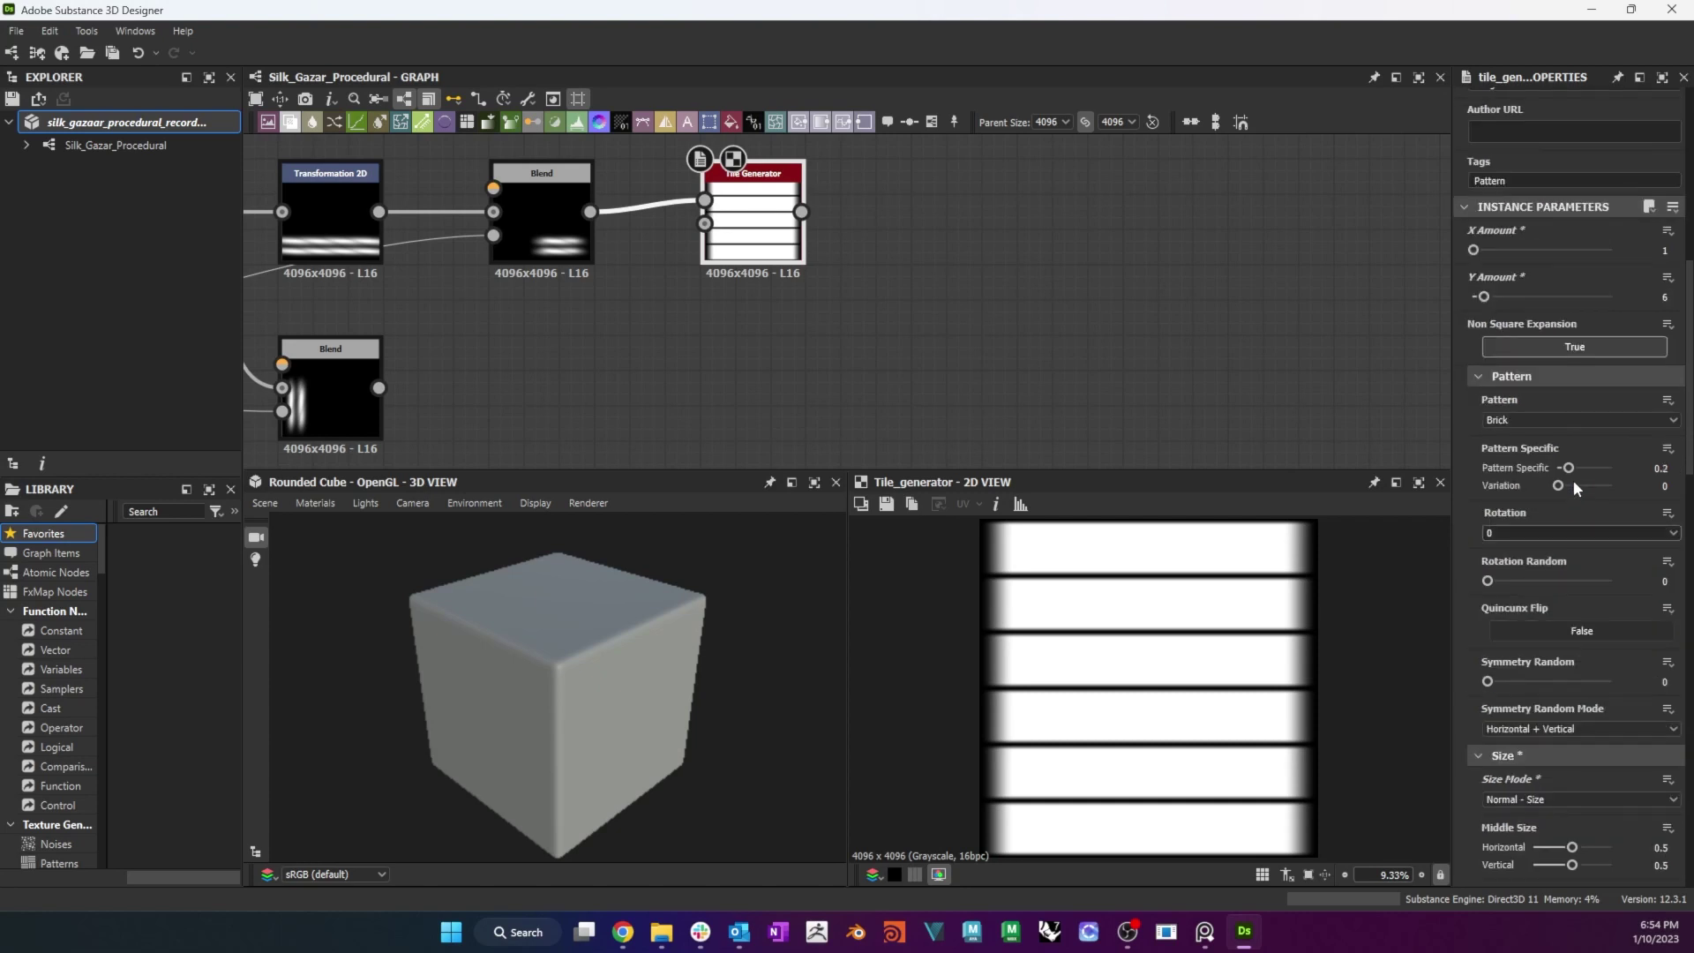
click(1580, 417)
click(1579, 435)
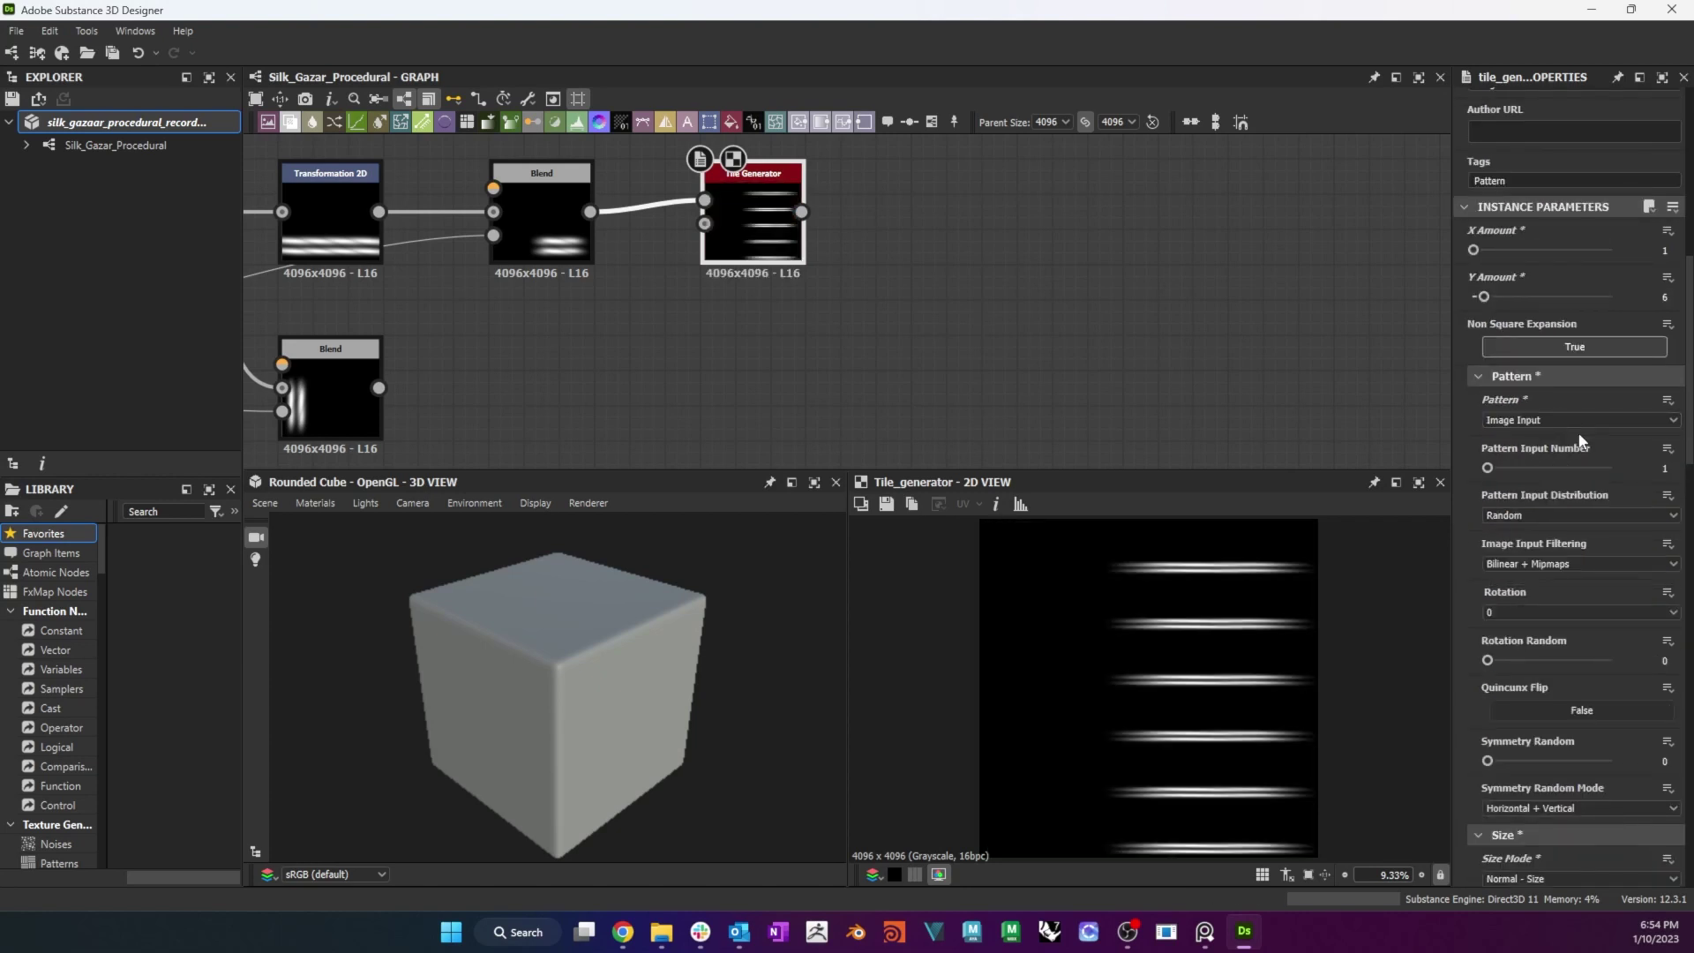
scroll(1579, 438, down, 5)
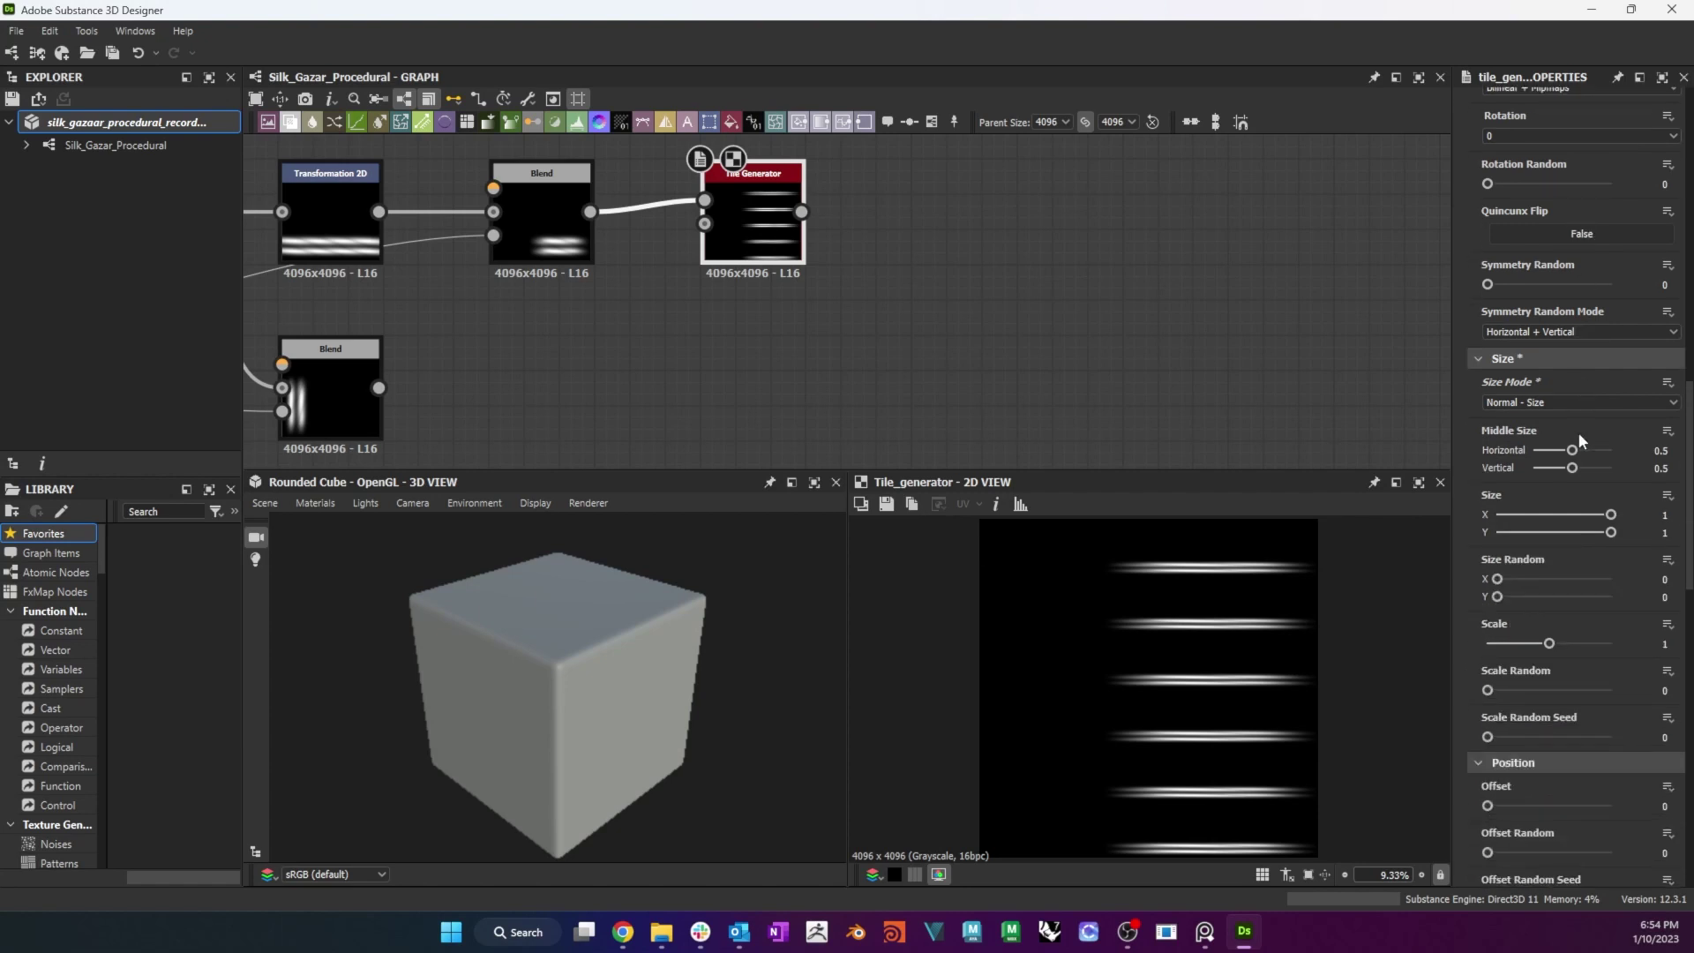
scroll(1579, 432, down, 1)
double_click(1670, 481)
text(5)
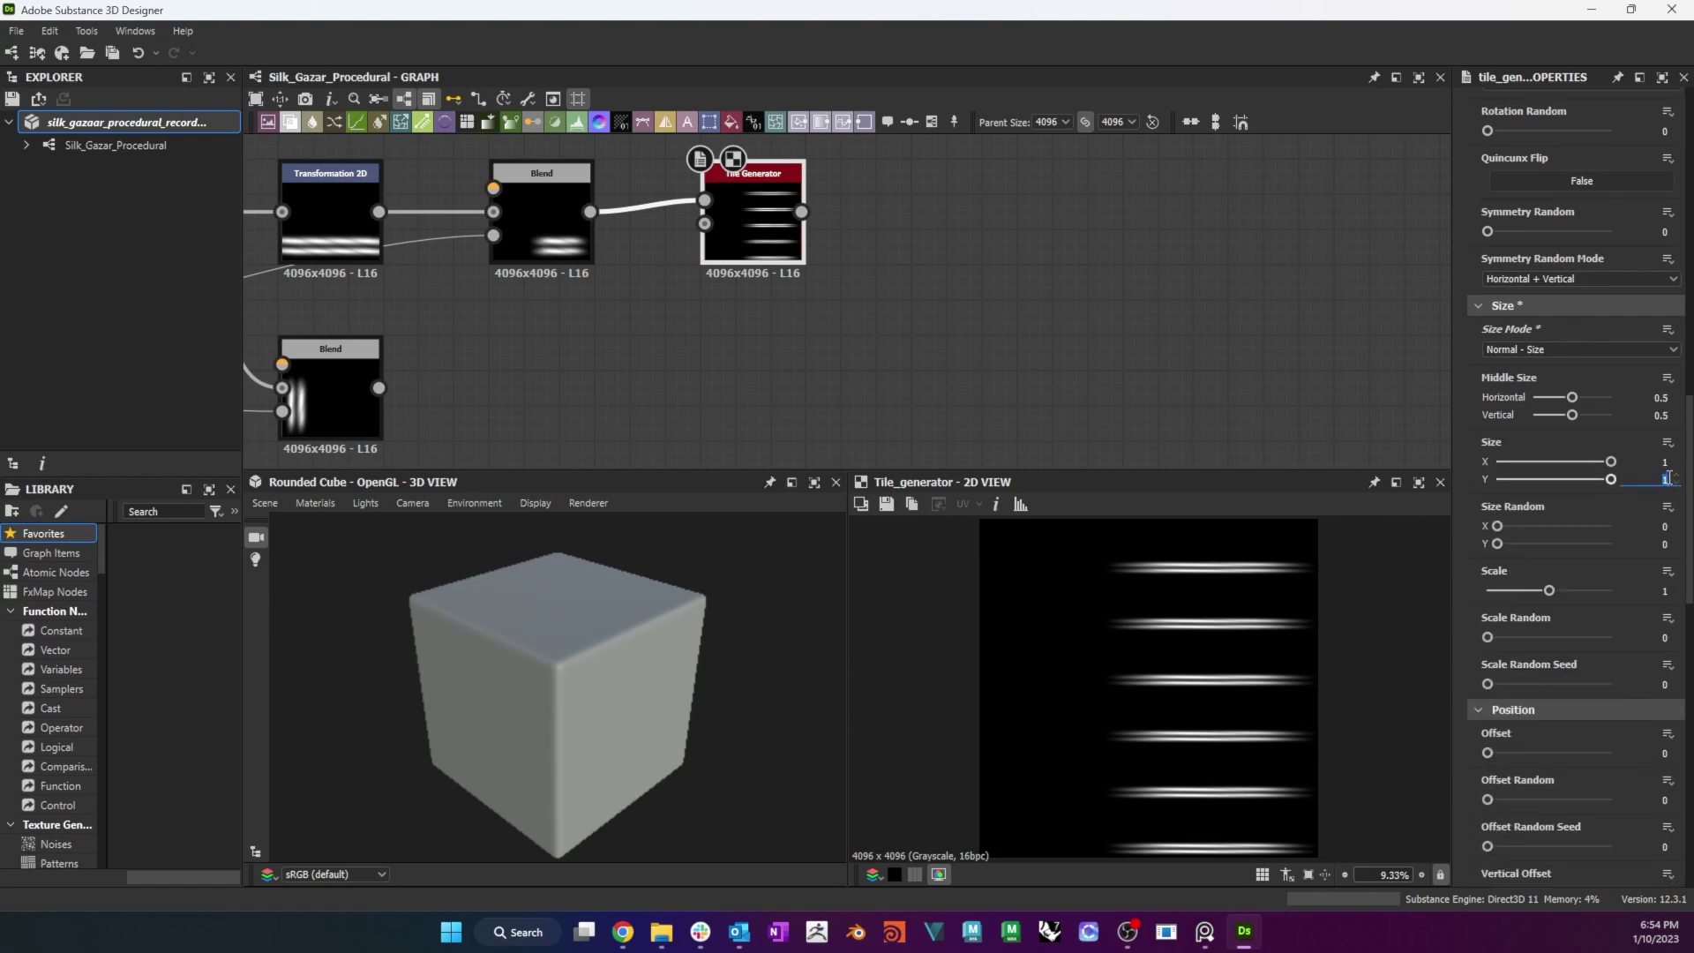
key(Return)
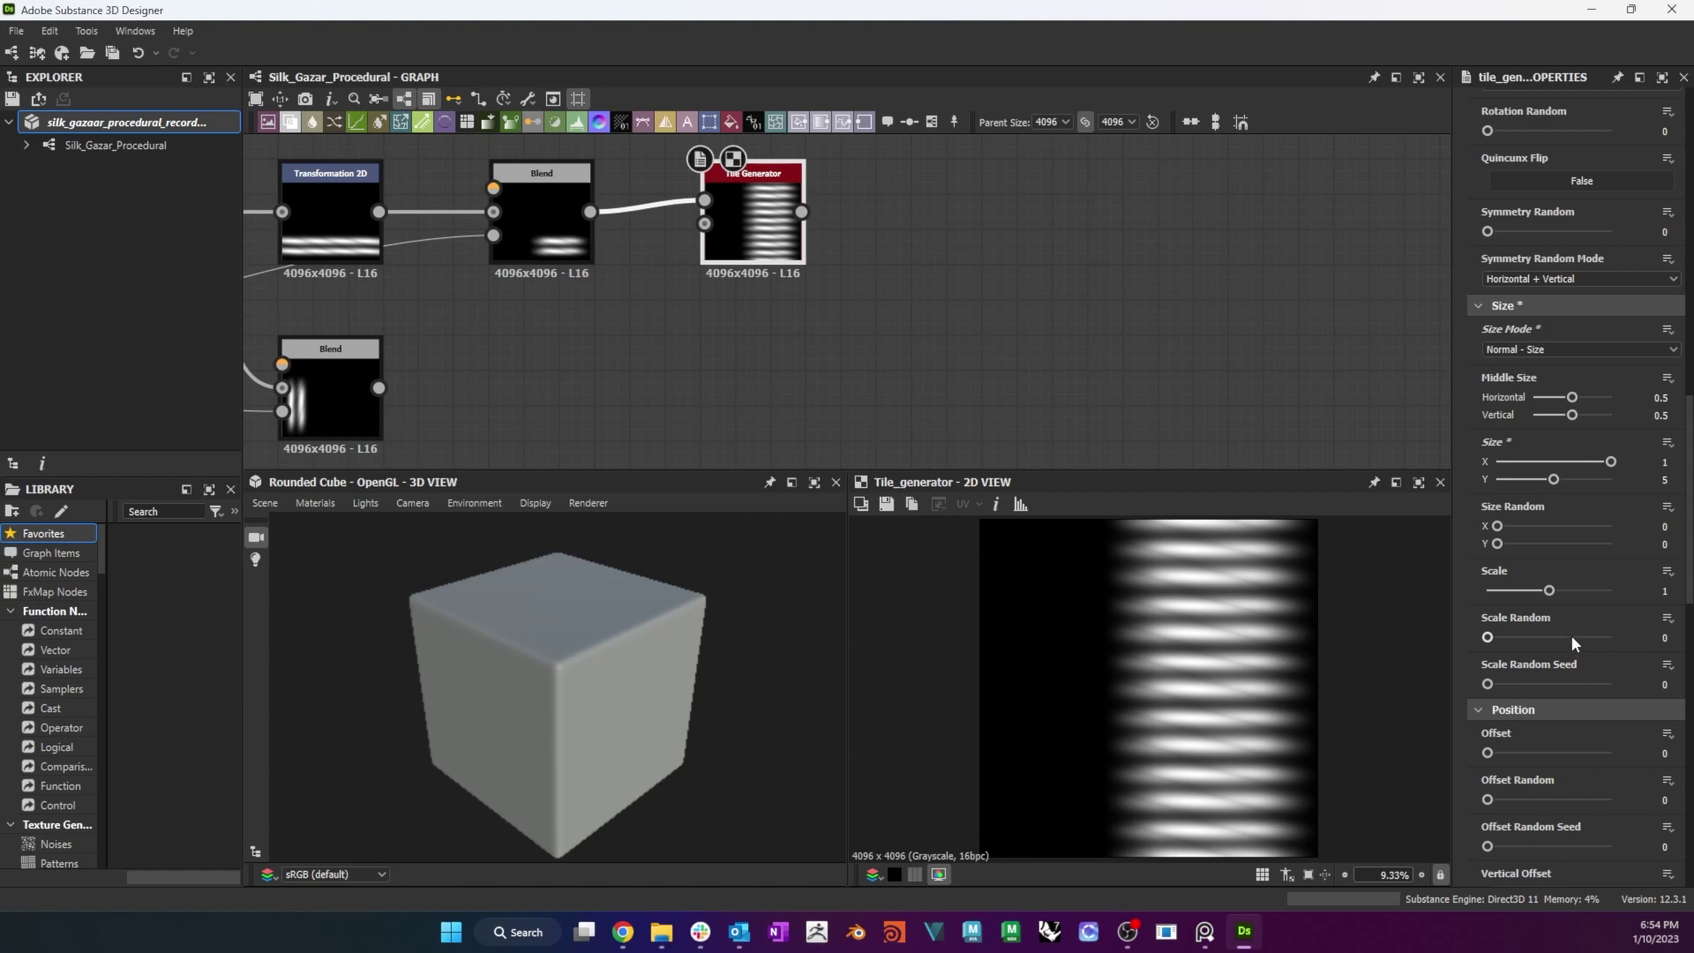
drag(1554, 479, 1548, 480)
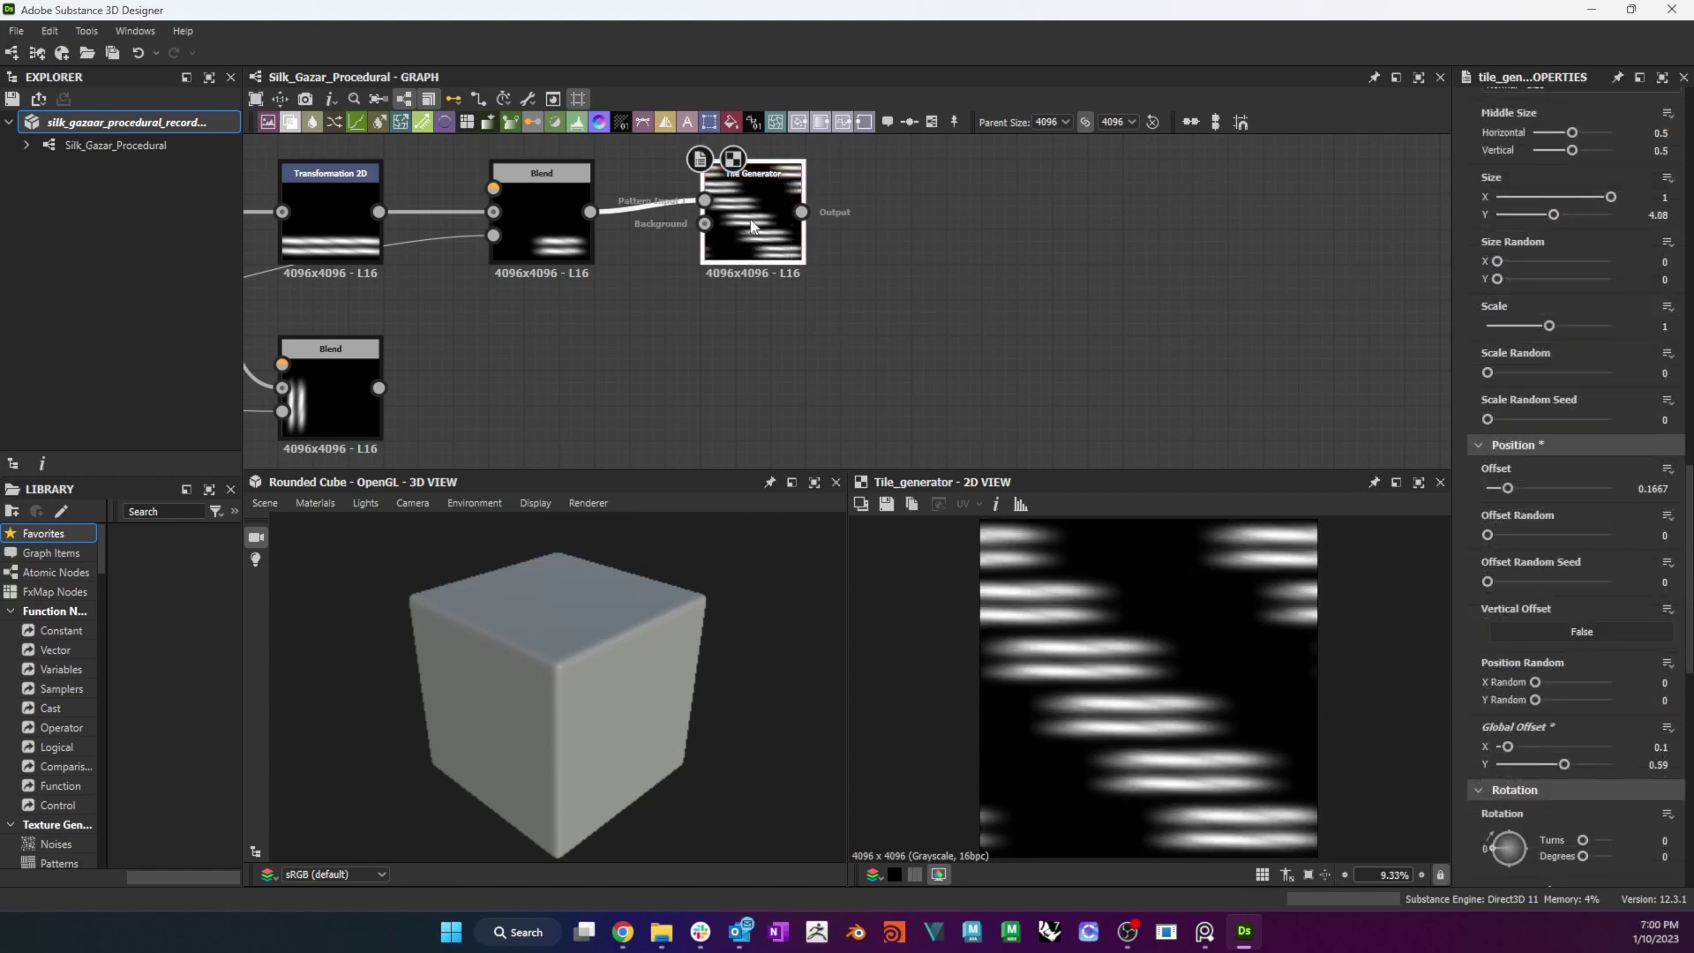
key(ctrl+d)
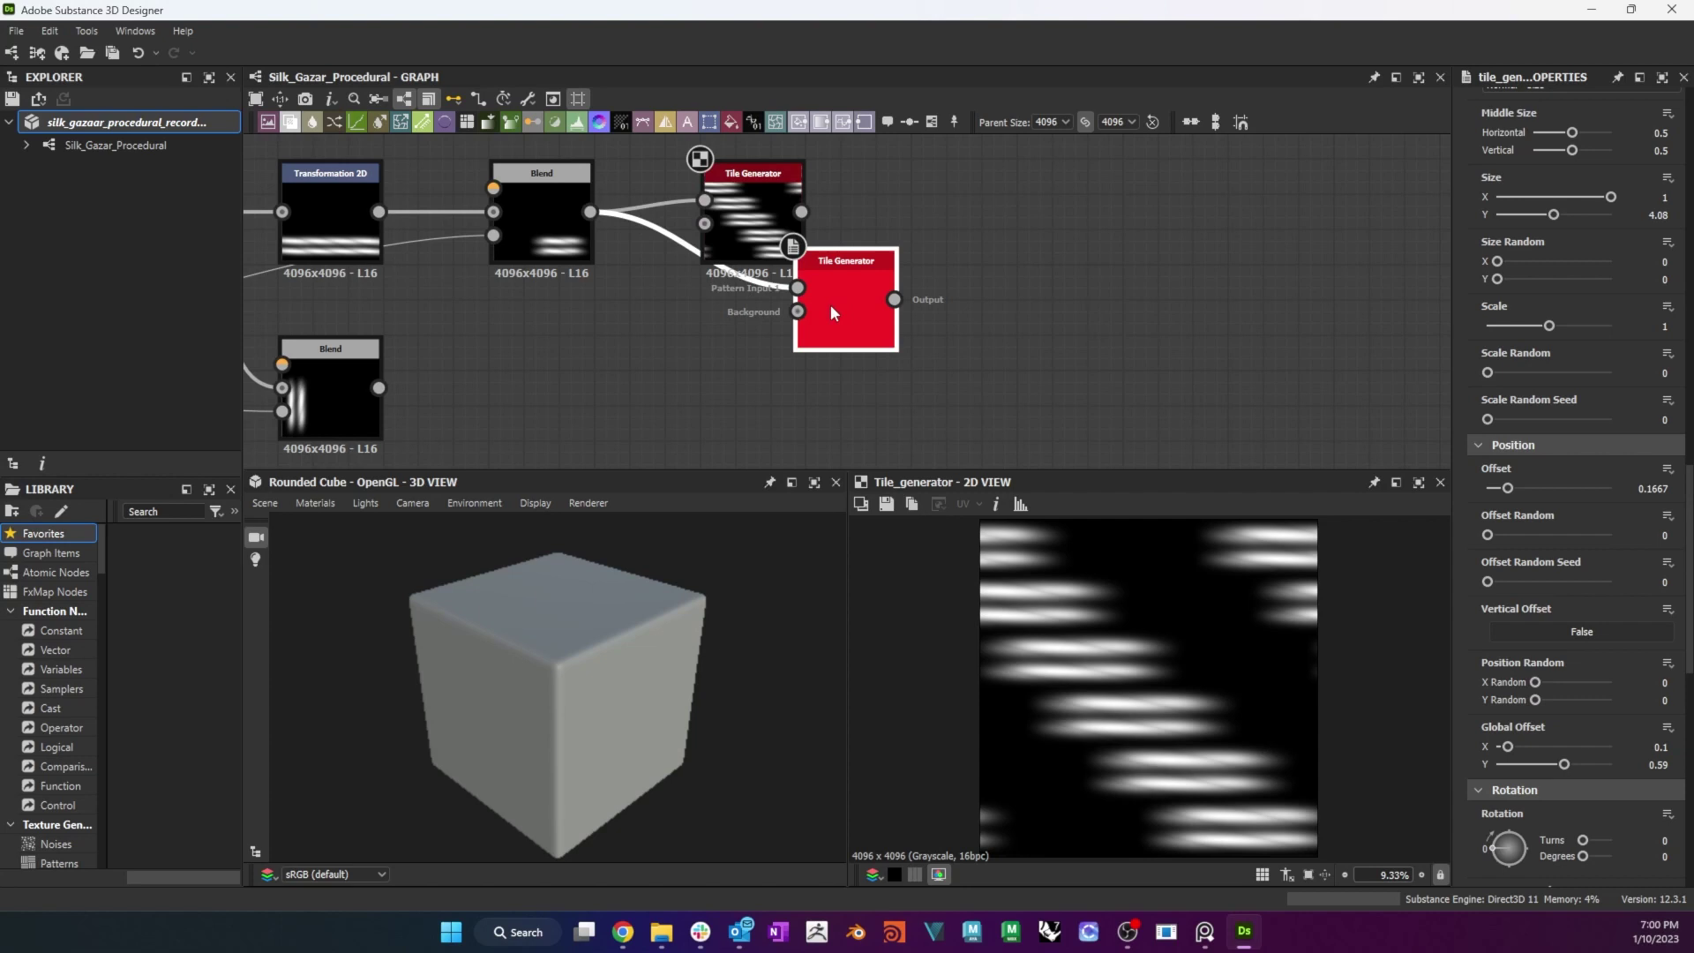
click(773, 346)
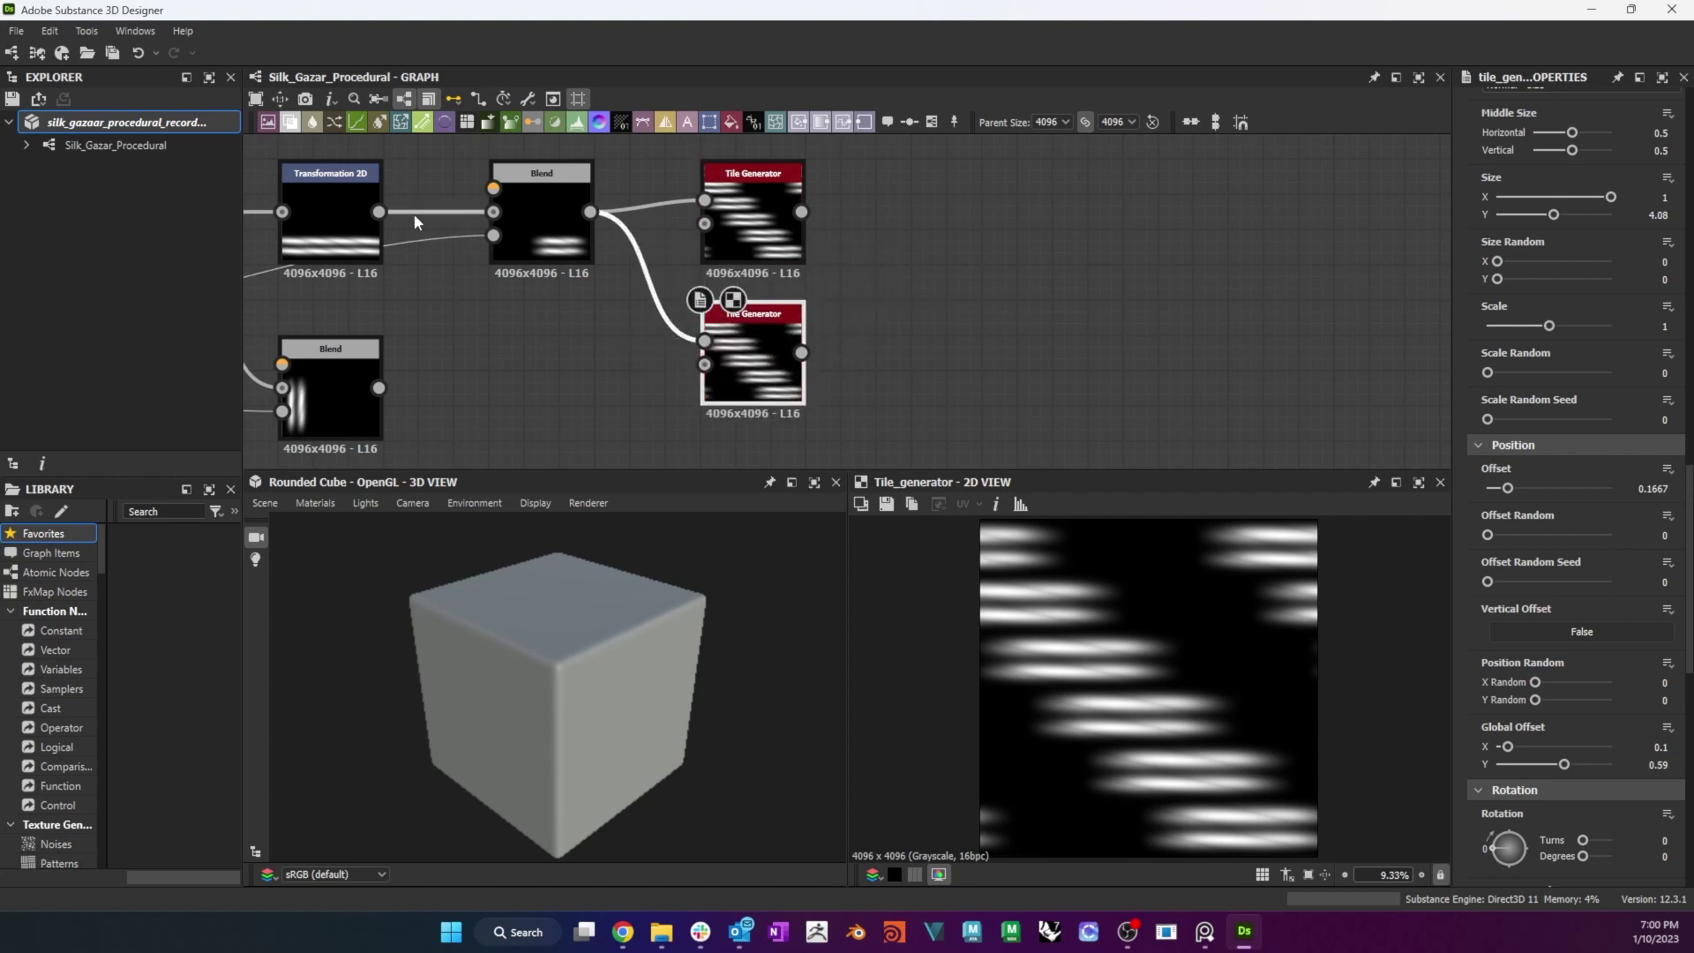
Feed Transformation 2D into the copied Tile Generator, zero its offsets, and set Color L to 0.25.
drag(379, 212, 707, 344)
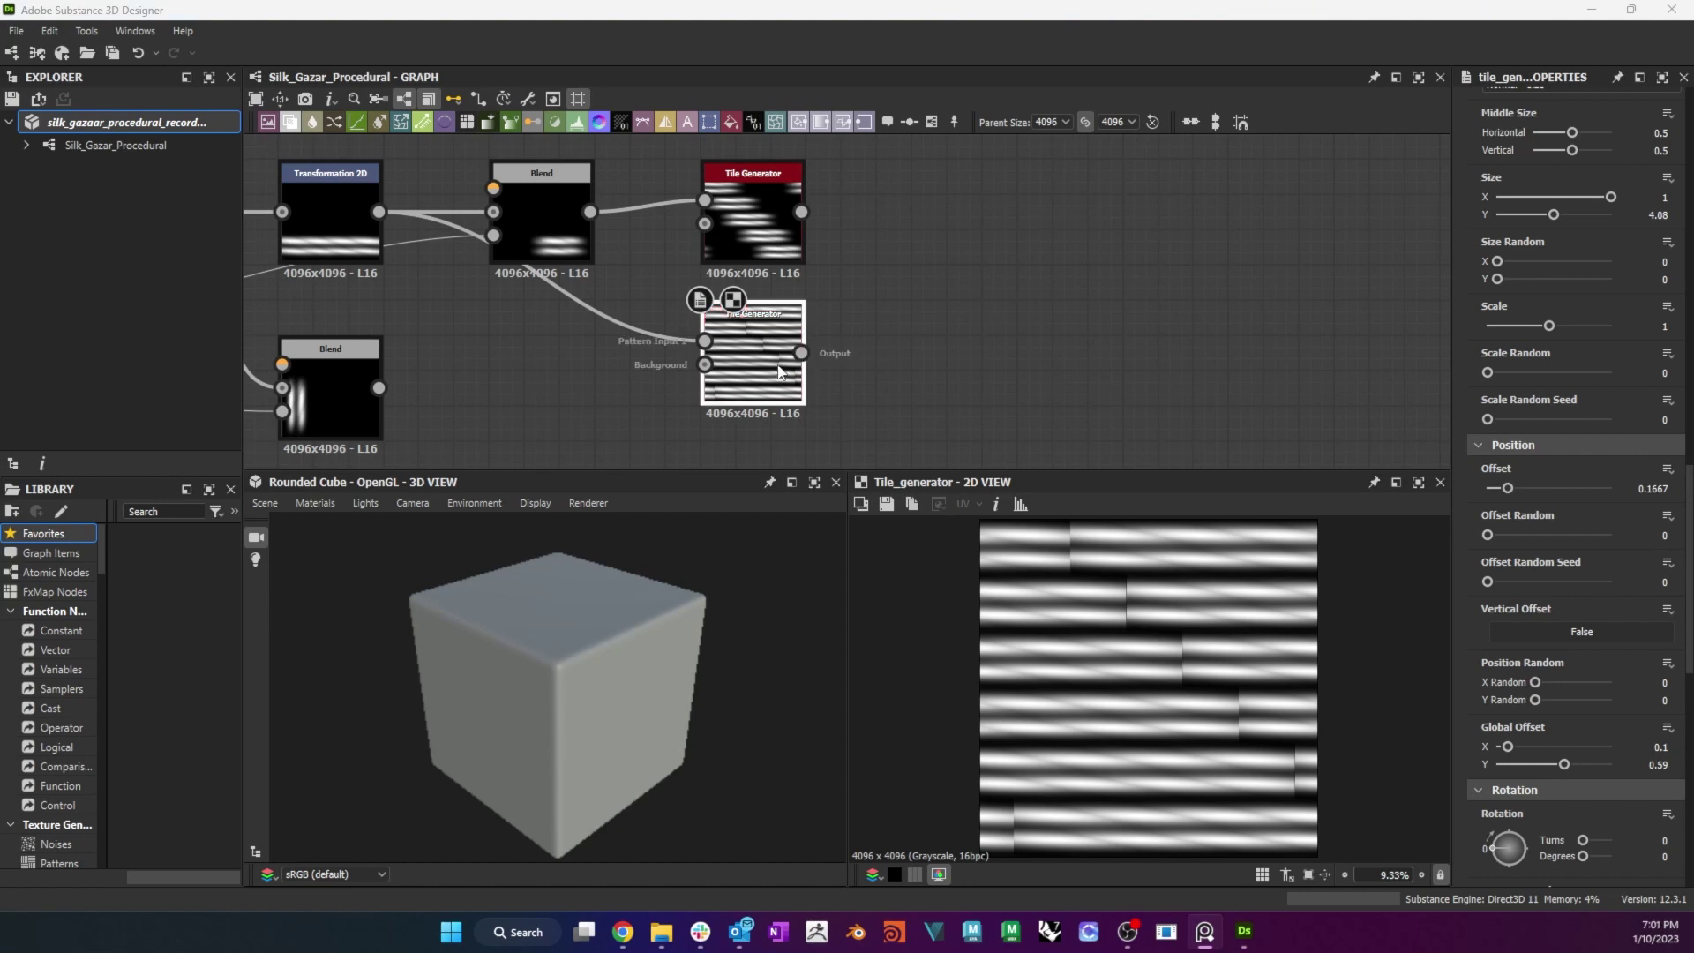
scroll(1639, 736, down, 2)
drag(1508, 640, 1468, 638)
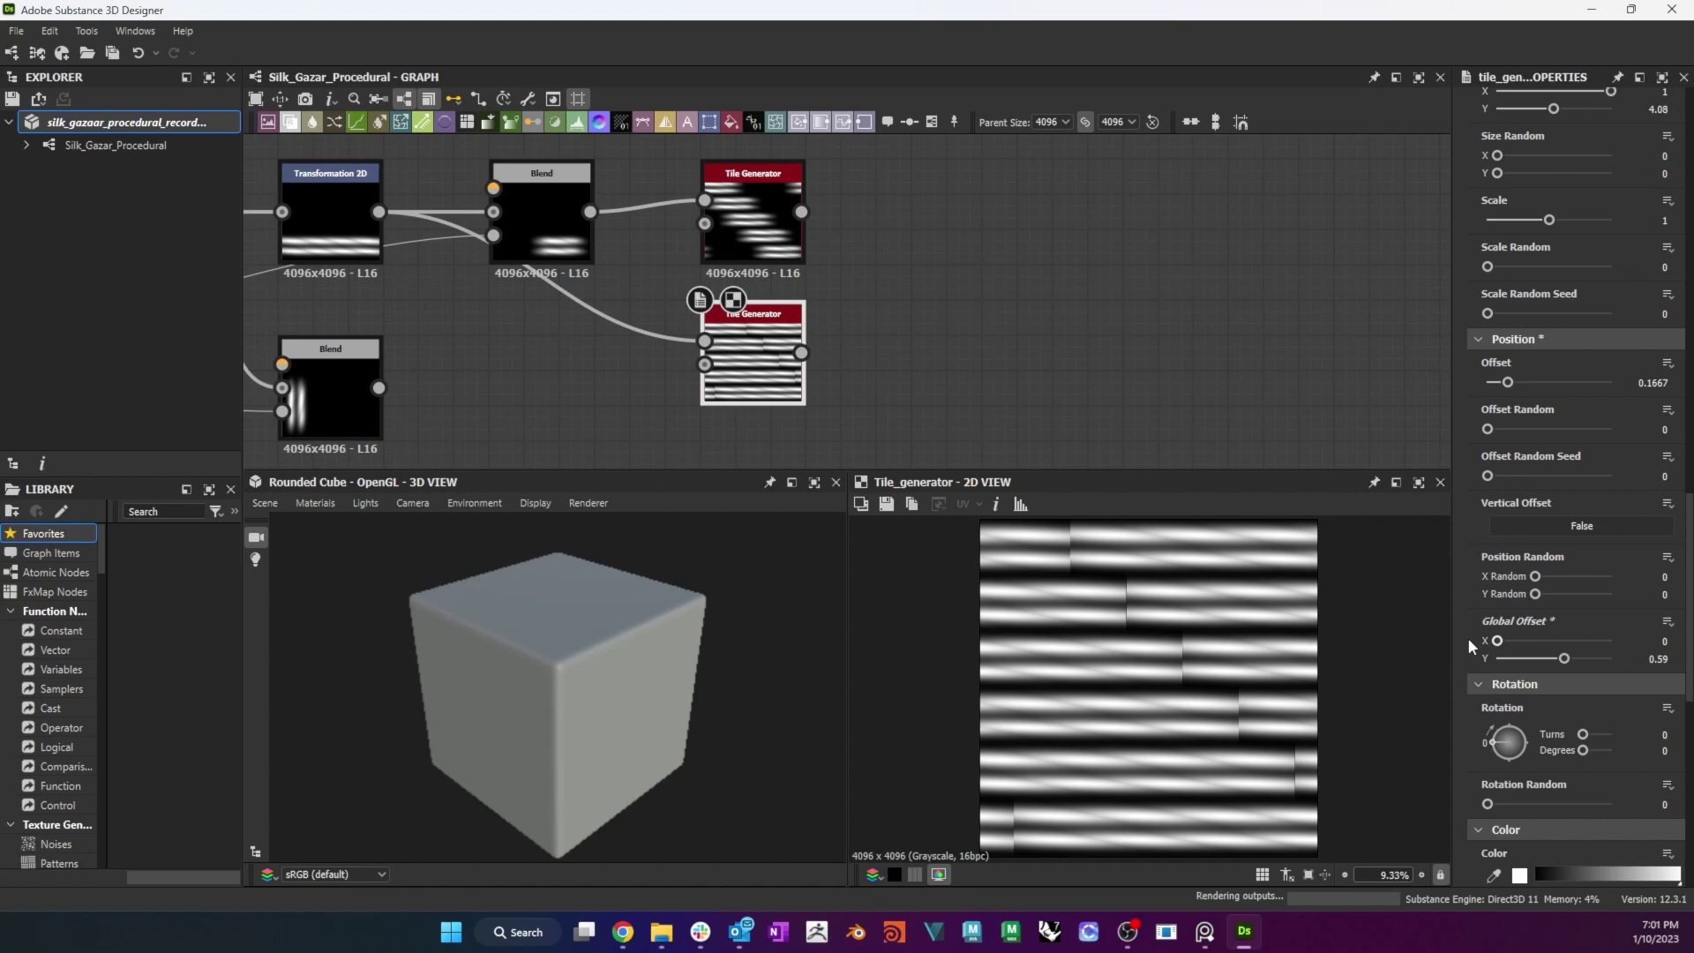
drag(1508, 382, 1487, 382)
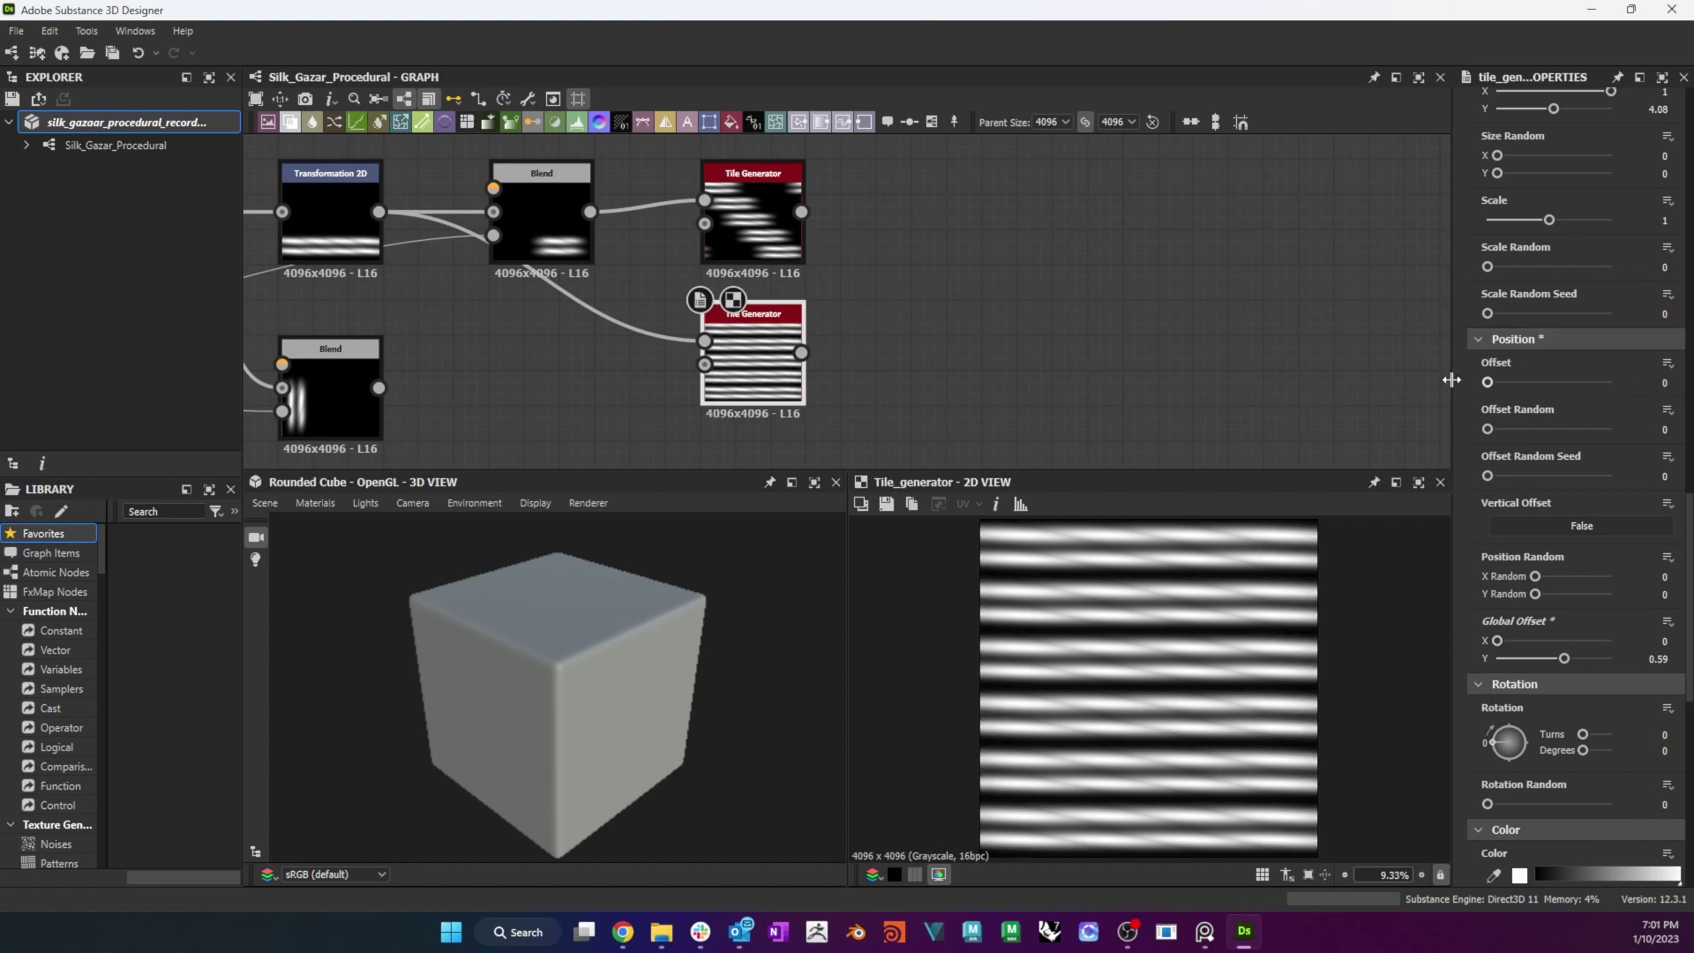
scroll(1616, 653, down, 5)
drag(1612, 634, 1588, 635)
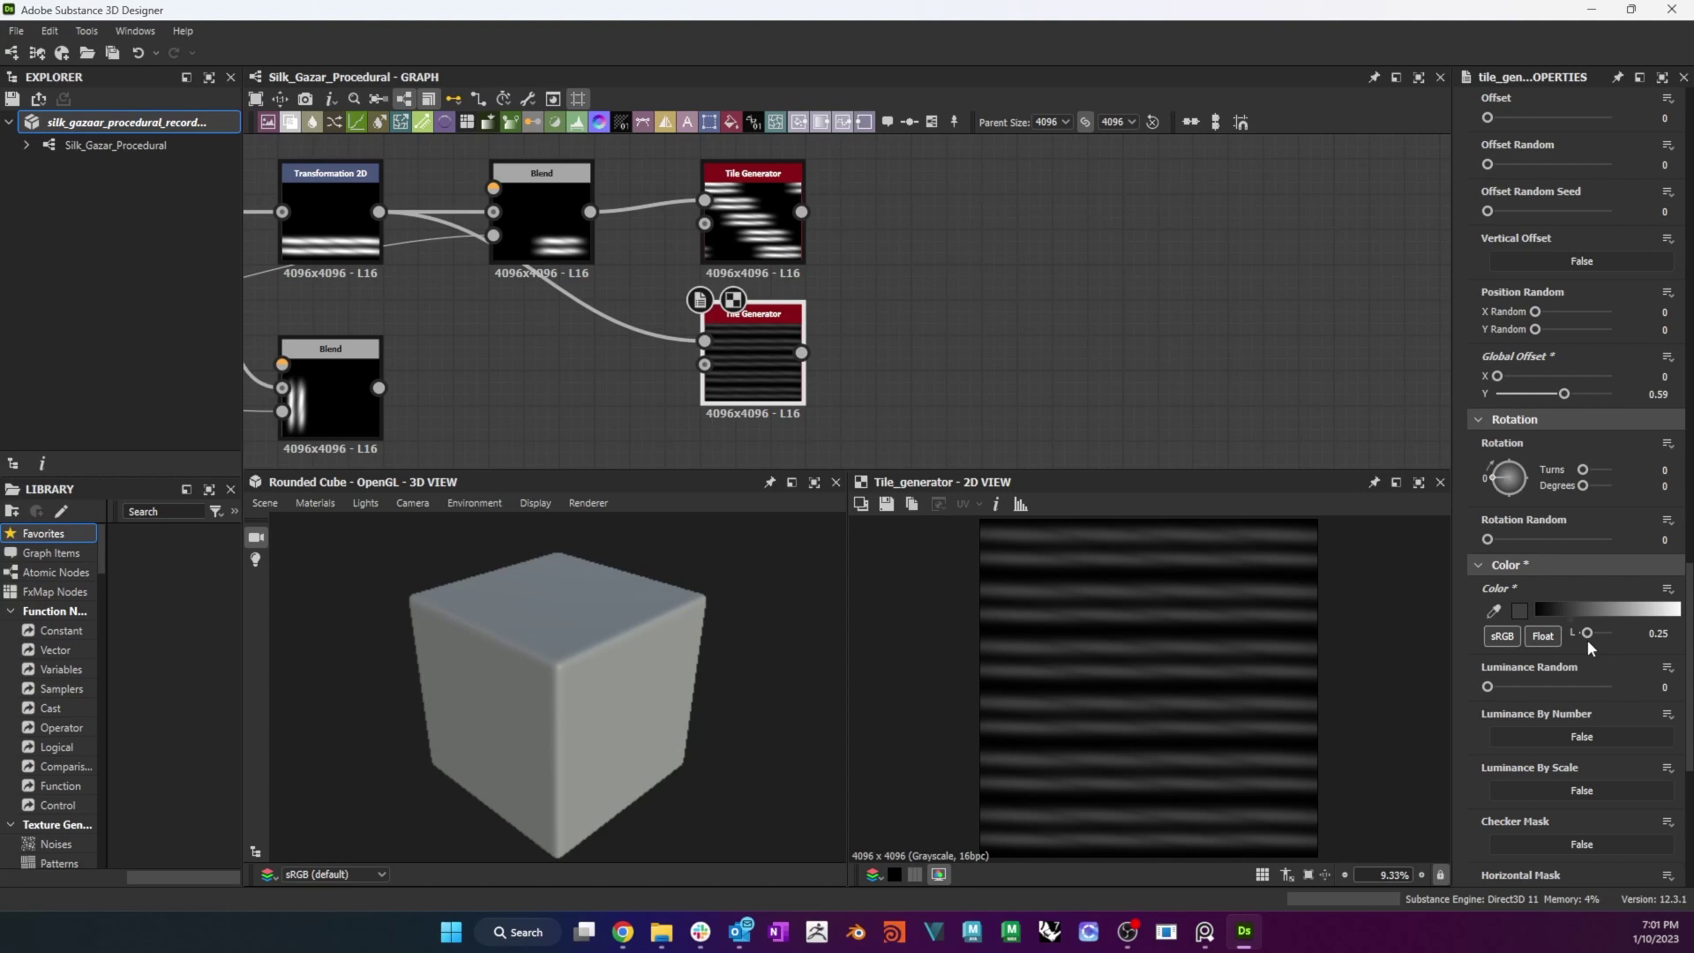
Add a Blend combining both Tile Generators, with the top one as Foreground.
drag(803, 212, 916, 188)
click(994, 278)
drag(801, 352, 925, 222)
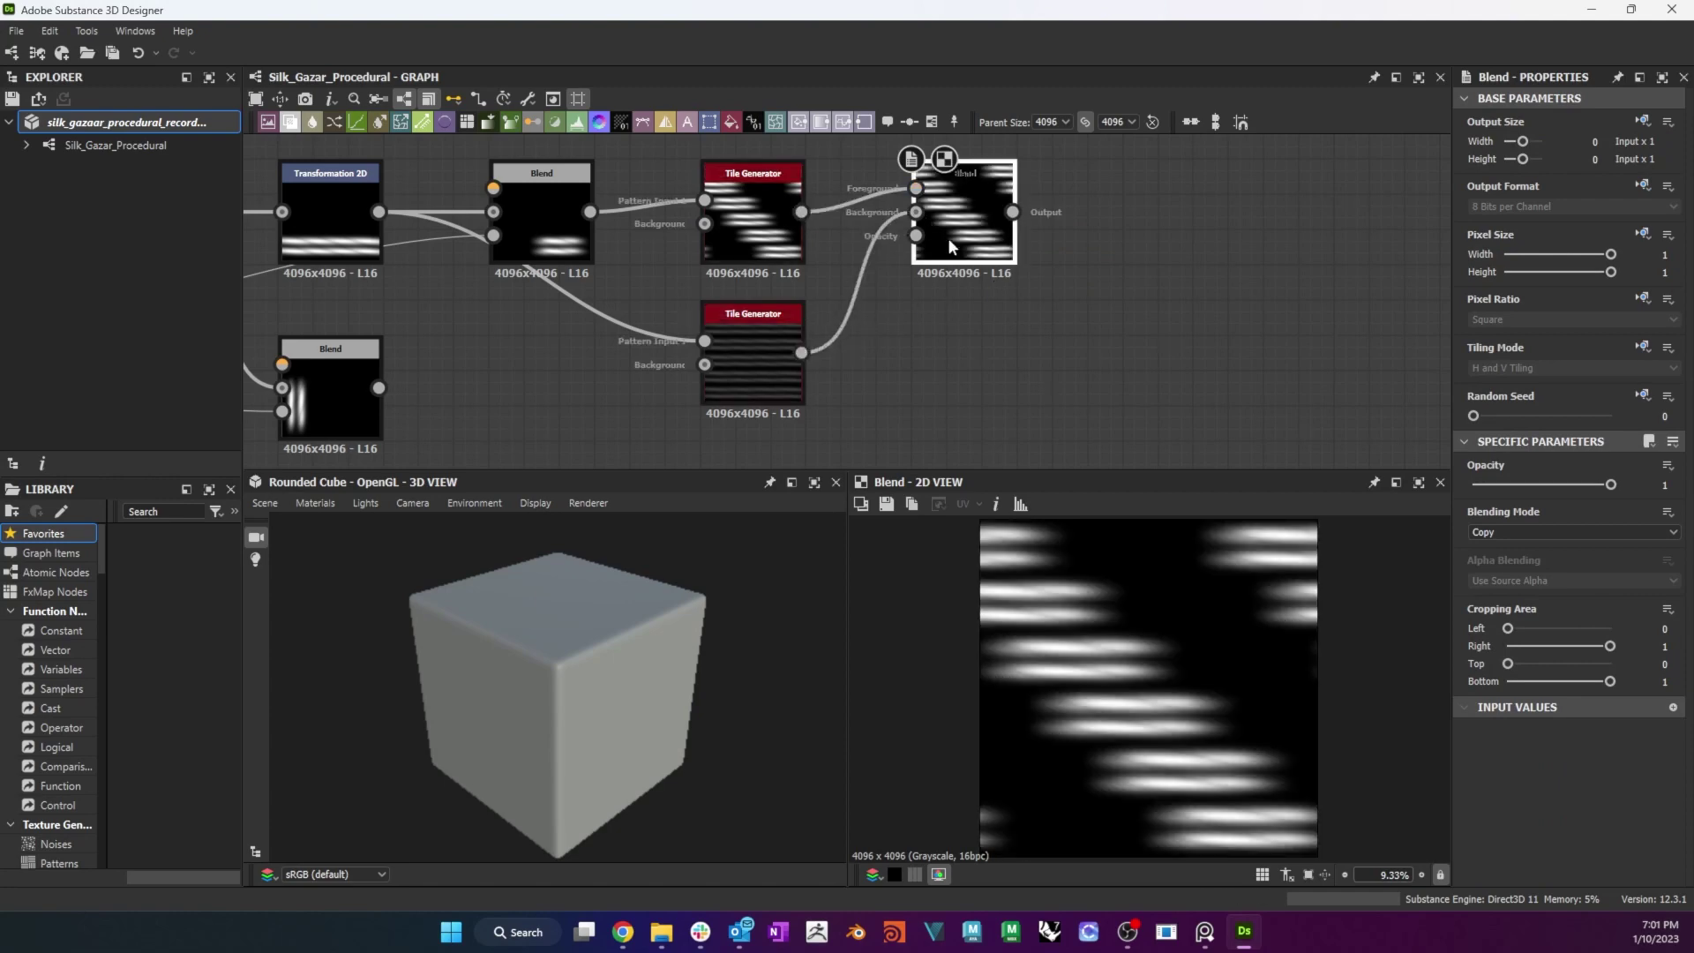
click(1574, 532)
Set the Blend to Max (Lighten), then add a second Max (Lighten) Blend with the vertical stripes as Foreground.
click(1553, 607)
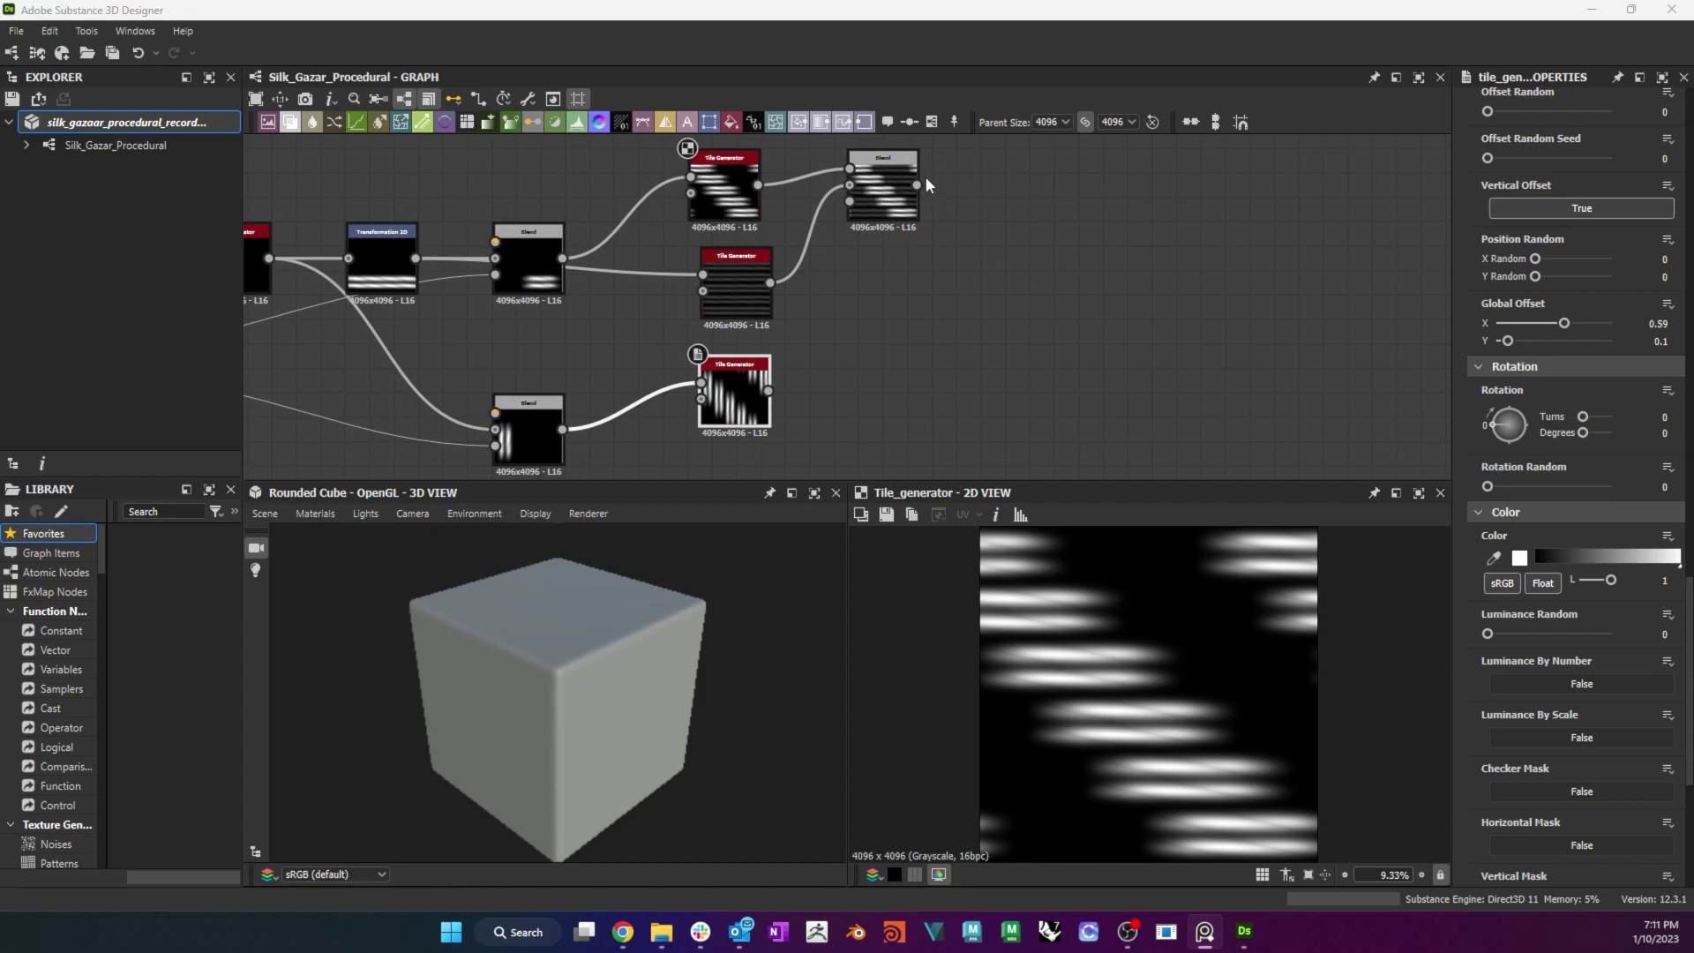
drag(918, 185, 1028, 287)
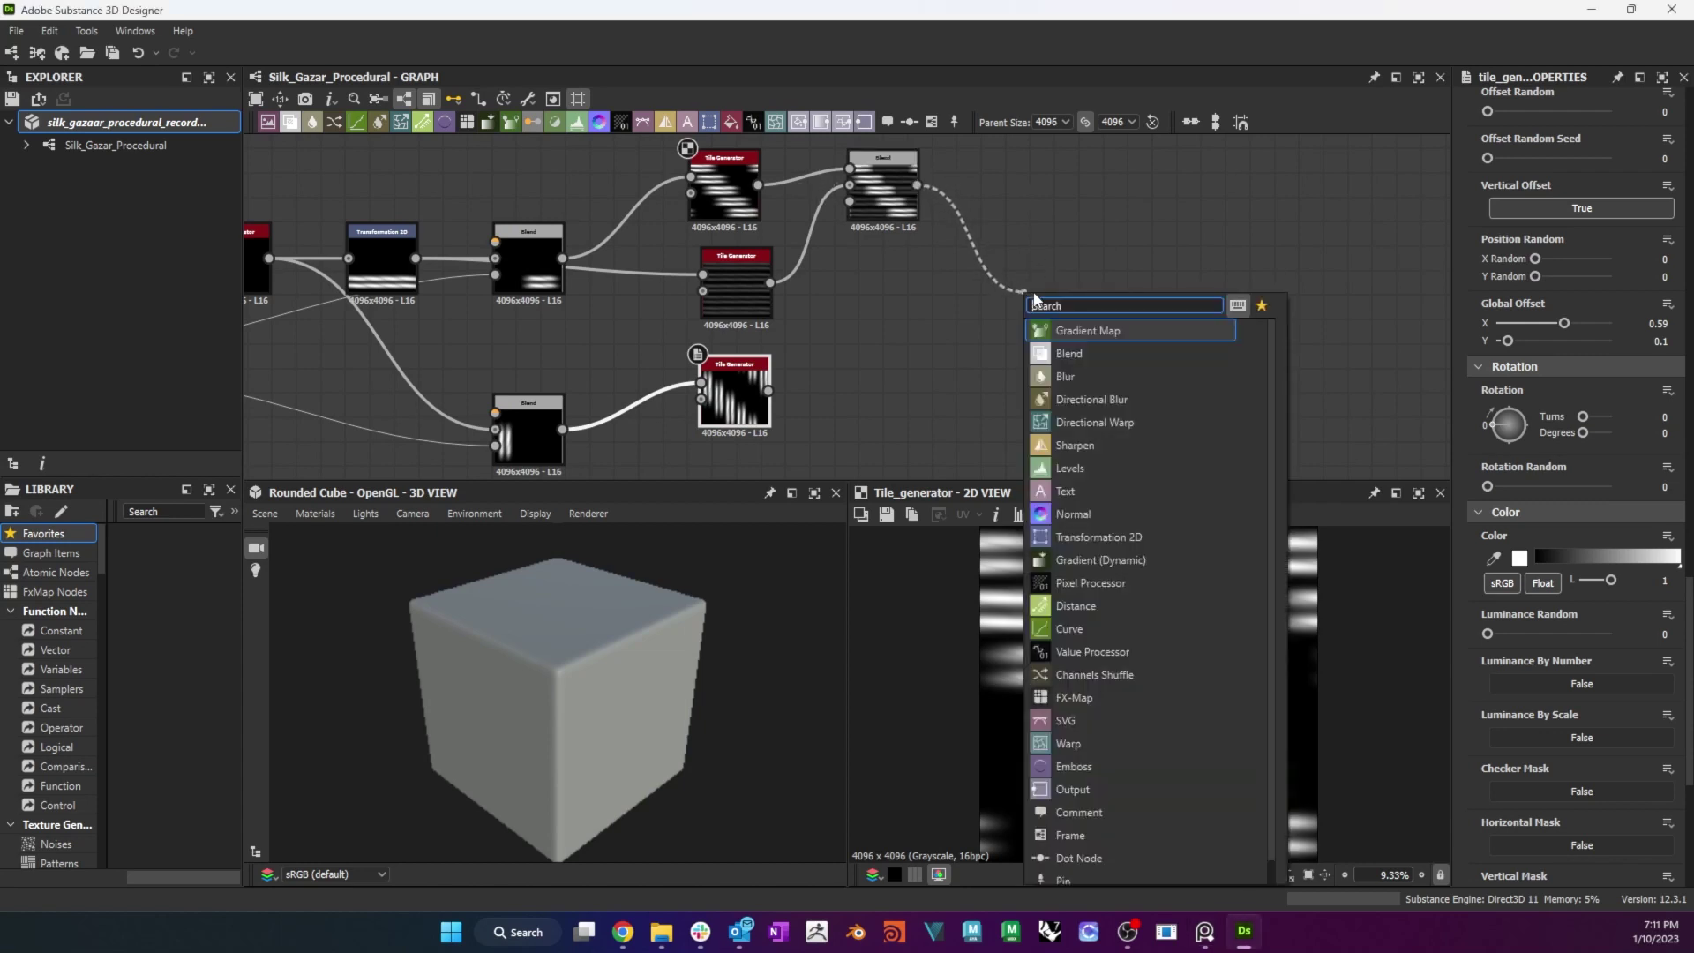
click(1093, 358)
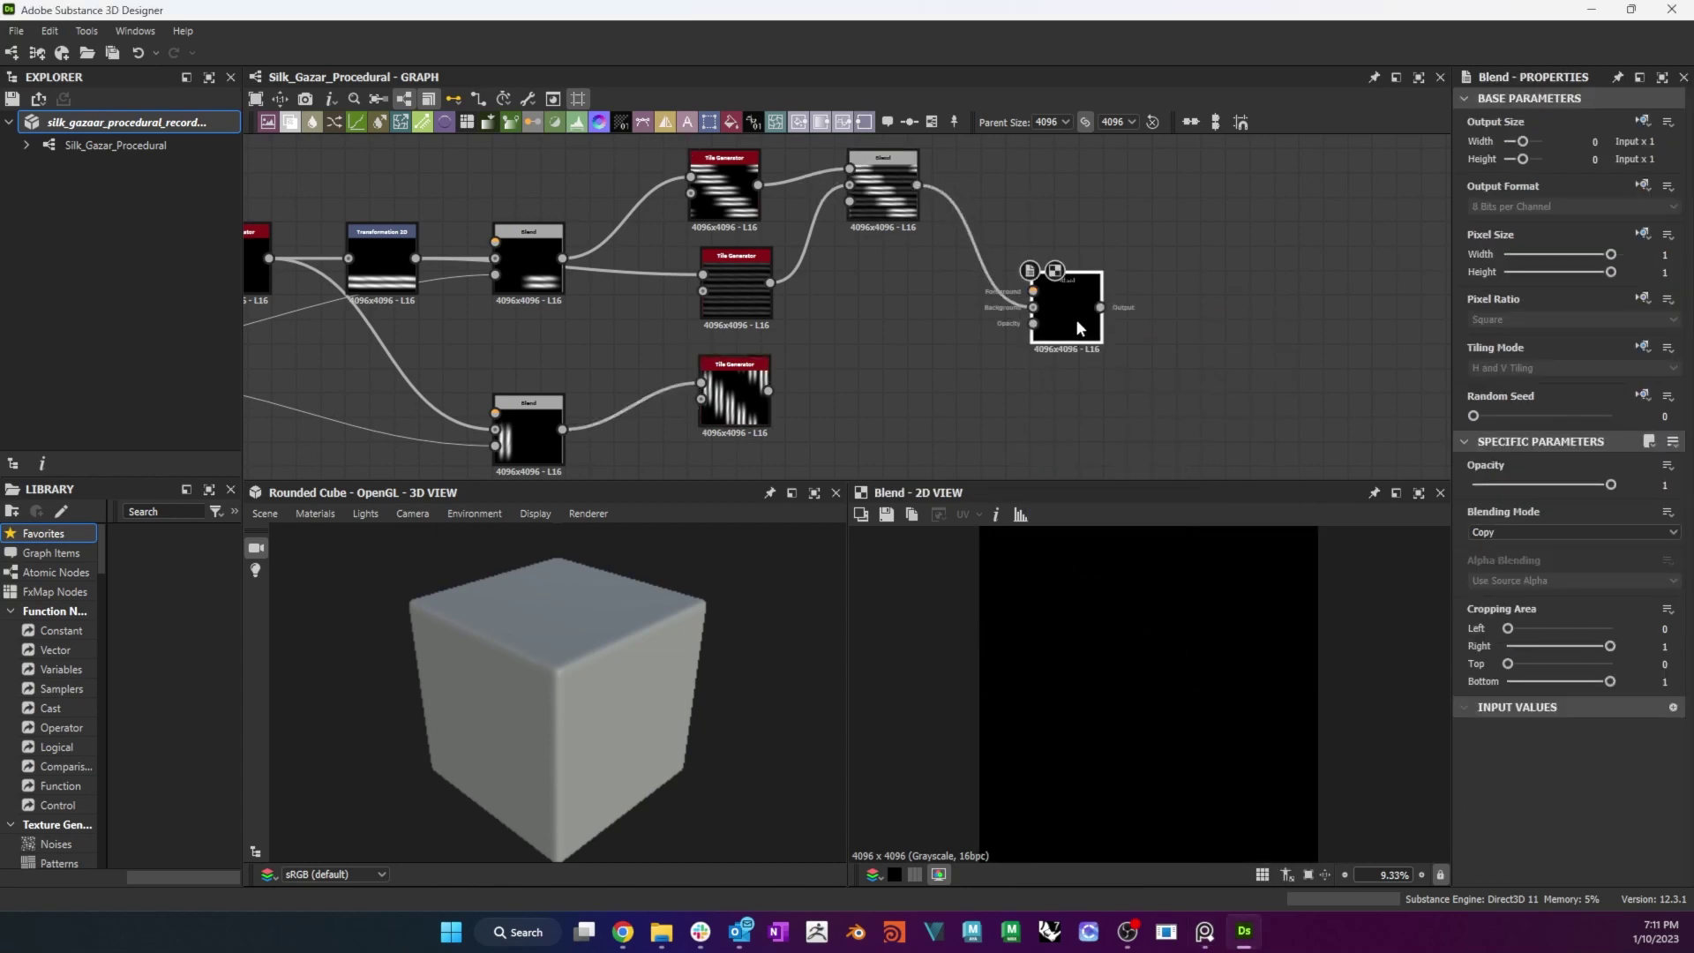
drag(768, 391, 1034, 292)
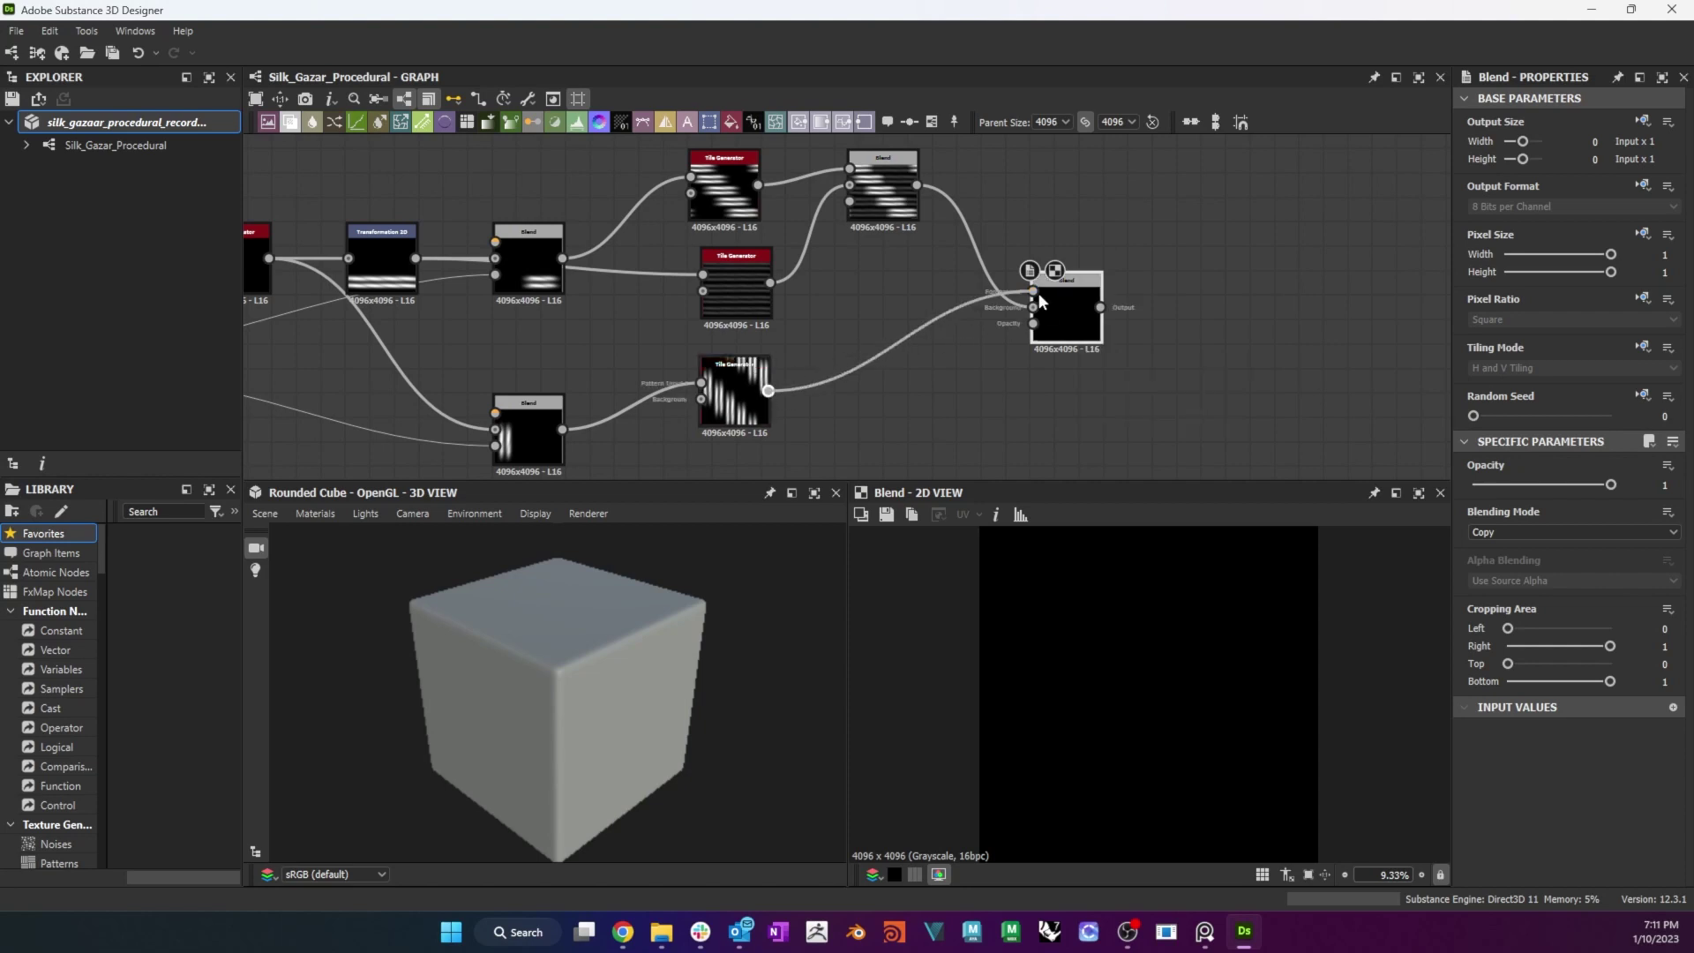
click(1569, 531)
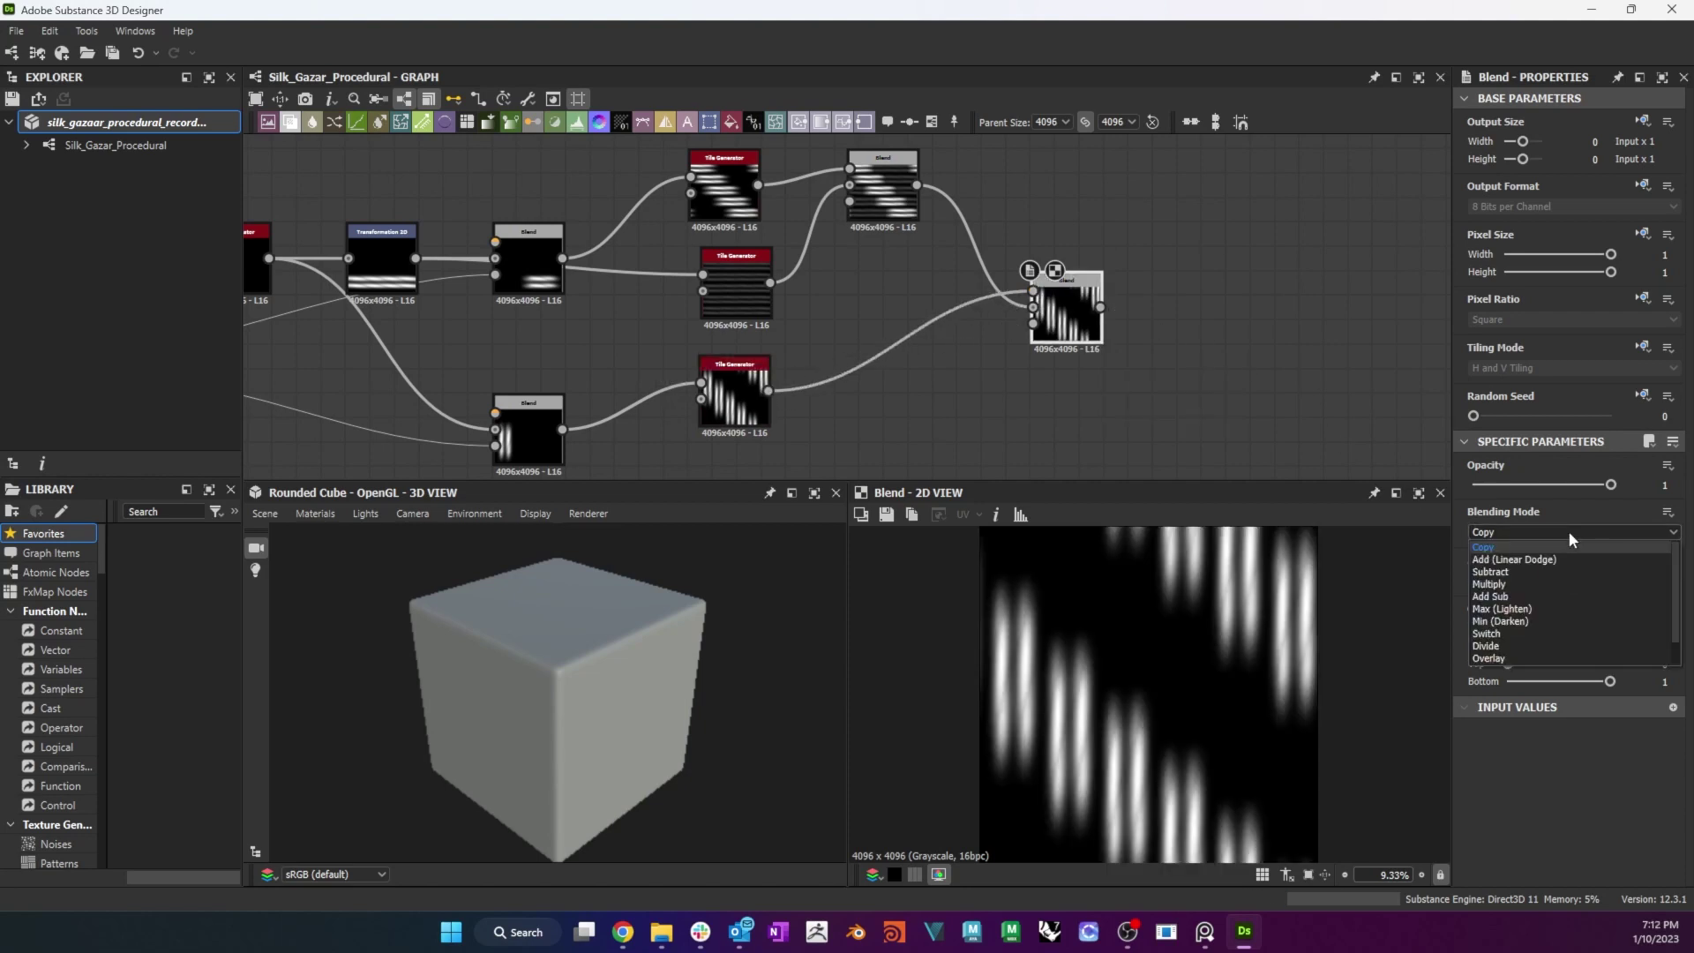
click(1547, 609)
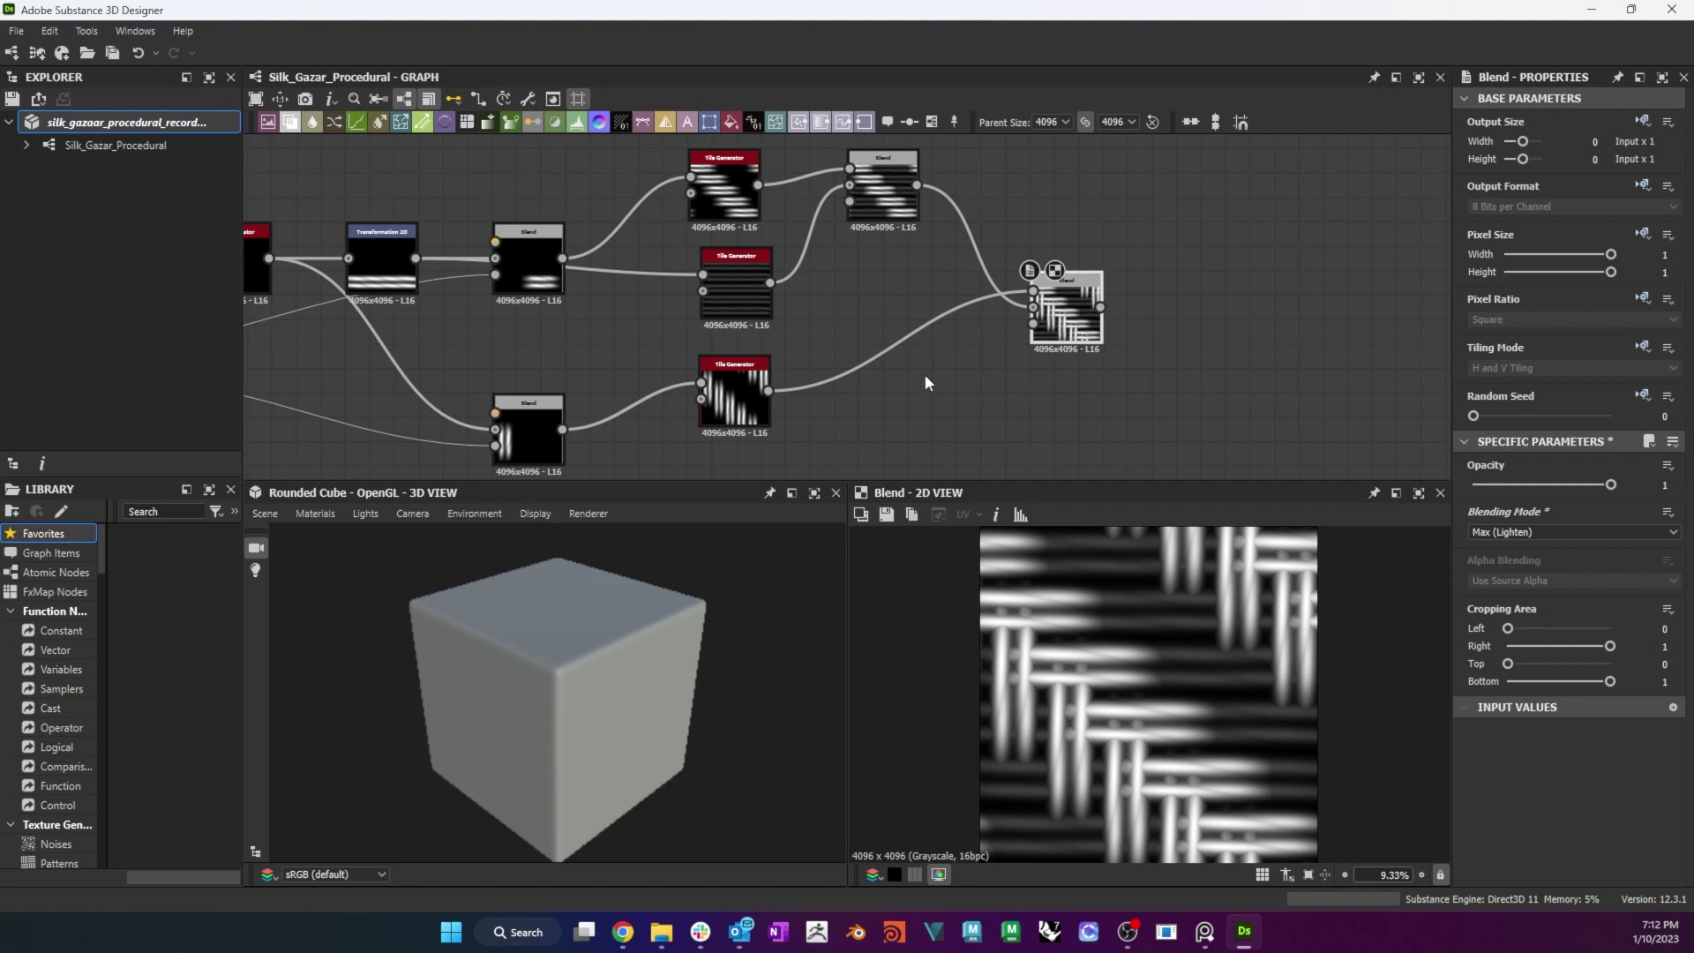
Preview the woven result and shift the vertical-stripe Tile Generator's global X offset to 0.26.
click(741, 383)
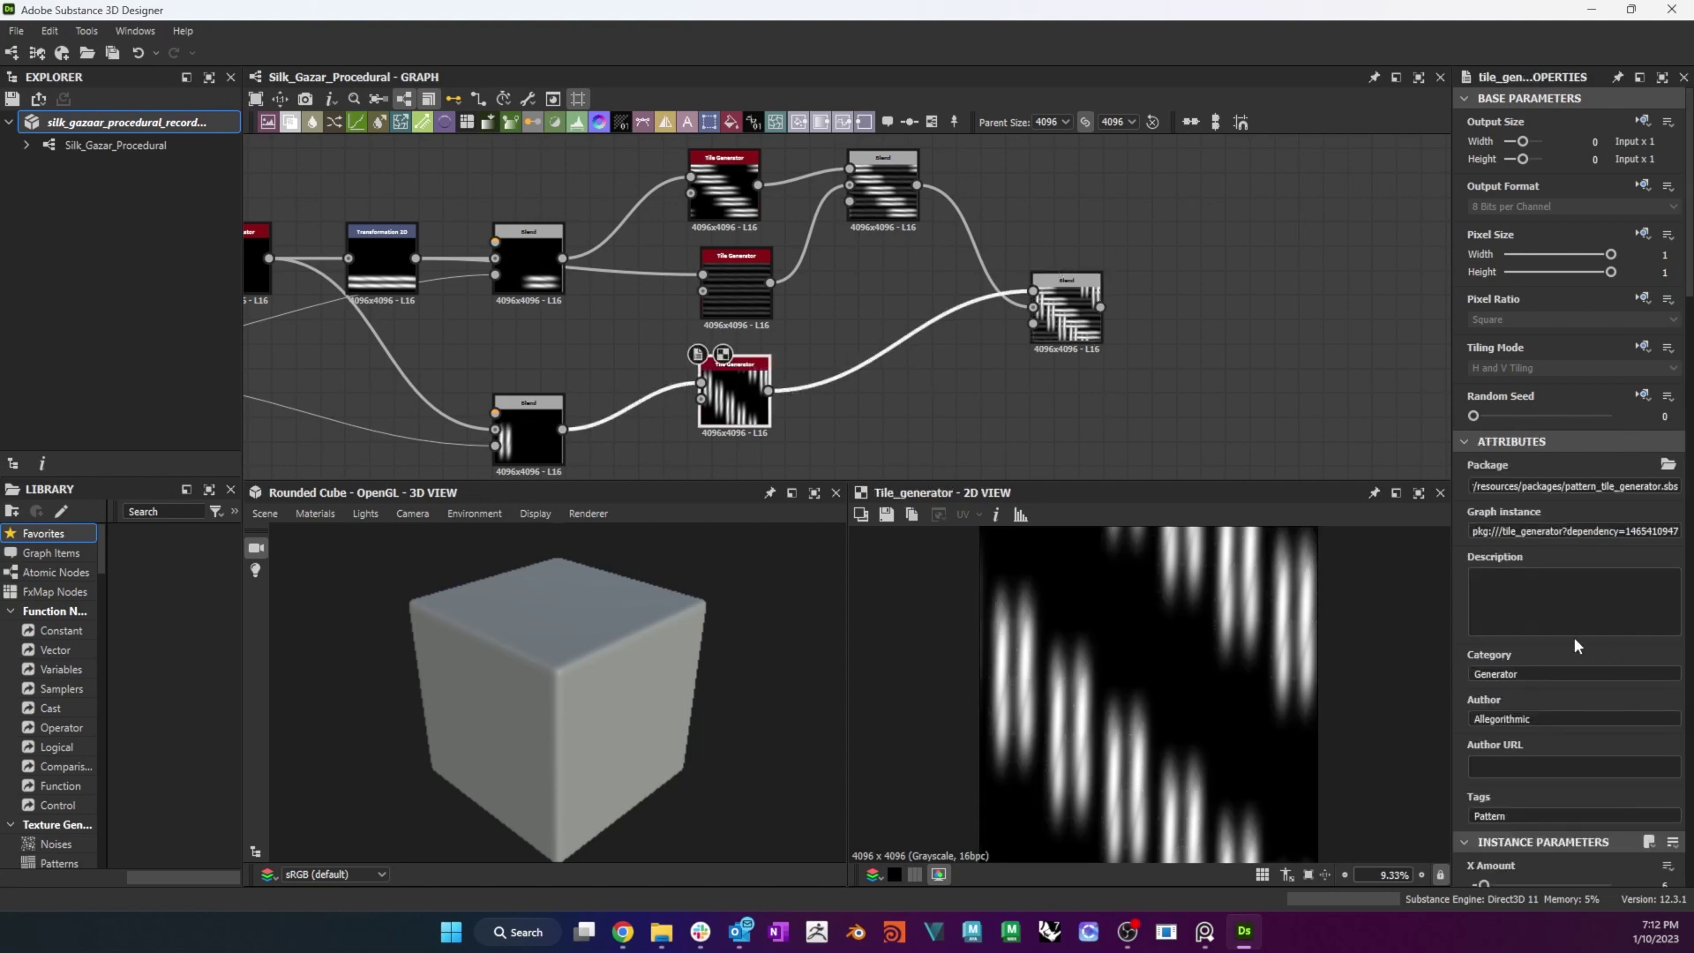
double_click(1068, 309)
click(741, 397)
scroll(1579, 647, down, 3)
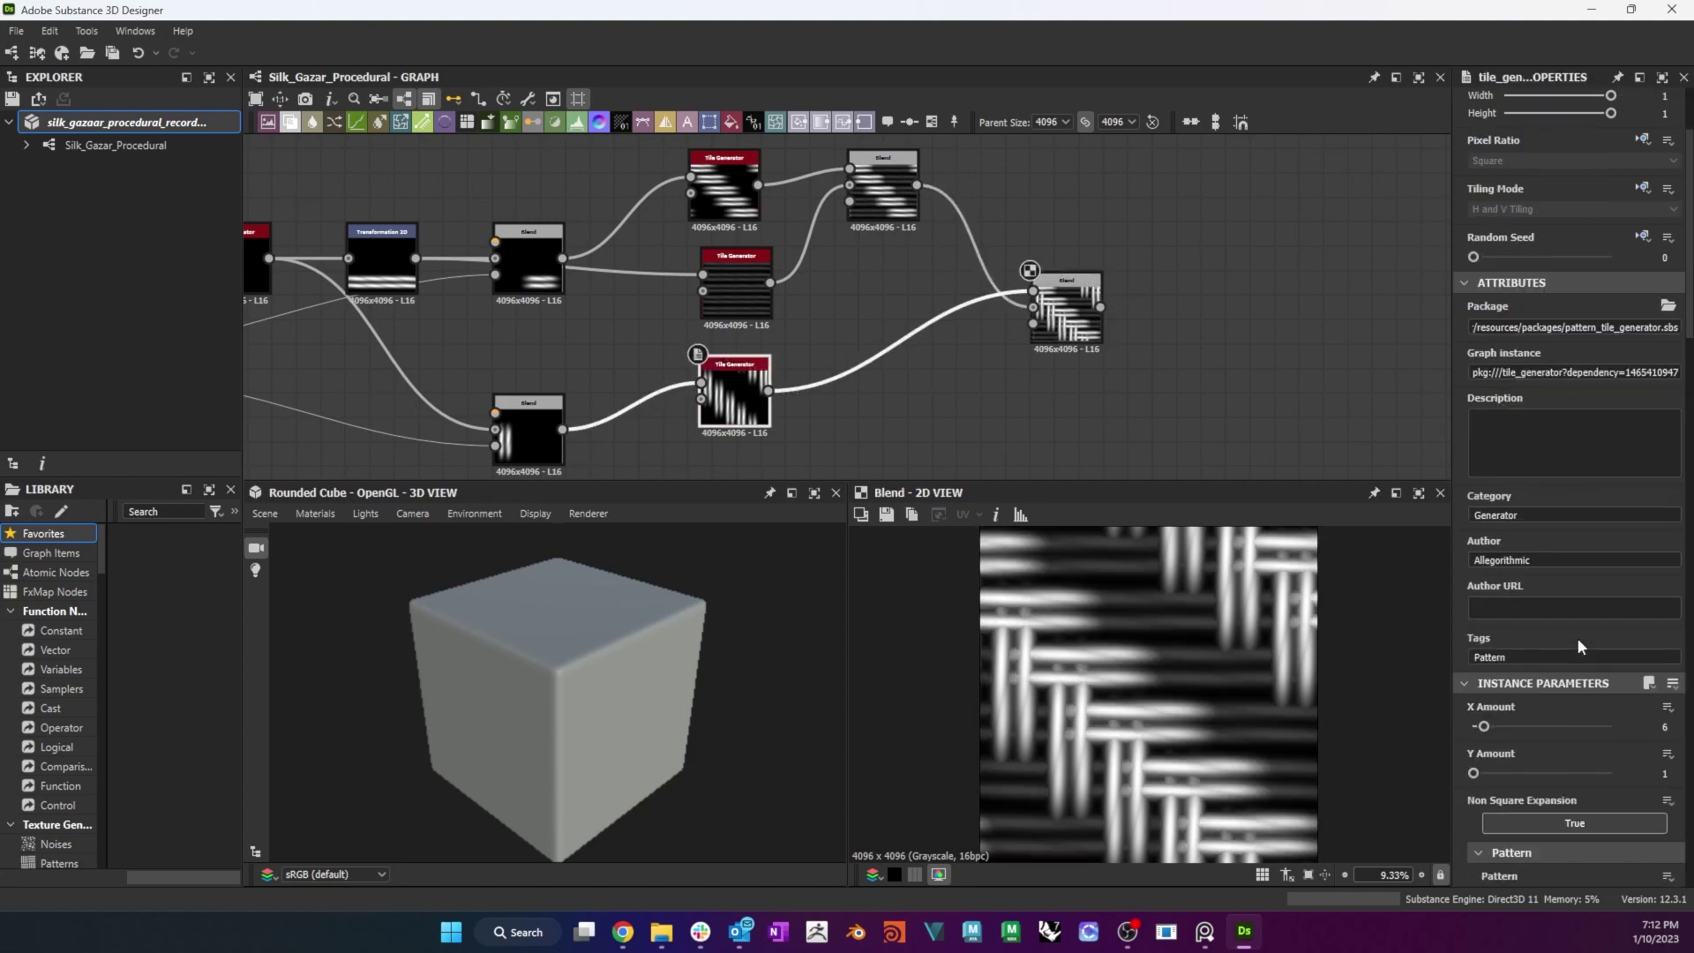
scroll(1578, 638, down, 10)
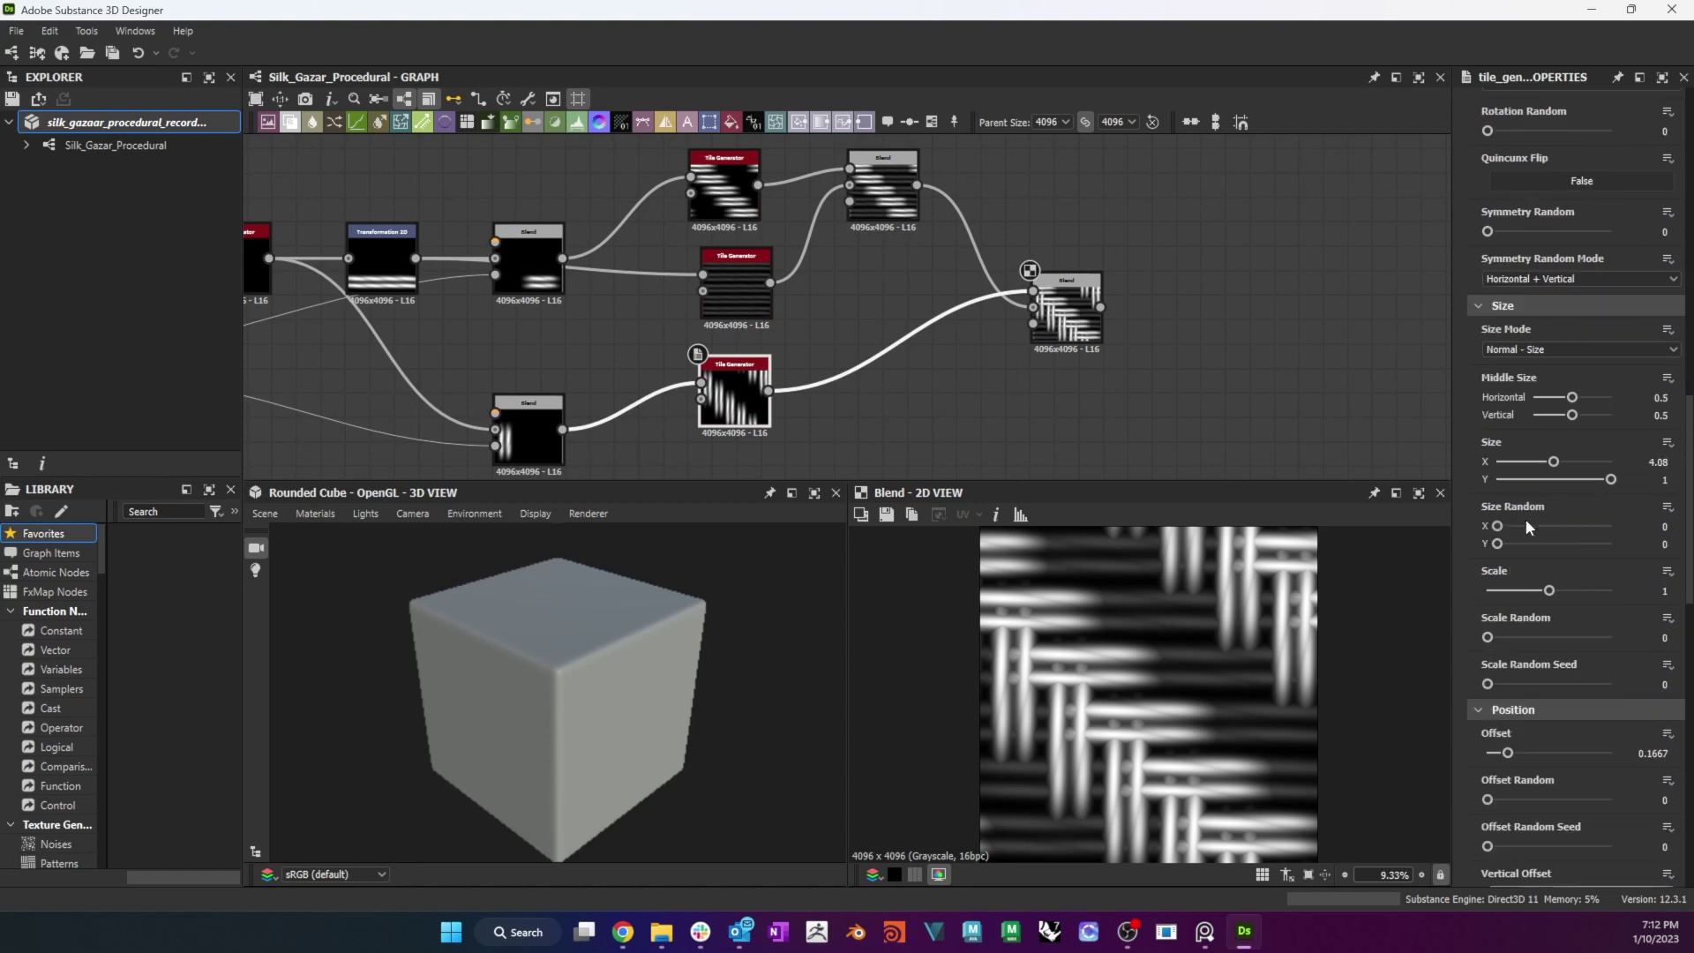
scroll(1527, 525, down, 4)
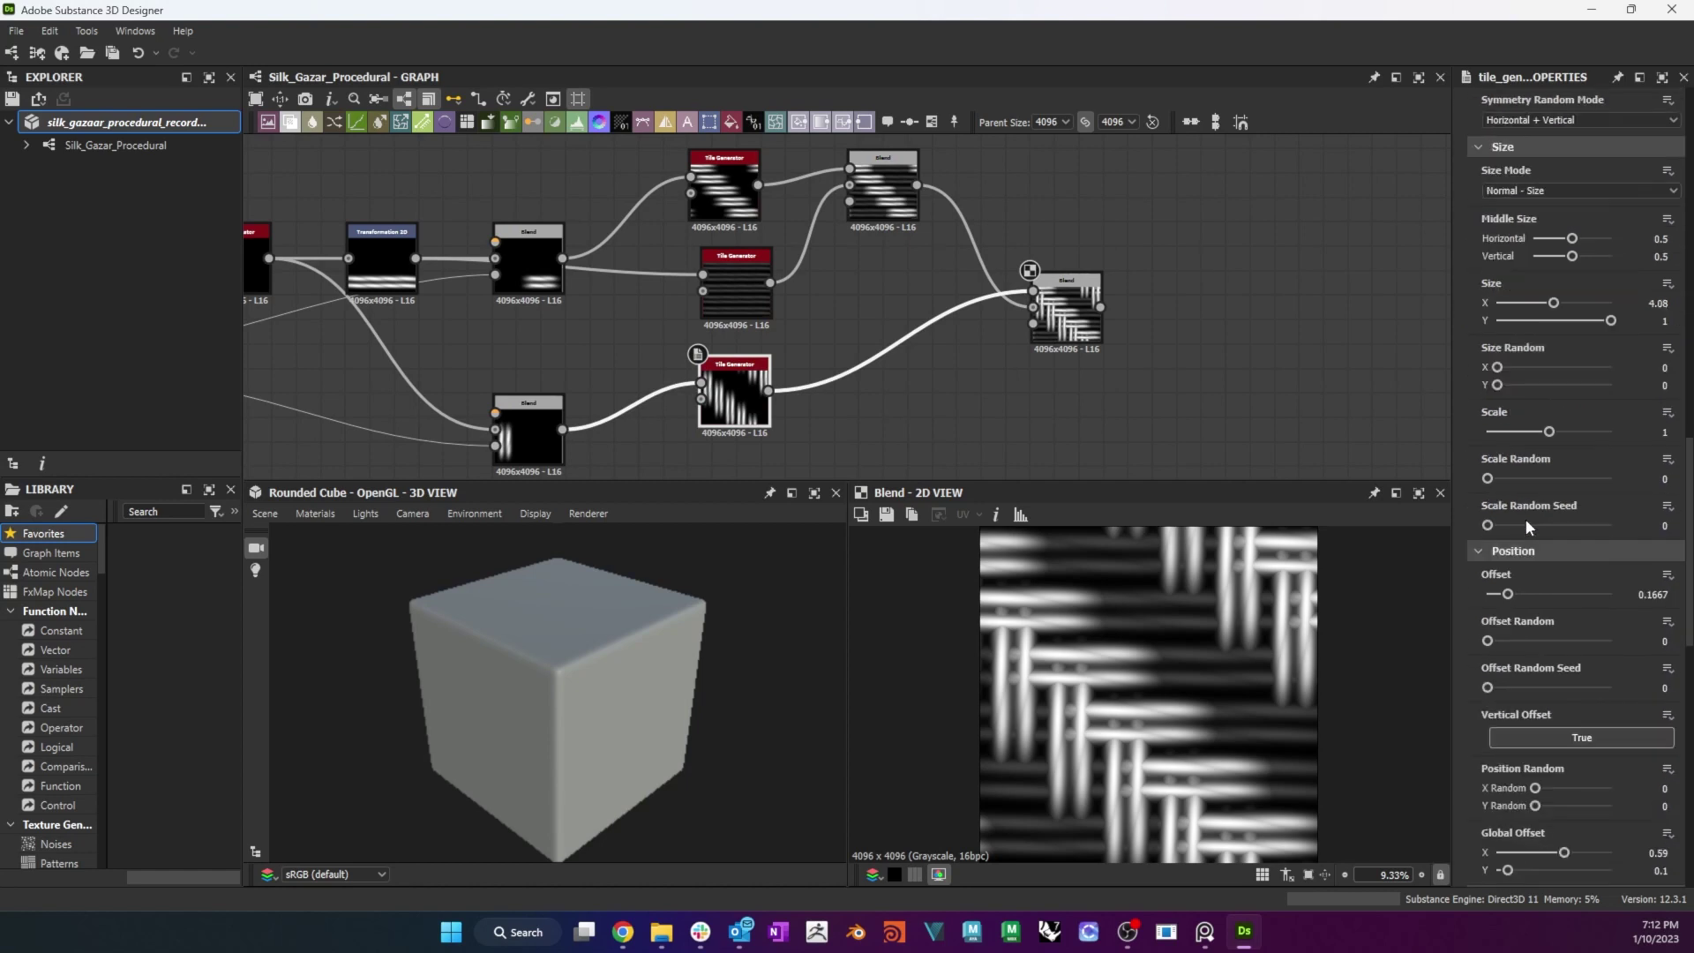
scroll(1527, 526, down, 2)
drag(1564, 588, 1505, 605)
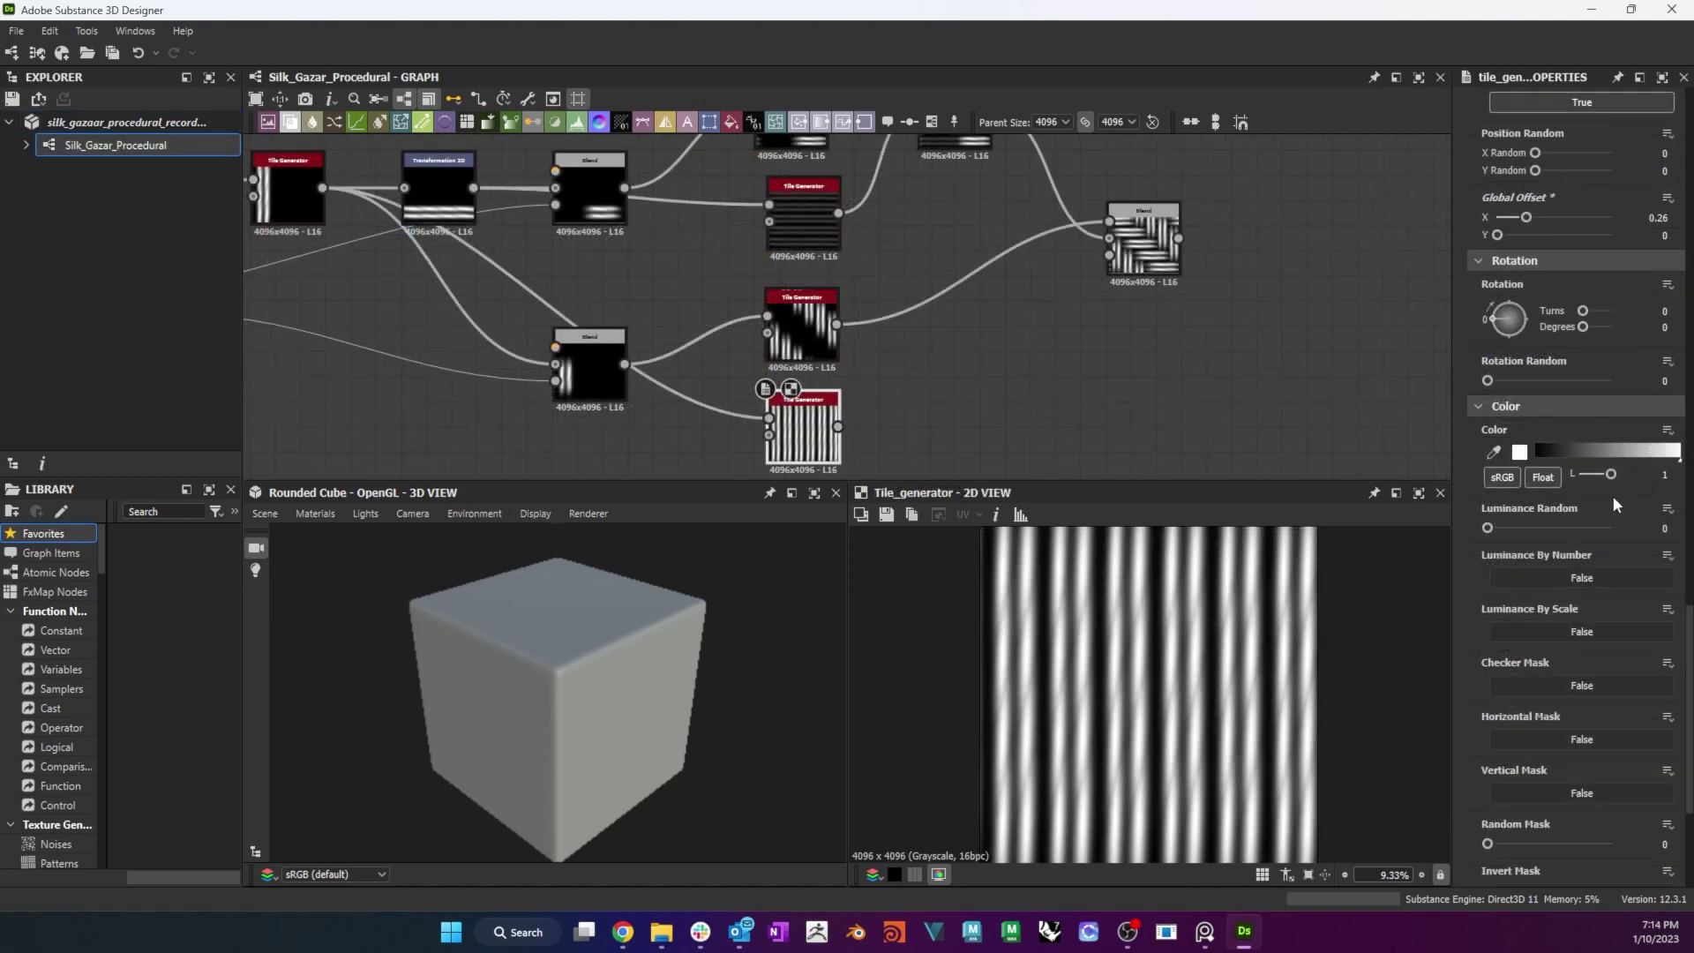
Set the new vertical Tile Generator's luminance to 0.25.
click(1663, 475)
text(0.25)
key(Return)
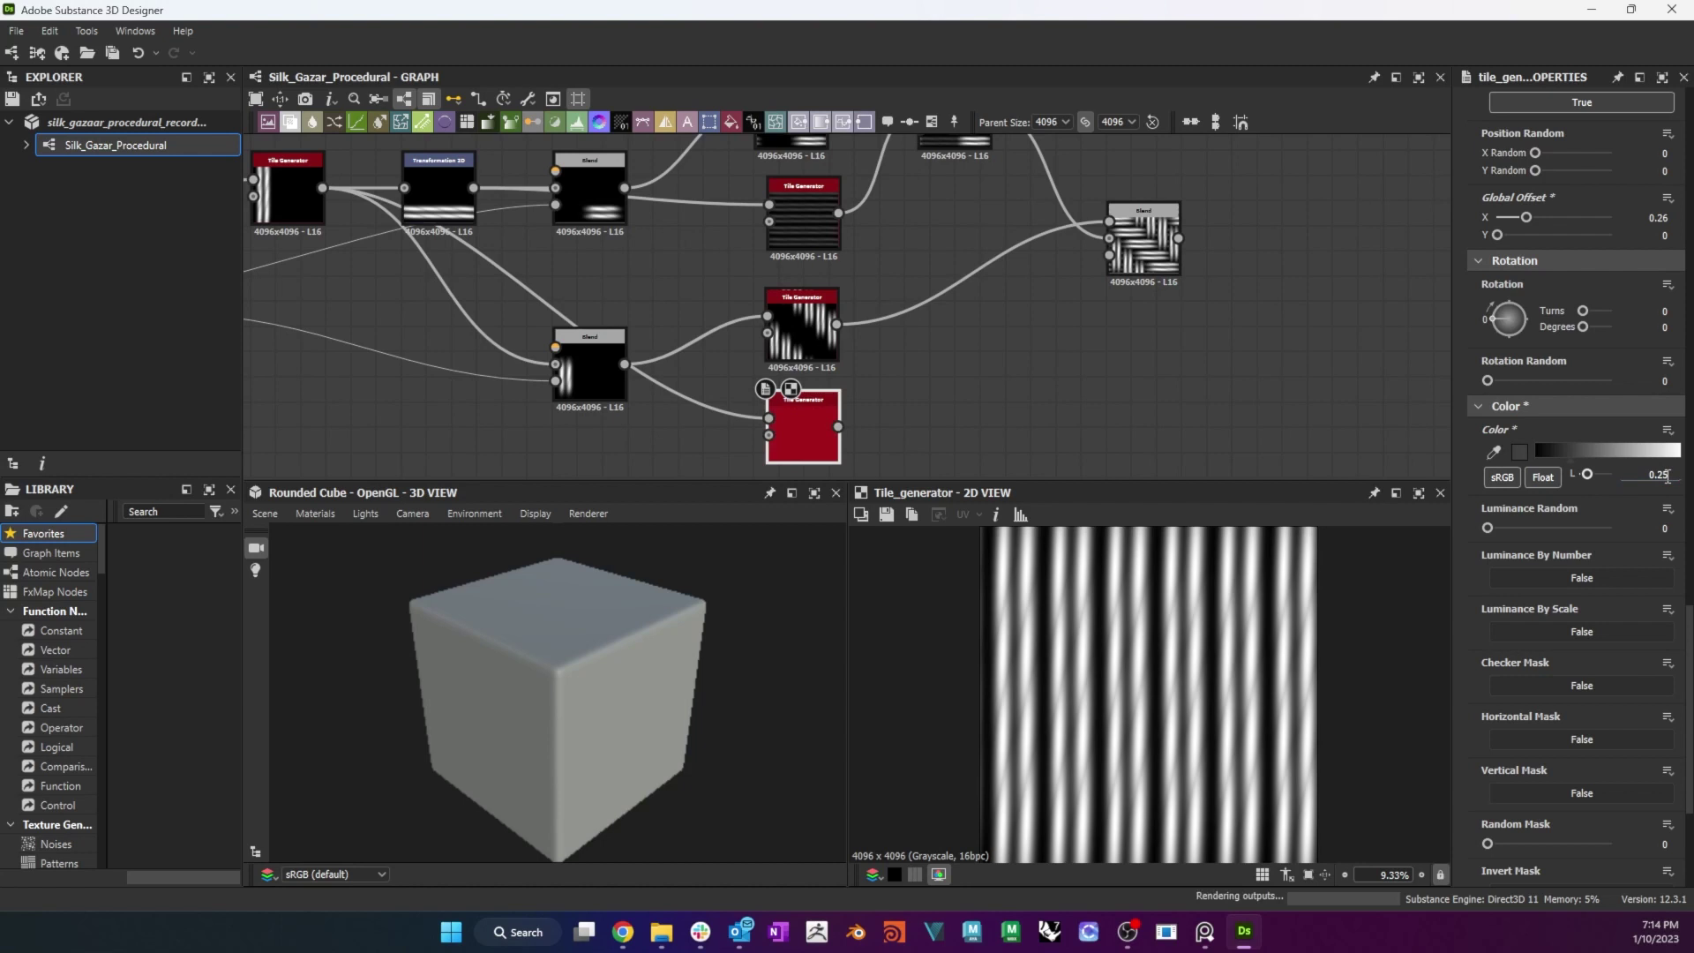
middle_drag(966, 347, 923, 354)
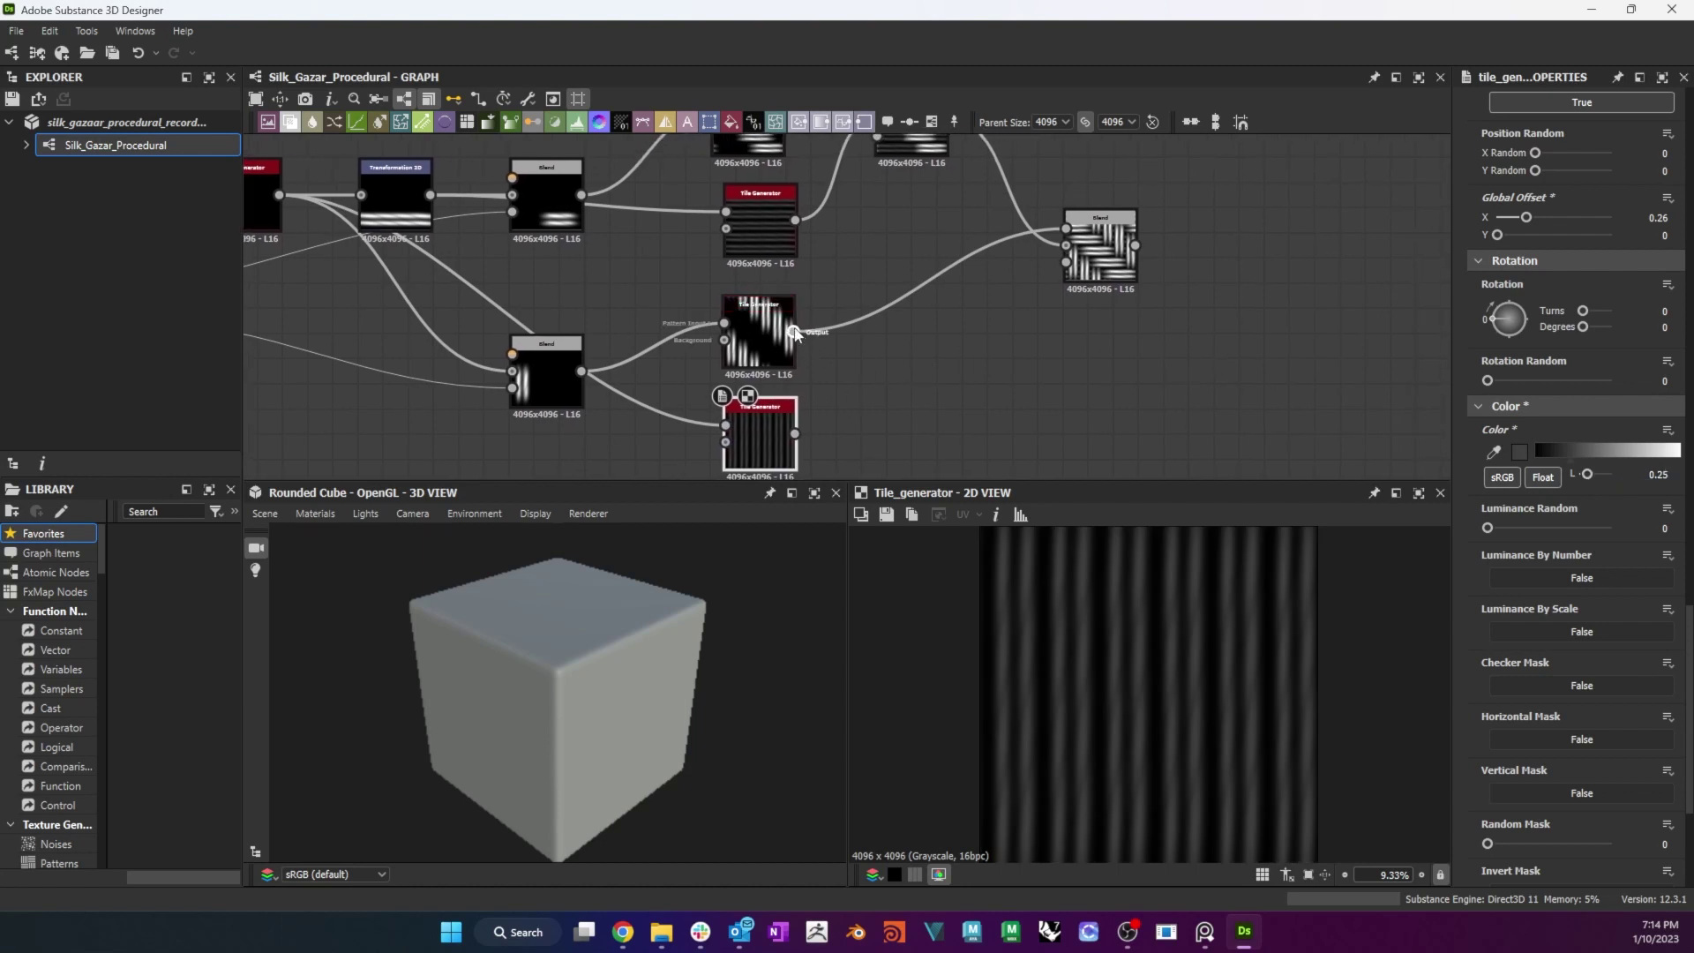
Merge both vertical Tile Generators in a Max (Lighten) Blend feeding the final Blend's Background.
drag(794, 332, 909, 370)
click(1013, 405)
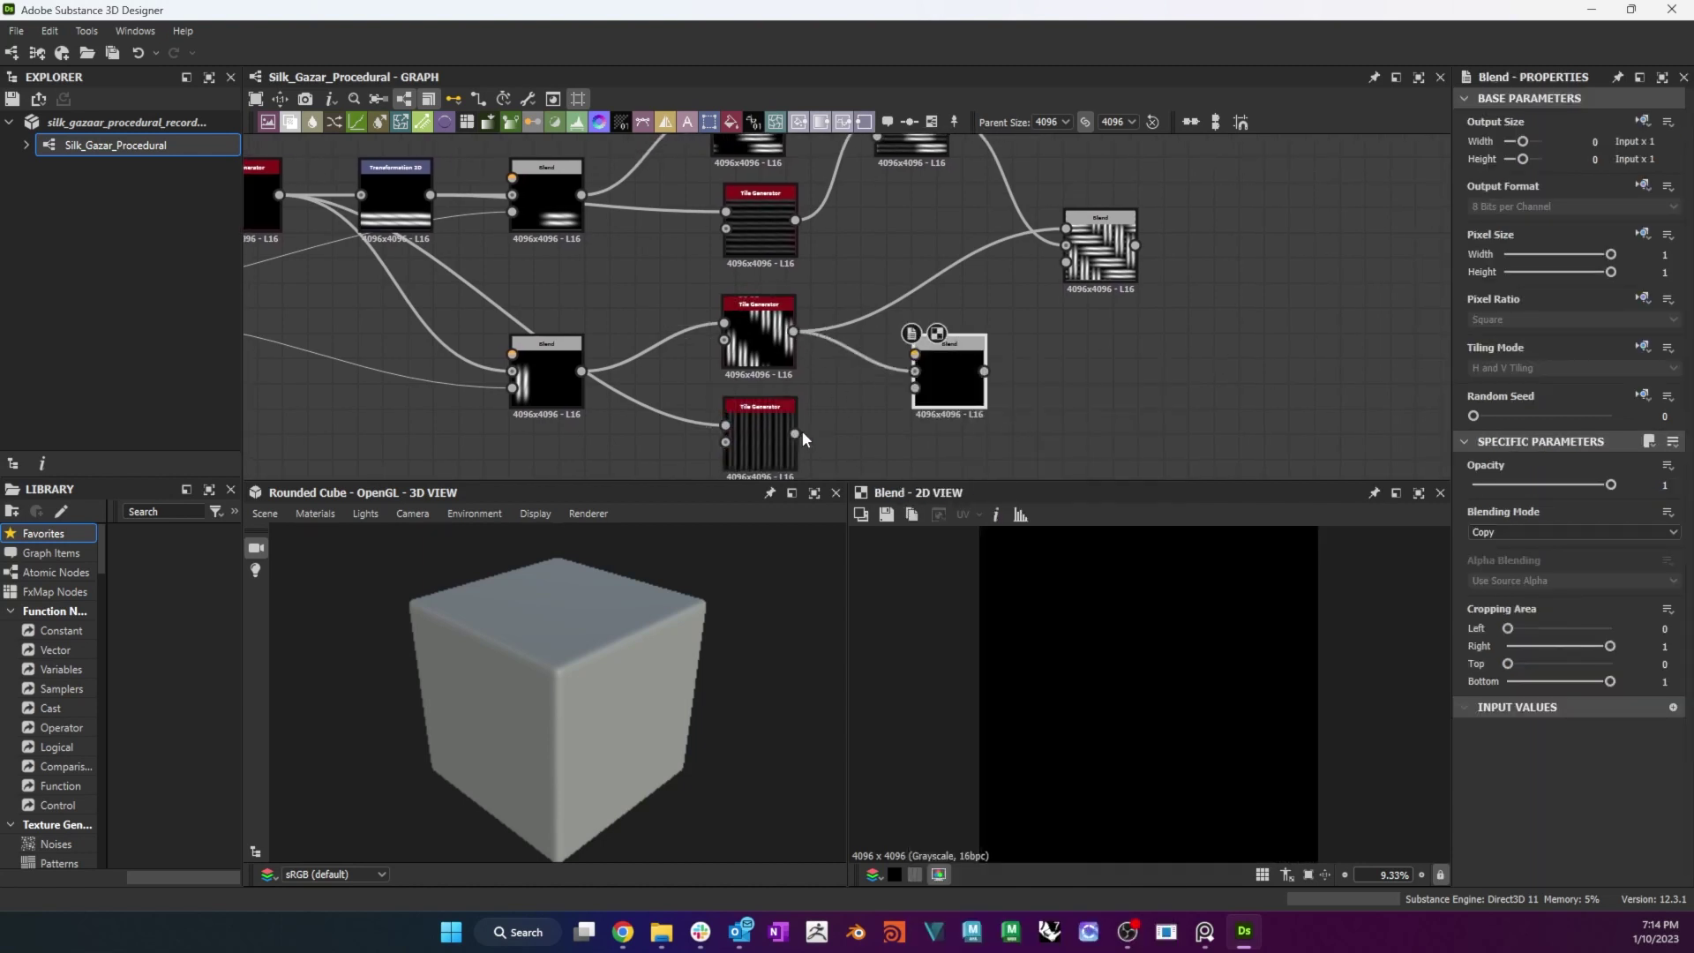
drag(795, 433, 944, 409)
click(1590, 532)
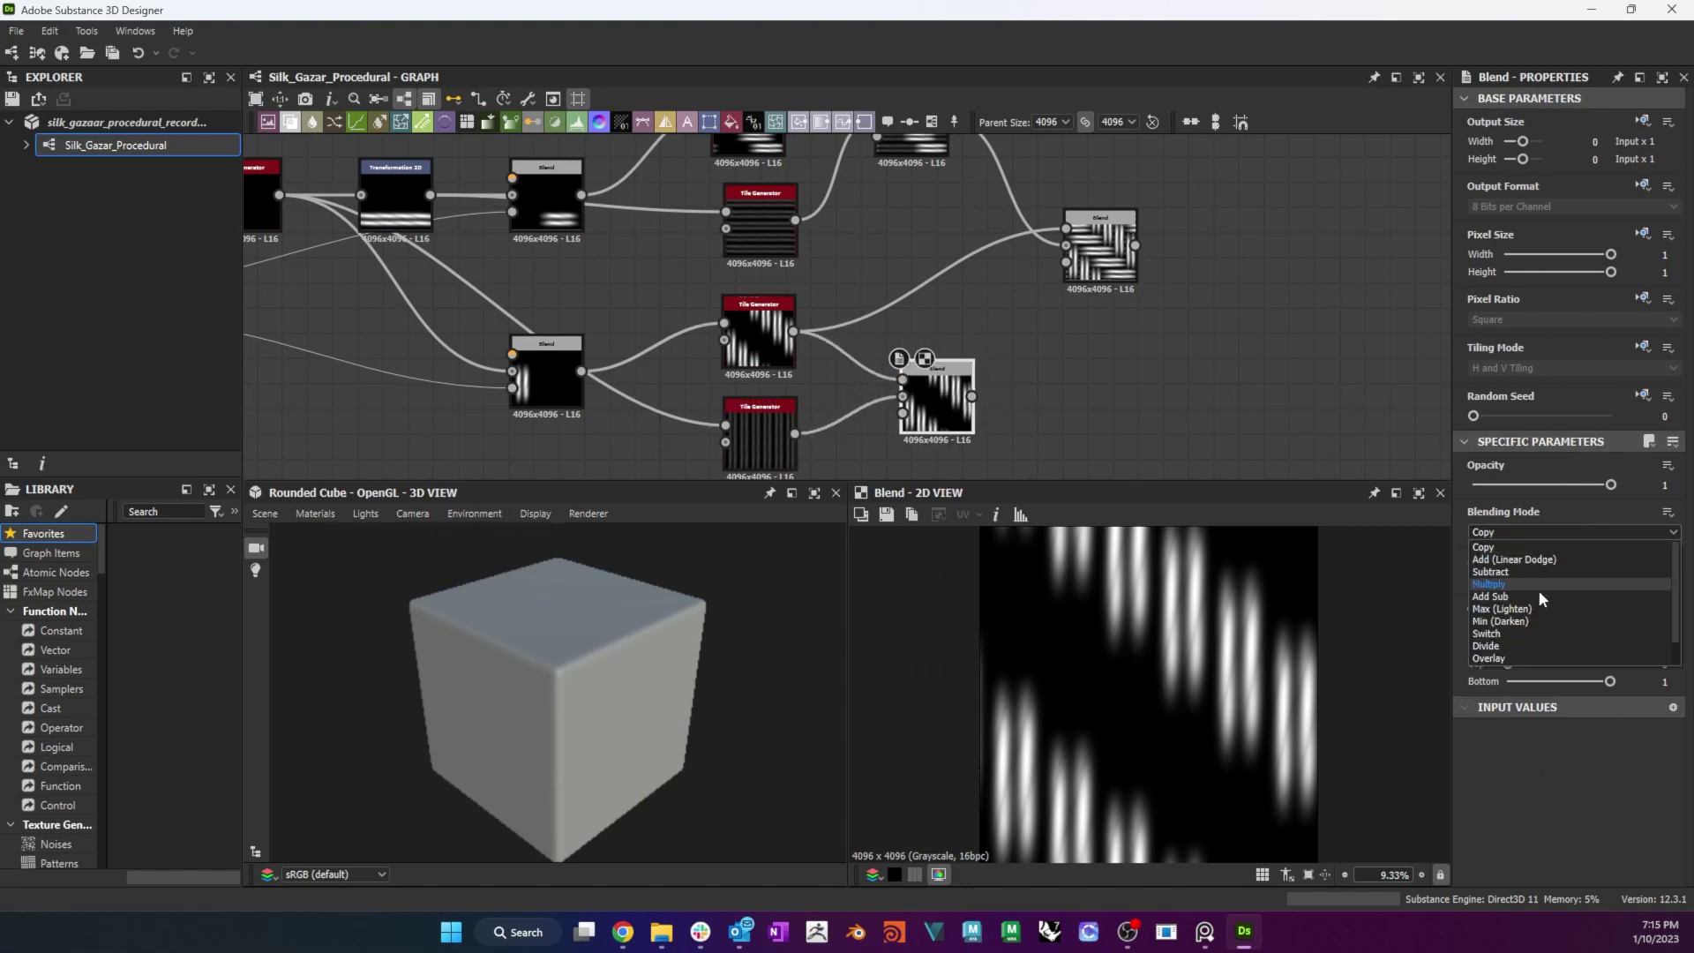
click(1549, 607)
middle_drag(1237, 308, 1094, 350)
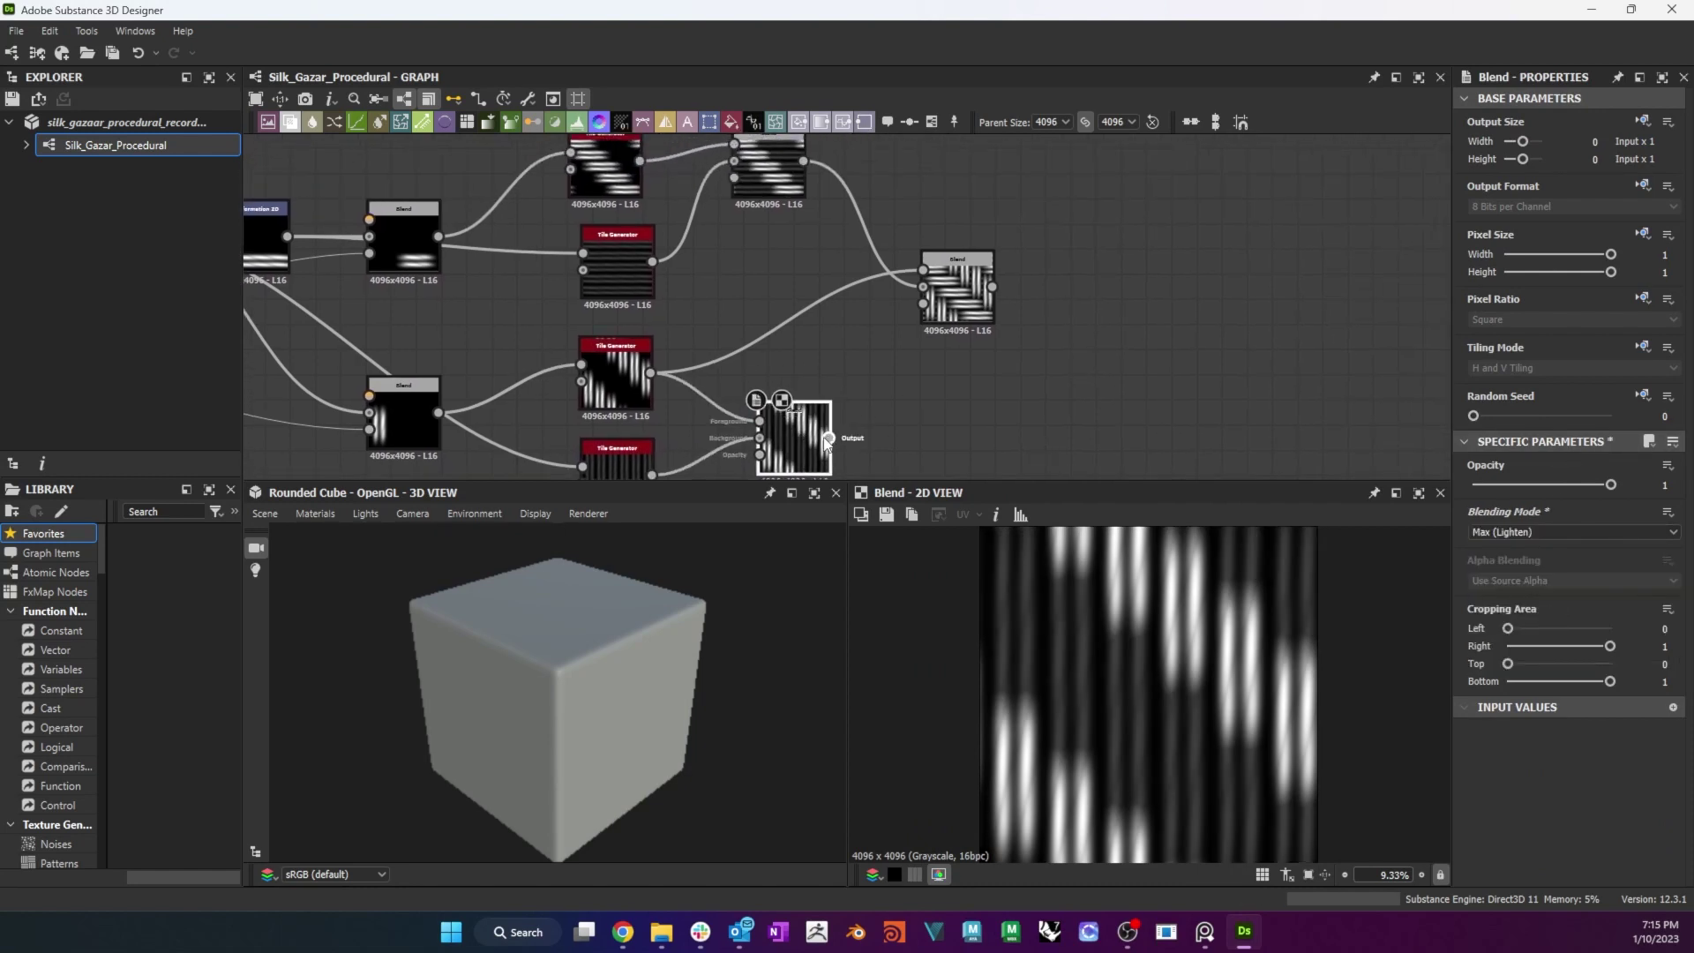
drag(850, 393, 923, 286)
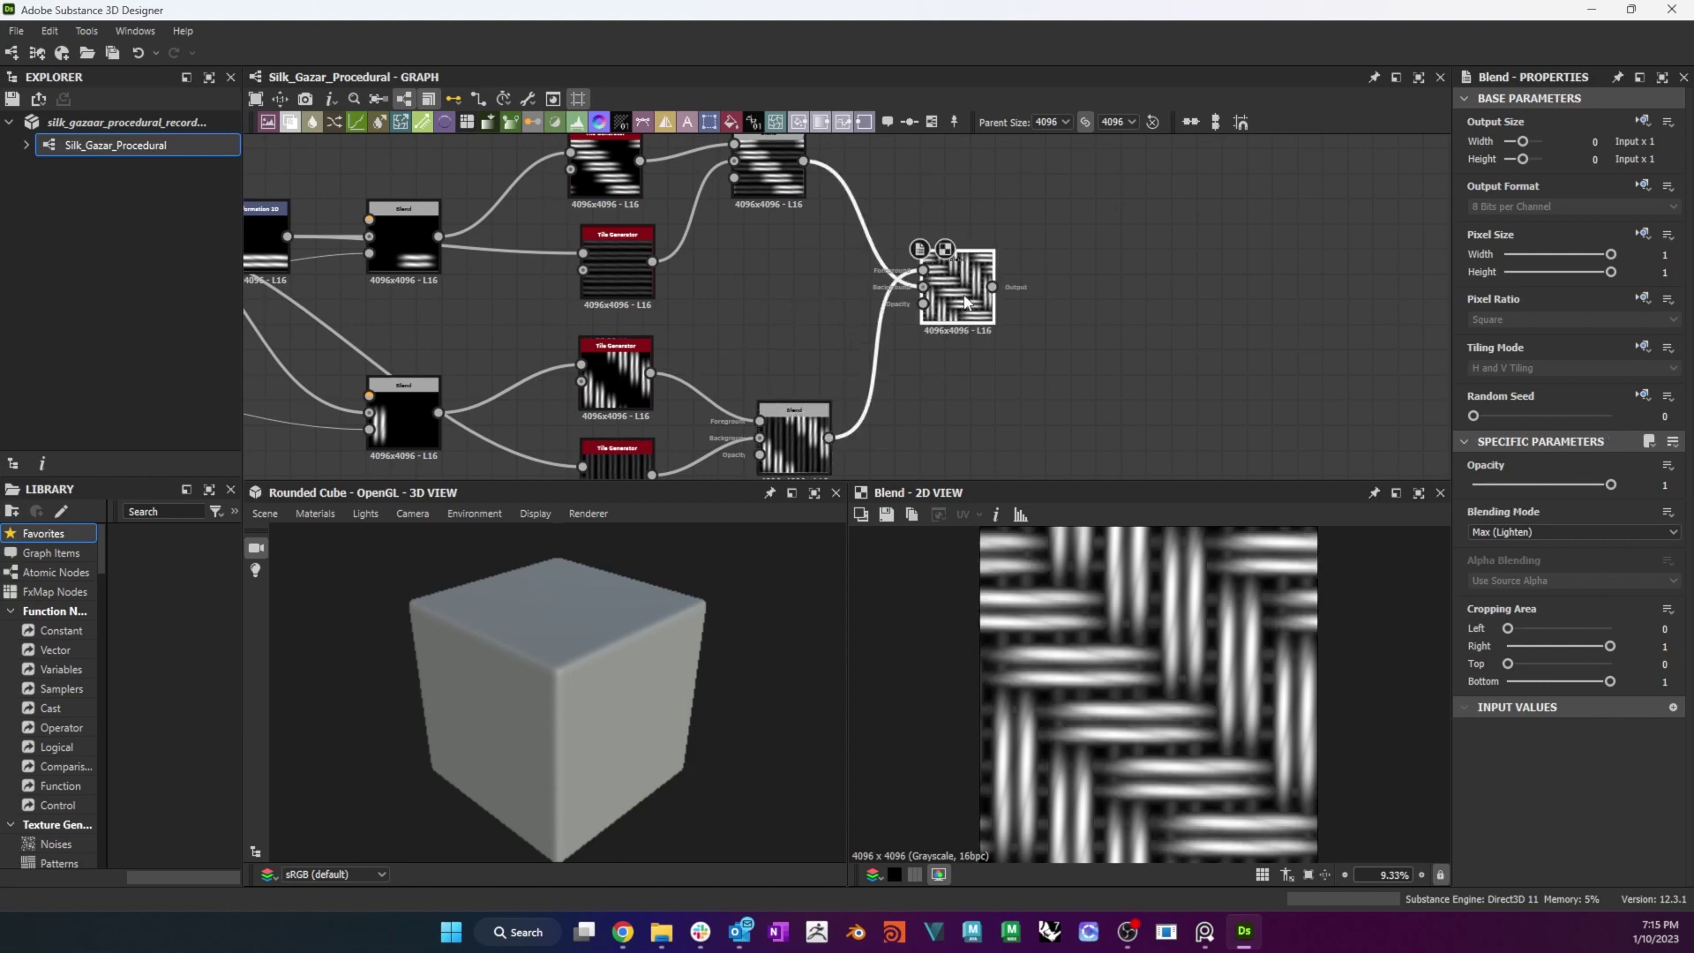
middle_drag(1089, 289, 1459, 272)
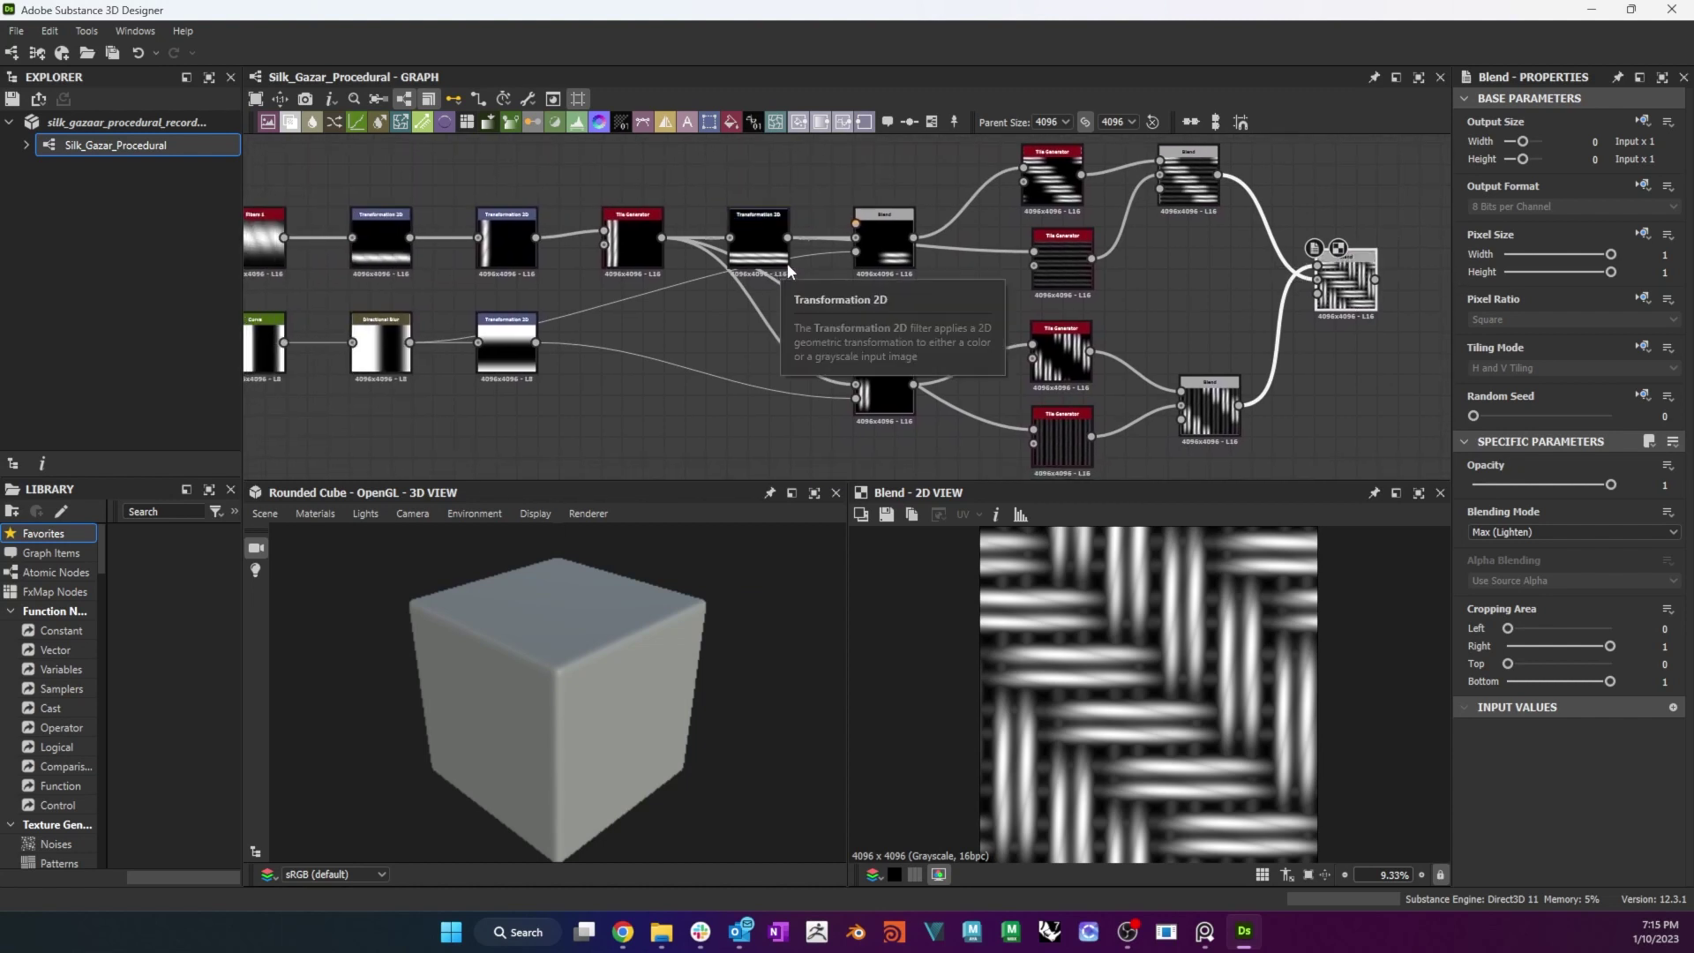
Marquee-select every weave node, wrap them with Add Frame, and select the frame's title for renaming.
scroll(787, 263, down, 2)
drag(1360, 474, 314, 149)
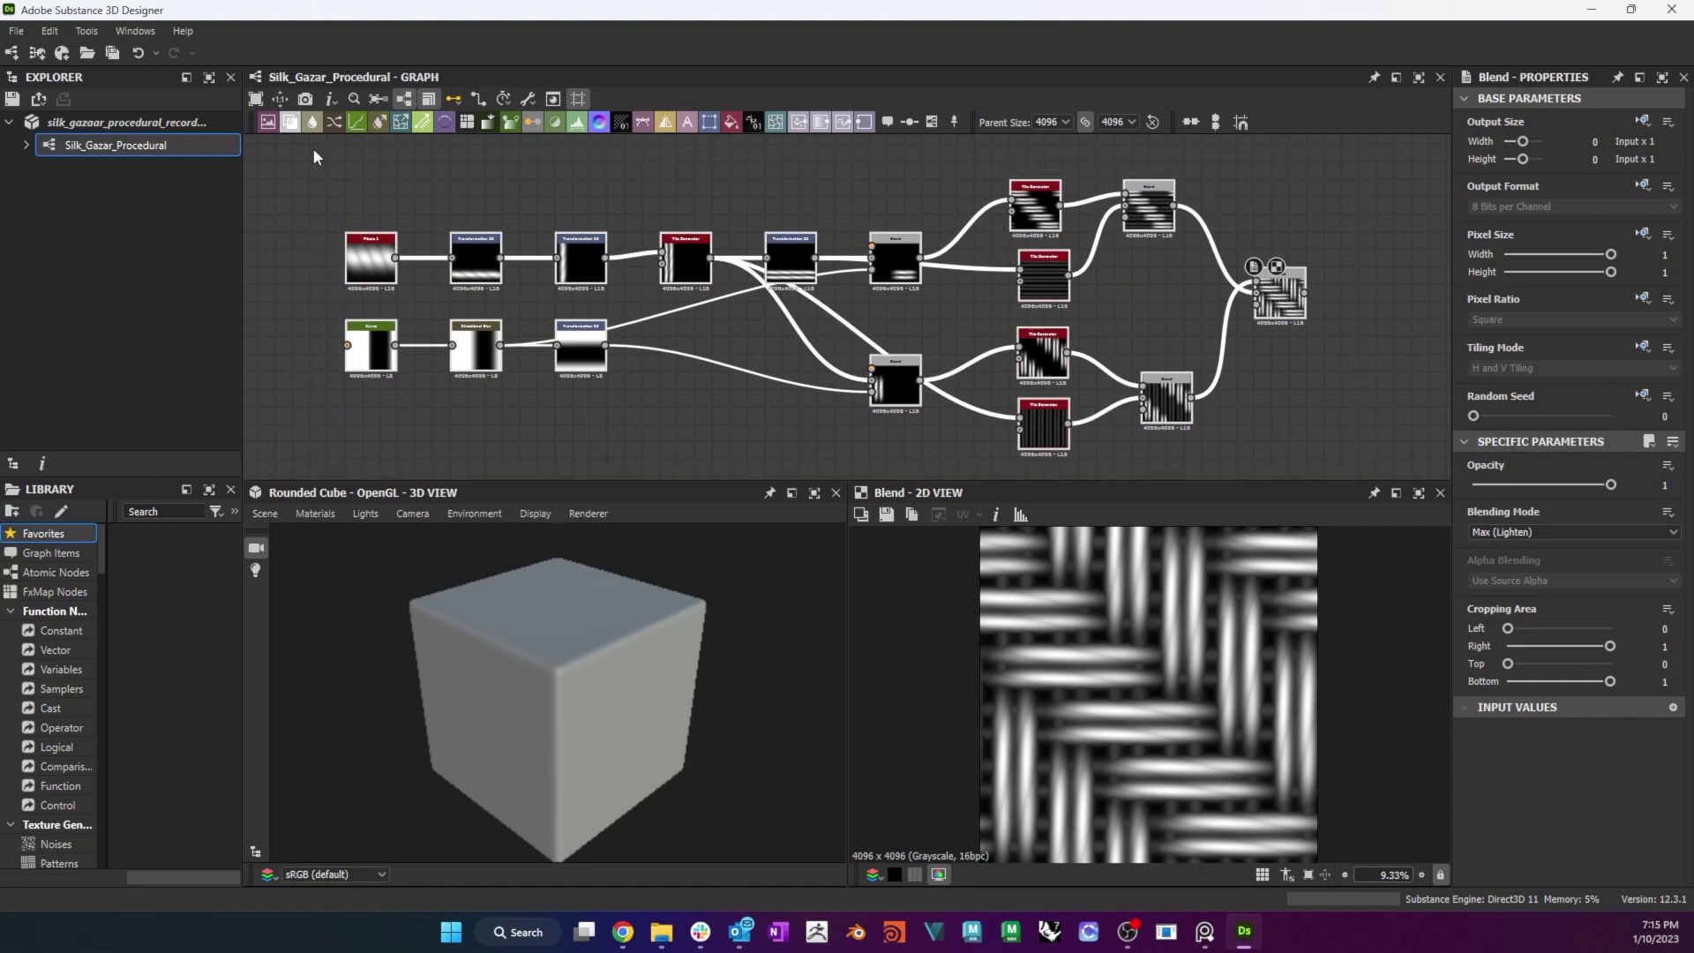
right_click(378, 258)
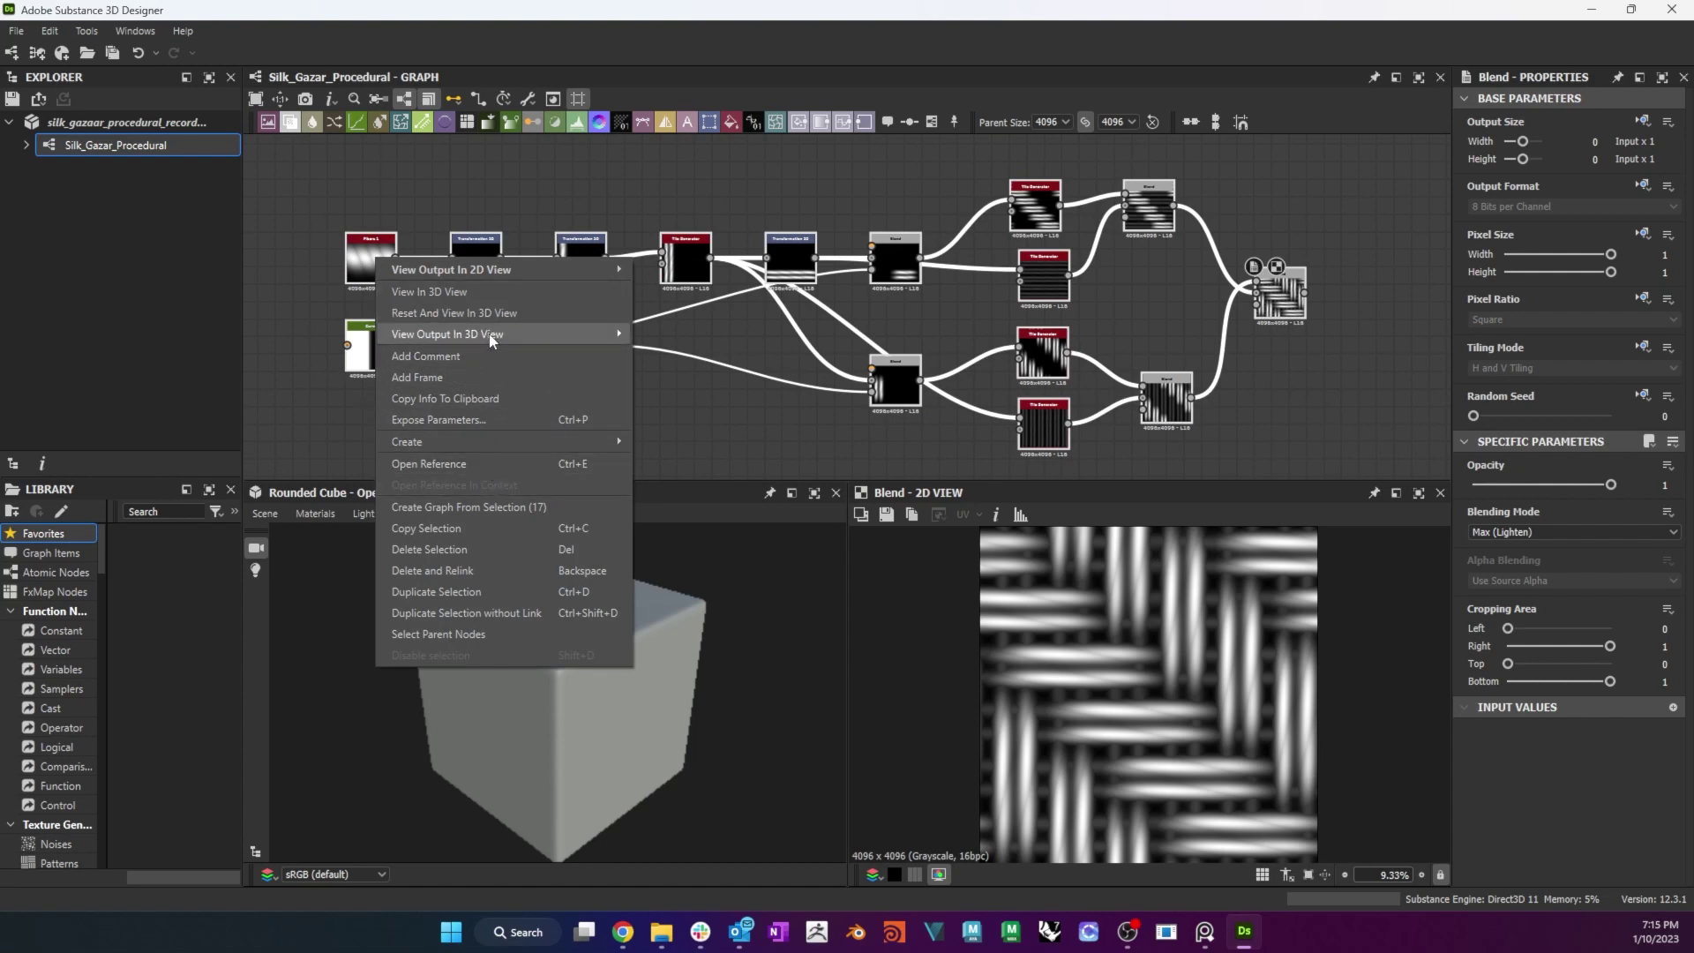
click(487, 376)
double_click(1468, 190)
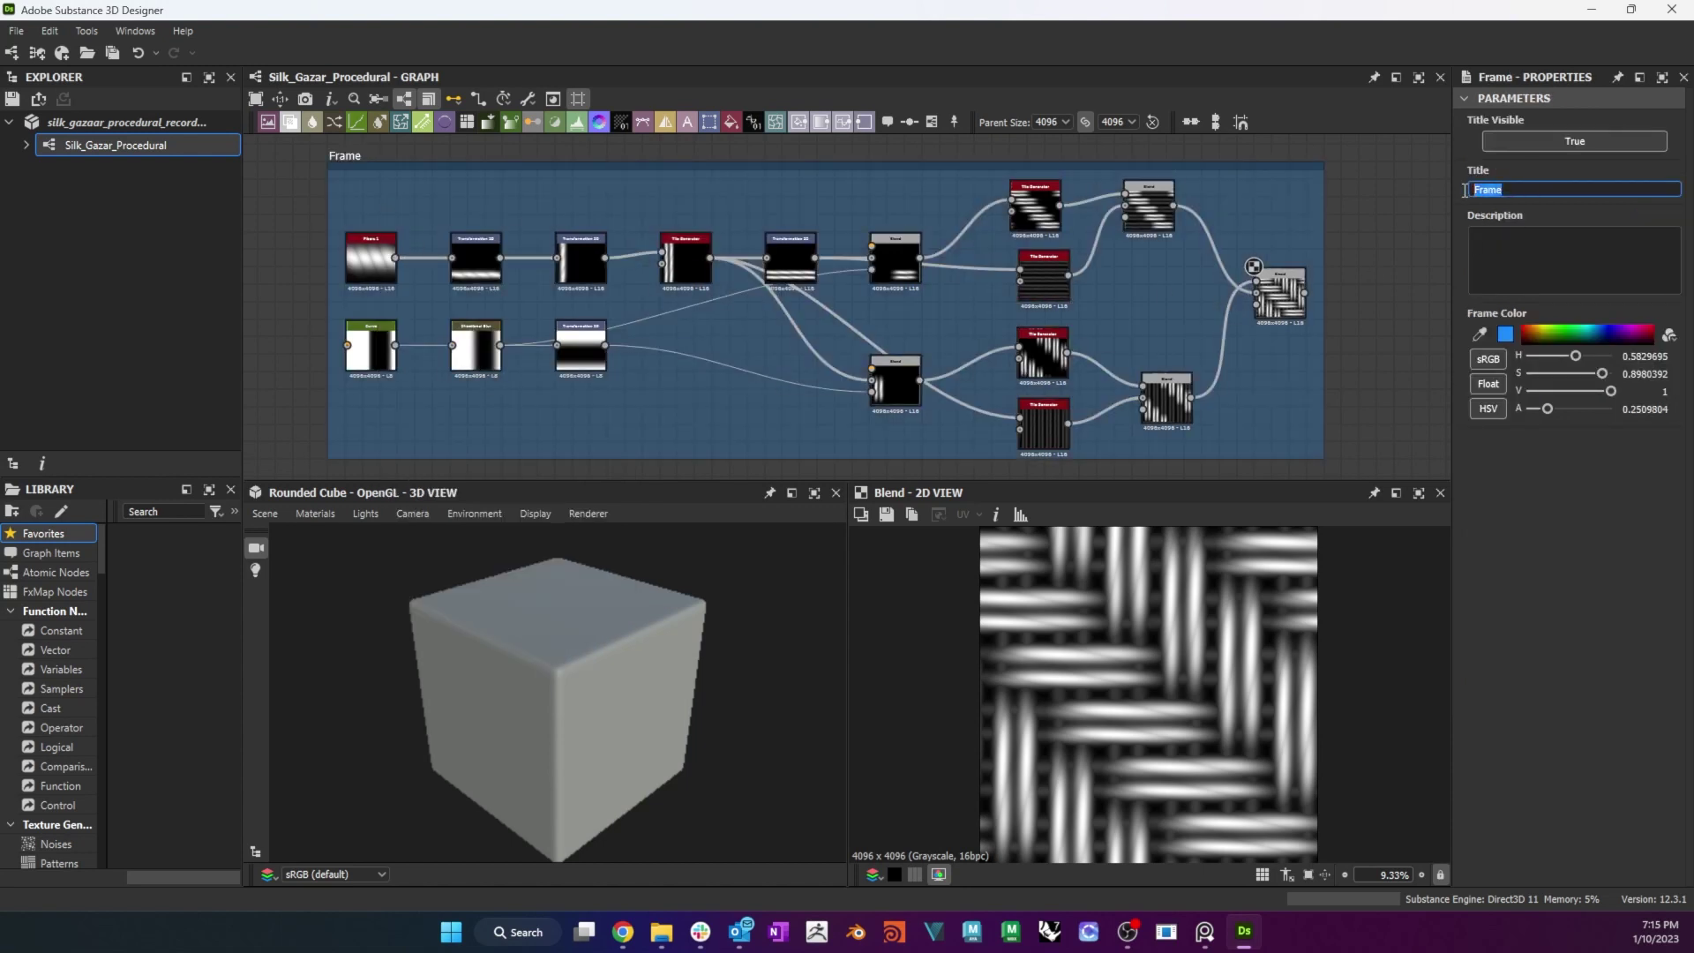
Title the frame 'Twill Wea', then add a Multi Switch Grayscale with the upper Blend in Input 1.
text(Twill Wea)
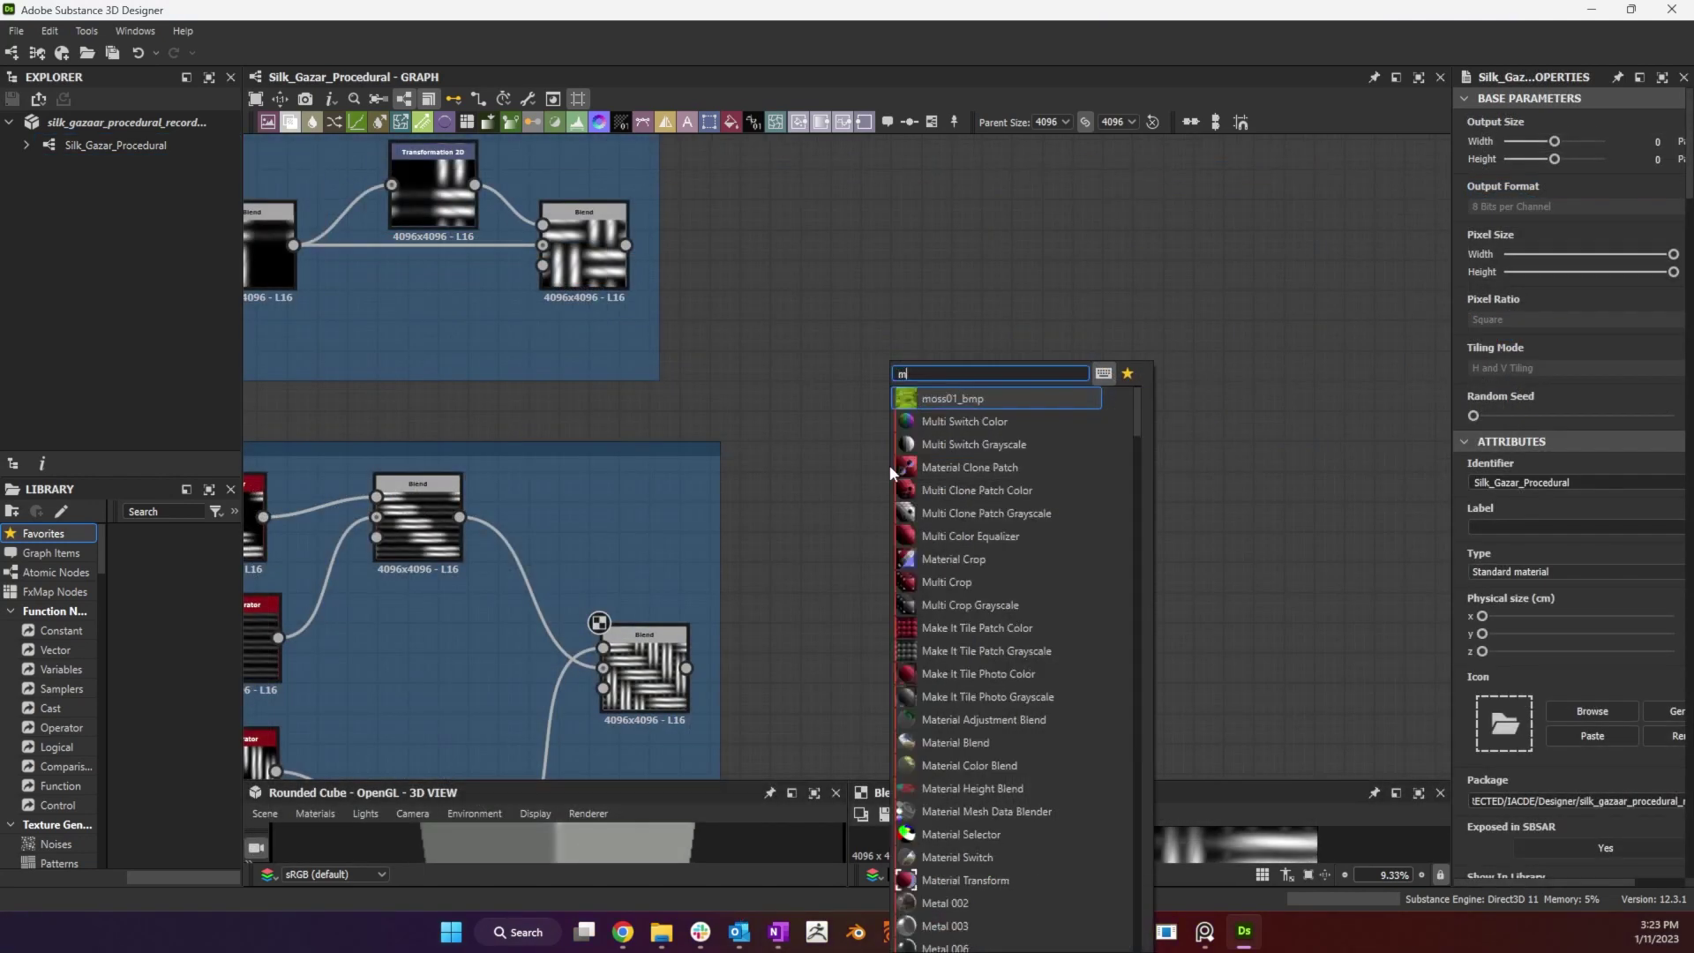
text(mult)
click(982, 421)
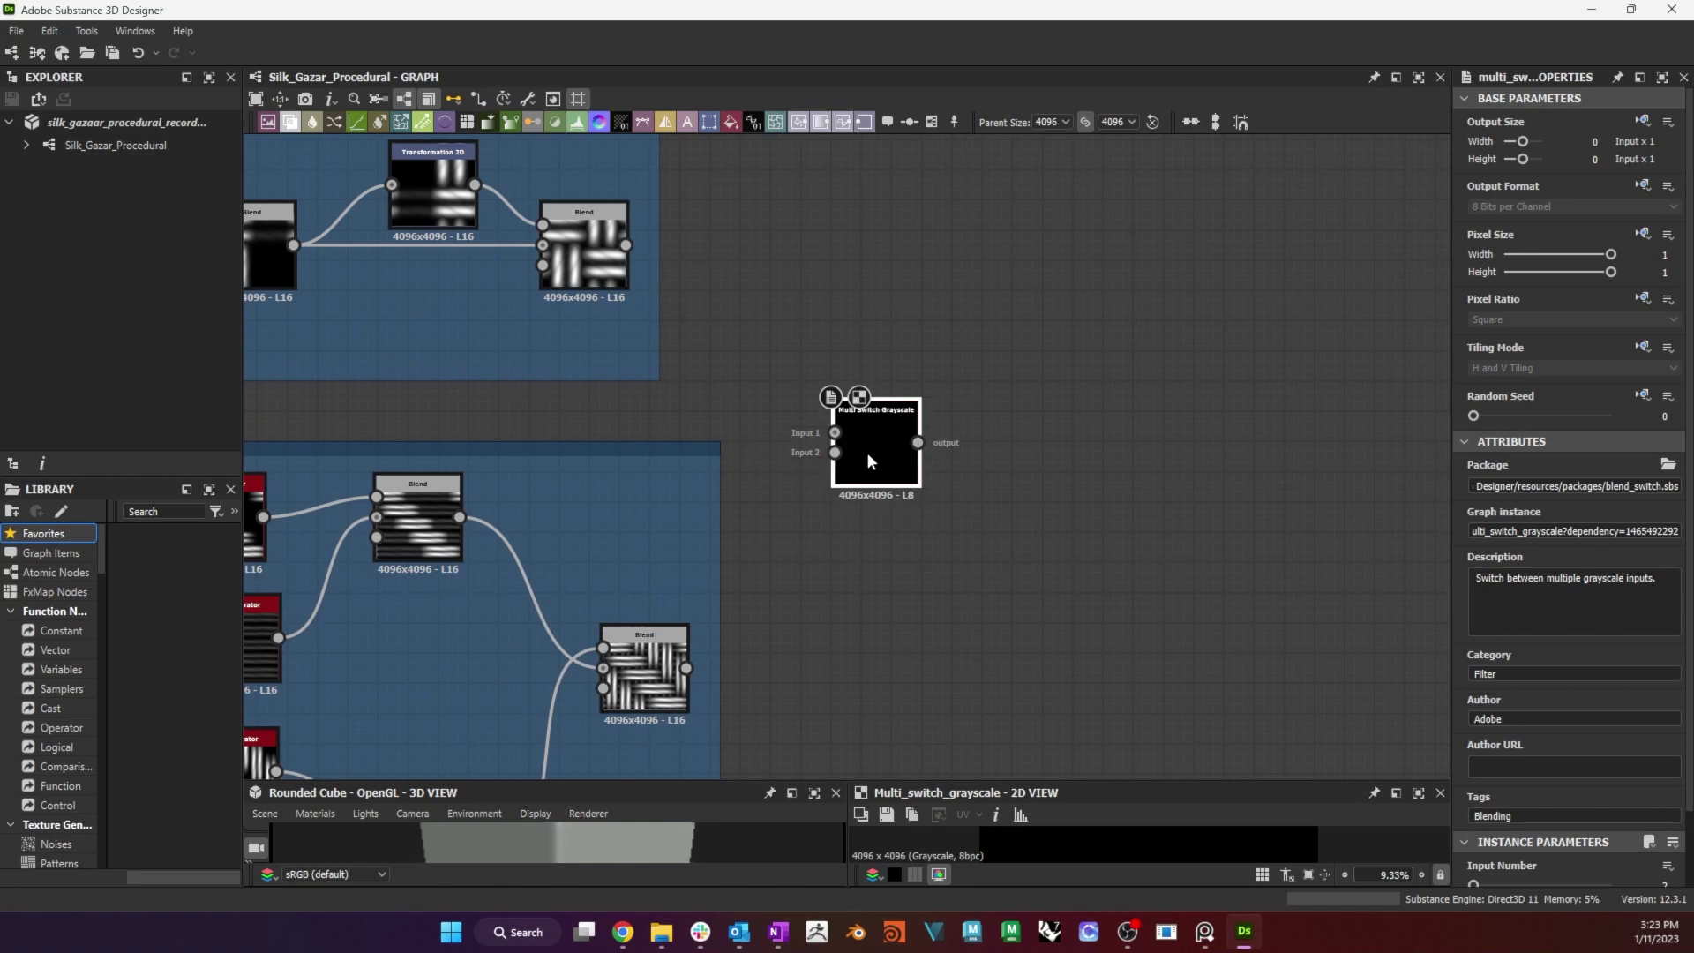
drag(625, 244, 834, 433)
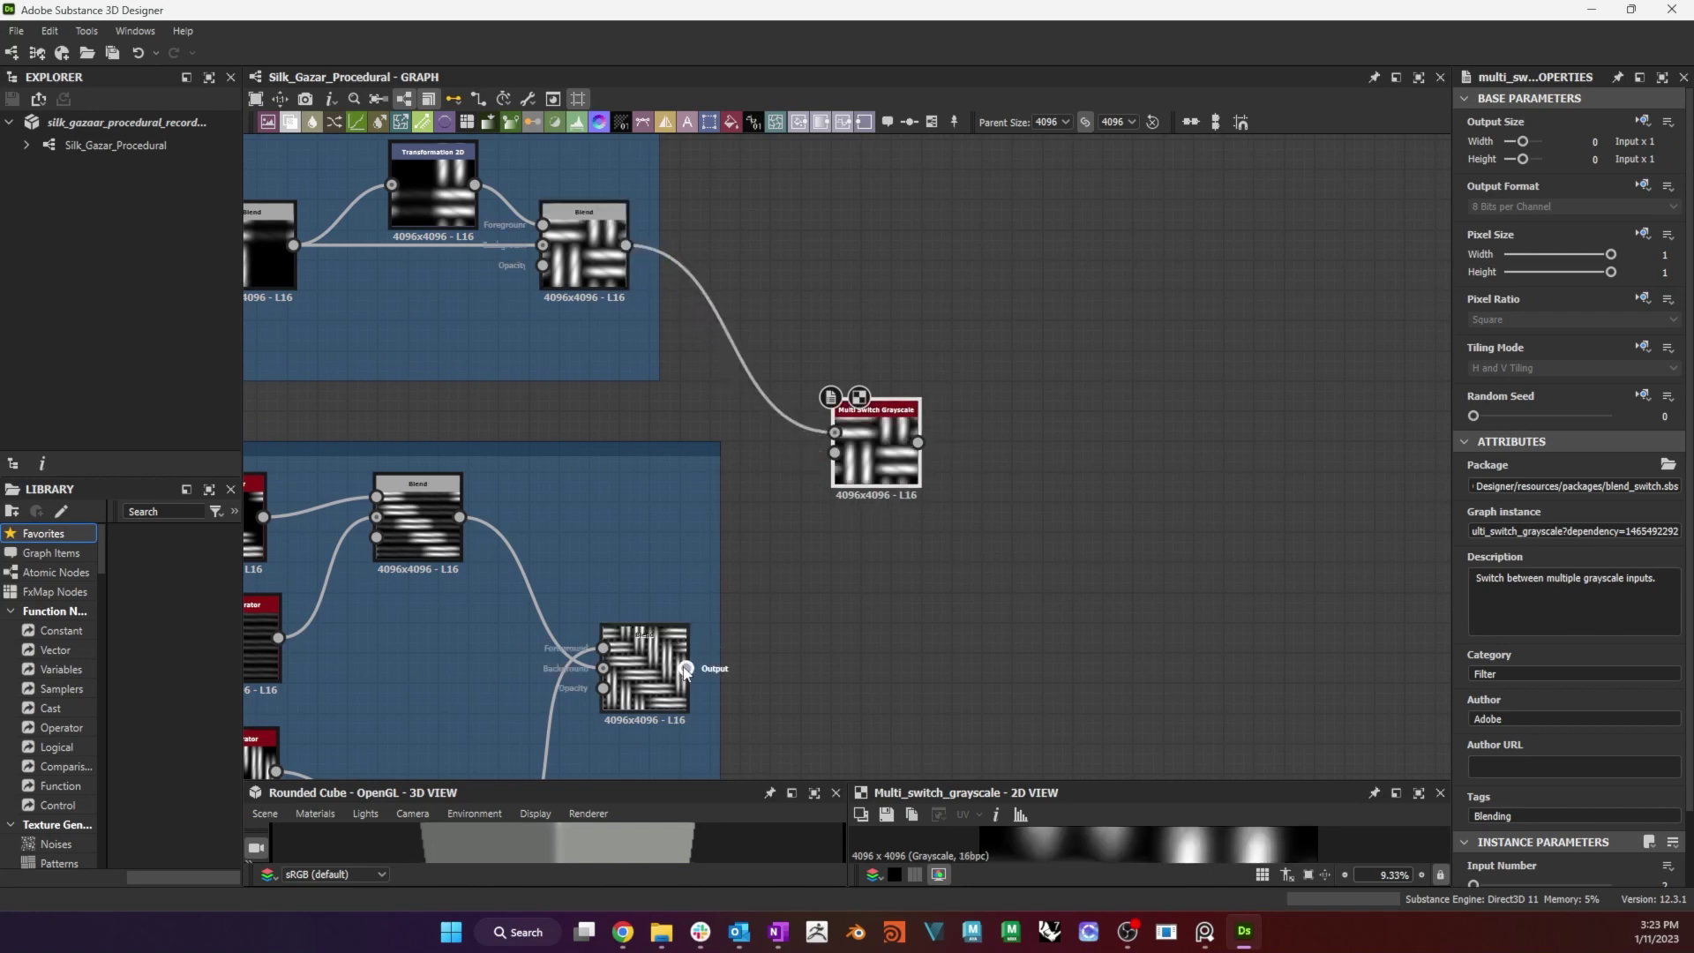
Connect the lower Blend to Input 2 and expose Input Selection as a 'Weave Kind' parameter.
drag(686, 668, 835, 452)
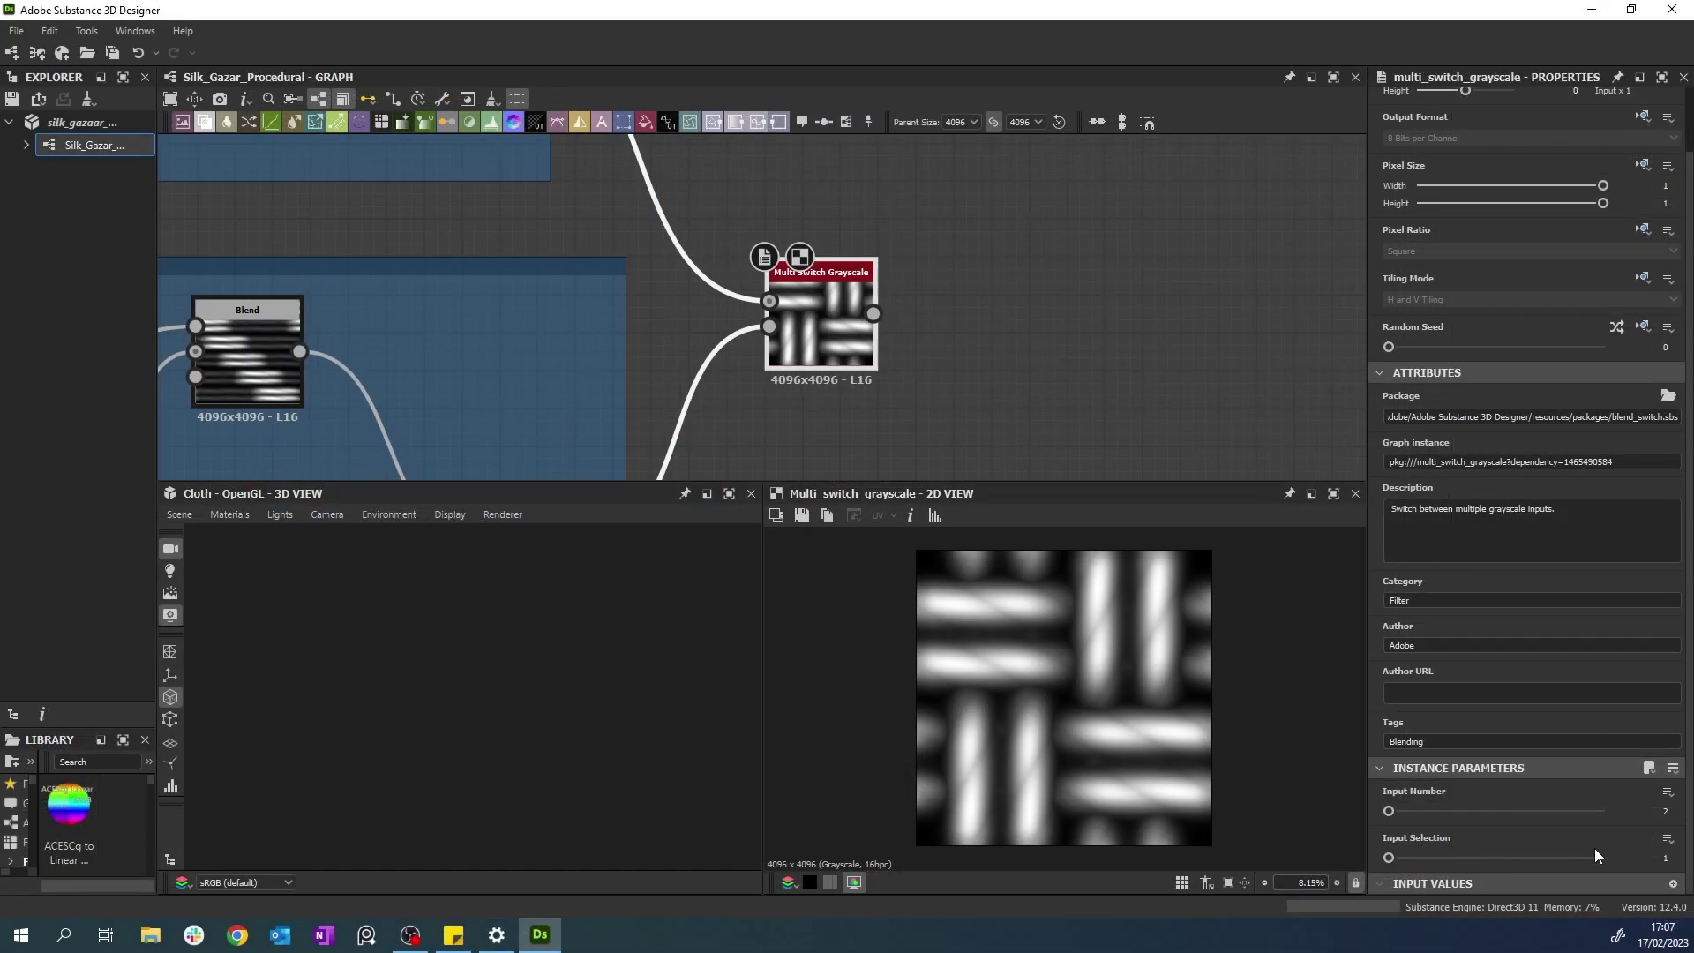
click(1668, 838)
click(1624, 686)
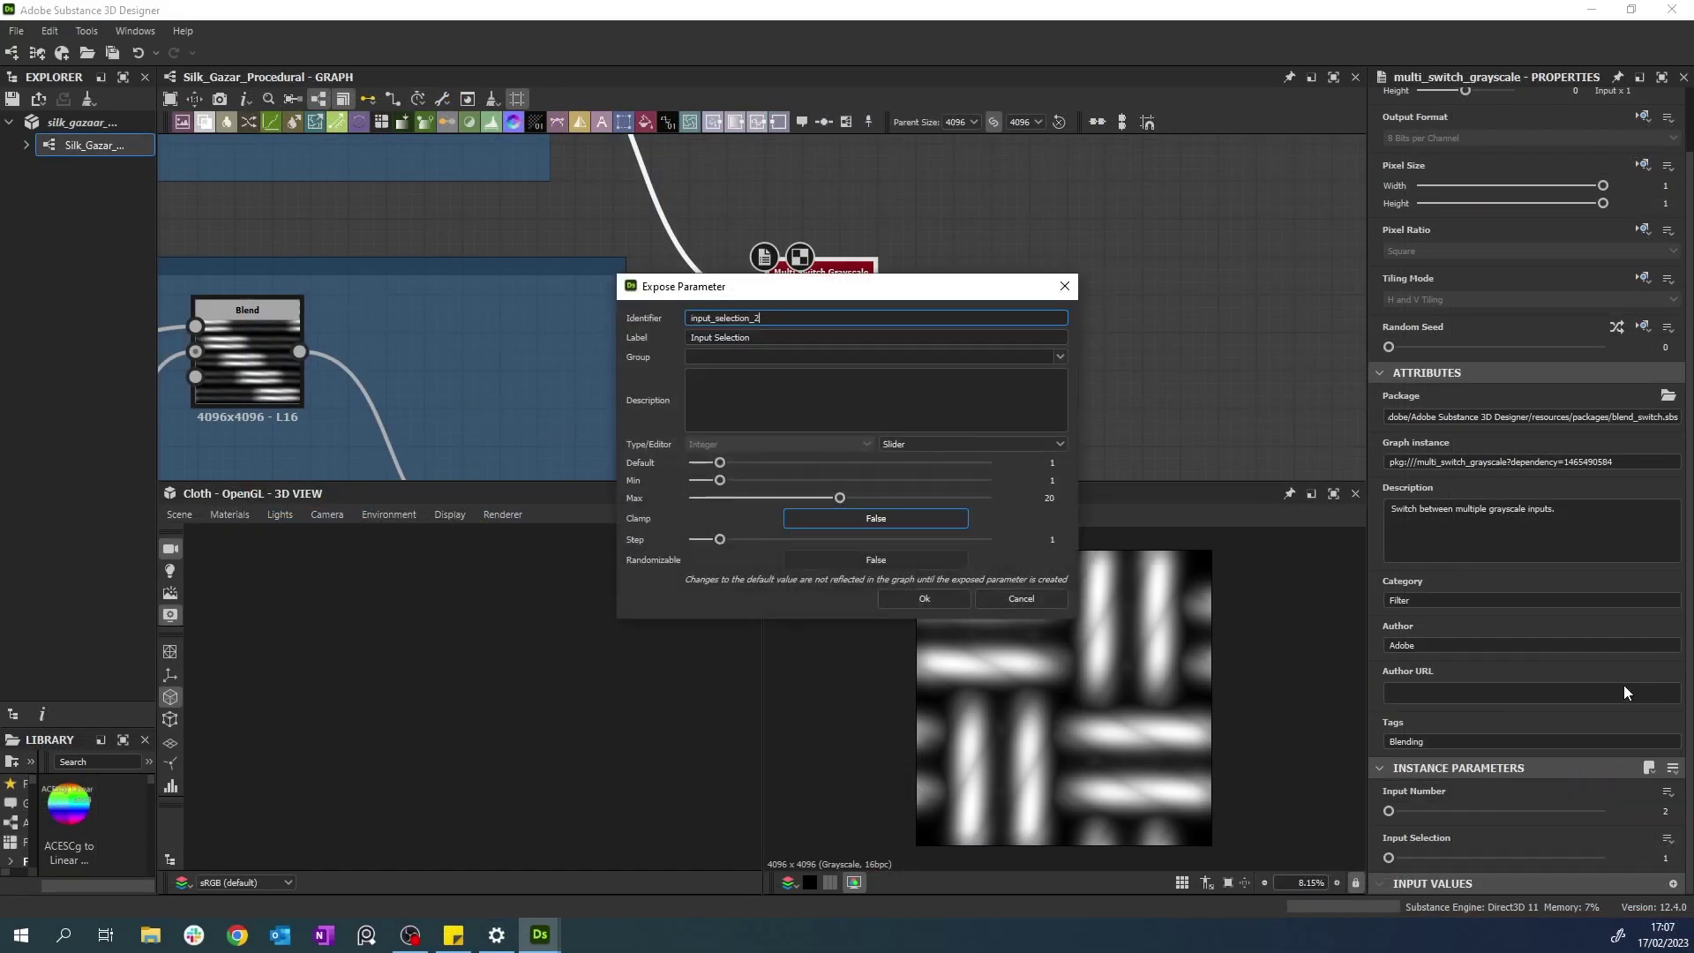
triple_click(770, 341)
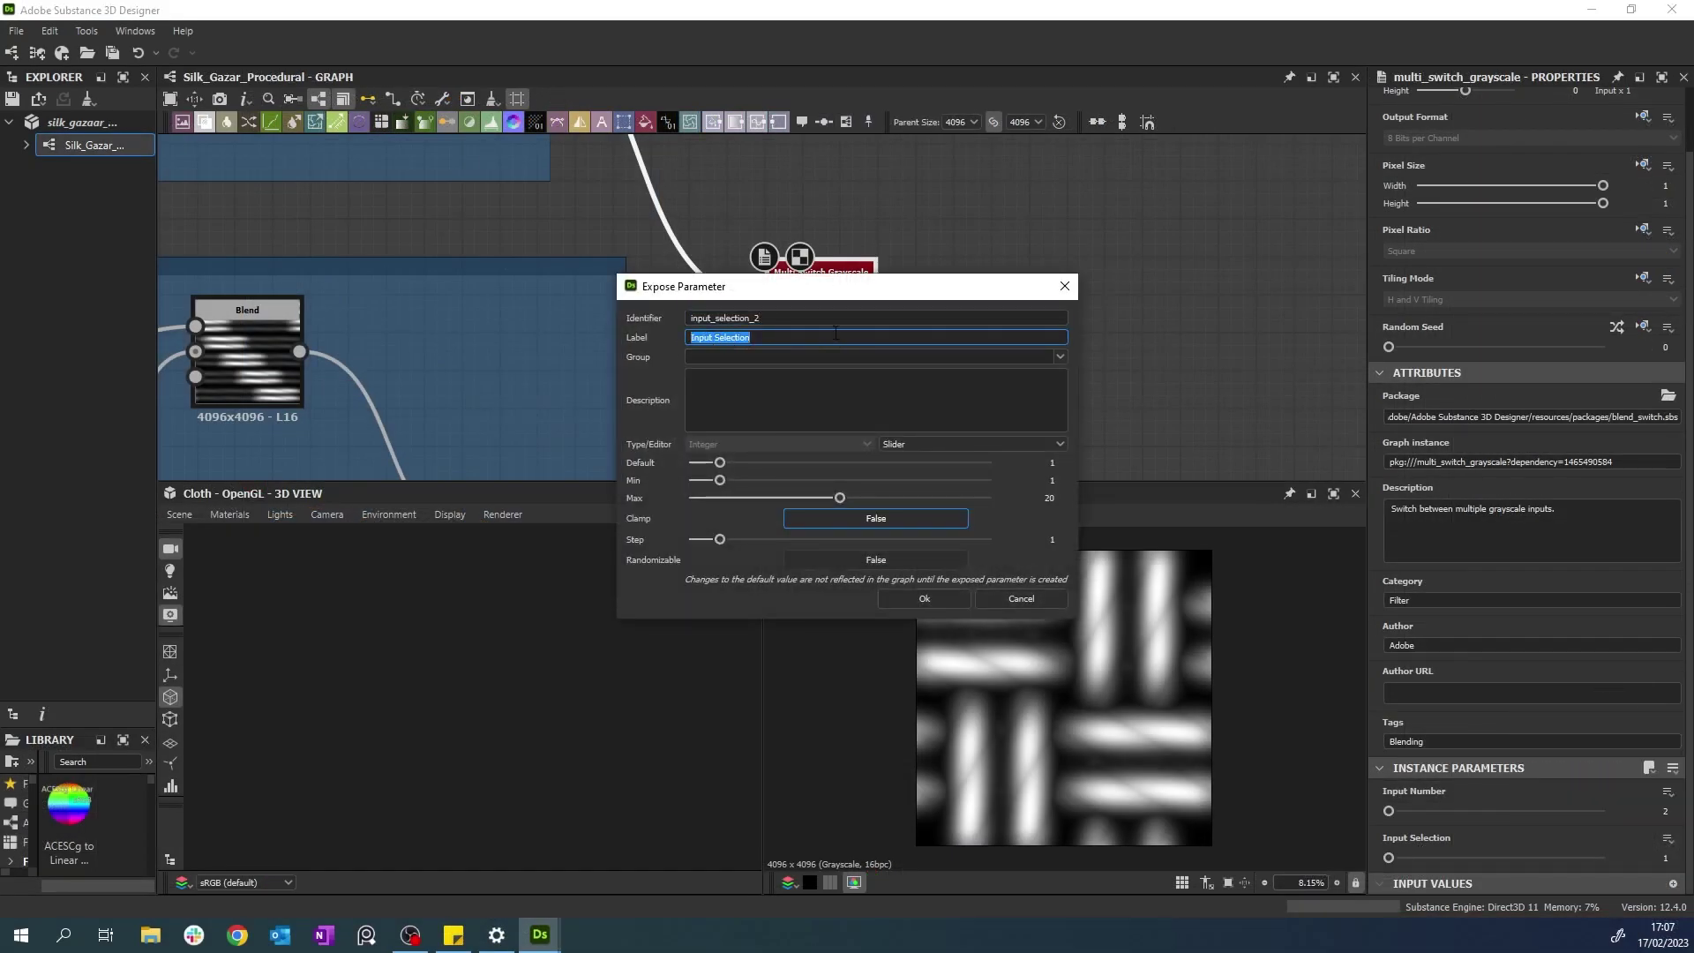
text(Weave Kind)
Make Weave Kind a Drop Down List with Basket and Twill options and confirm.
click(939, 444)
click(946, 468)
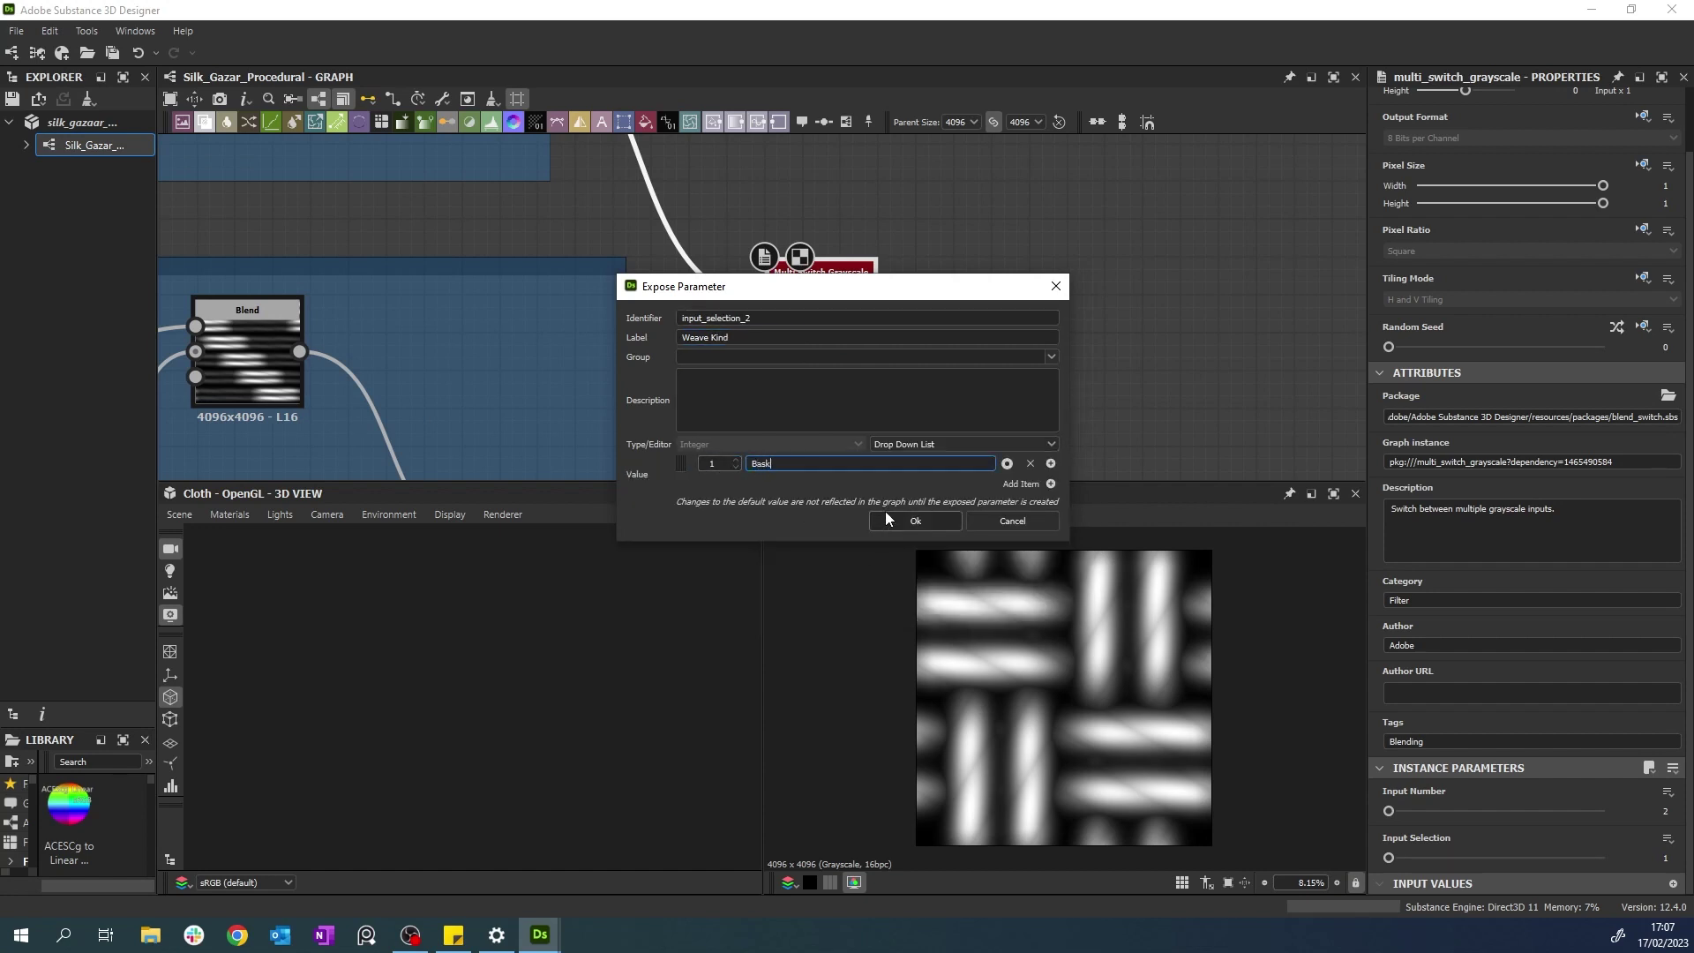
click(1050, 484)
double_click(713, 481)
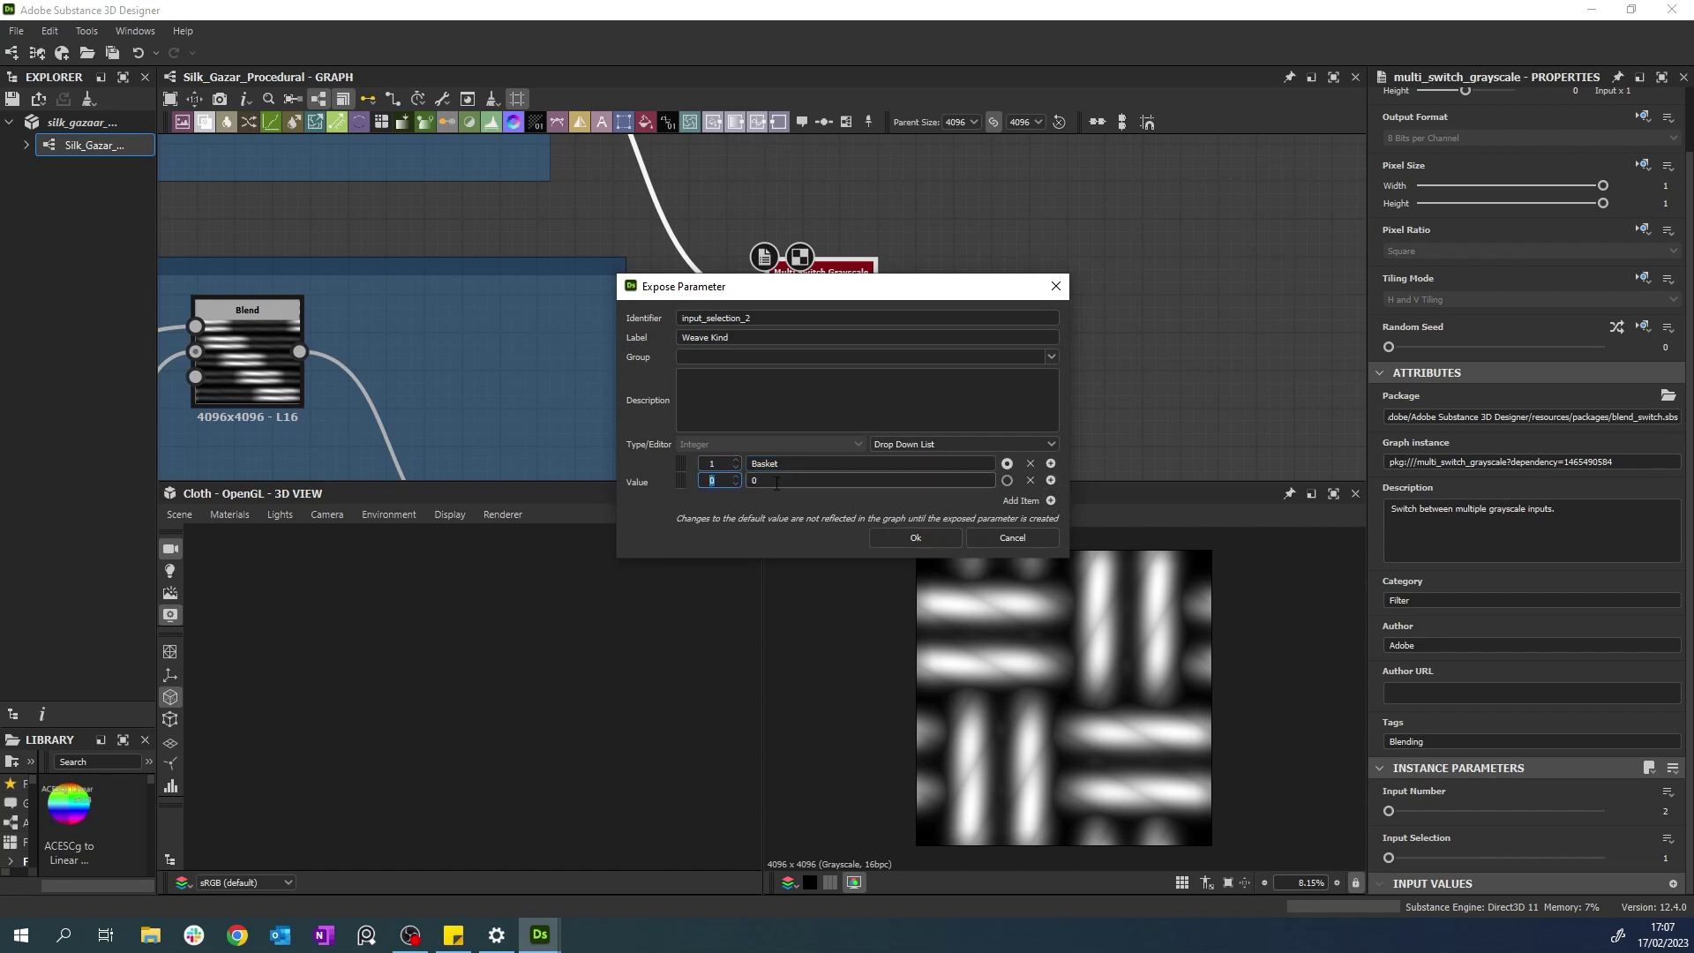
click(926, 538)
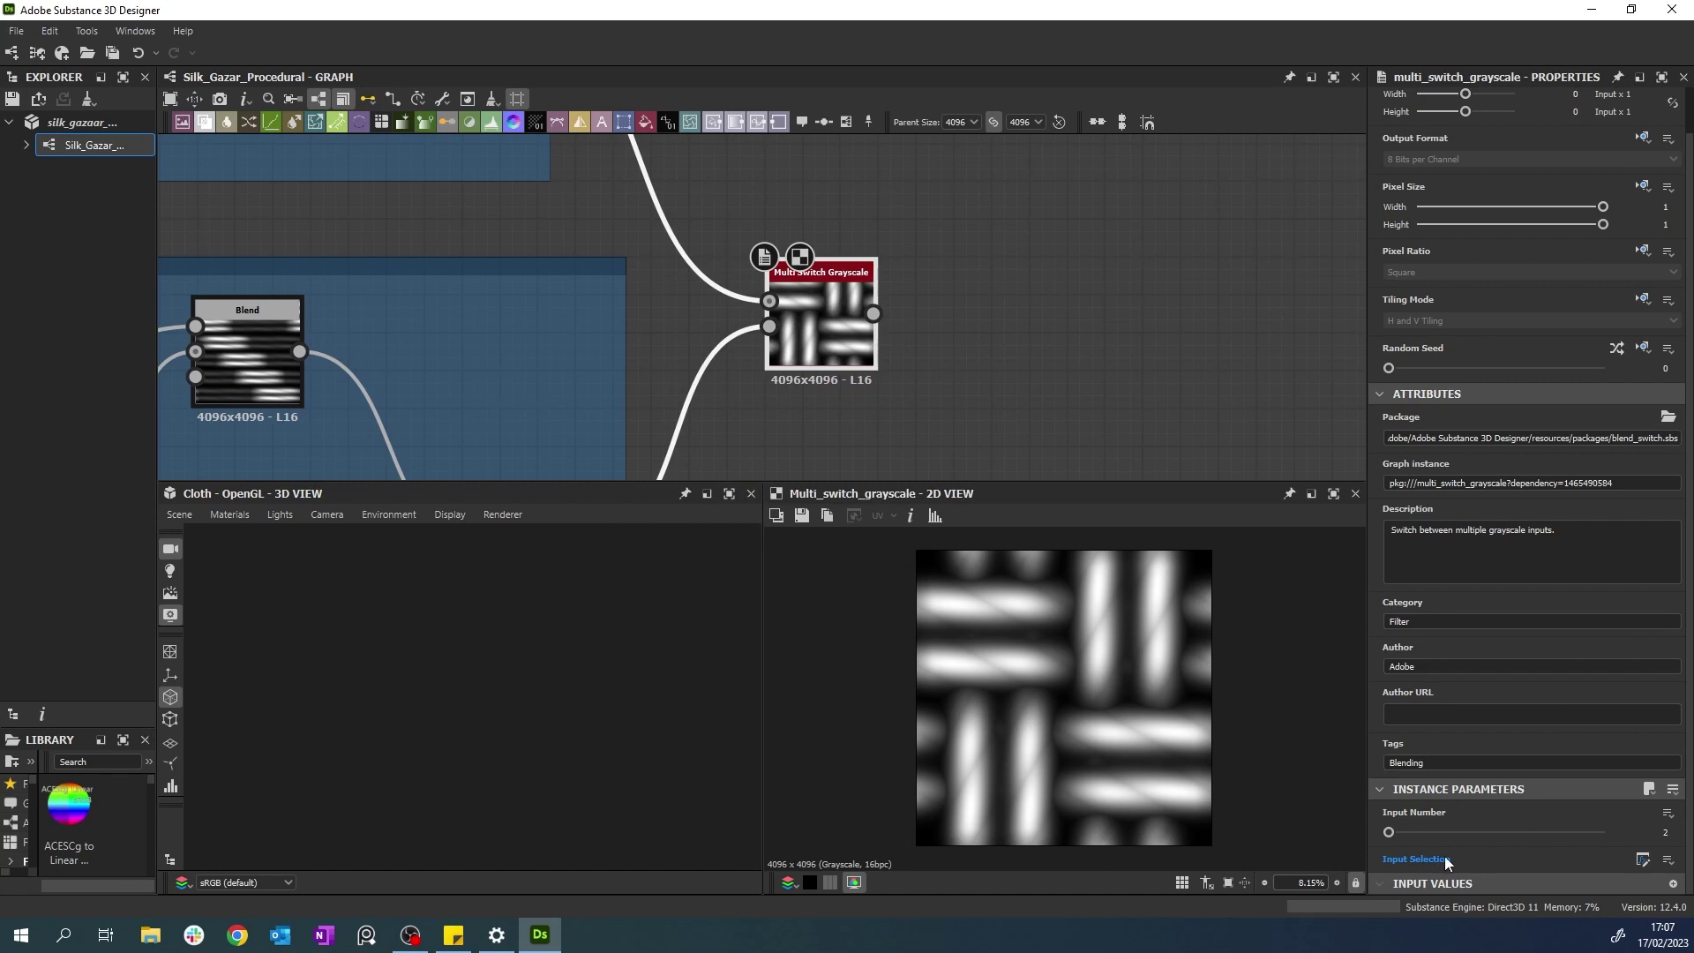
click(1158, 334)
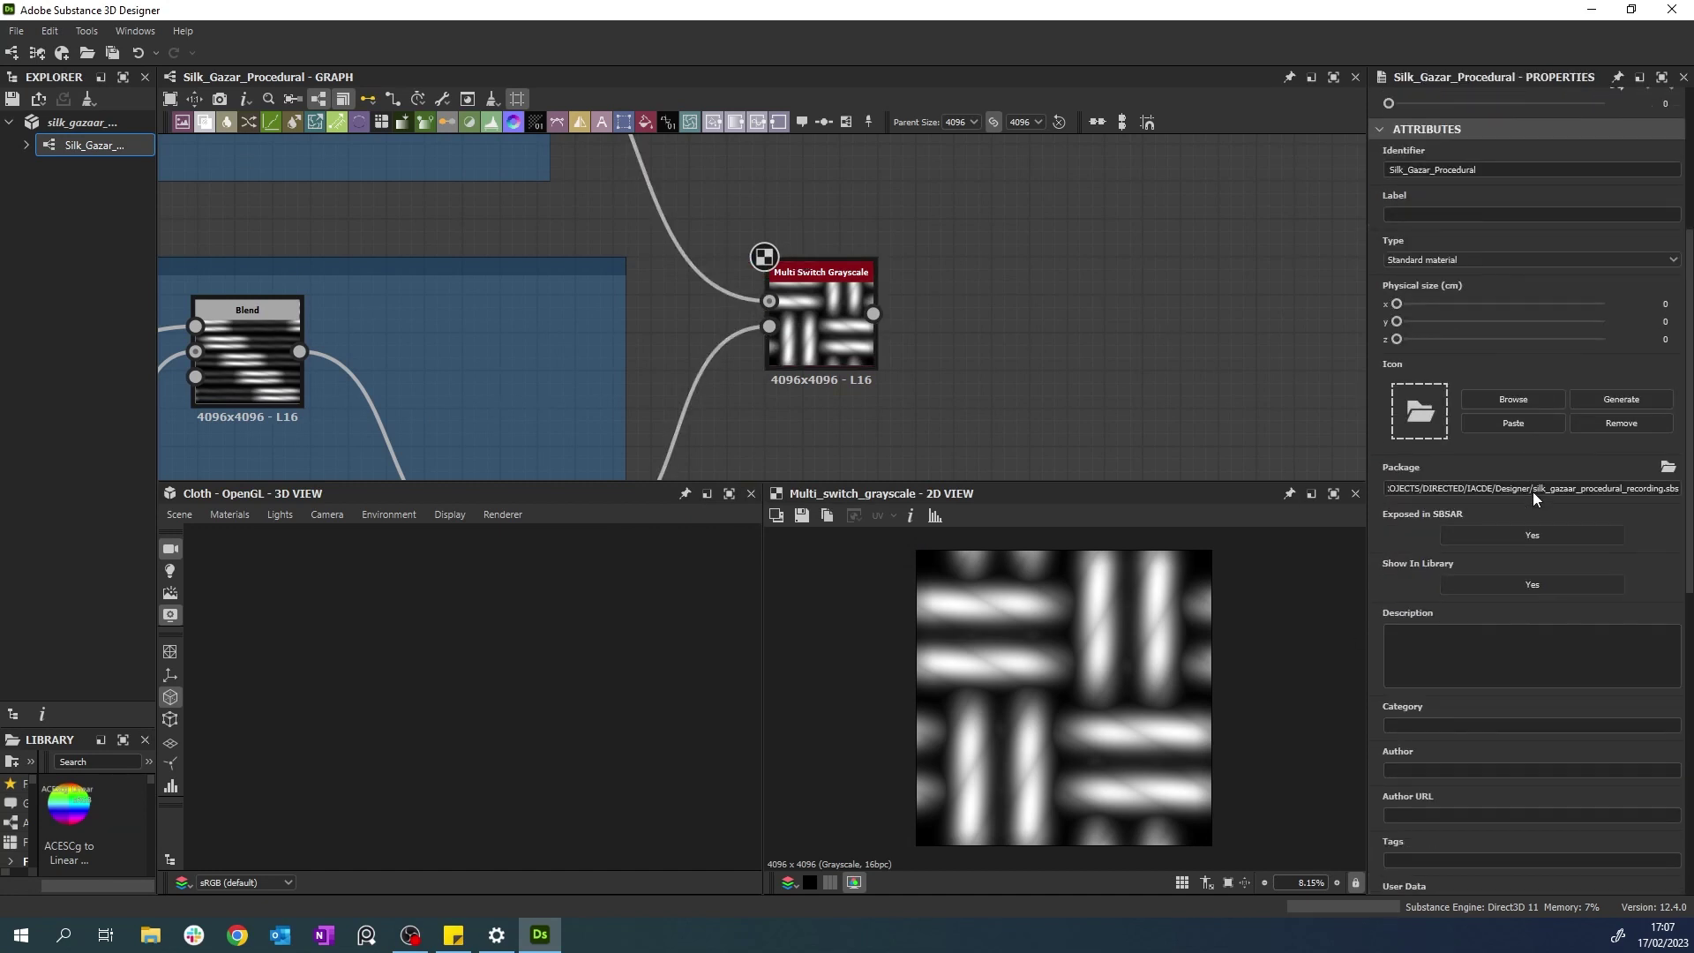
Expand and inspect the Weave Kind entry under the graph's Input Parameters.
scroll(1534, 488, down, 5)
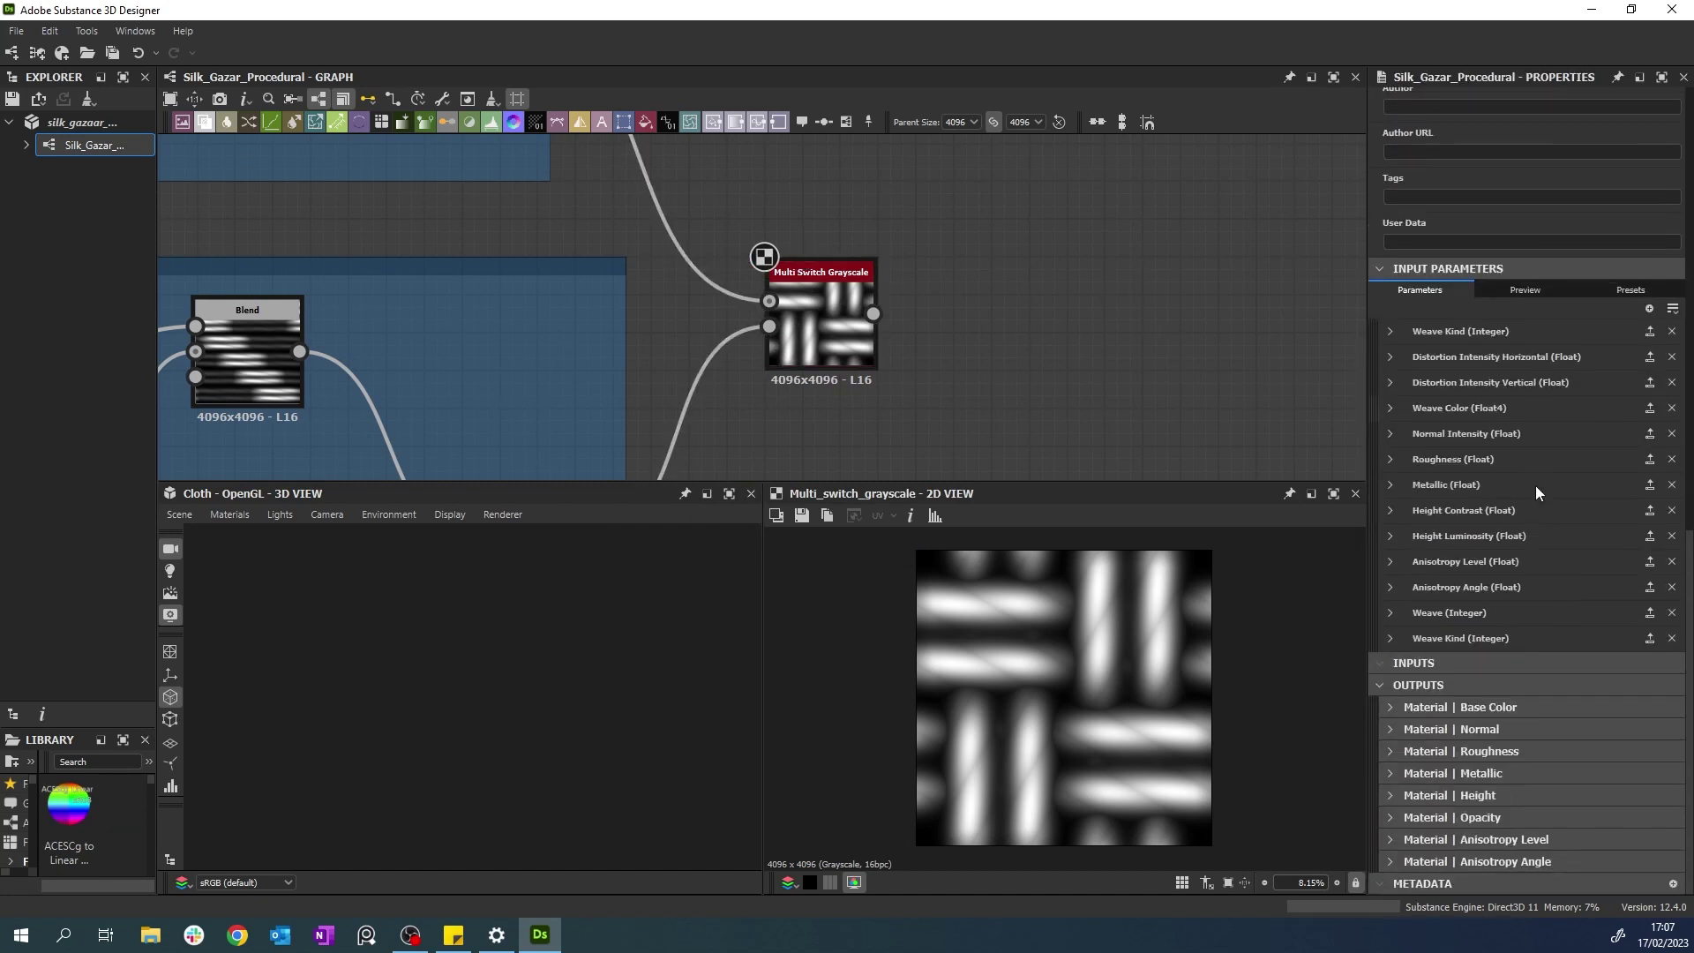
click(1389, 637)
scroll(1521, 640, down, 1)
click(1483, 647)
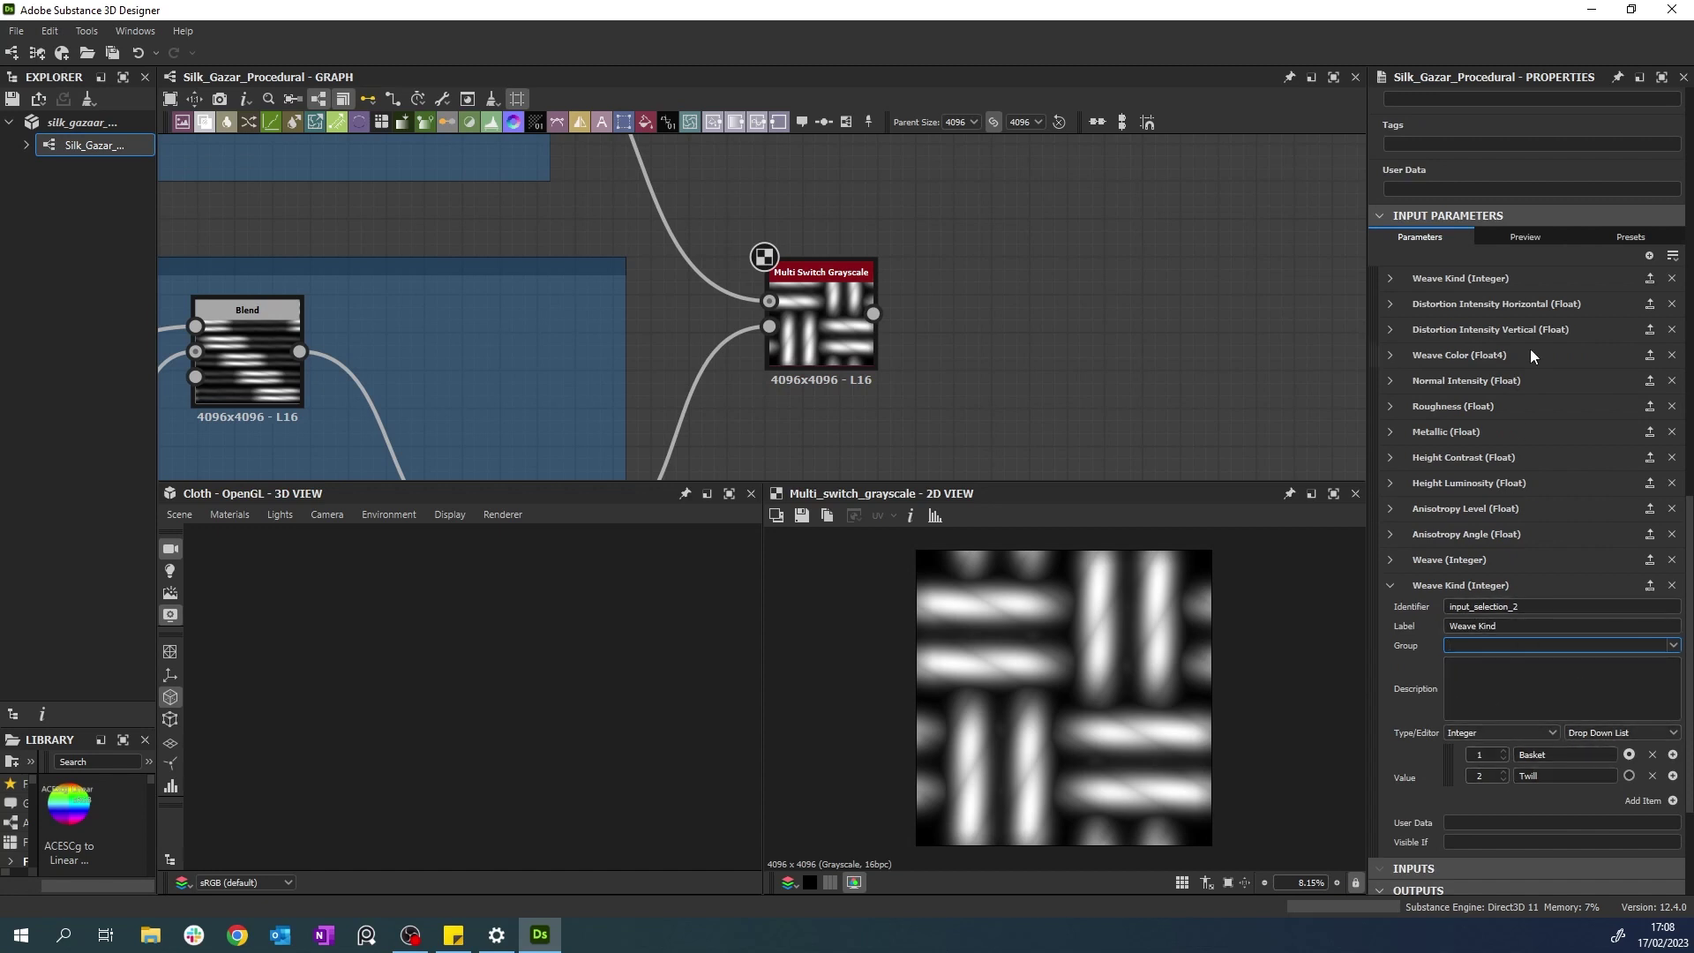
In the Preview tab, switch Weave Kind to Twill and back to Basket.
click(1532, 235)
scroll(1512, 506, down, 4)
scroll(1512, 506, down, 5)
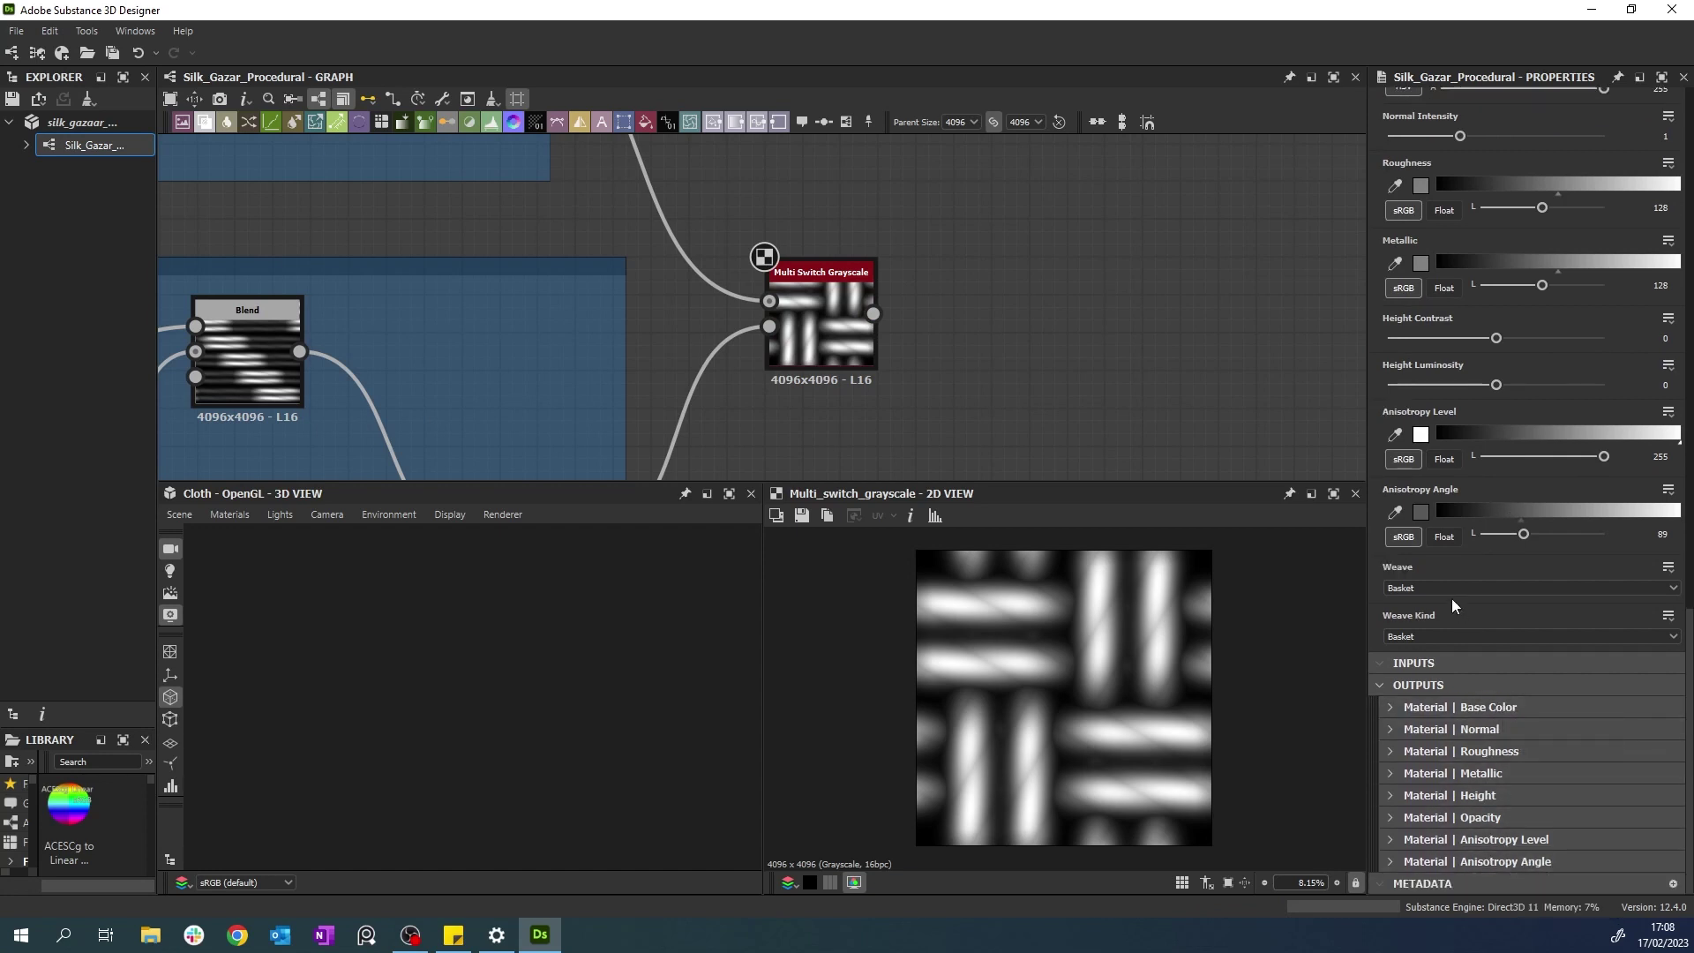
click(1465, 635)
click(1469, 663)
click(1476, 634)
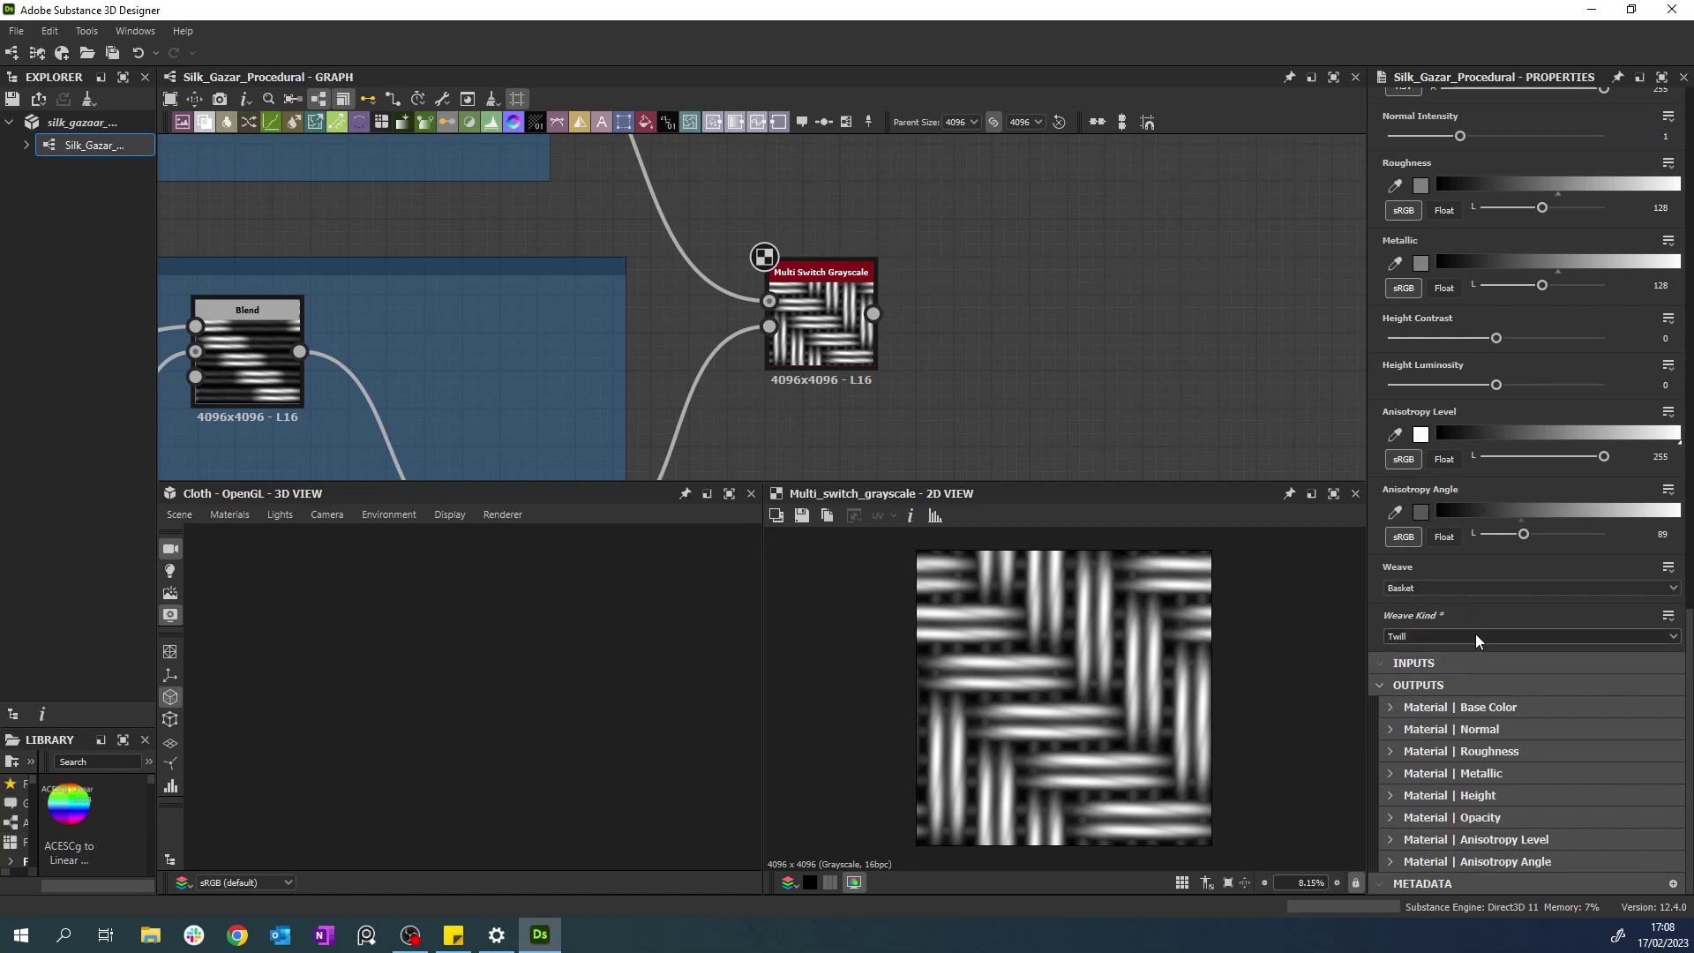
click(1477, 648)
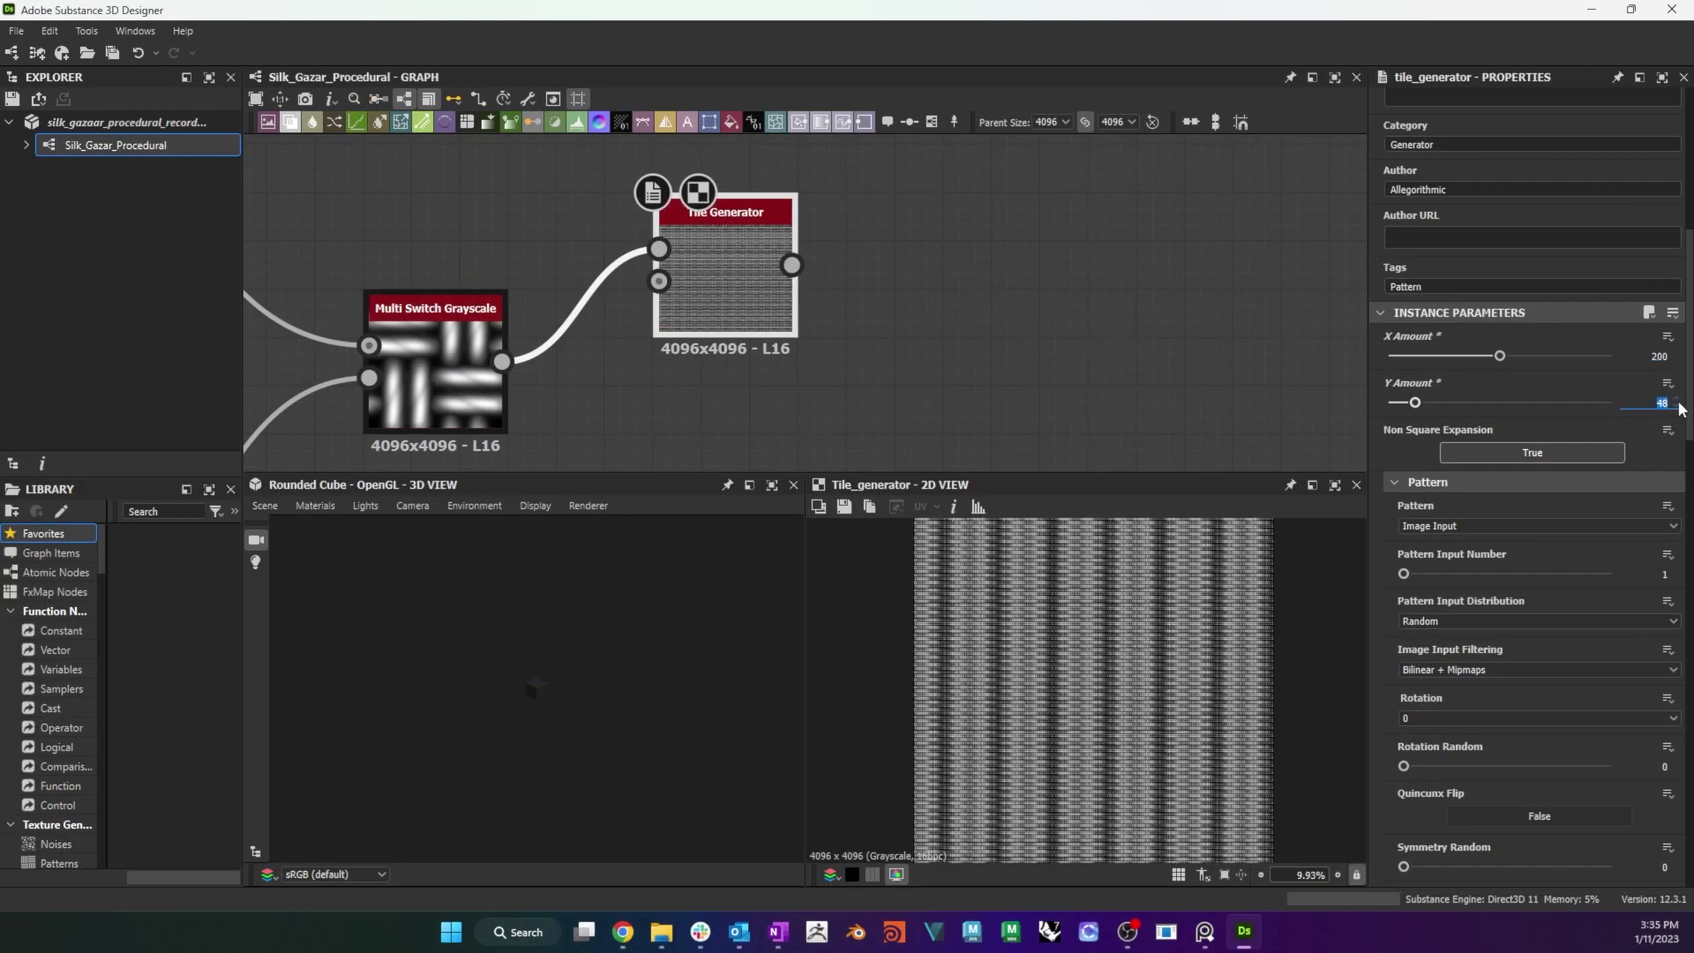
Give the Tile Generator Y Amount 200 and Nearest image input filtering.
click(1677, 403)
text(200)
key(Return)
scroll(1138, 662, up, 10)
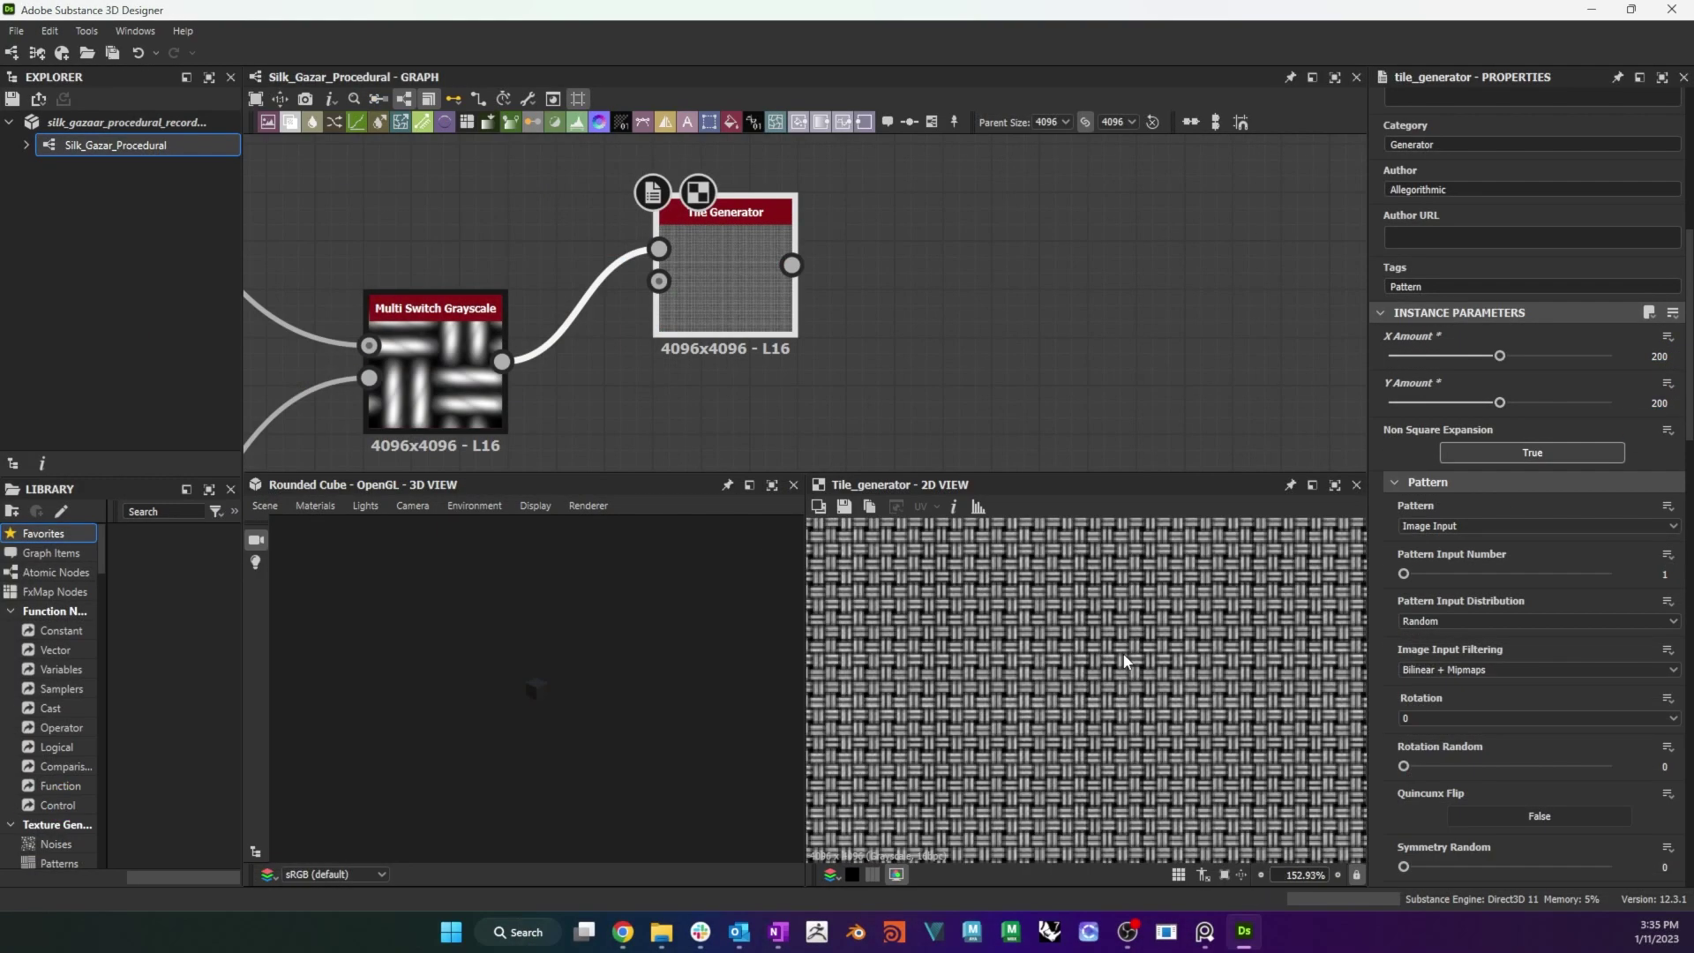
scroll(1141, 626, down, 10)
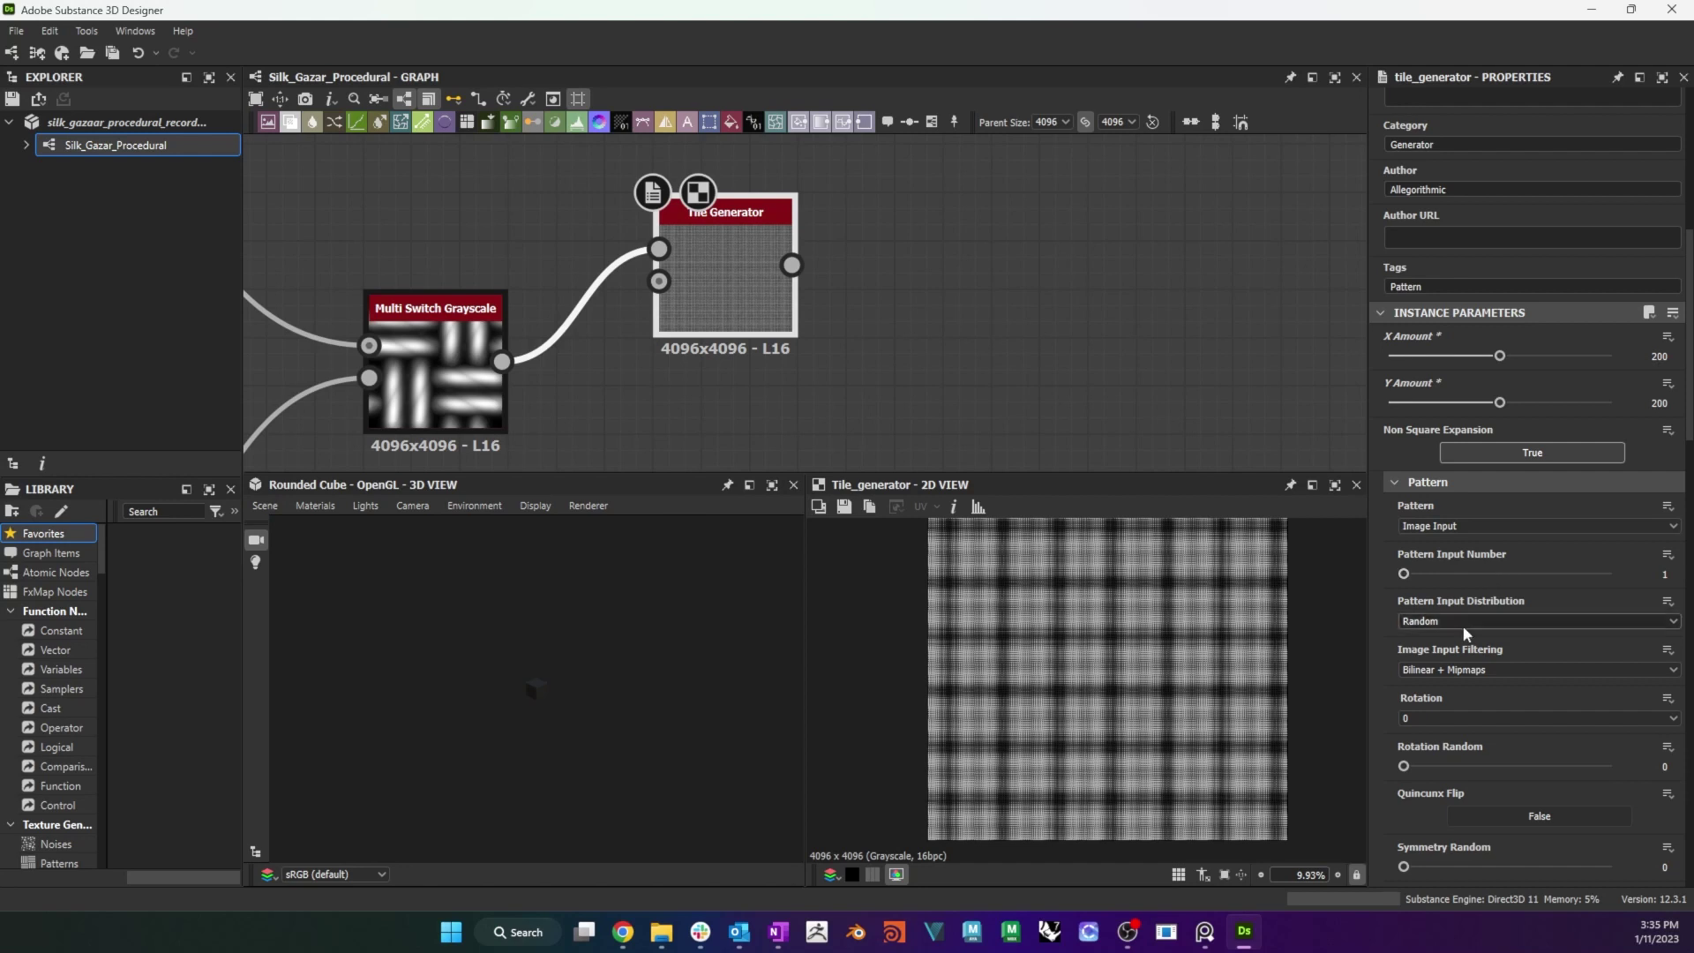
click(1528, 669)
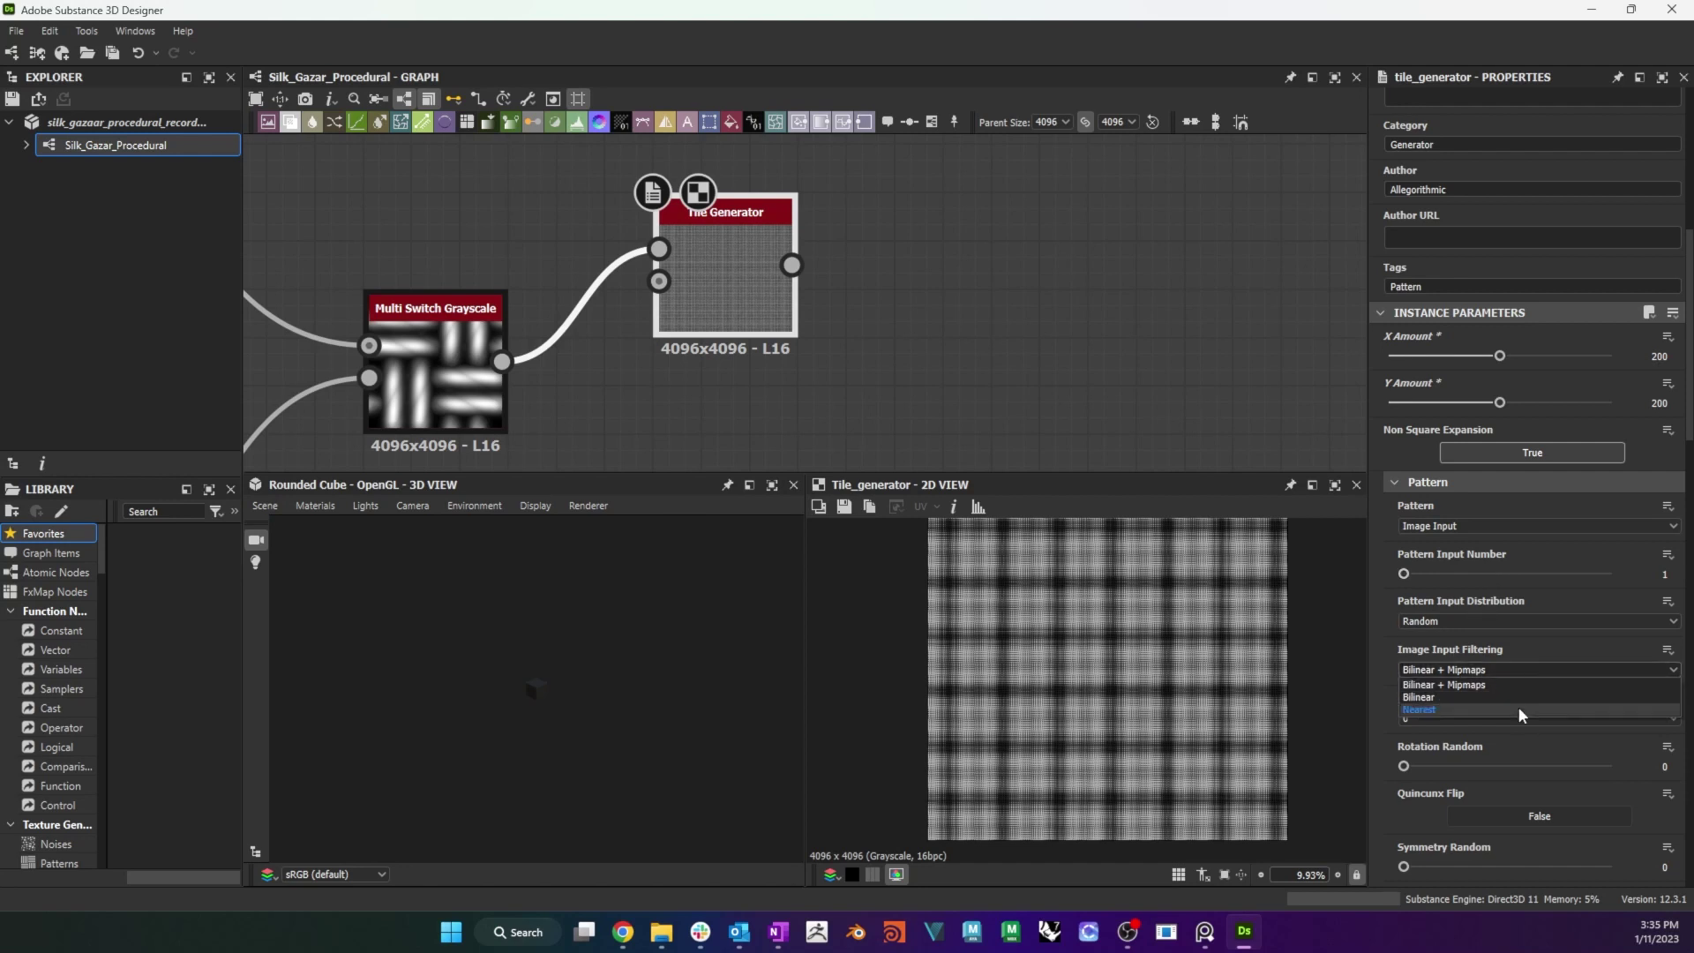
click(1518, 707)
scroll(1510, 708, down, 10)
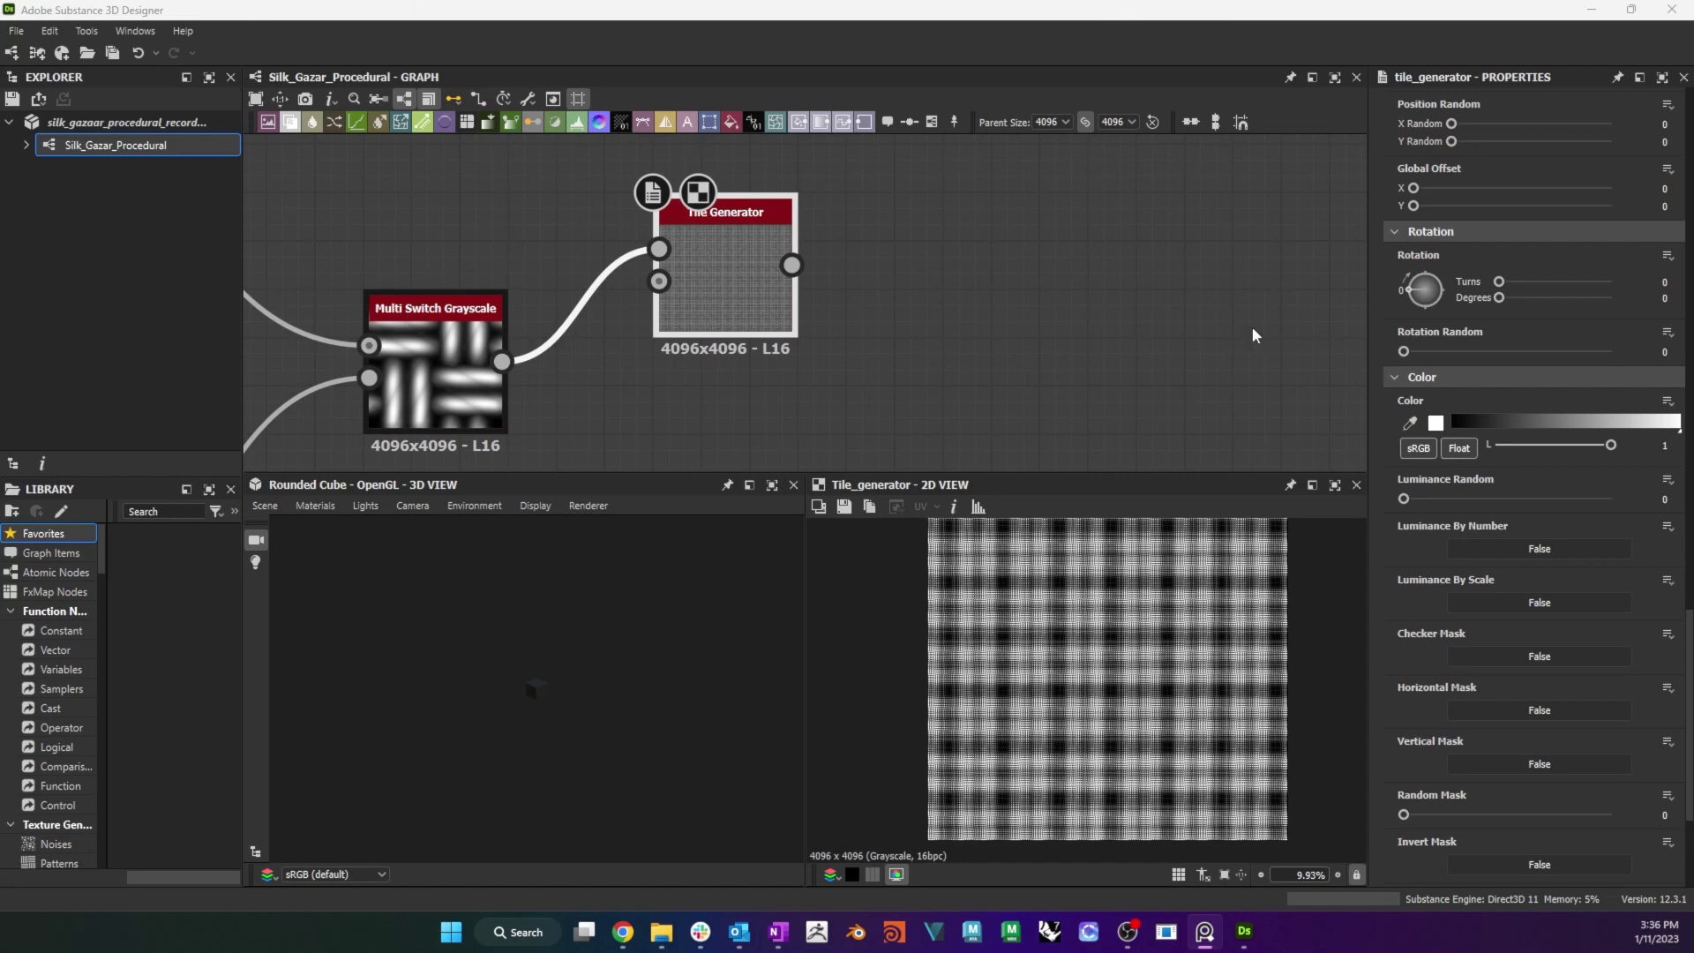
Add a Directional Warp node after the Tile Generator output.
drag(792, 264, 943, 330)
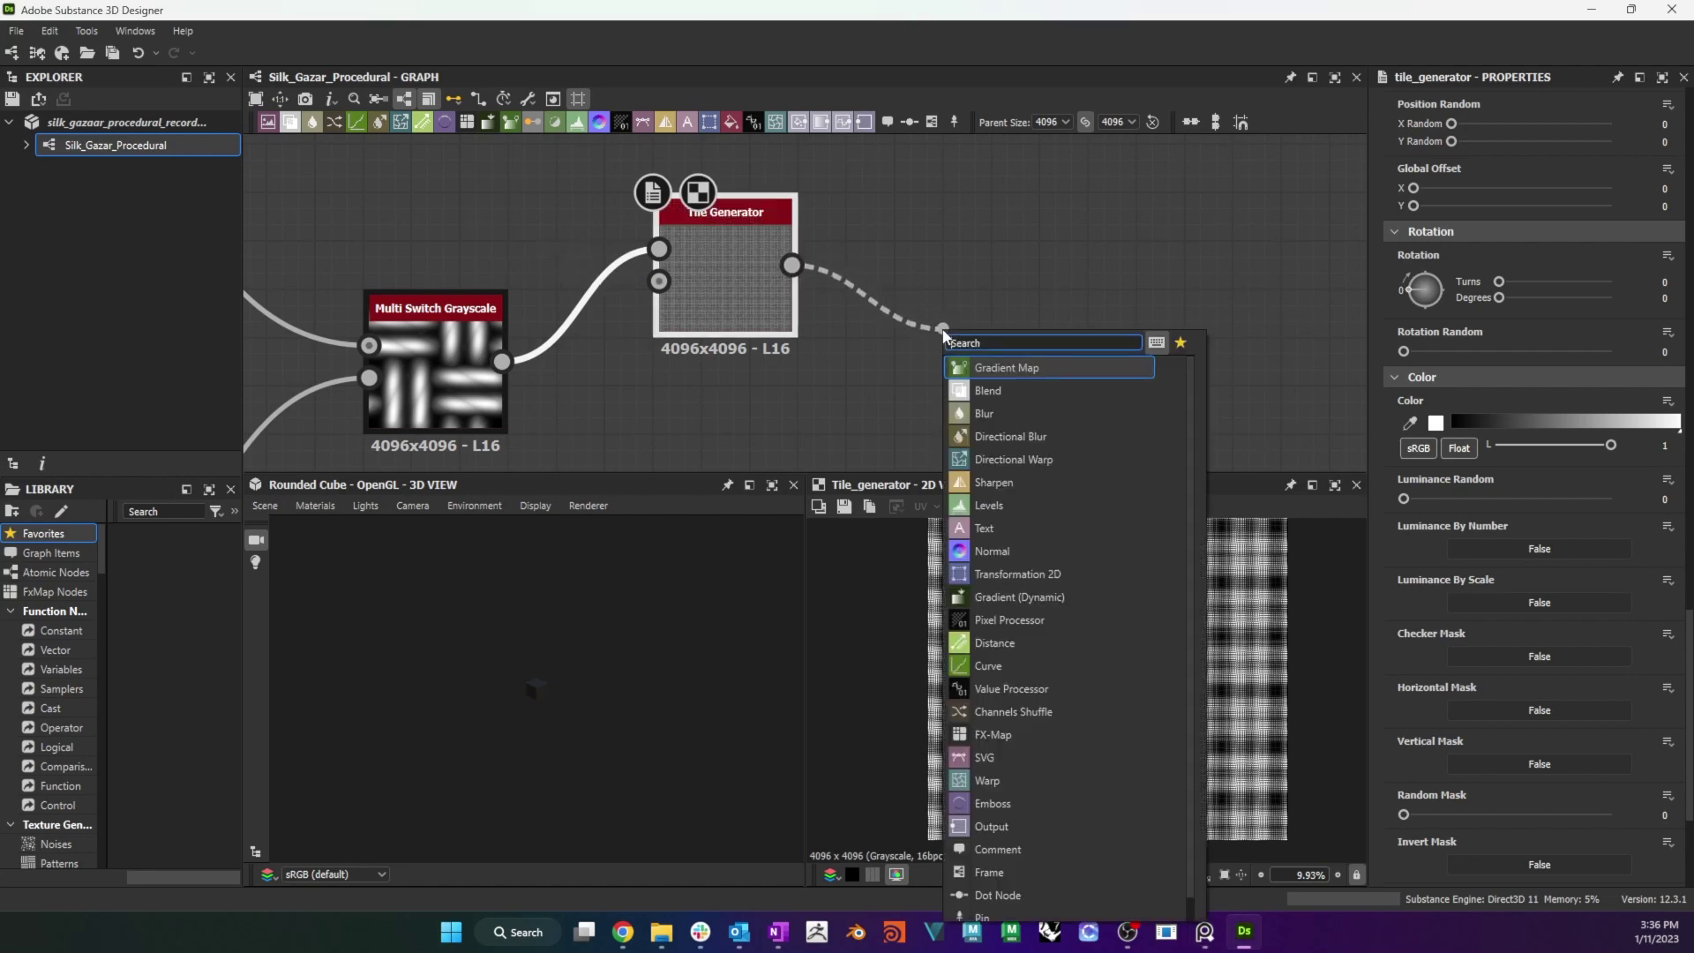
text(directional)
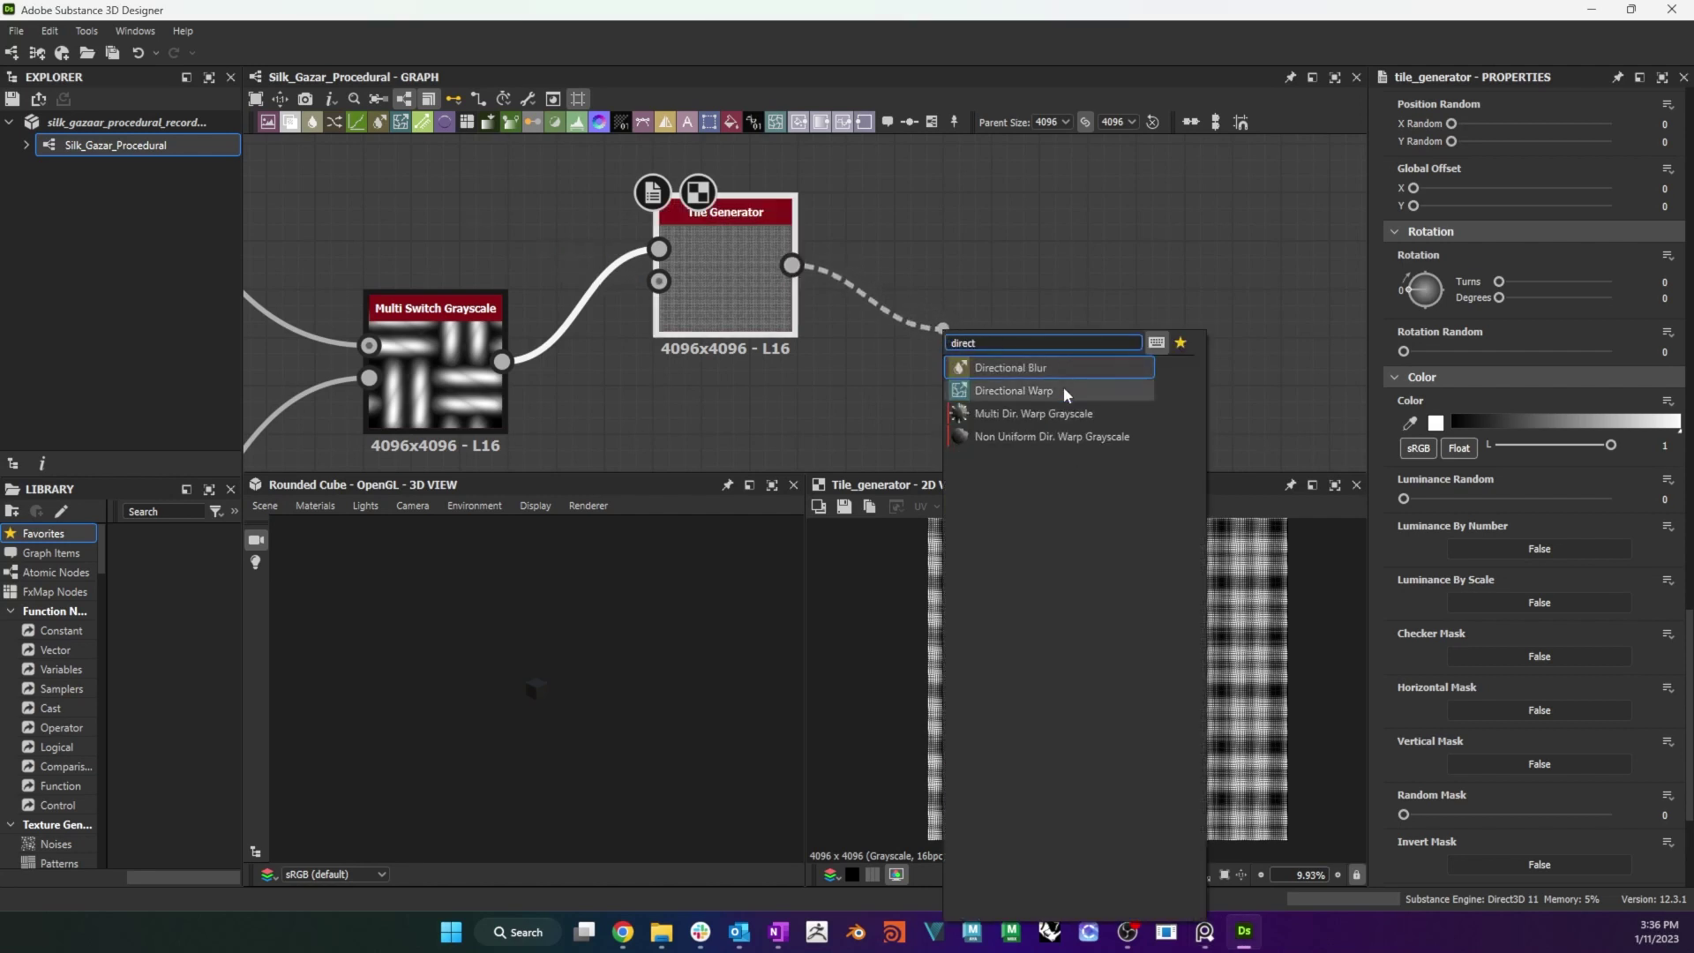
click(1063, 387)
mouse_move(1053, 385)
mouse_down()
mouse_move(1004, 358)
mouse_move(1040, 403)
mouse_up()
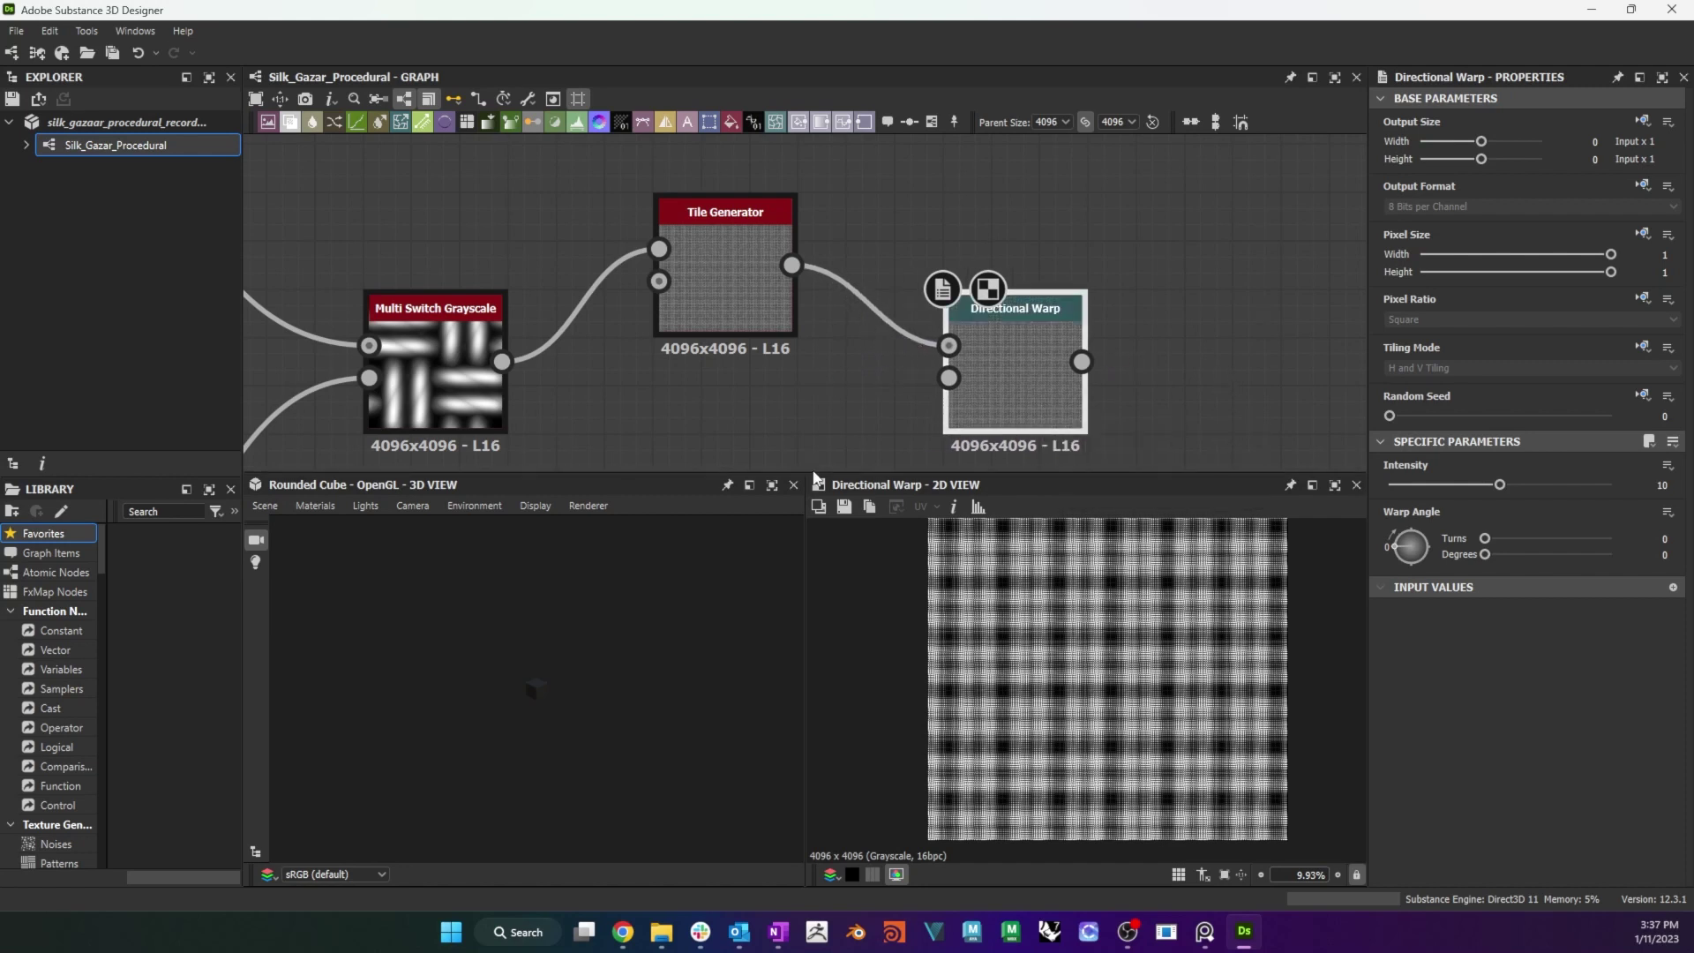
middle_drag(1178, 404, 1183, 339)
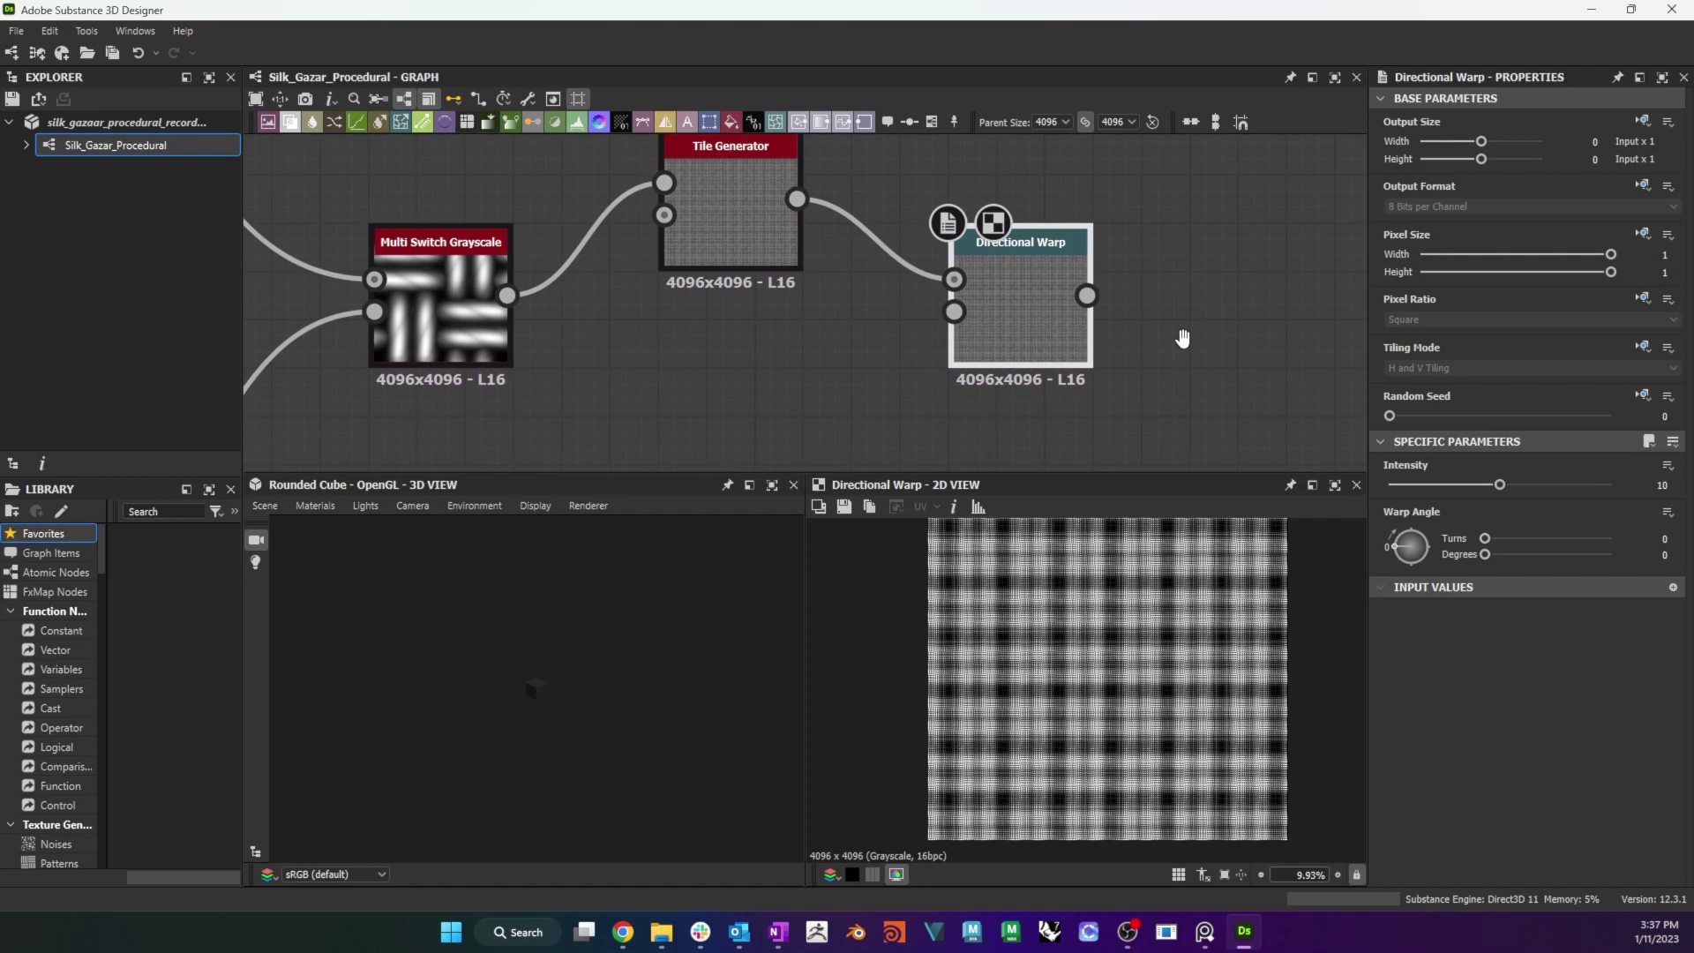
Add a Directional Scratches node and place it under the Tile Generator.
key(space)
text(direc)
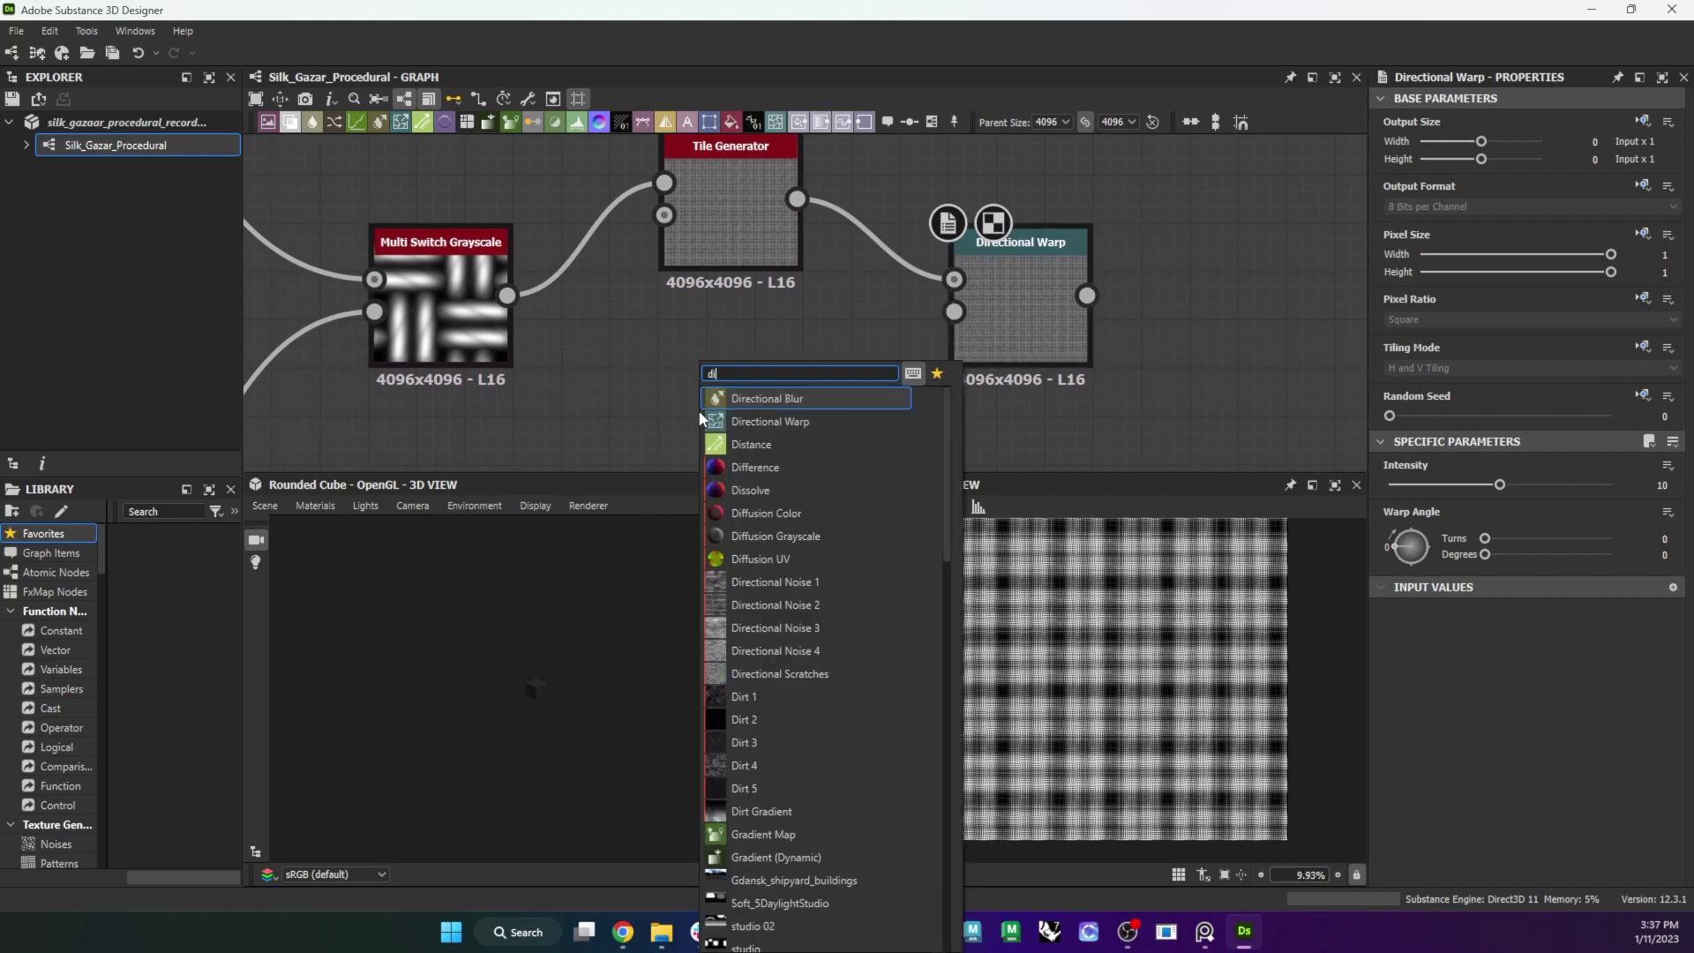
click(806, 535)
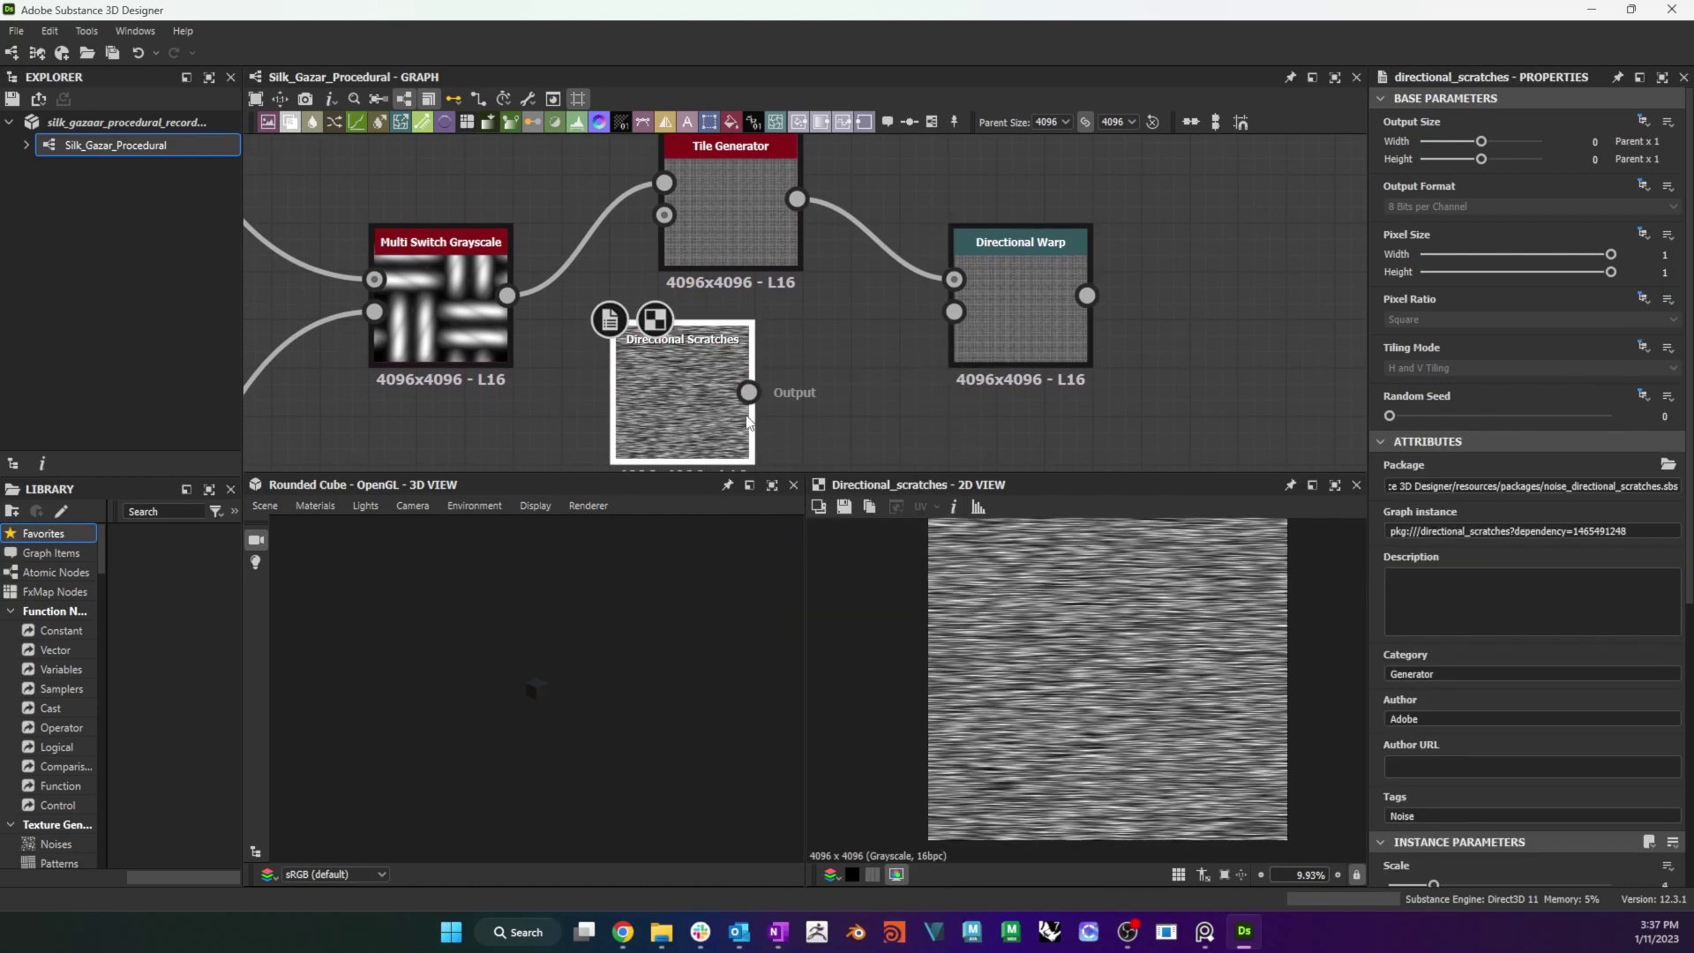
drag(701, 416, 757, 417)
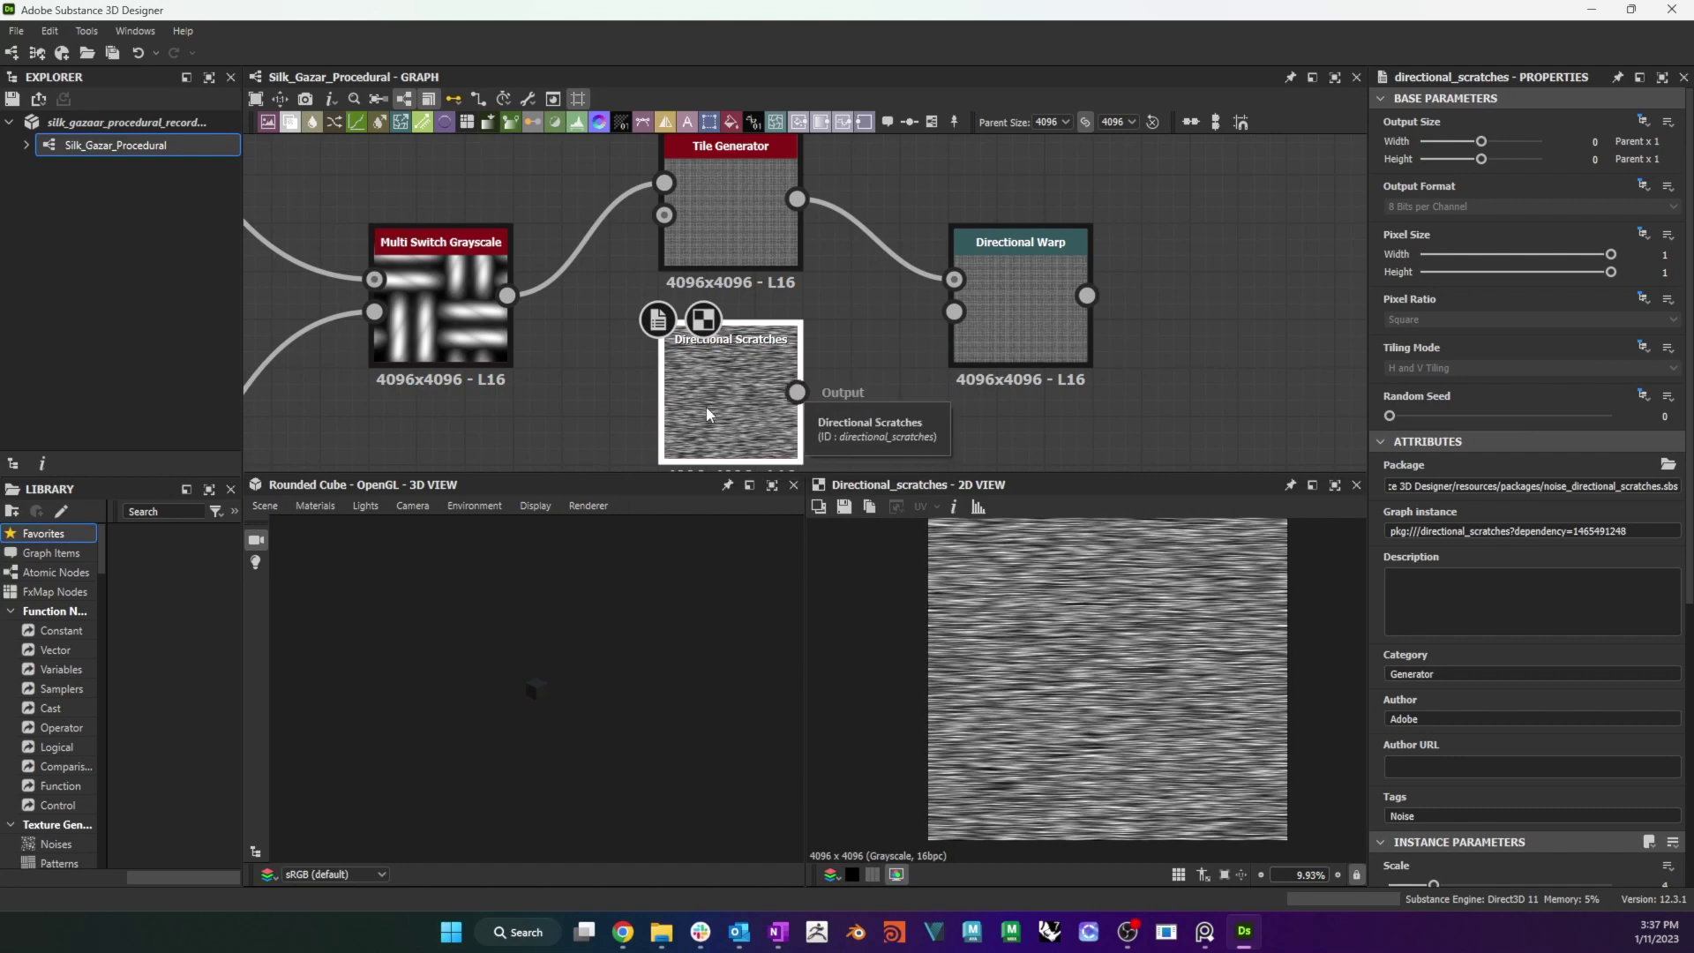
Lower the Directional Warp intensity to 0.32.
middle_drag(1315, 605, 1320, 627)
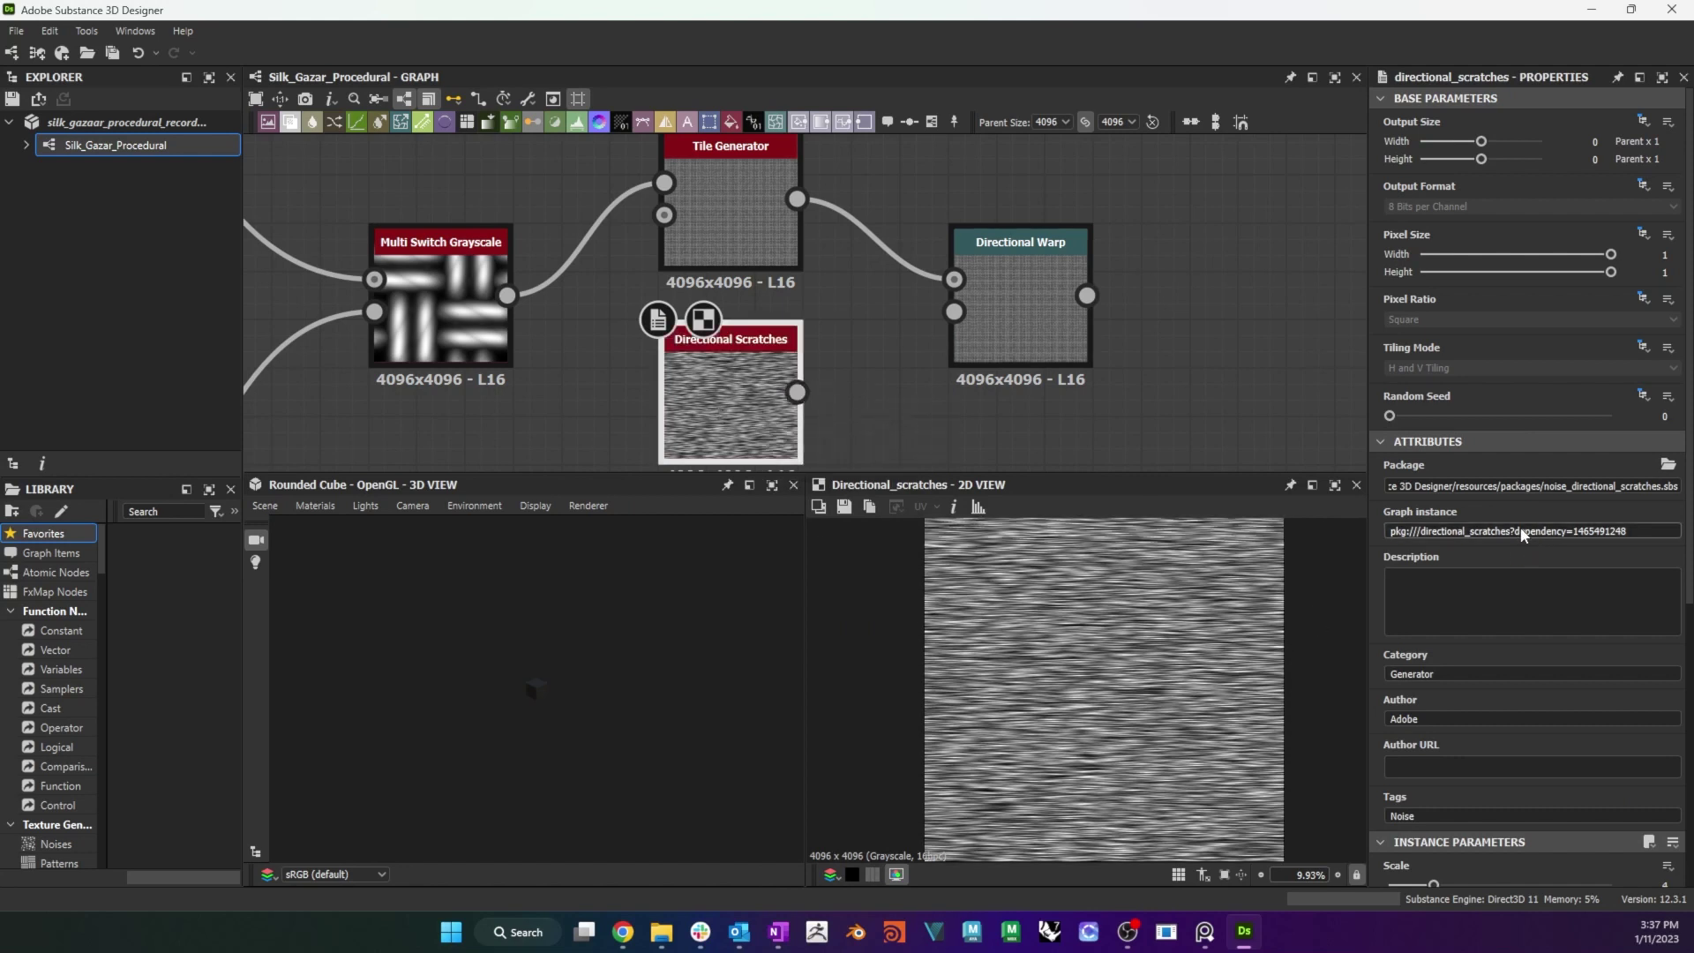
scroll(1520, 534, down, 5)
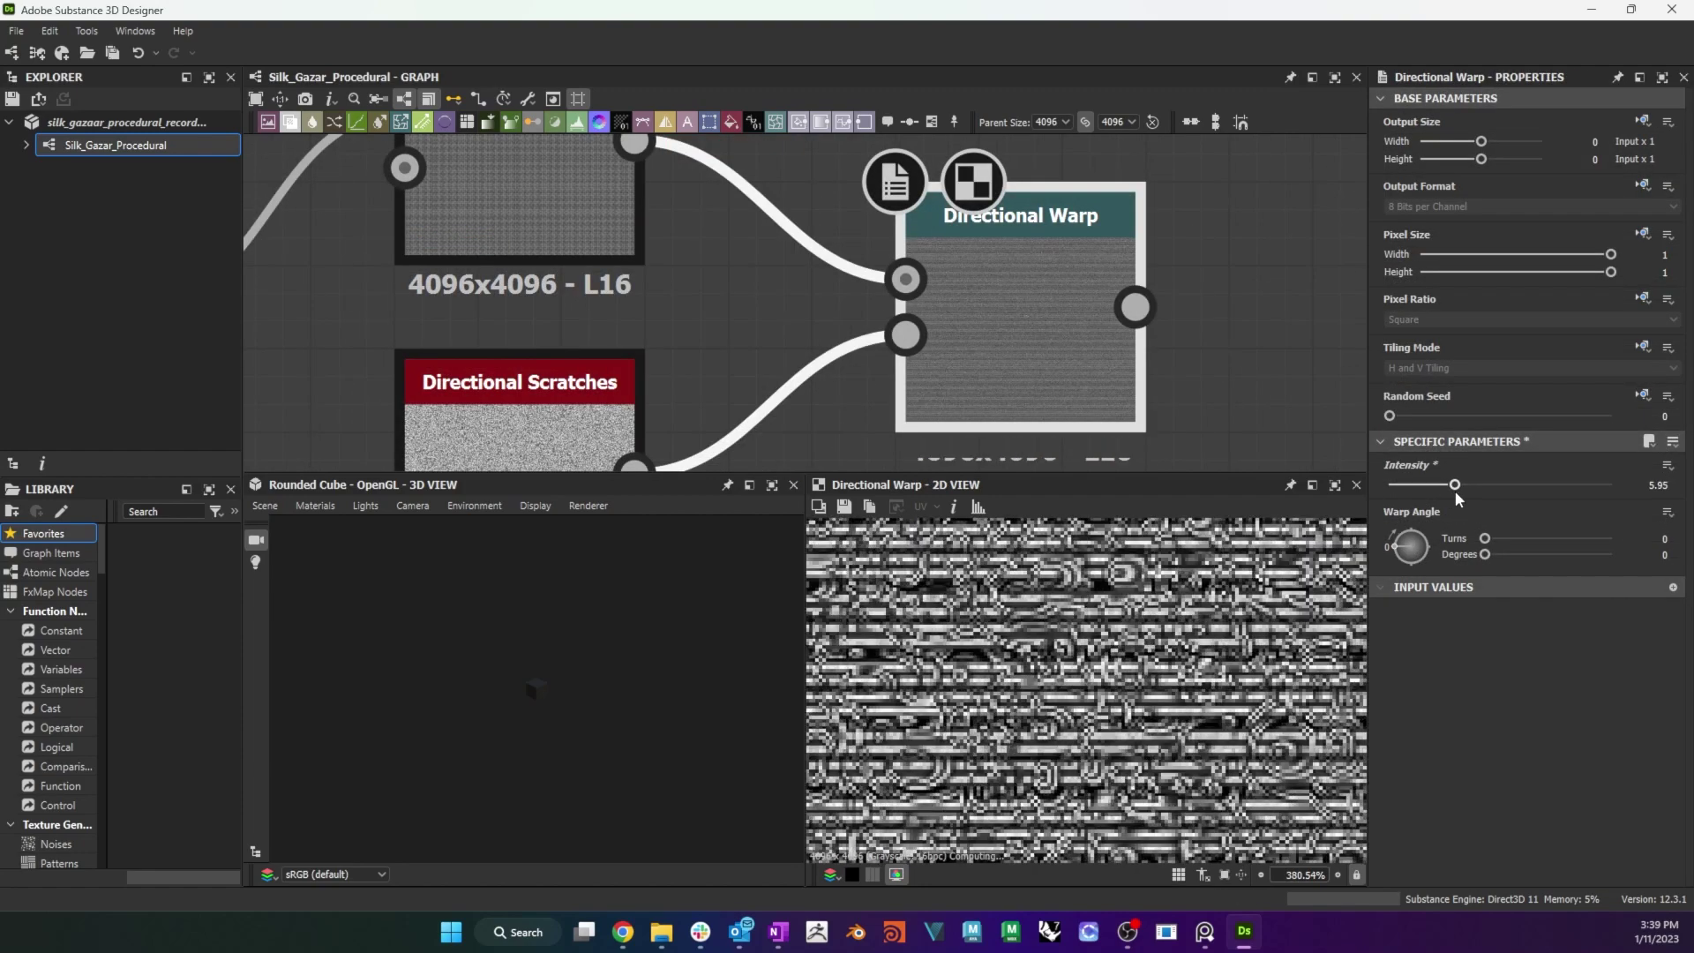
drag(1455, 491, 1393, 492)
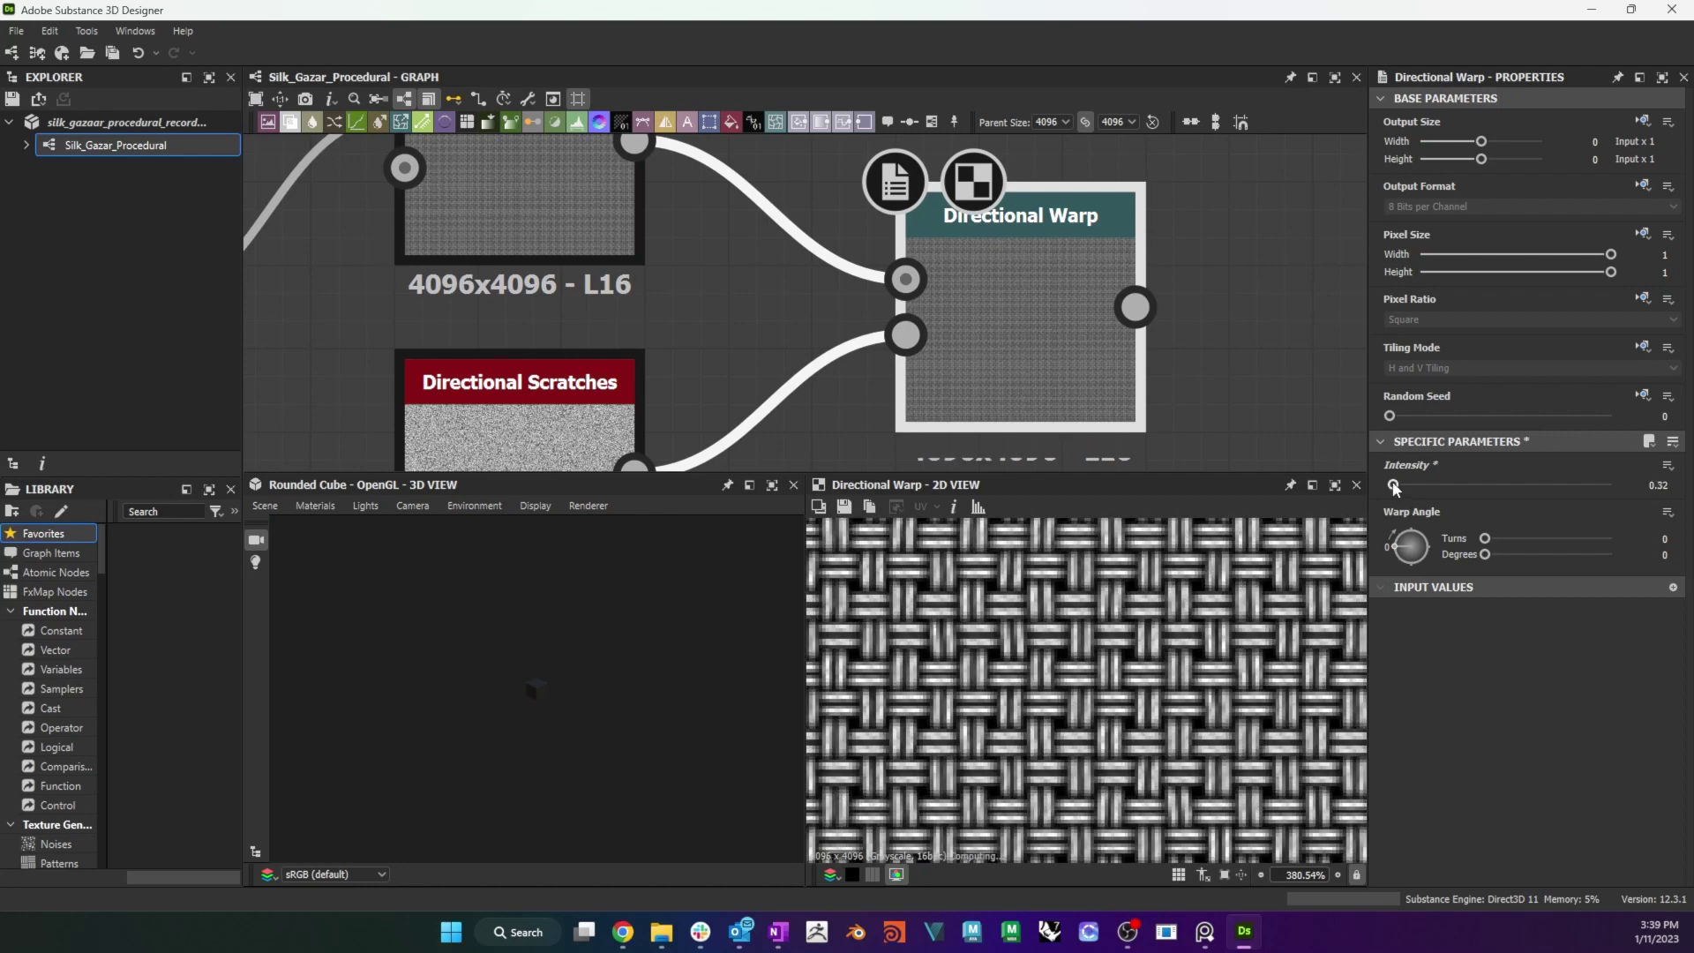
Expose the warp Intensity as a graph input and add a Transformation 2D after the Directional Warp.
click(1669, 469)
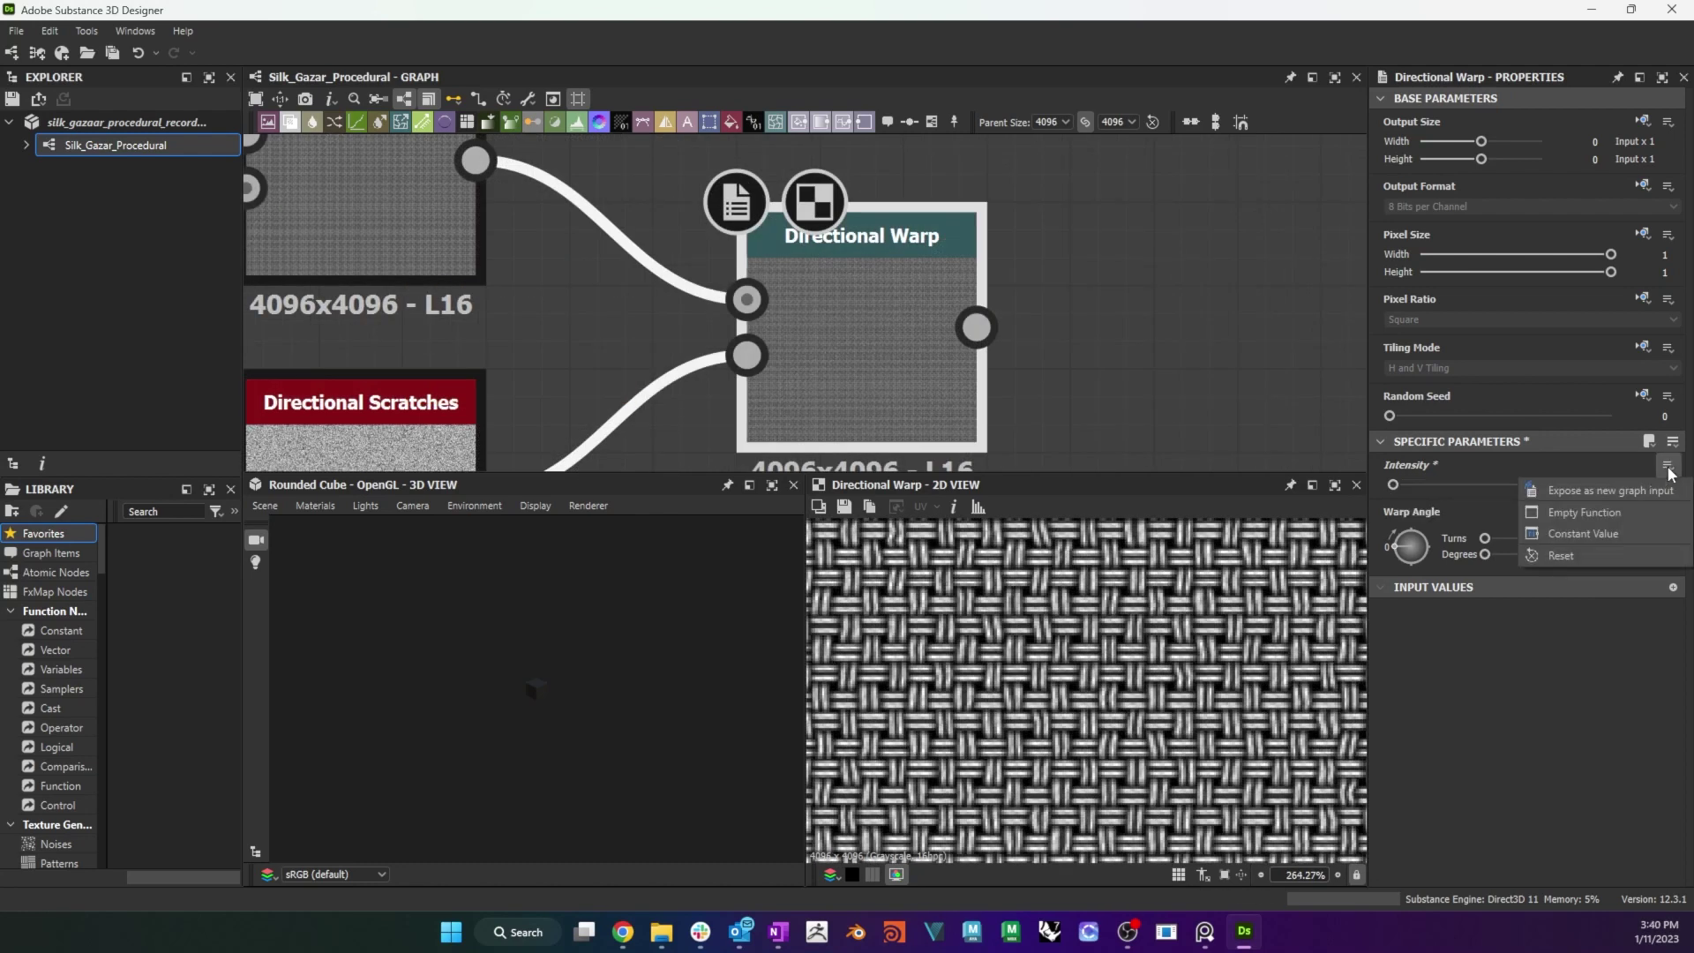
click(1607, 491)
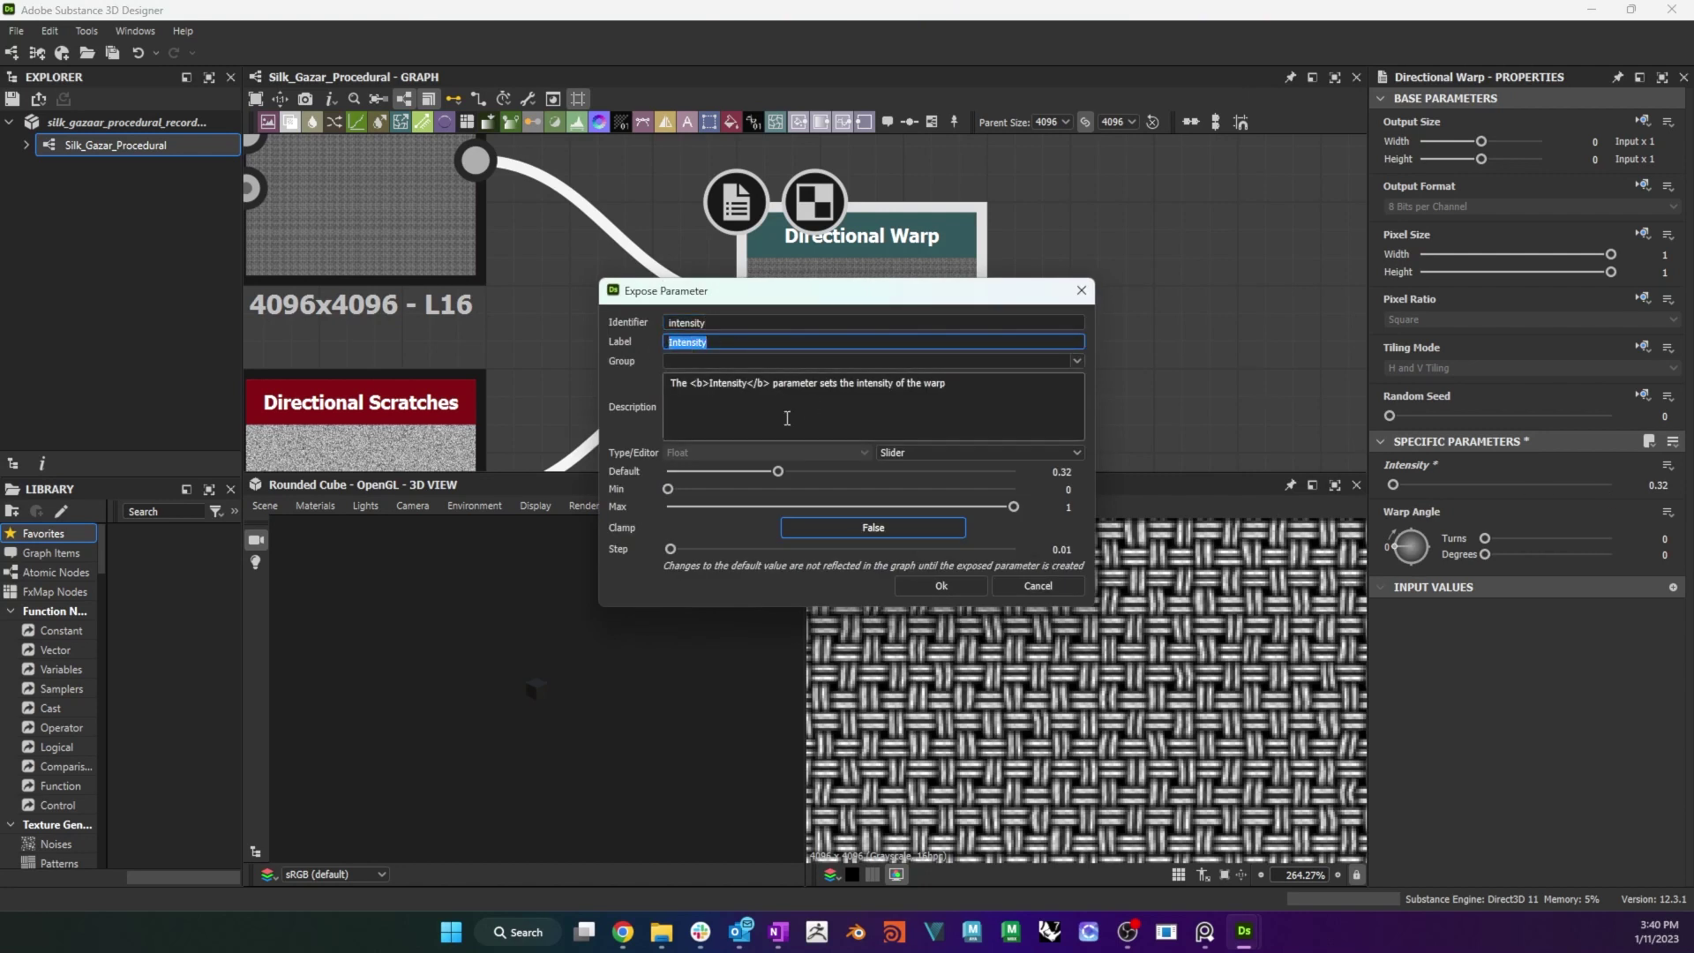
text(D)
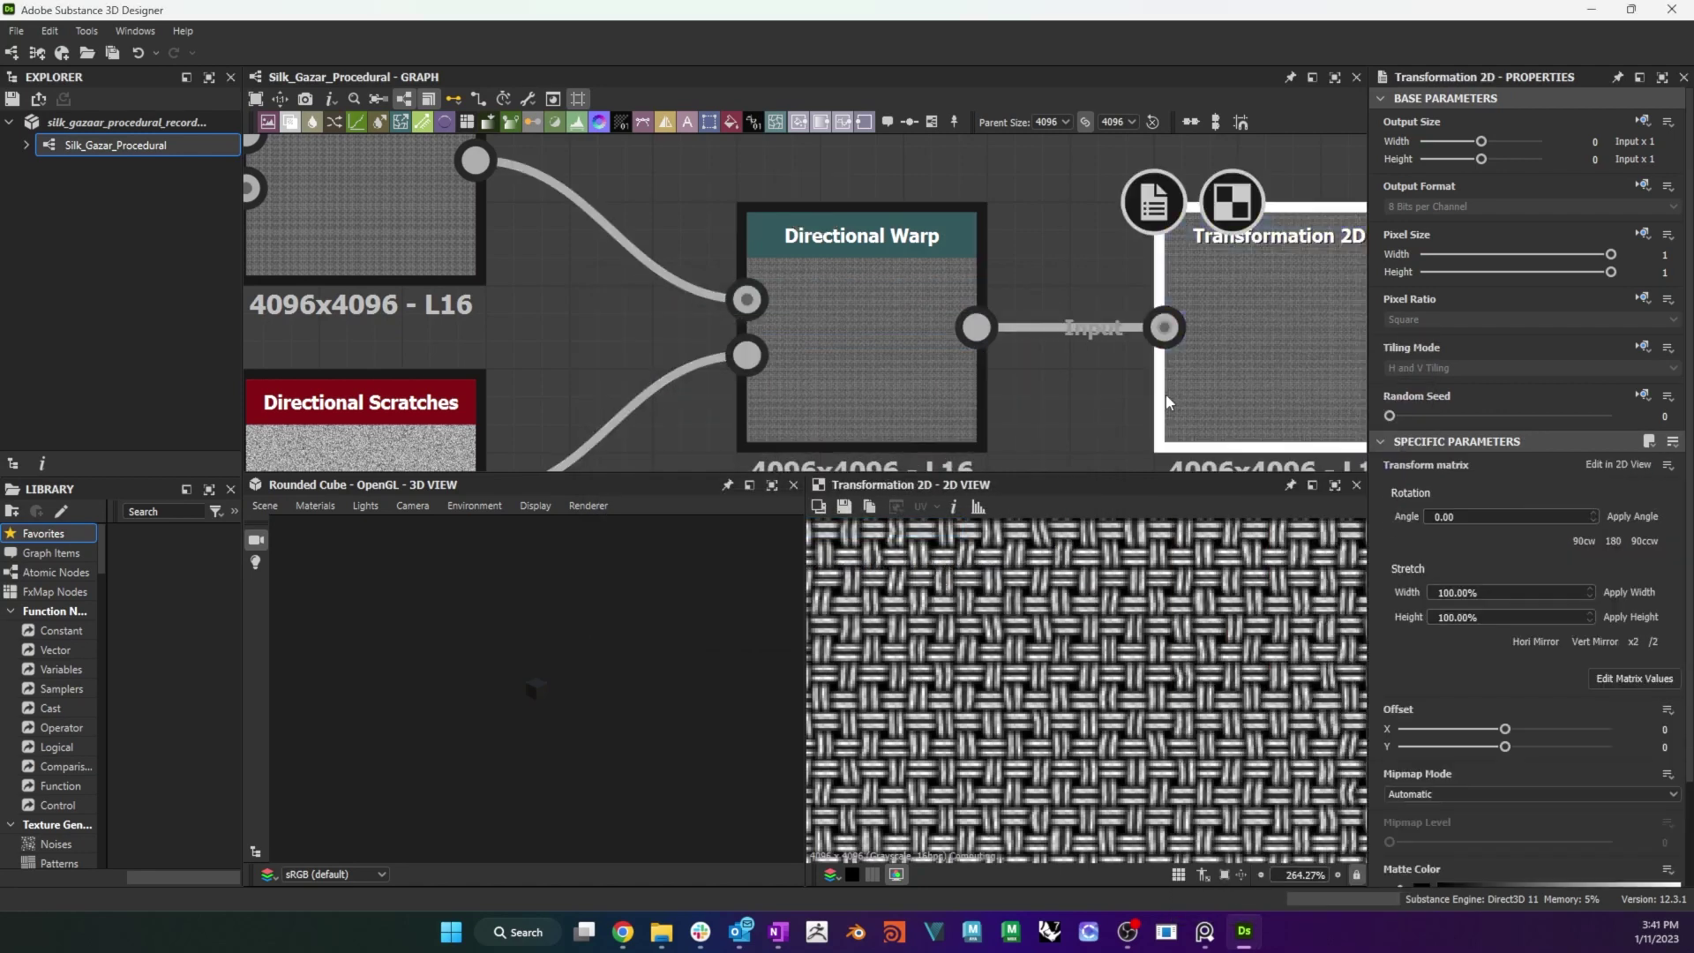
middle_drag(1297, 319, 810, 320)
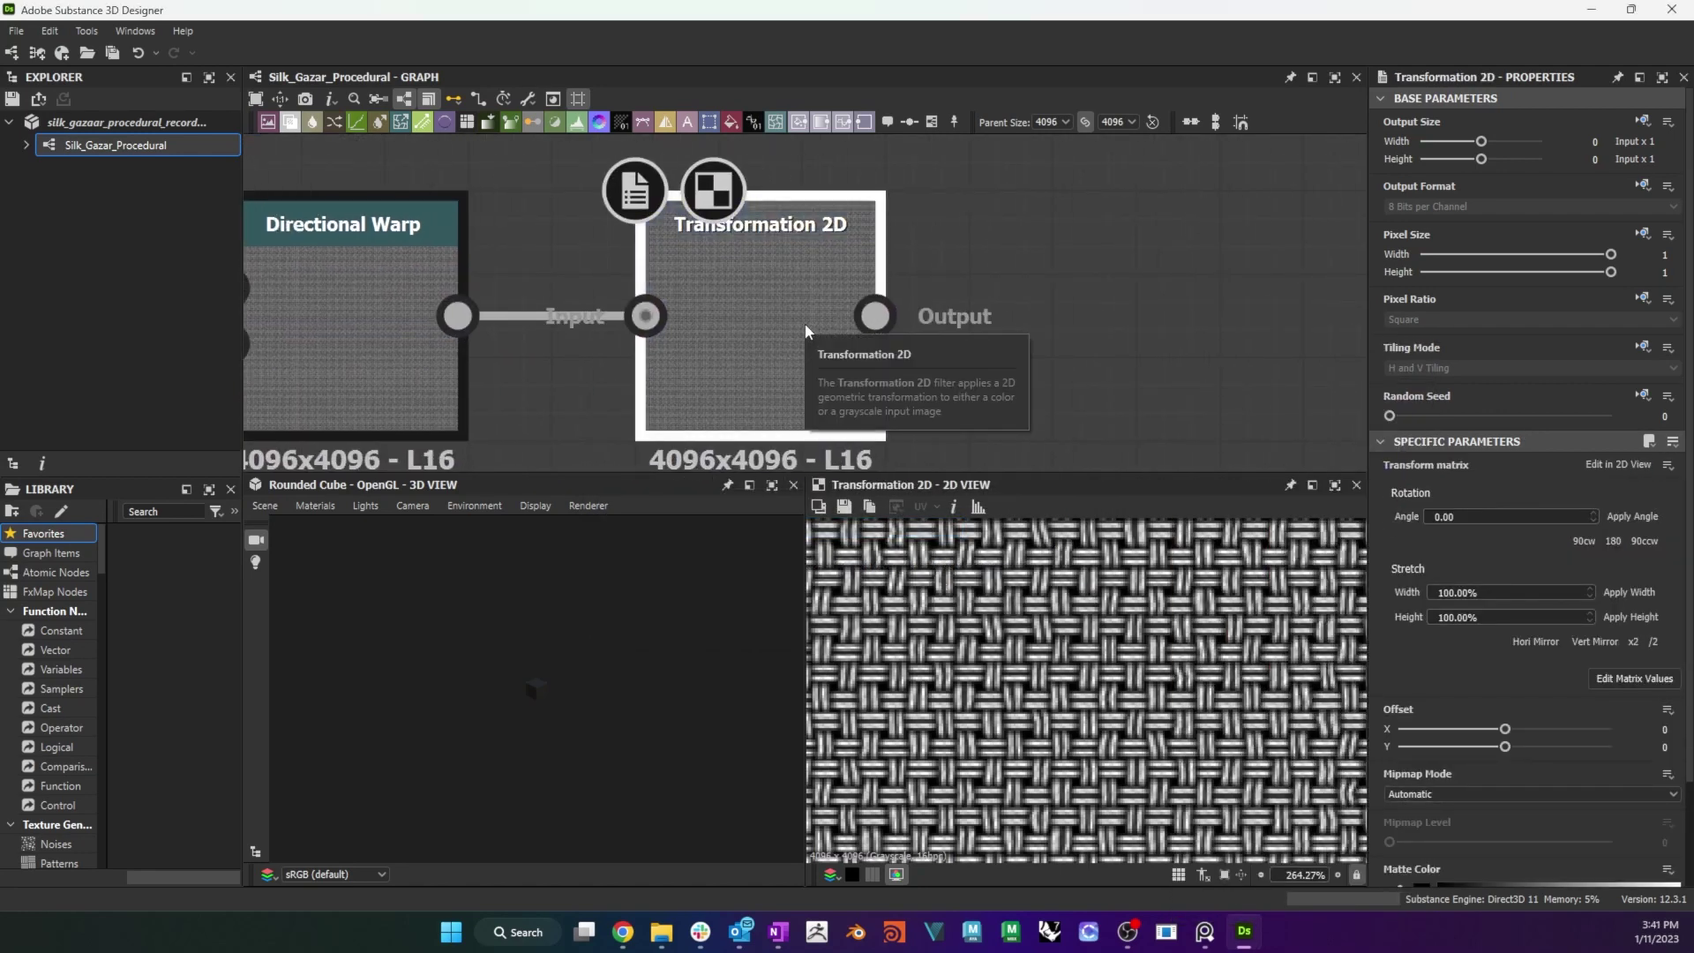
Set the Transformation 2D angle to 90 degrees.
click(1421, 517)
text(90)
key(Return)
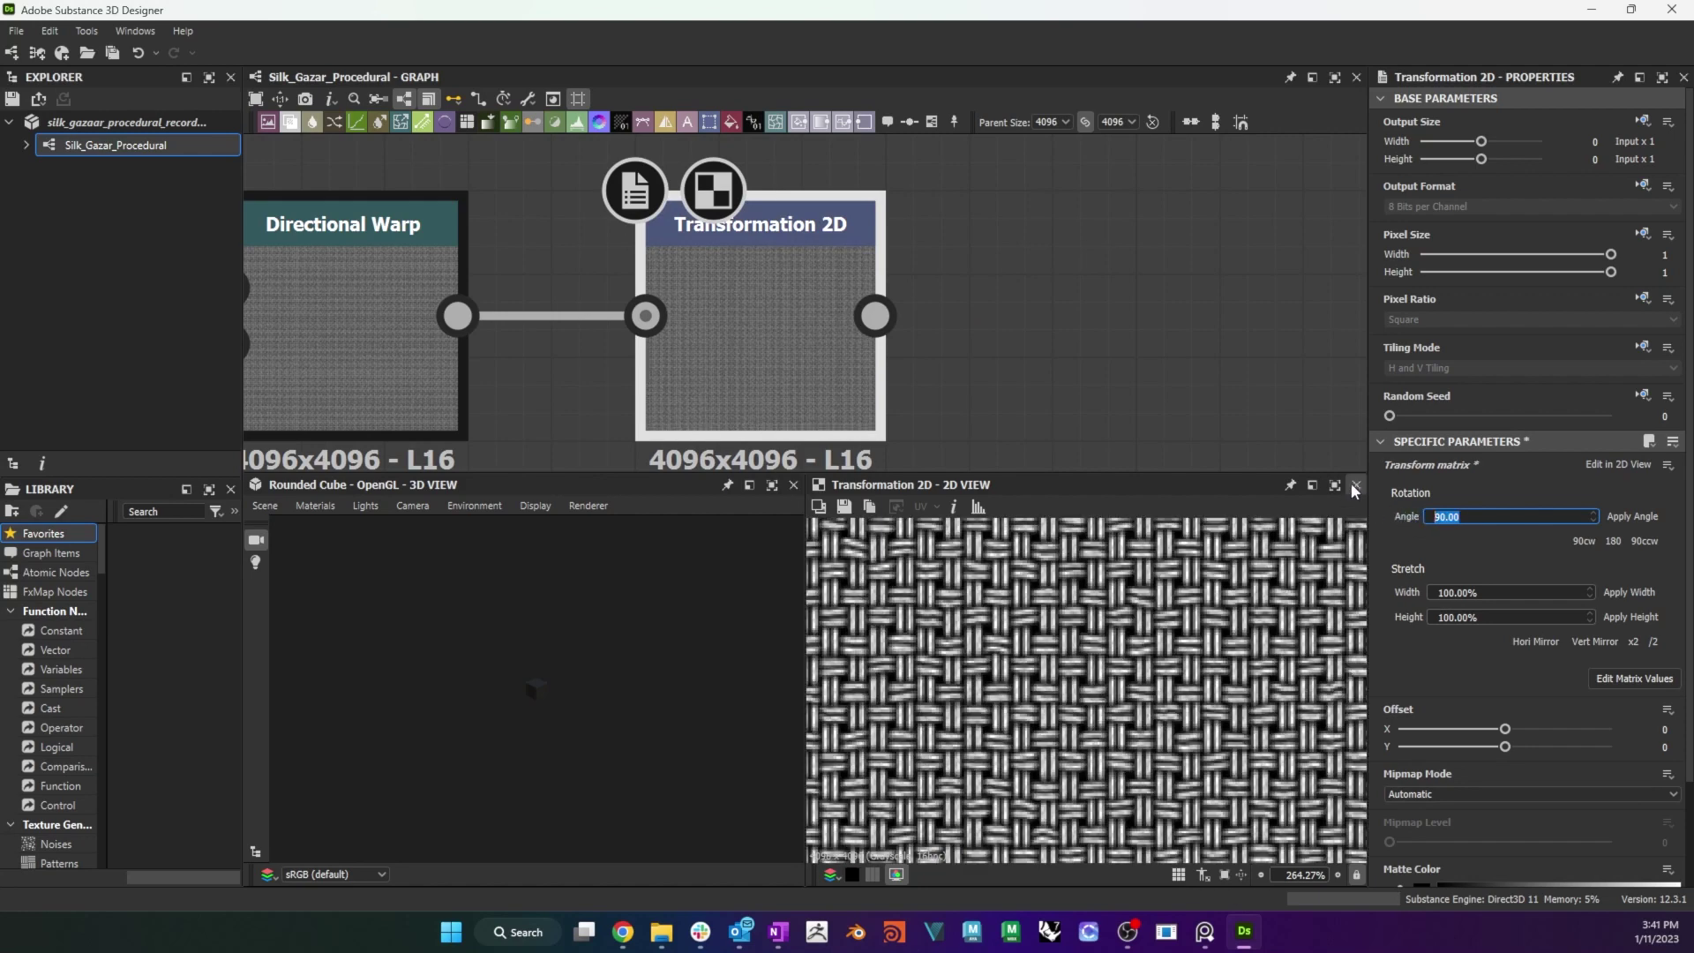
click(1205, 931)
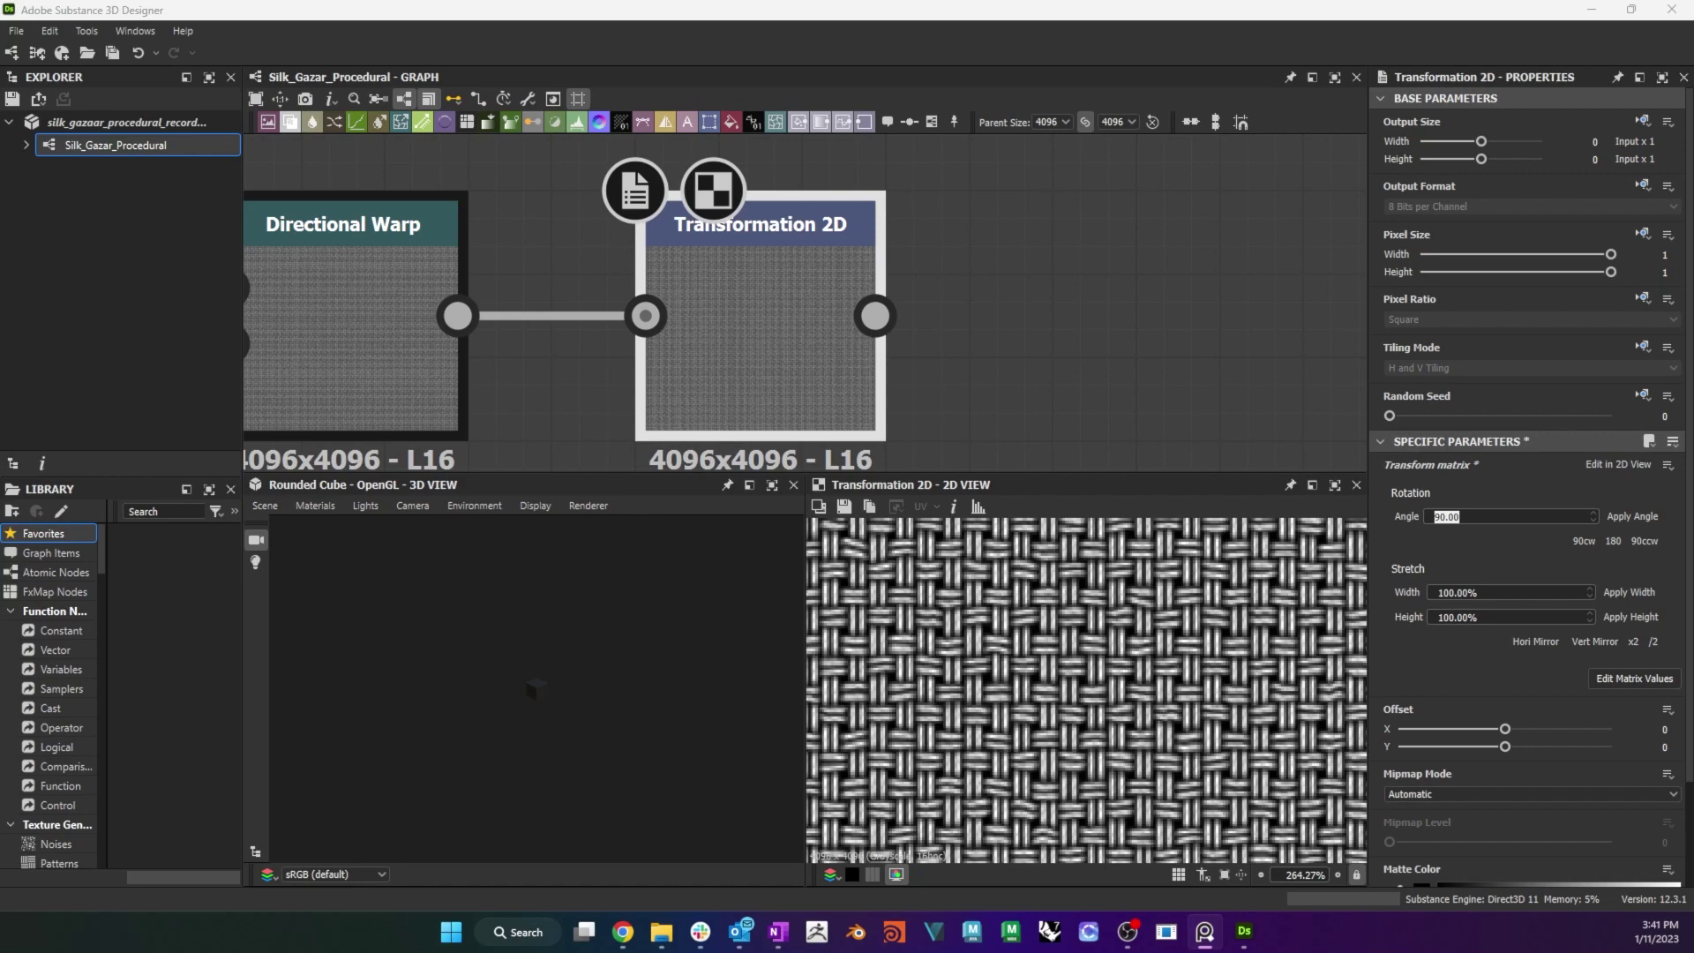
Add a second Directional Warp driven by Directional Scratches, with intensity 3.65.
scroll(1084, 195, down, 3)
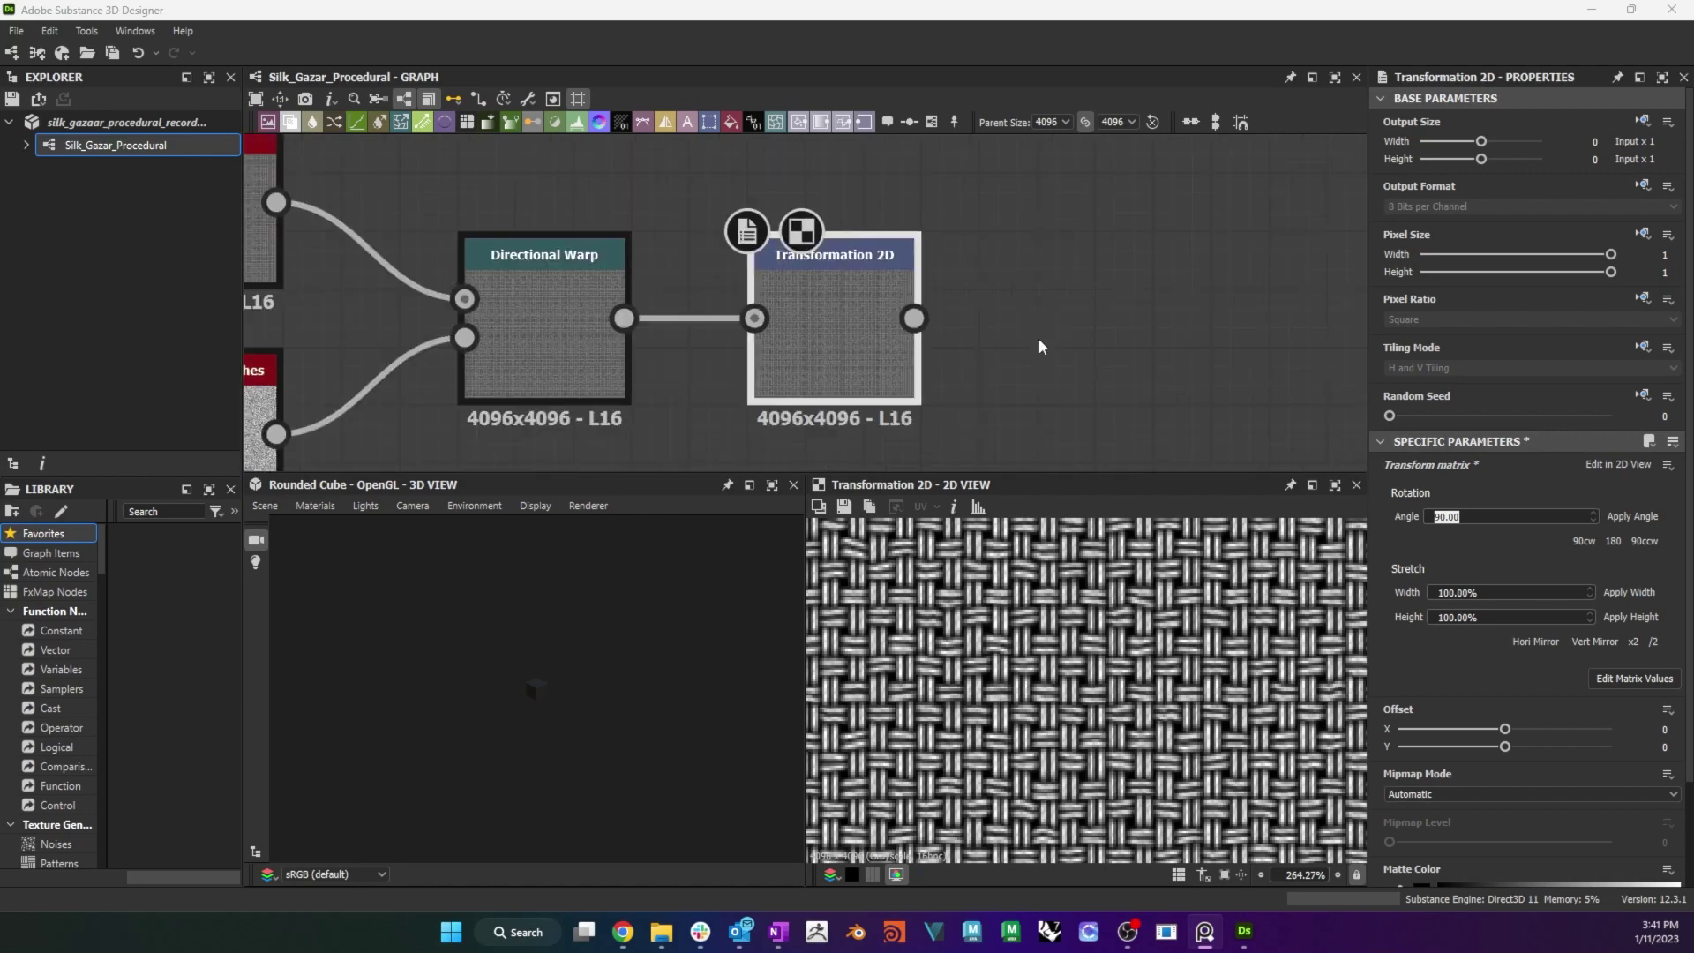
middle_drag(1098, 279, 982, 401)
drag(803, 340, 1028, 374)
text(direc)
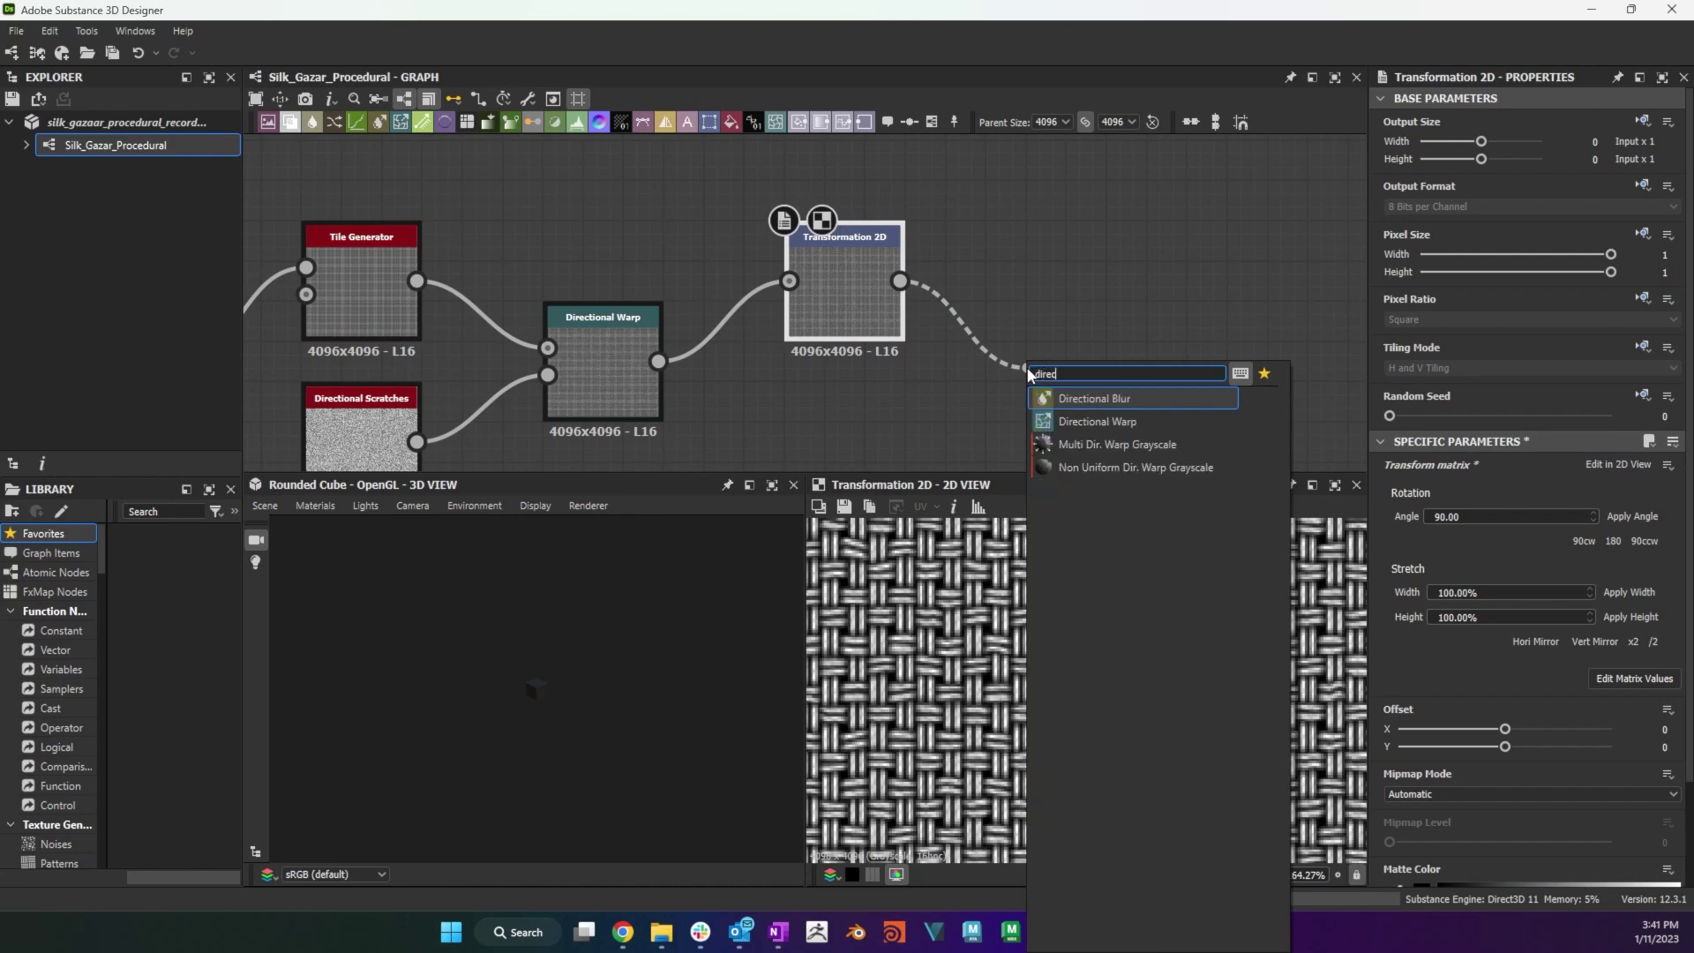
click(1119, 422)
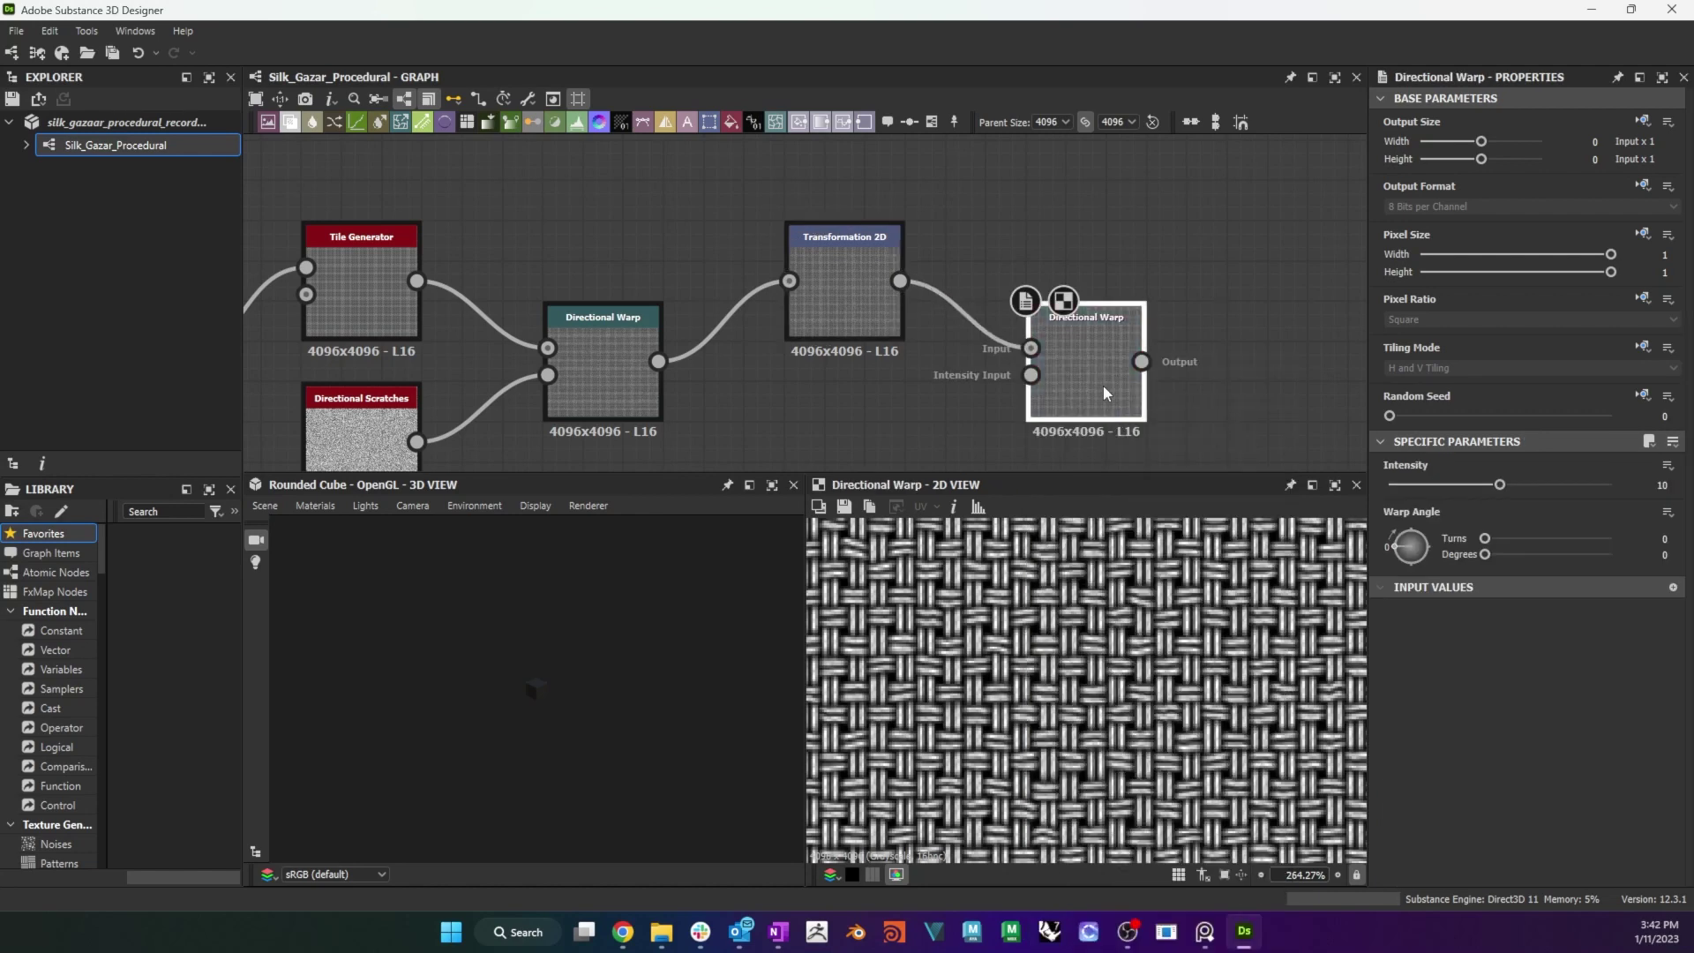
drag(416, 441, 1032, 375)
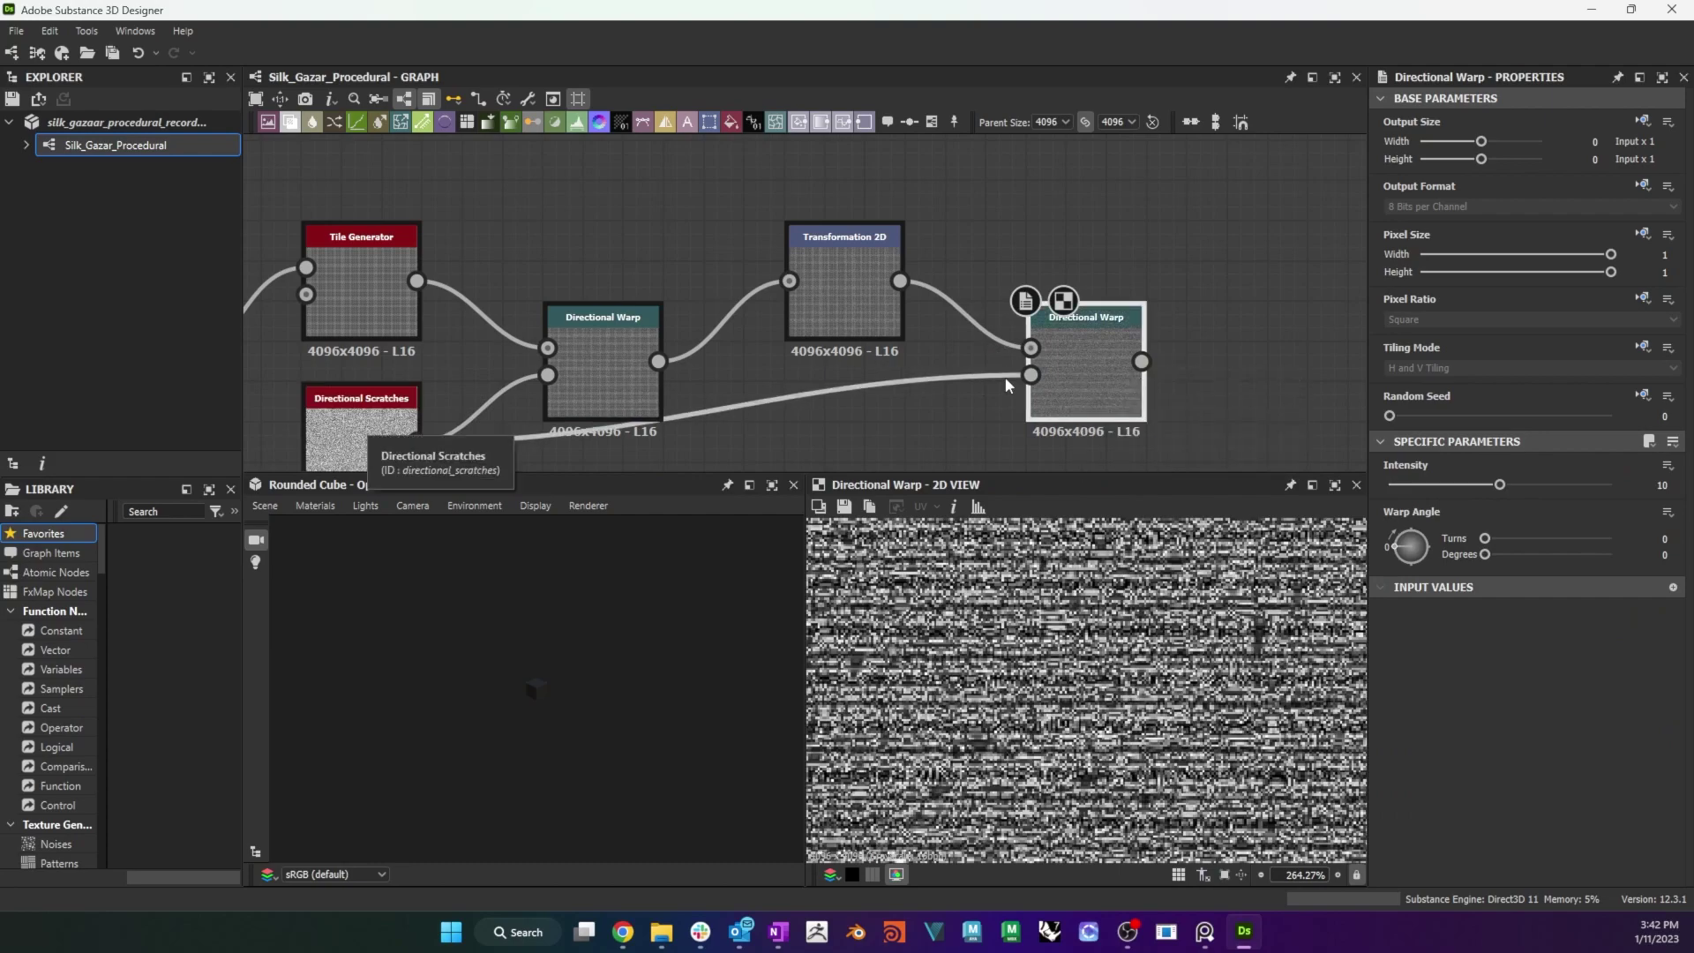
drag(1499, 484, 1393, 488)
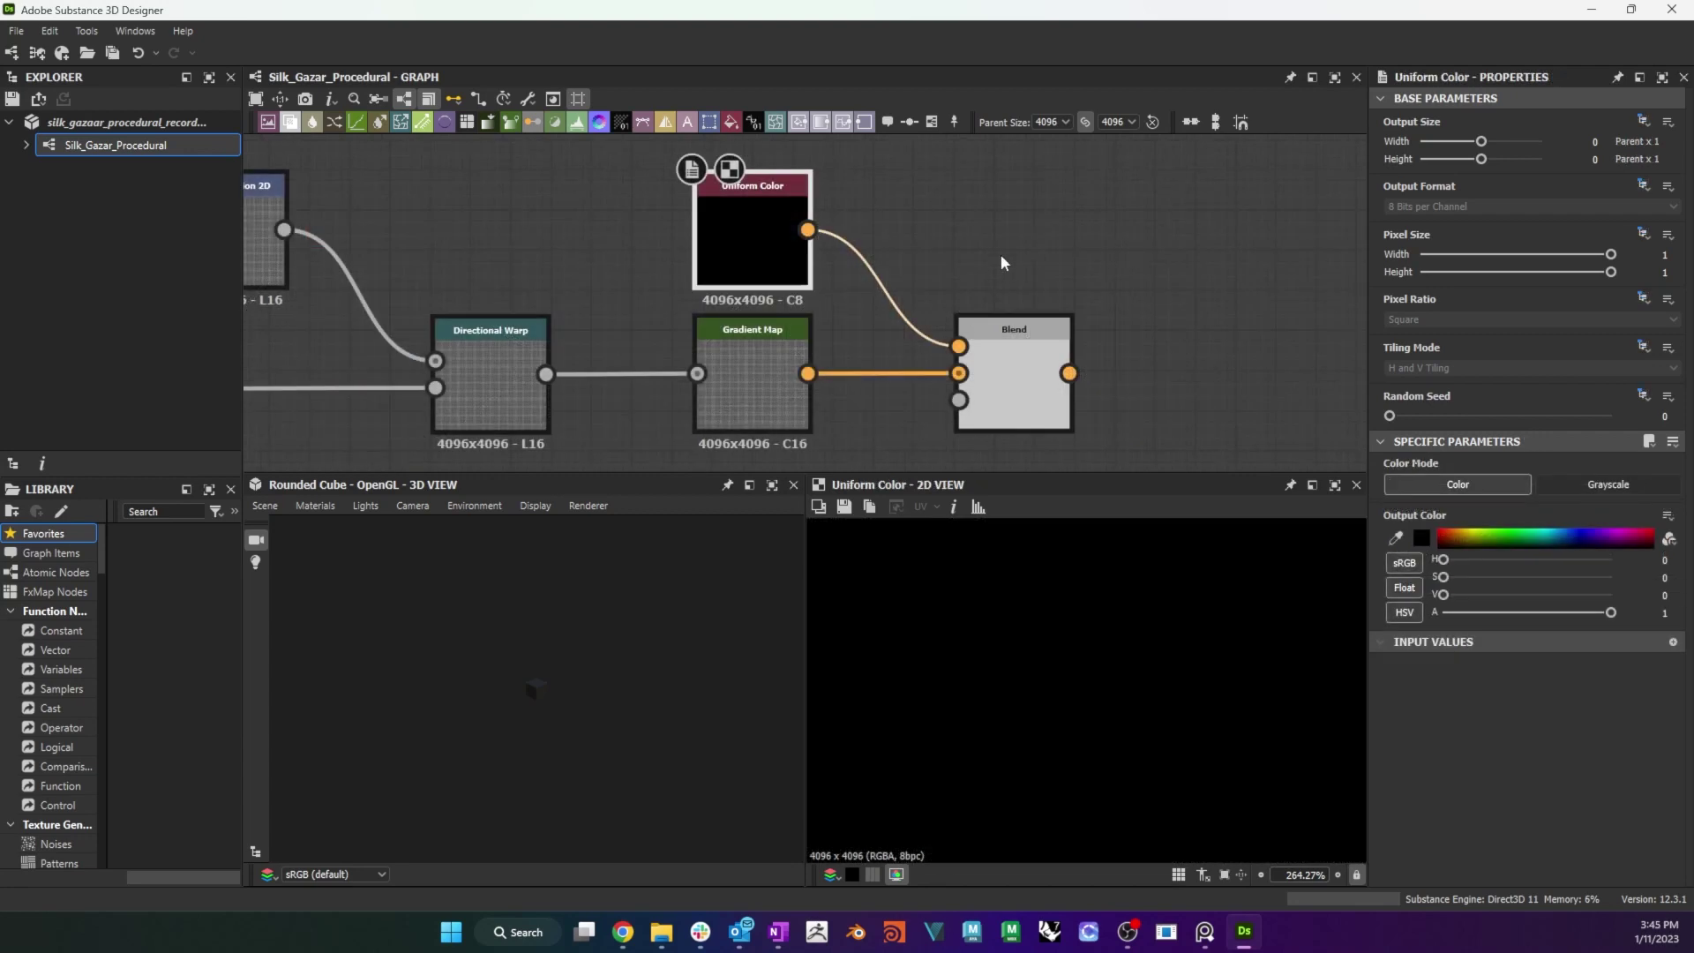
Make the Uniform Color teal and set the Blend mode to Multiply.
click(1556, 539)
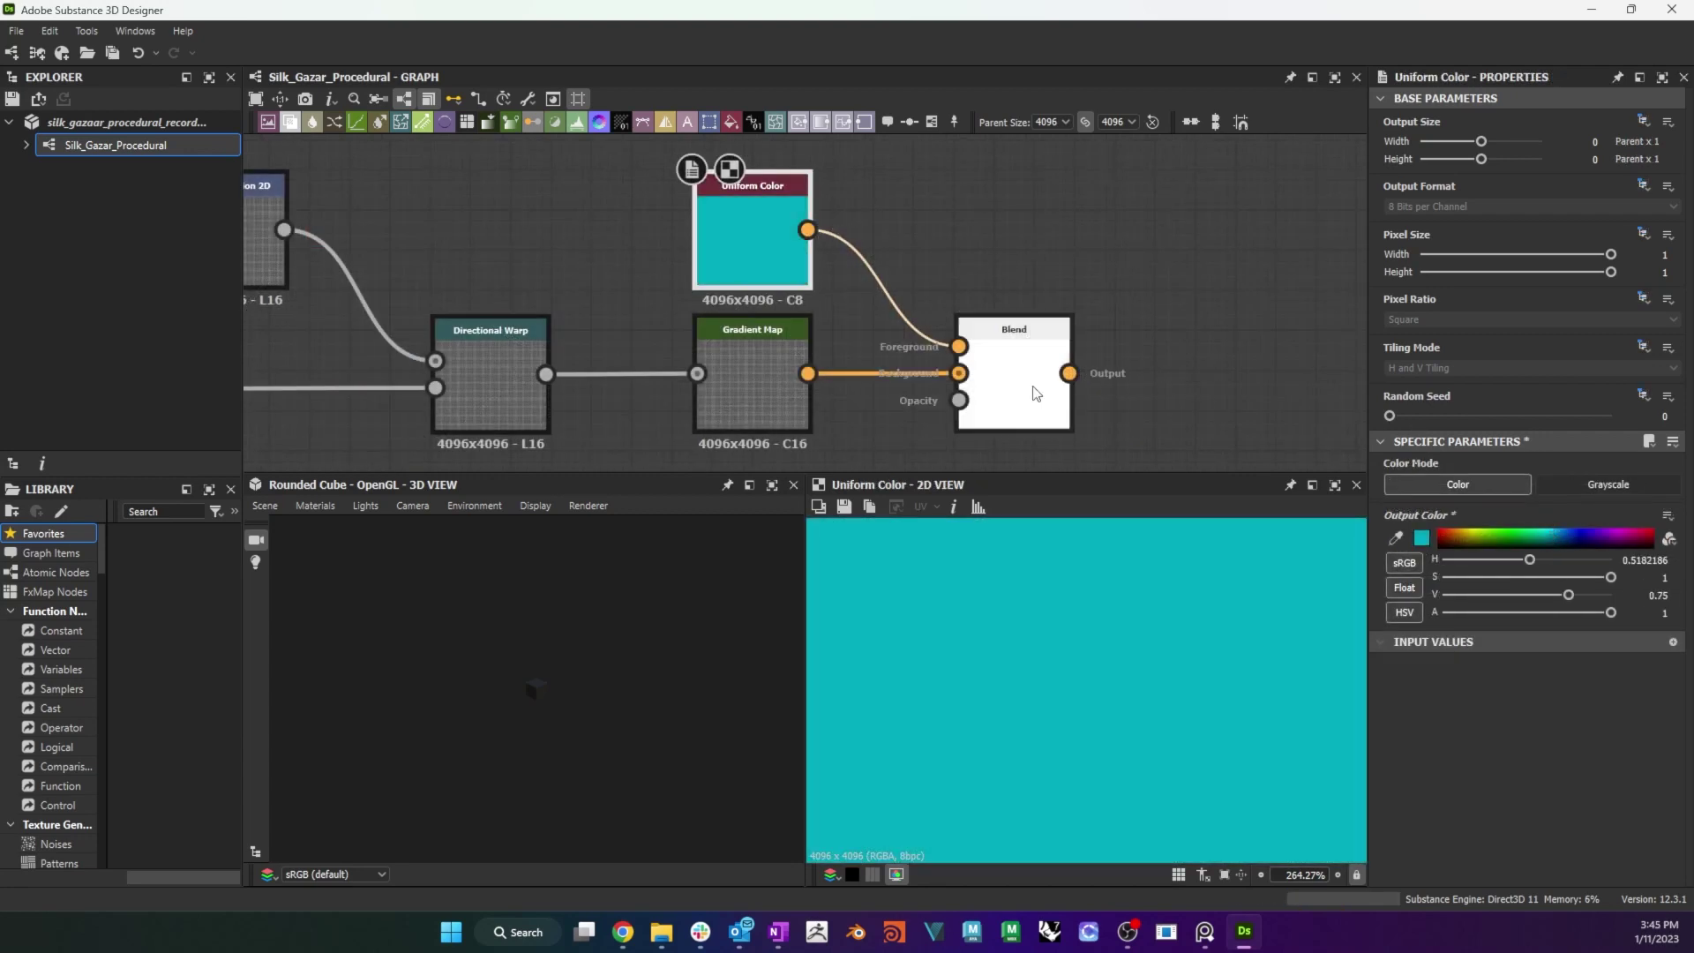
click(1005, 397)
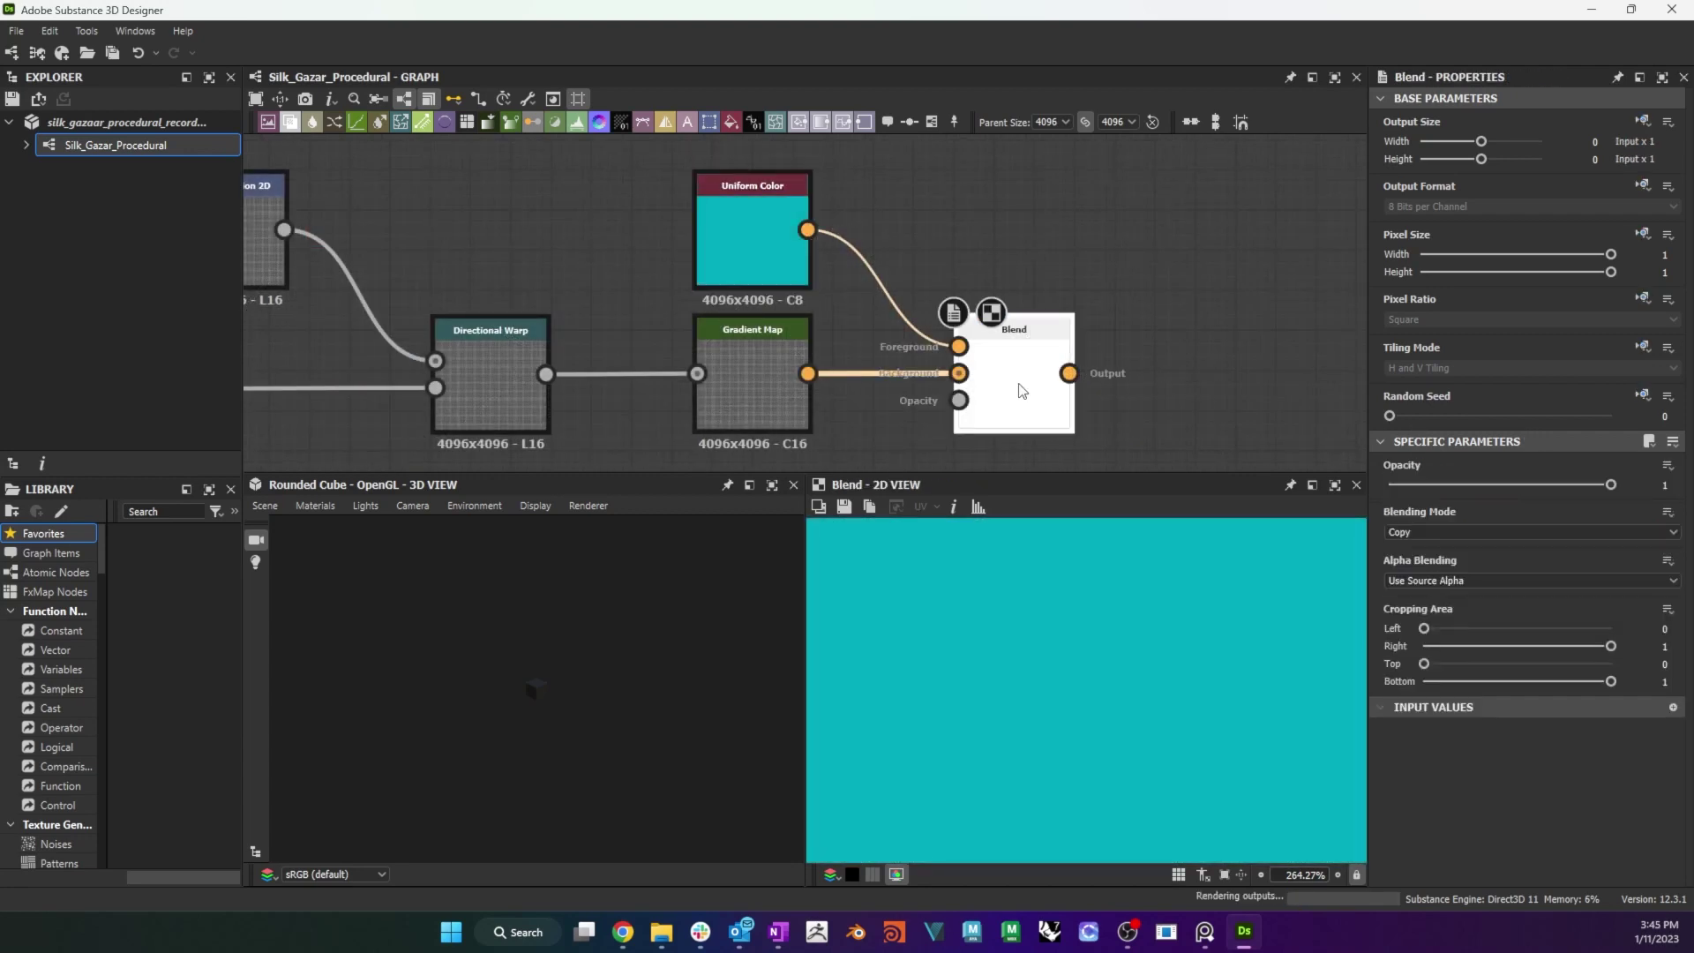
click(1516, 533)
click(1507, 579)
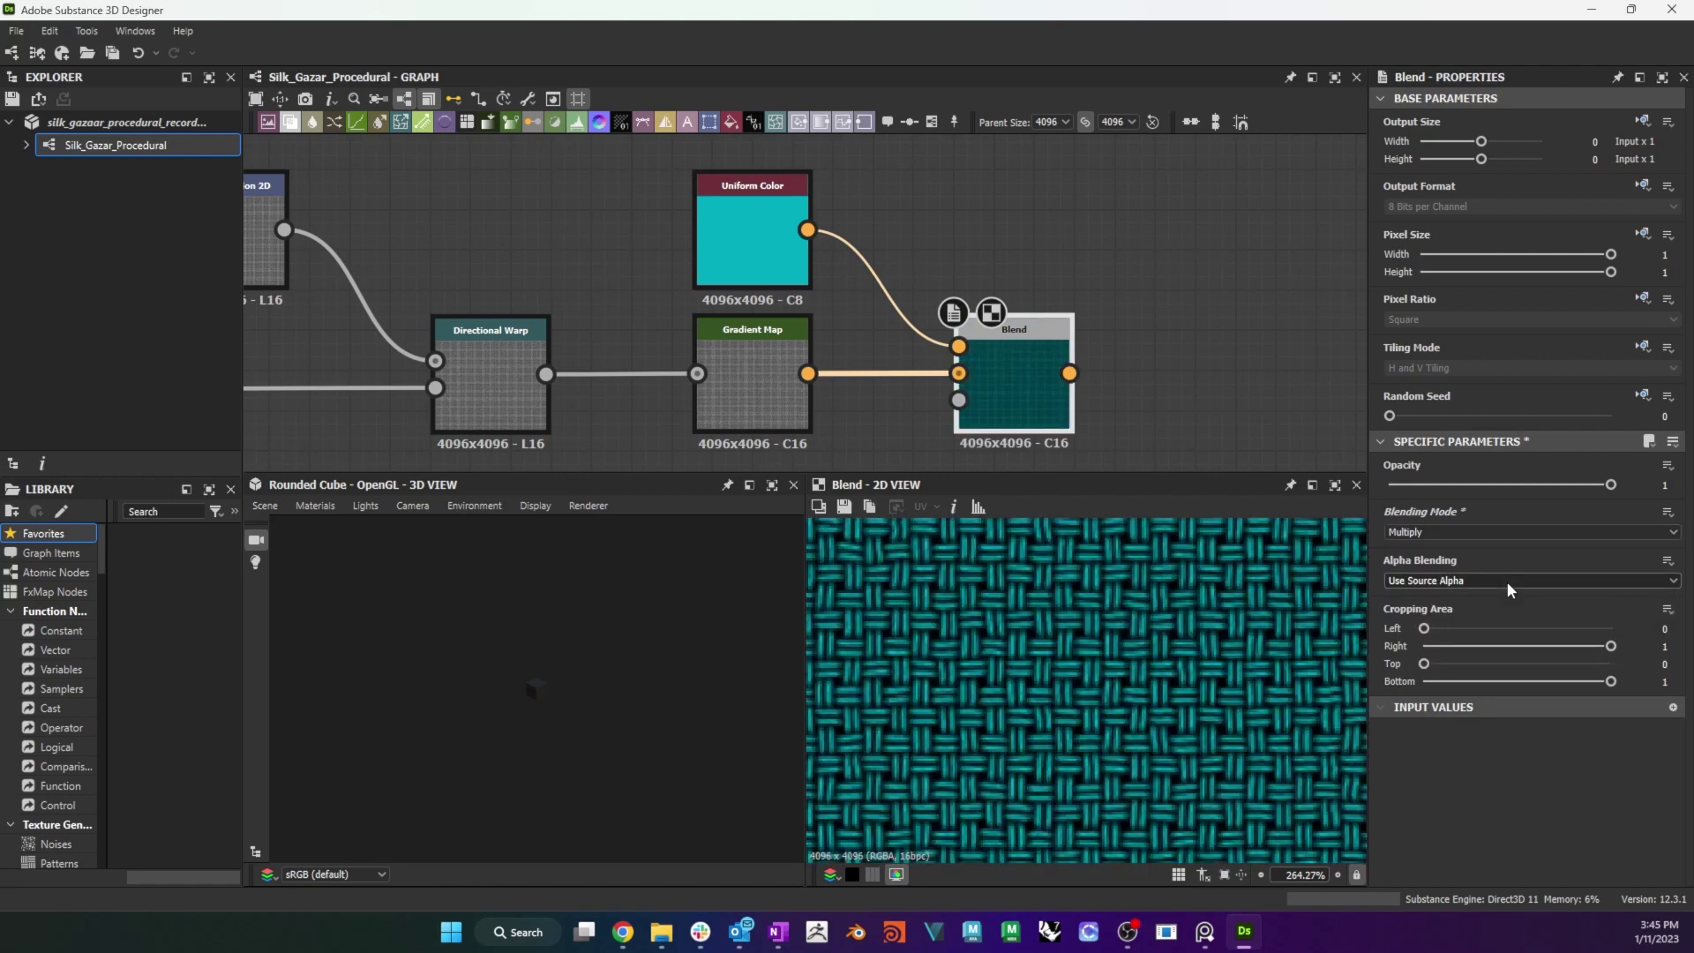
Expose the teal colour's Output Color as a graph input labelled 'Weave Color'.
click(756, 226)
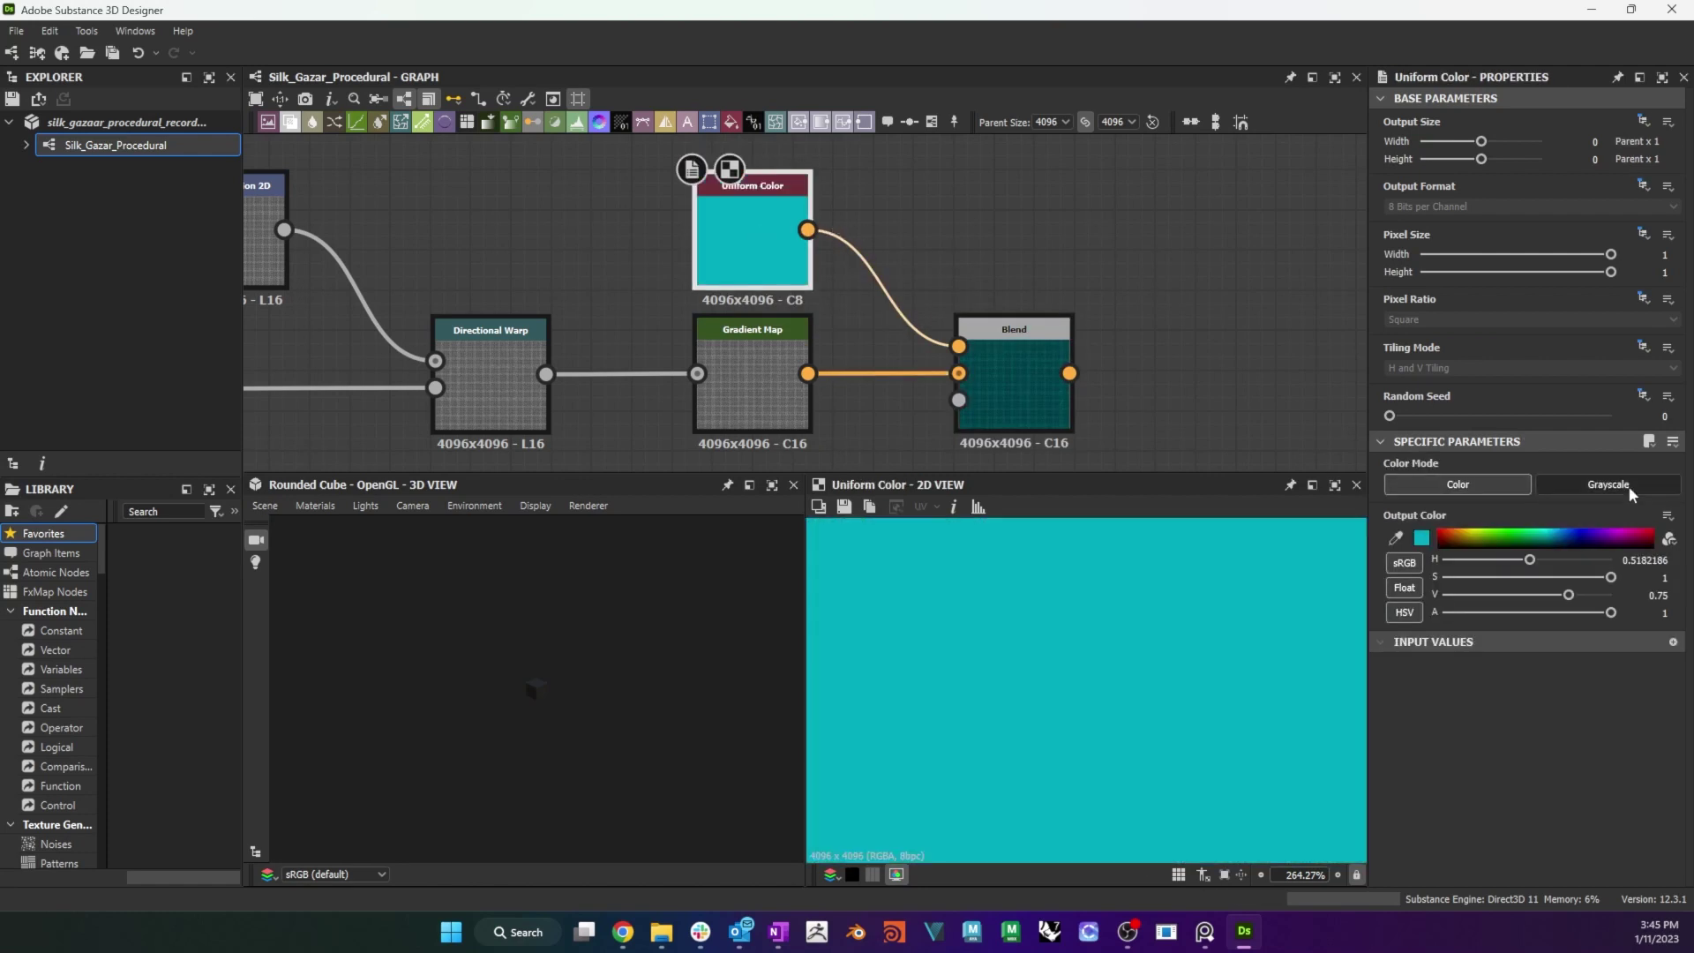
click(1666, 517)
click(1599, 541)
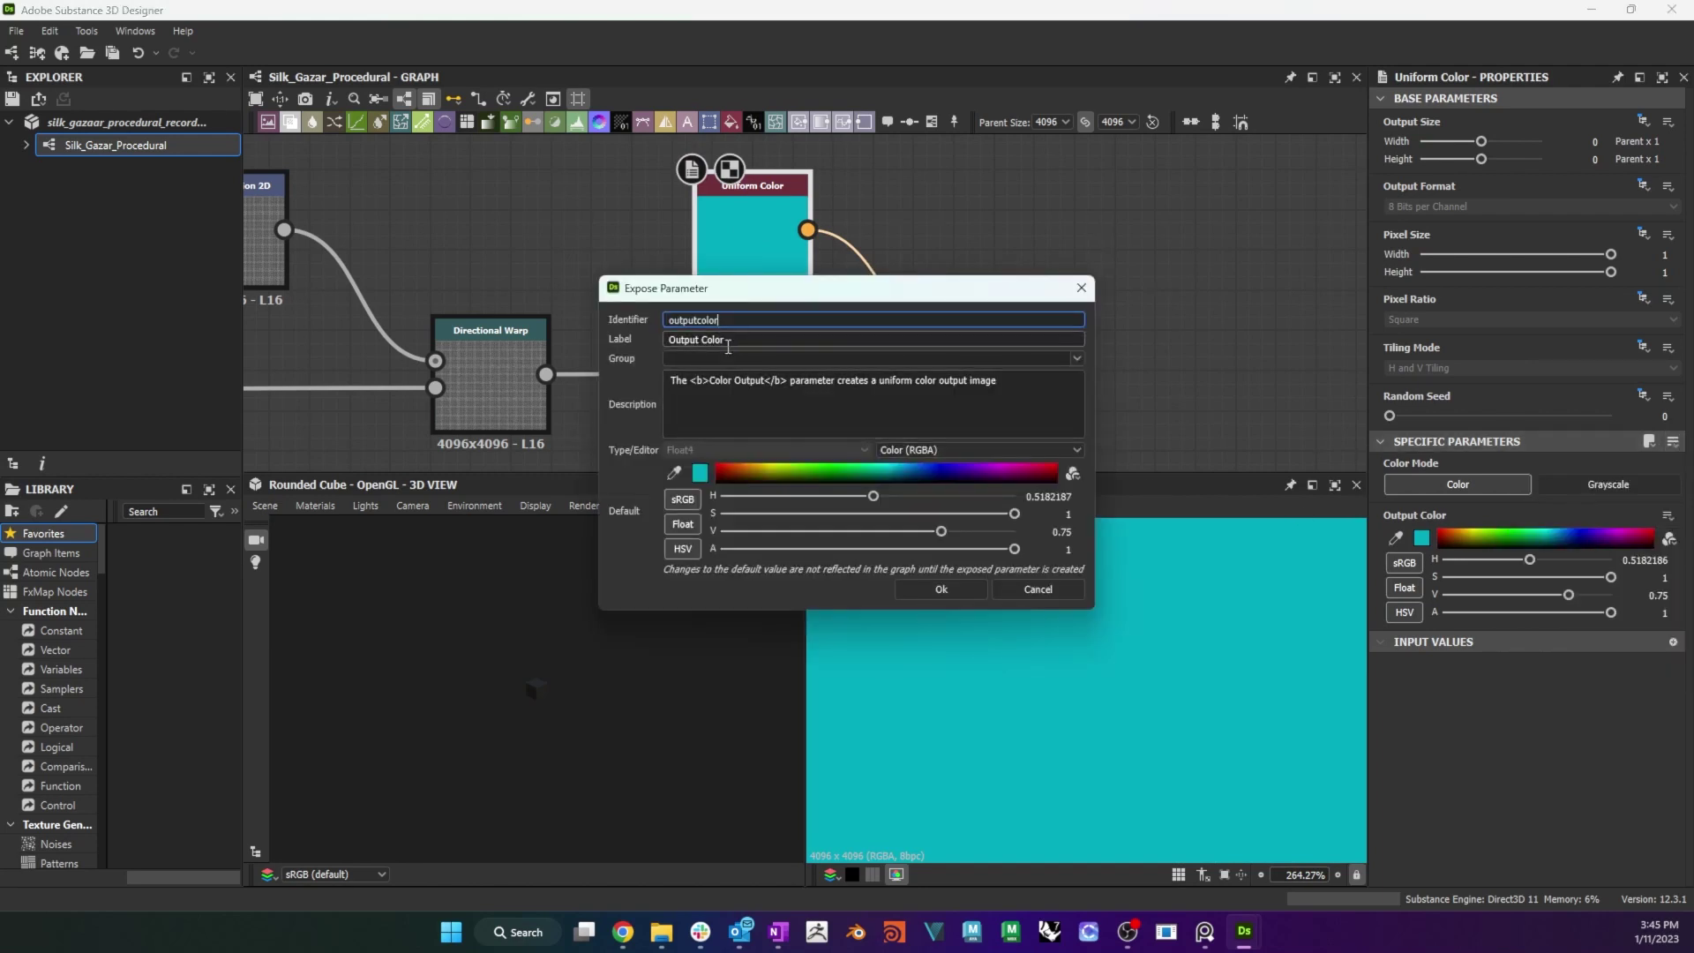
key(Tab)
text(Bas)
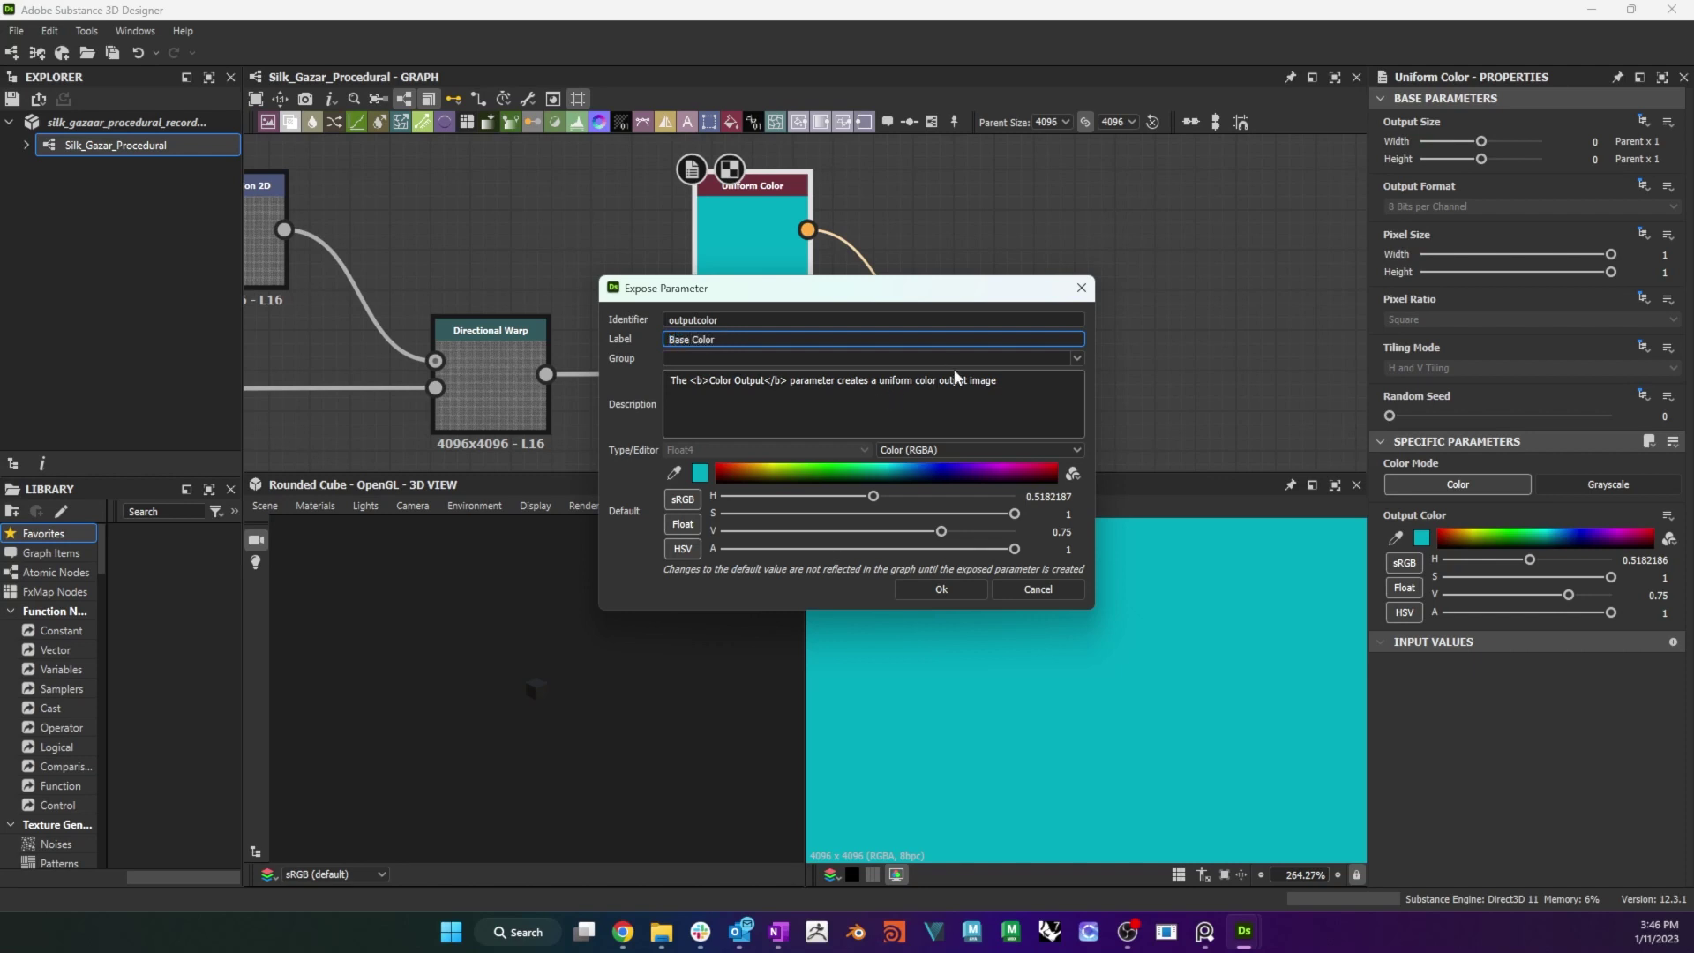
double_click(680, 340)
key(ctrl+a)
text(Weave Color)
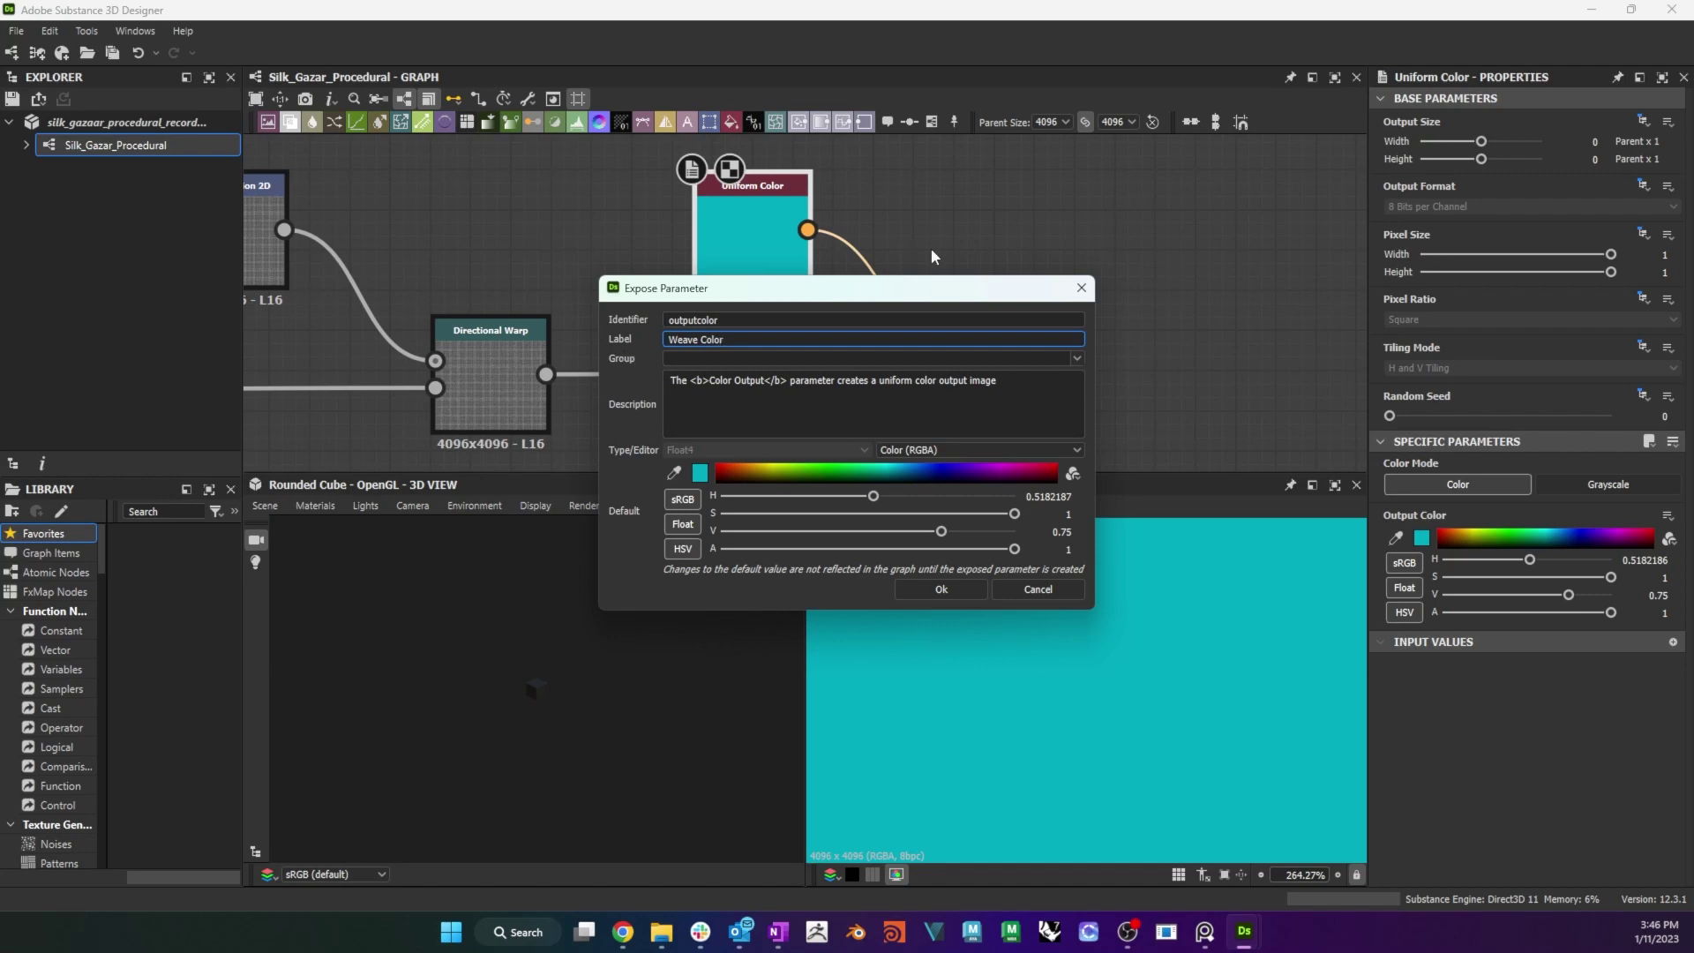
Confirm the Weave Color input and set the Normal intensity to 1.
click(940, 589)
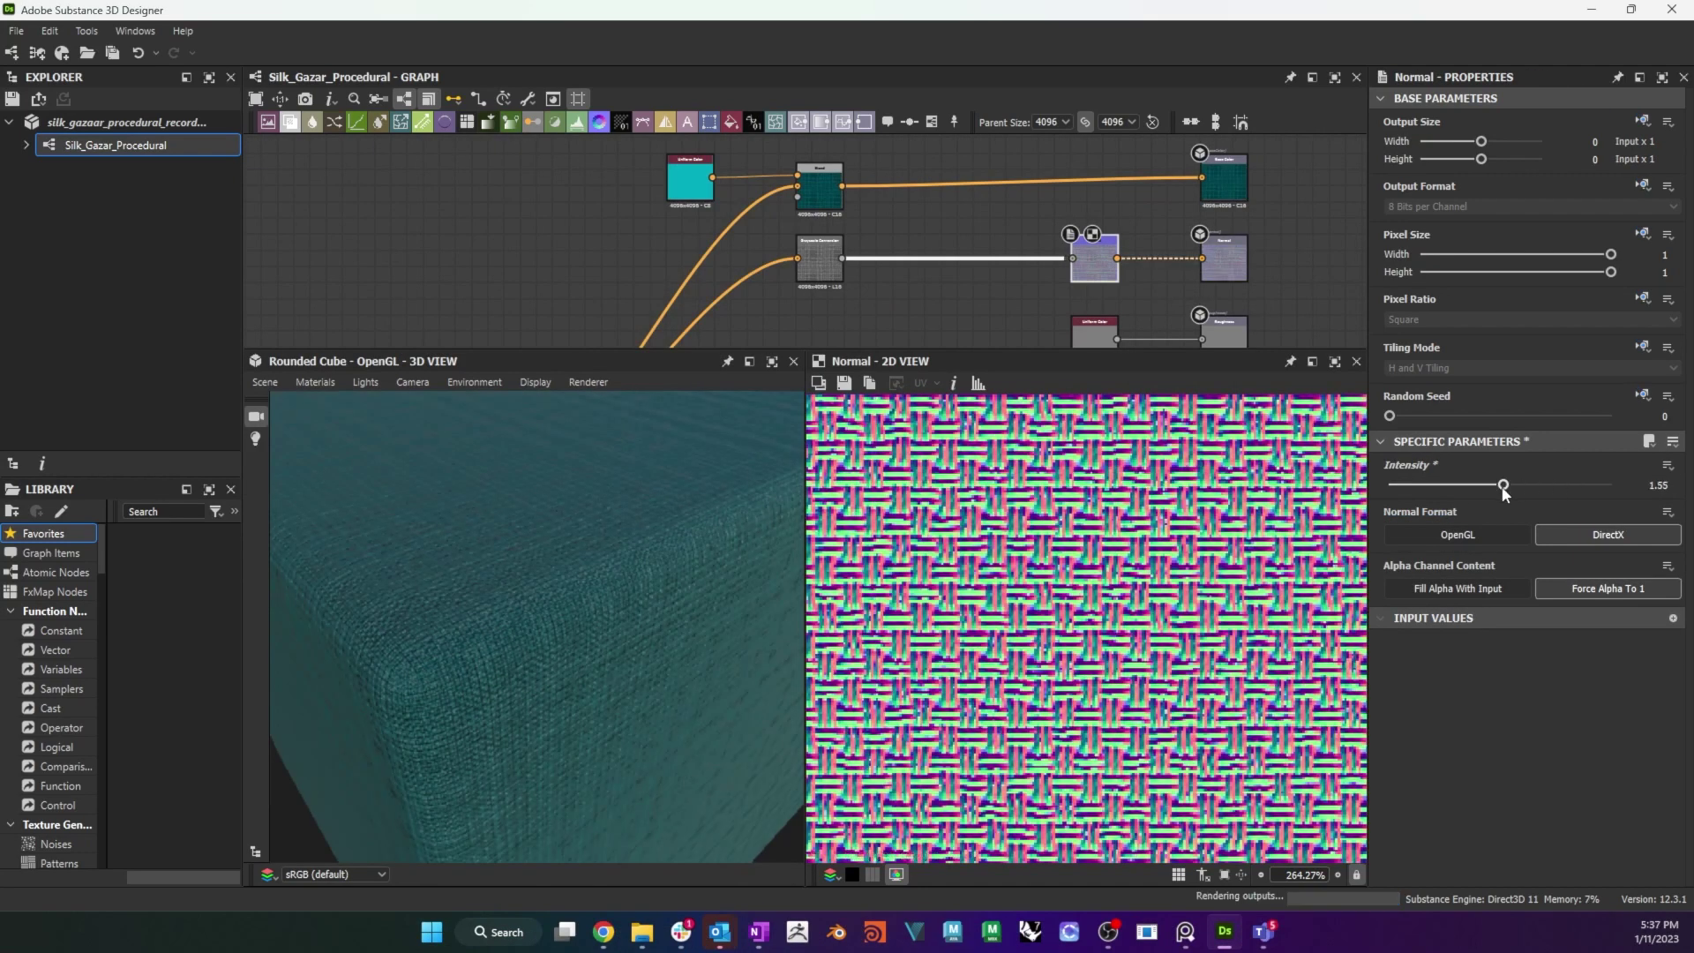
drag(1507, 492, 1452, 487)
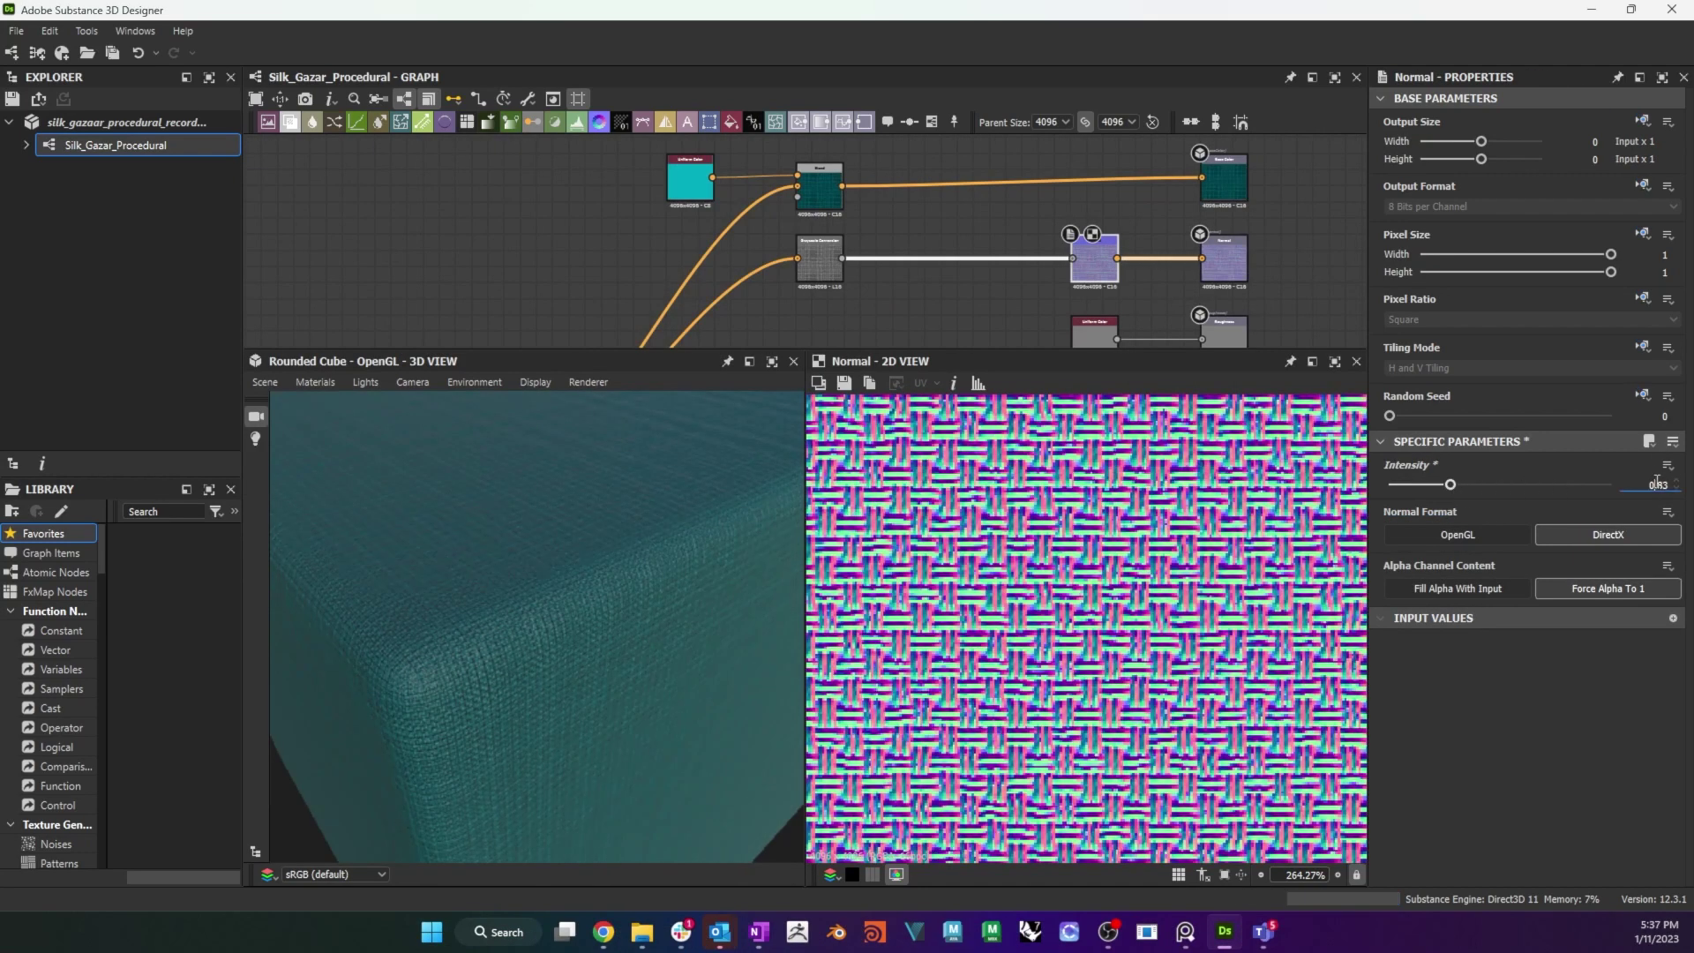
text(1)
key(Return)
Expose the Normal intensity as a graph input labelled 'Normal Intensity'.
click(1667, 468)
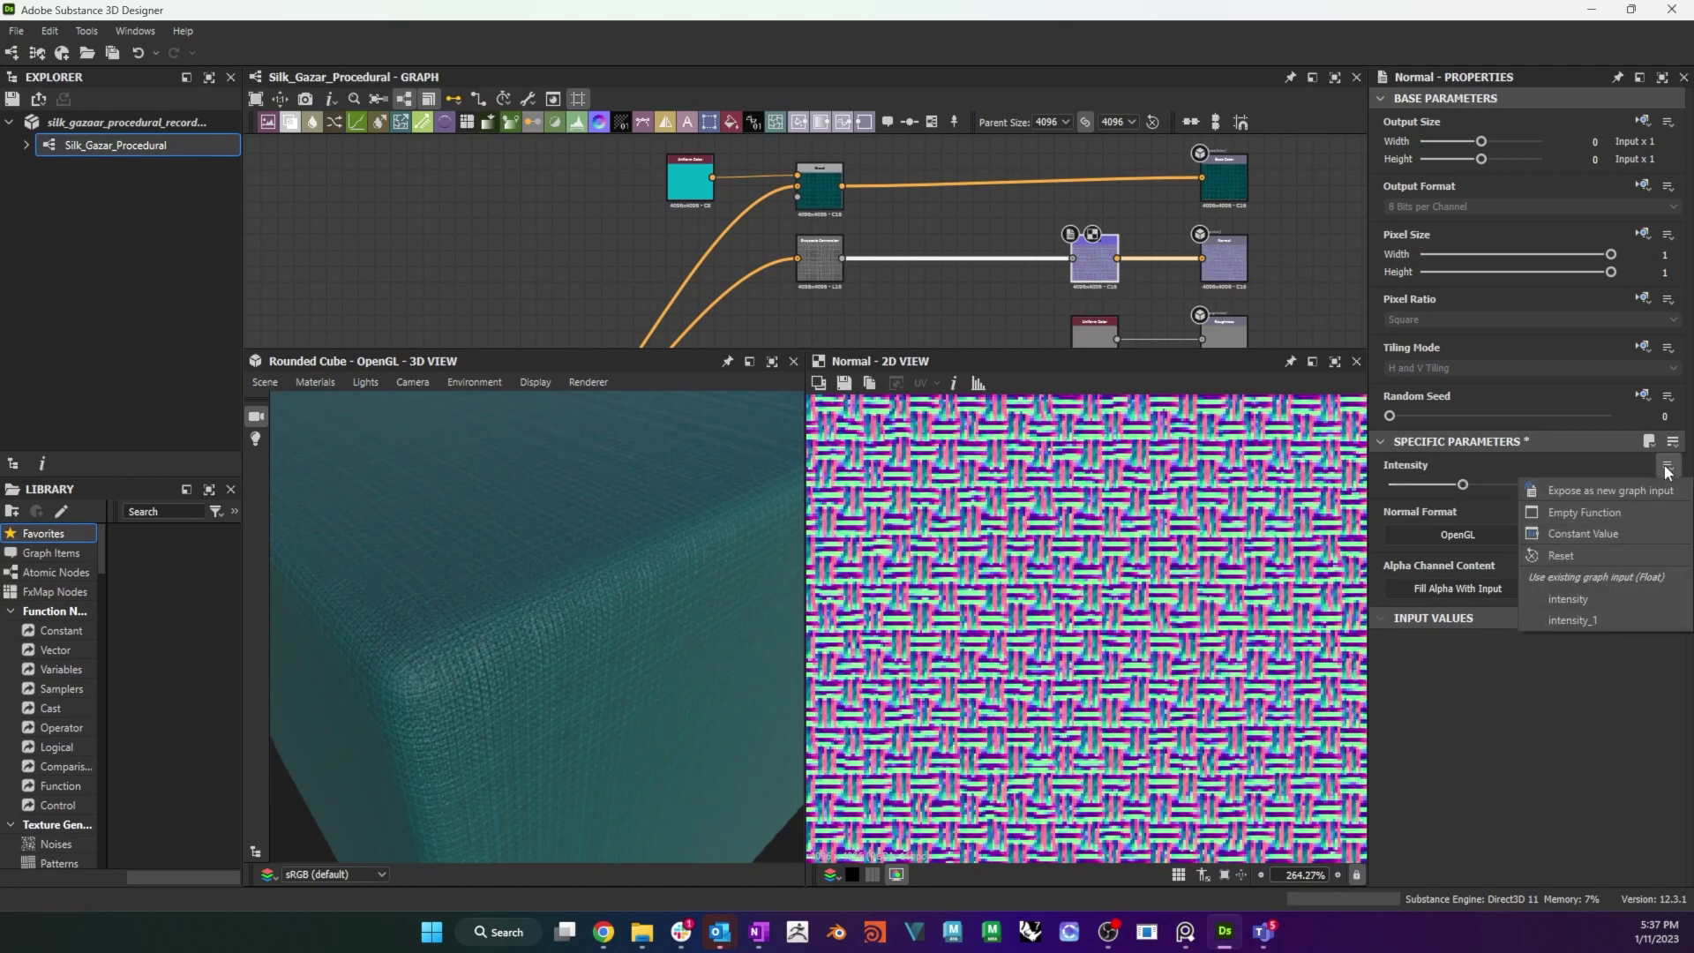
click(1613, 491)
key(Tab)
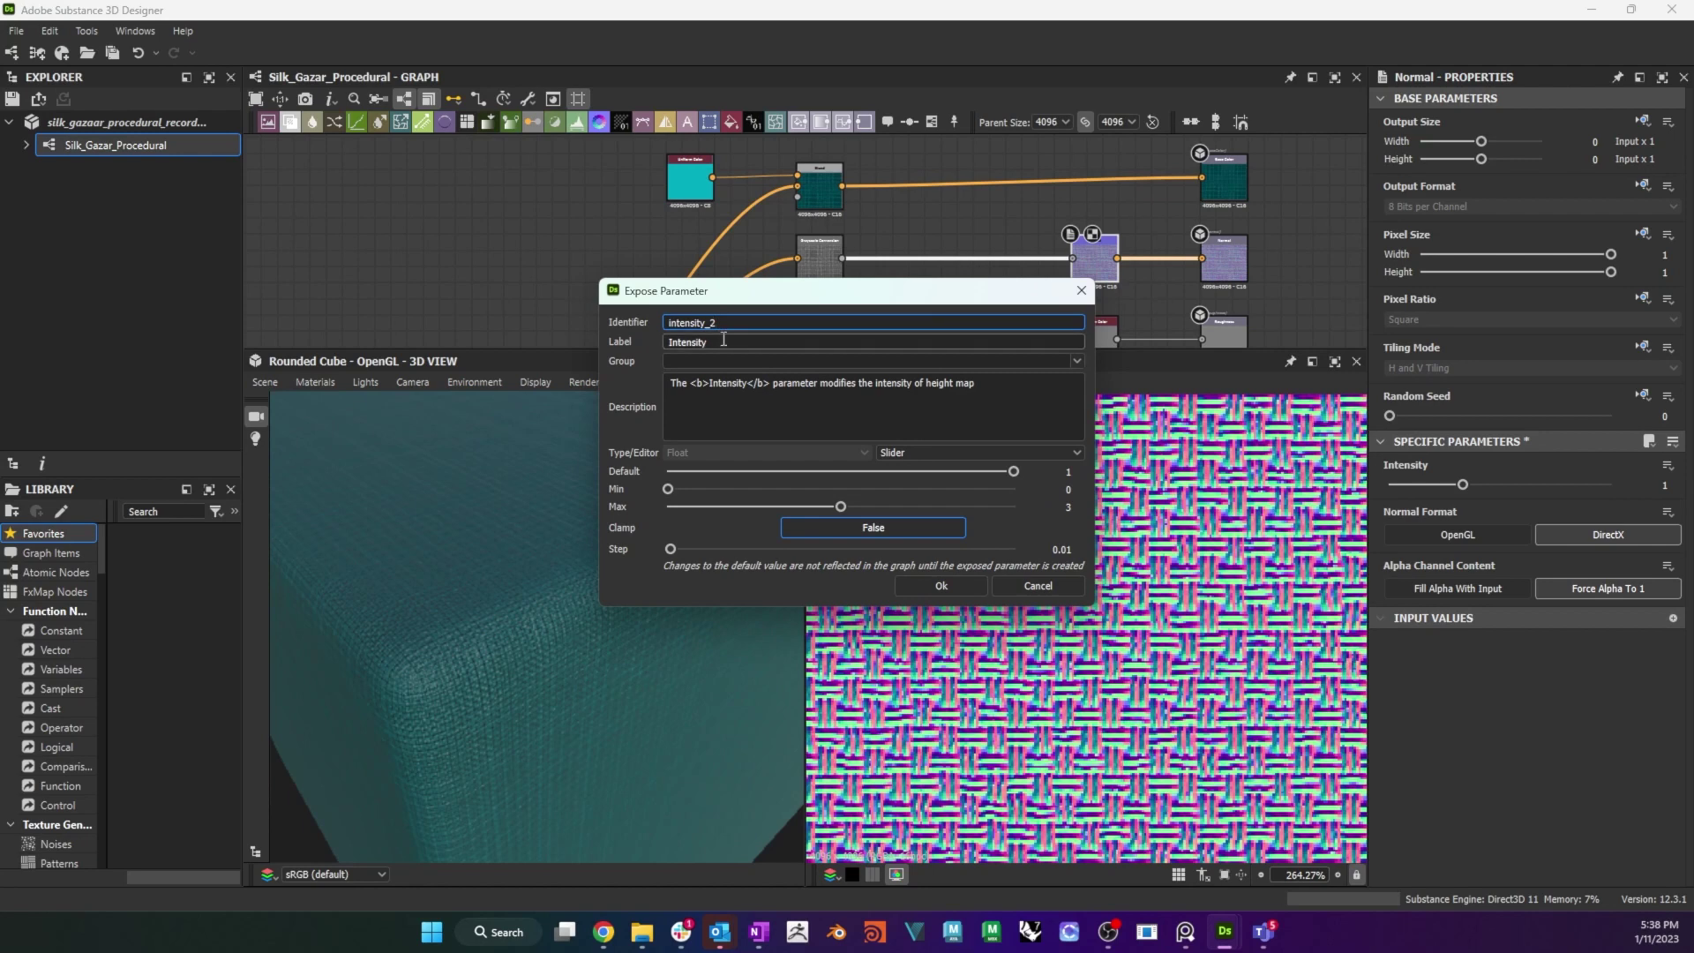
key(Home)
text(Normal)
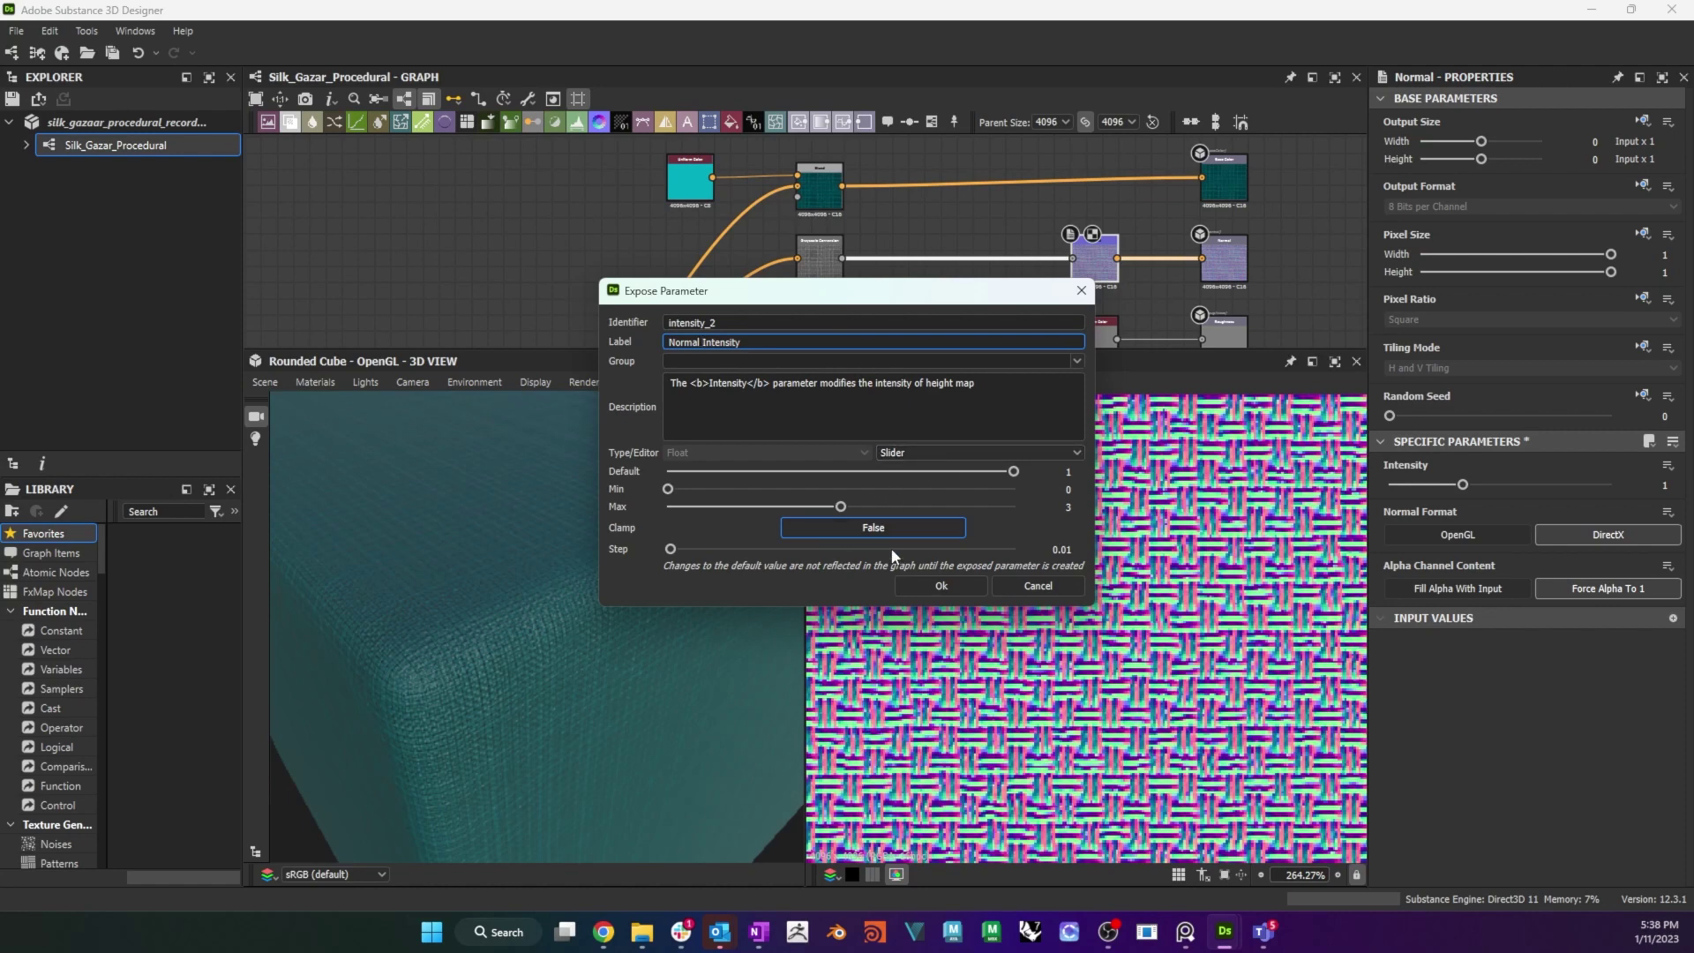
click(943, 595)
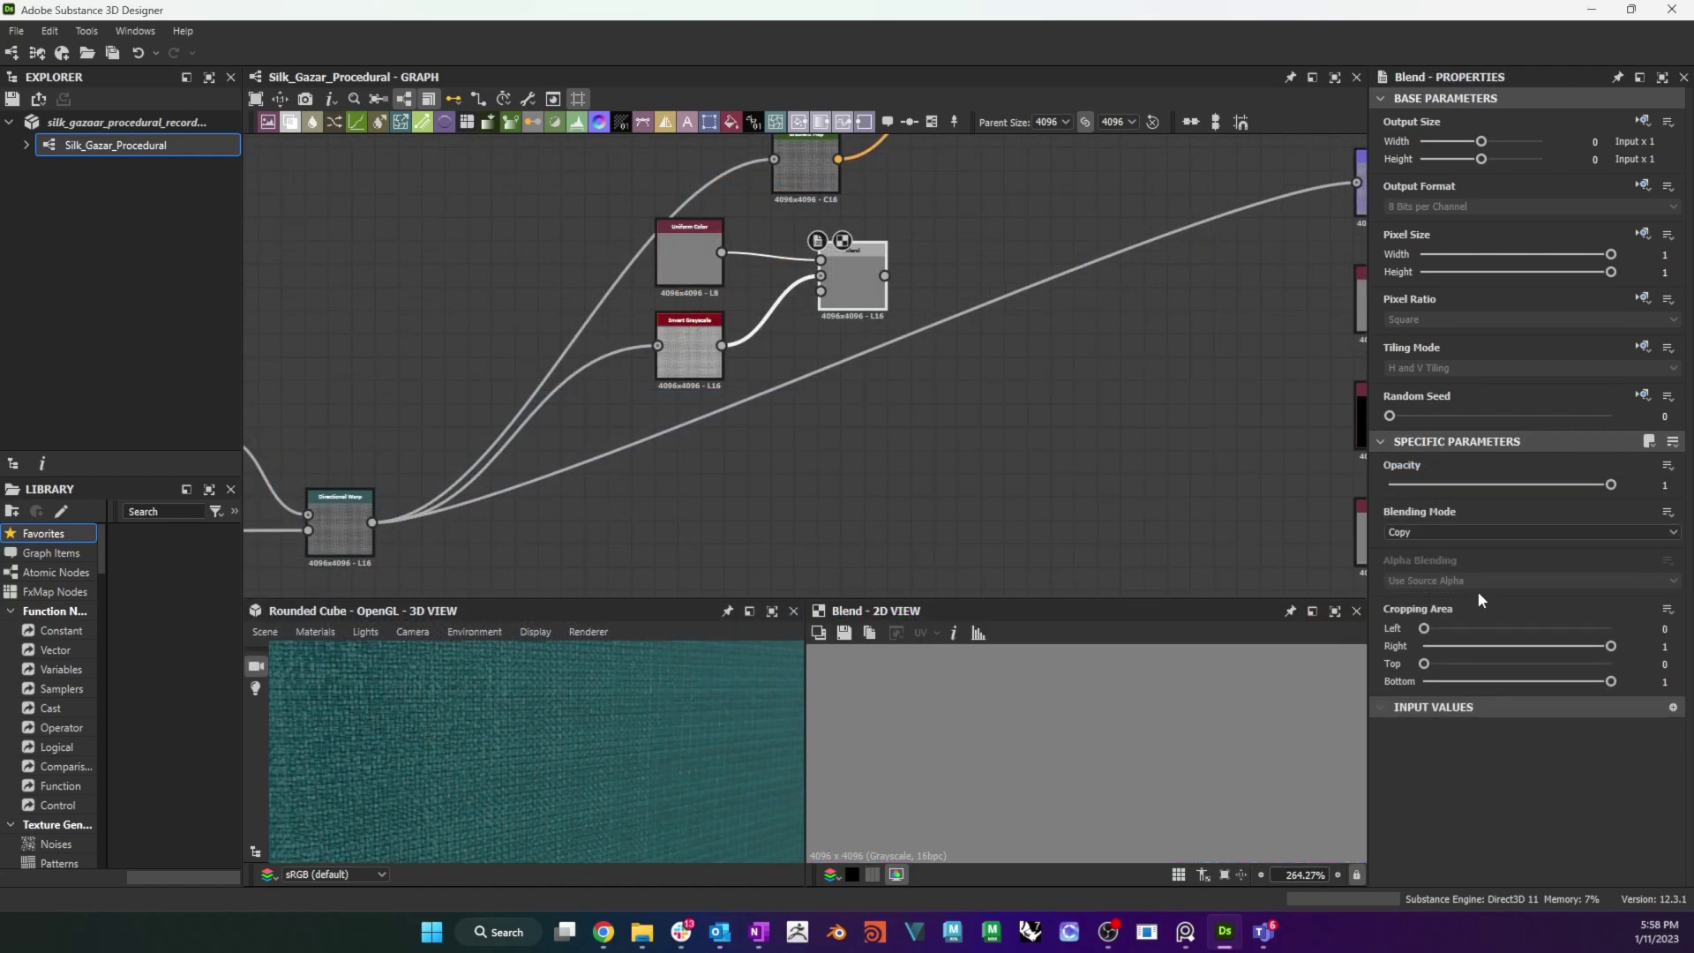
Set the blend to Multiply and adjust the grey level of its Uniform Color.
click(1518, 529)
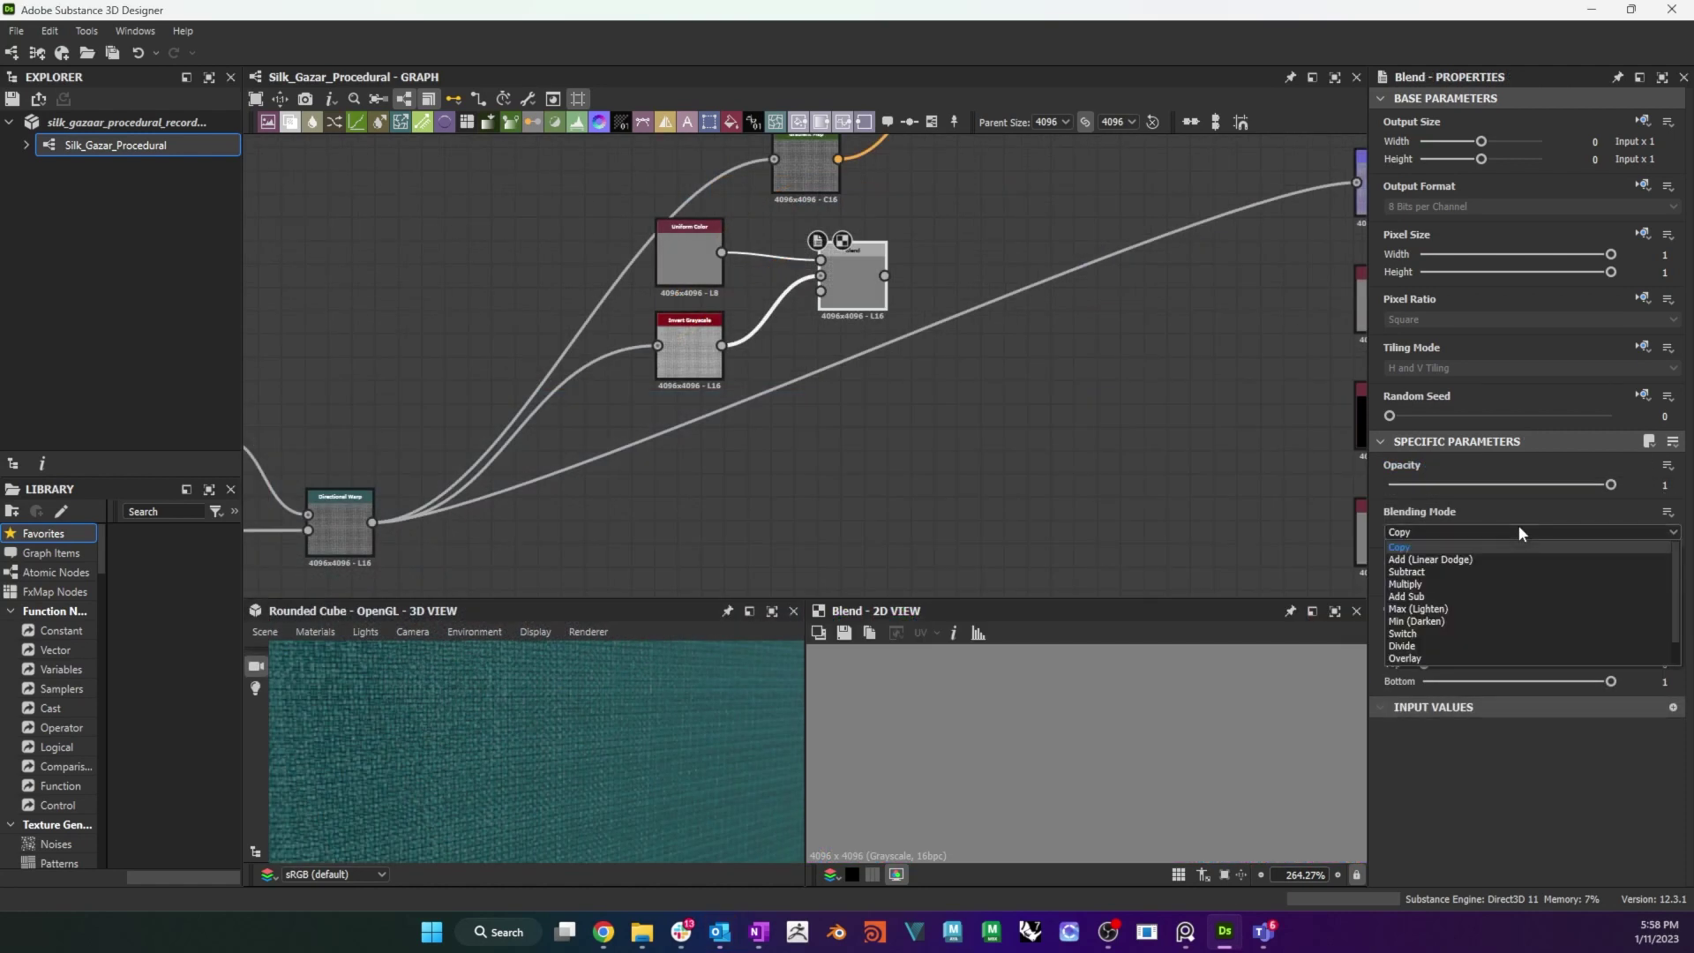
click(1518, 570)
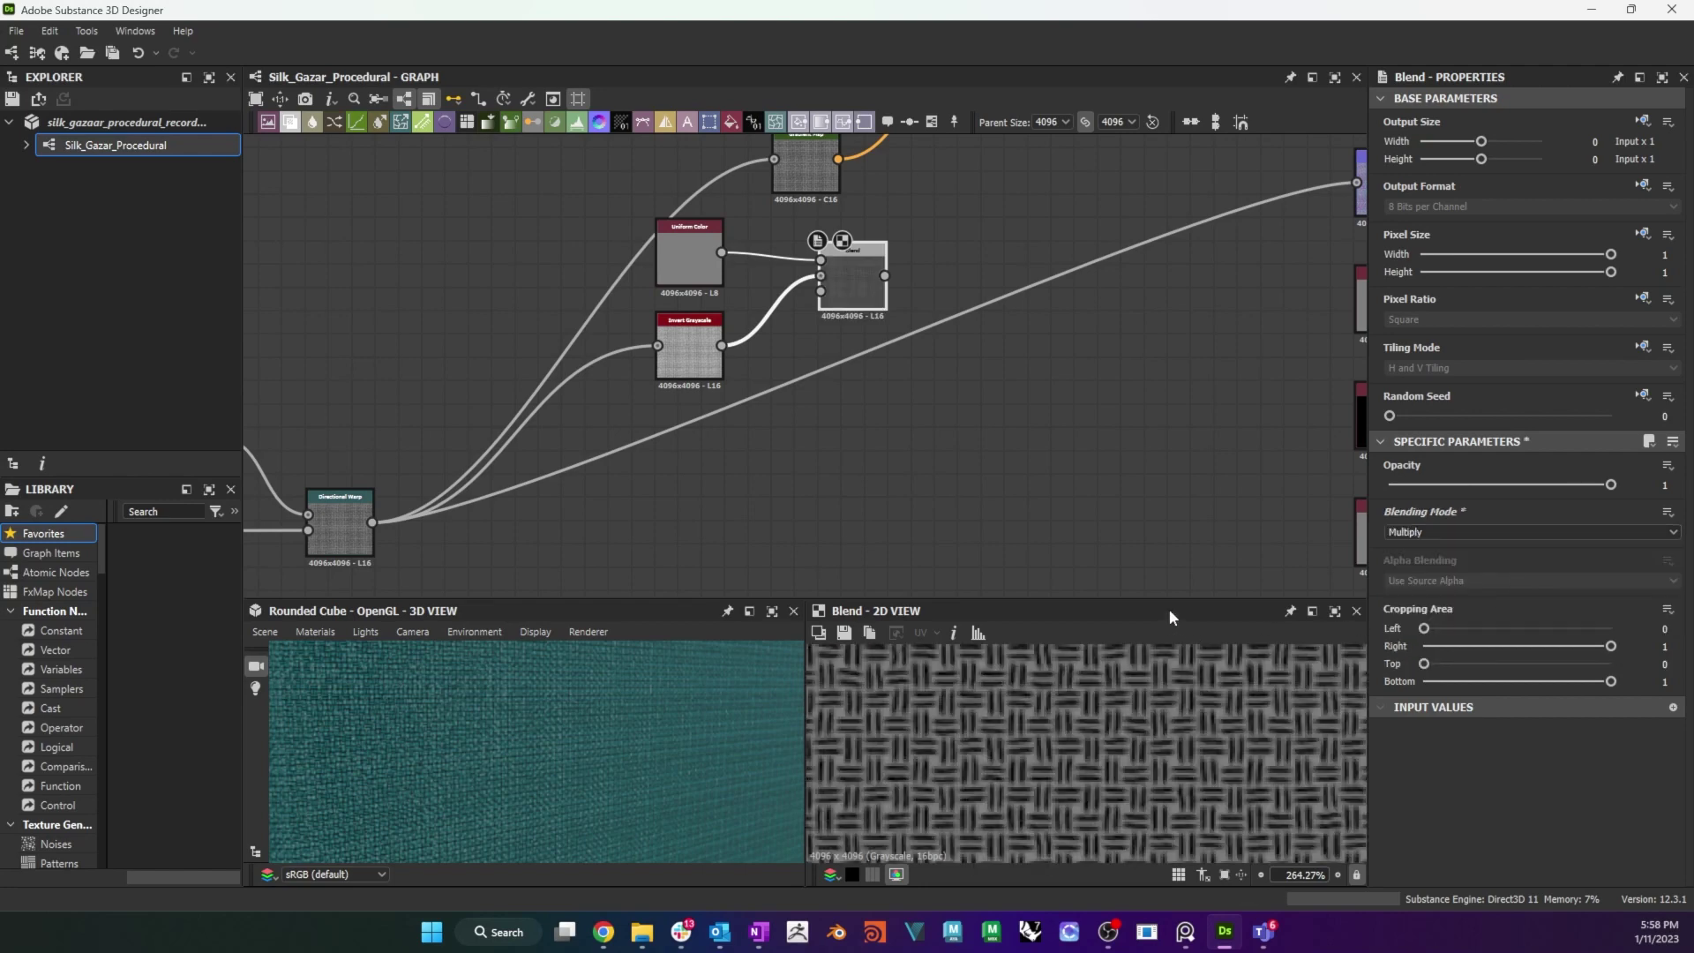
click(688, 267)
mouse_move(1549, 562)
mouse_down()
mouse_move(1566, 562)
mouse_move(1511, 569)
mouse_move(1547, 562)
mouse_up()
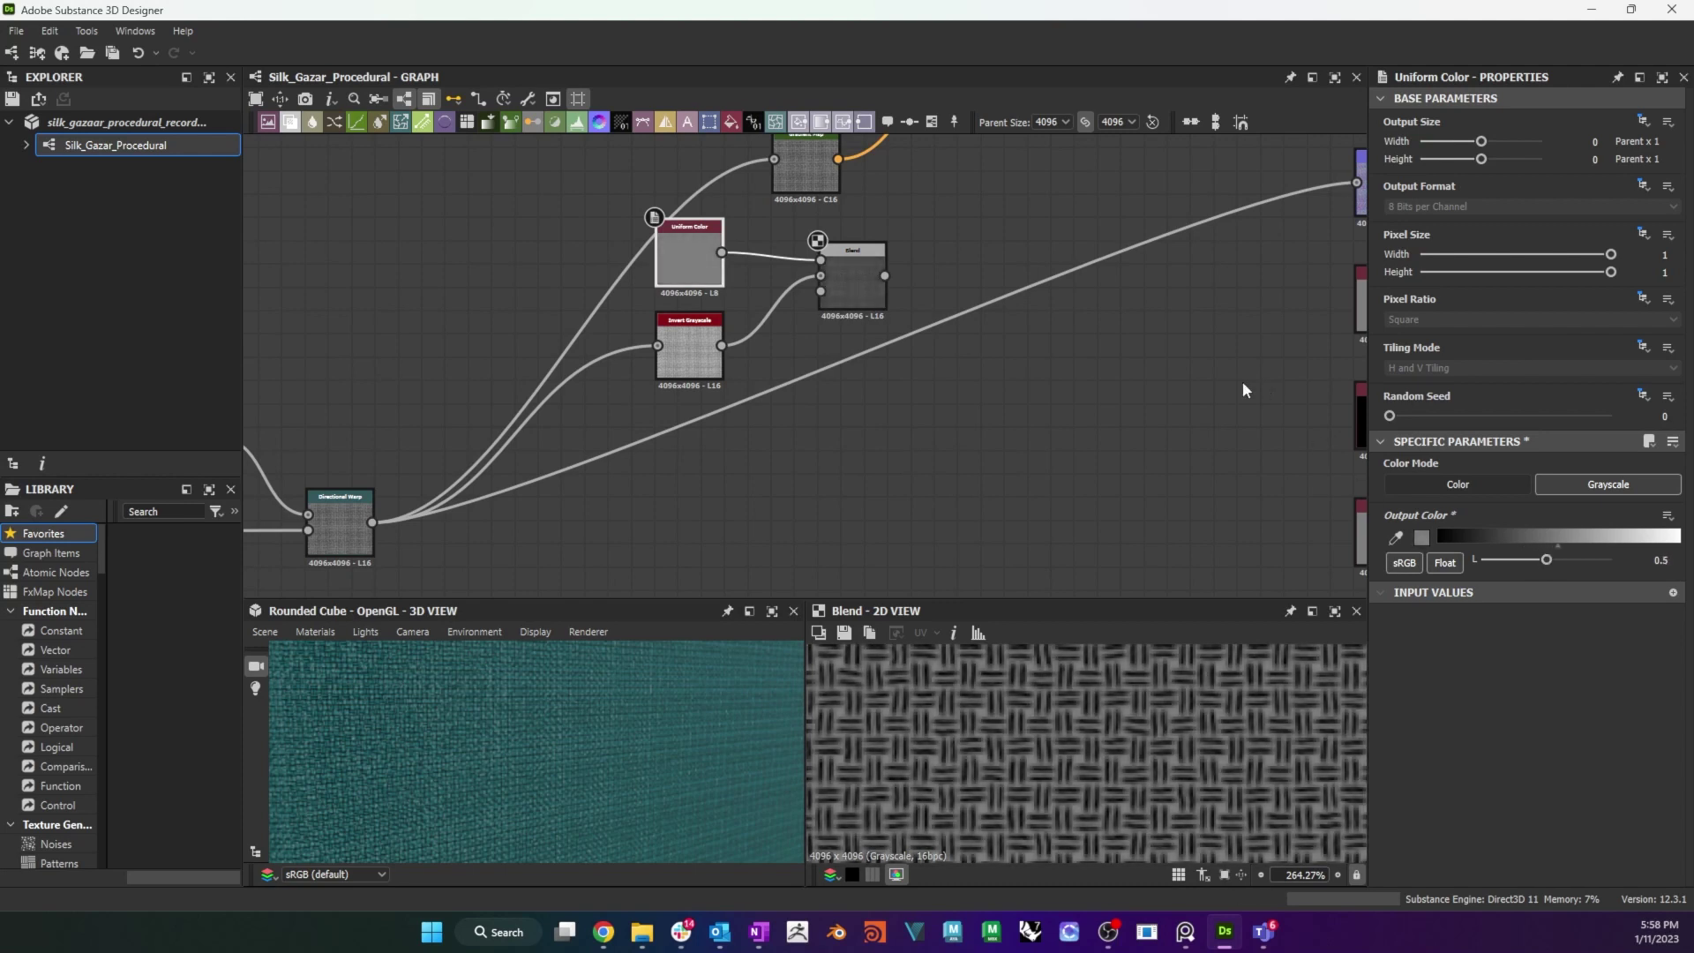
Replace the constant Roughness colour with the blended weave output.
middle_drag(1234, 365, 962, 405)
click(1318, 325)
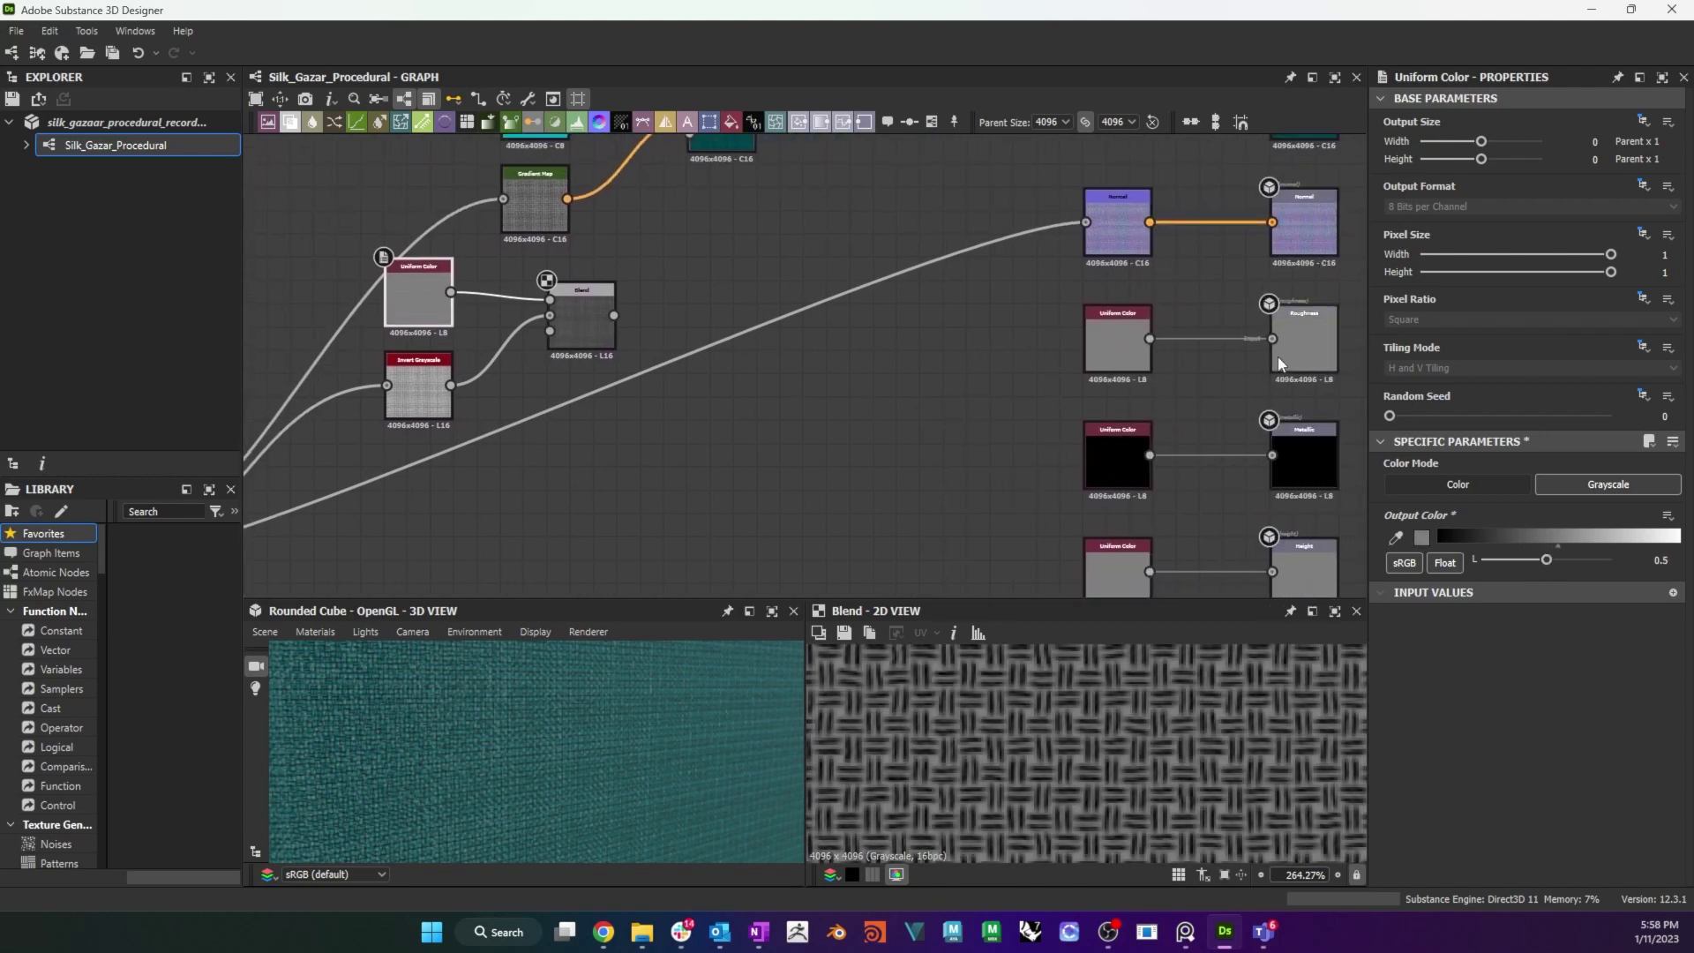
click(1108, 335)
key(Delete)
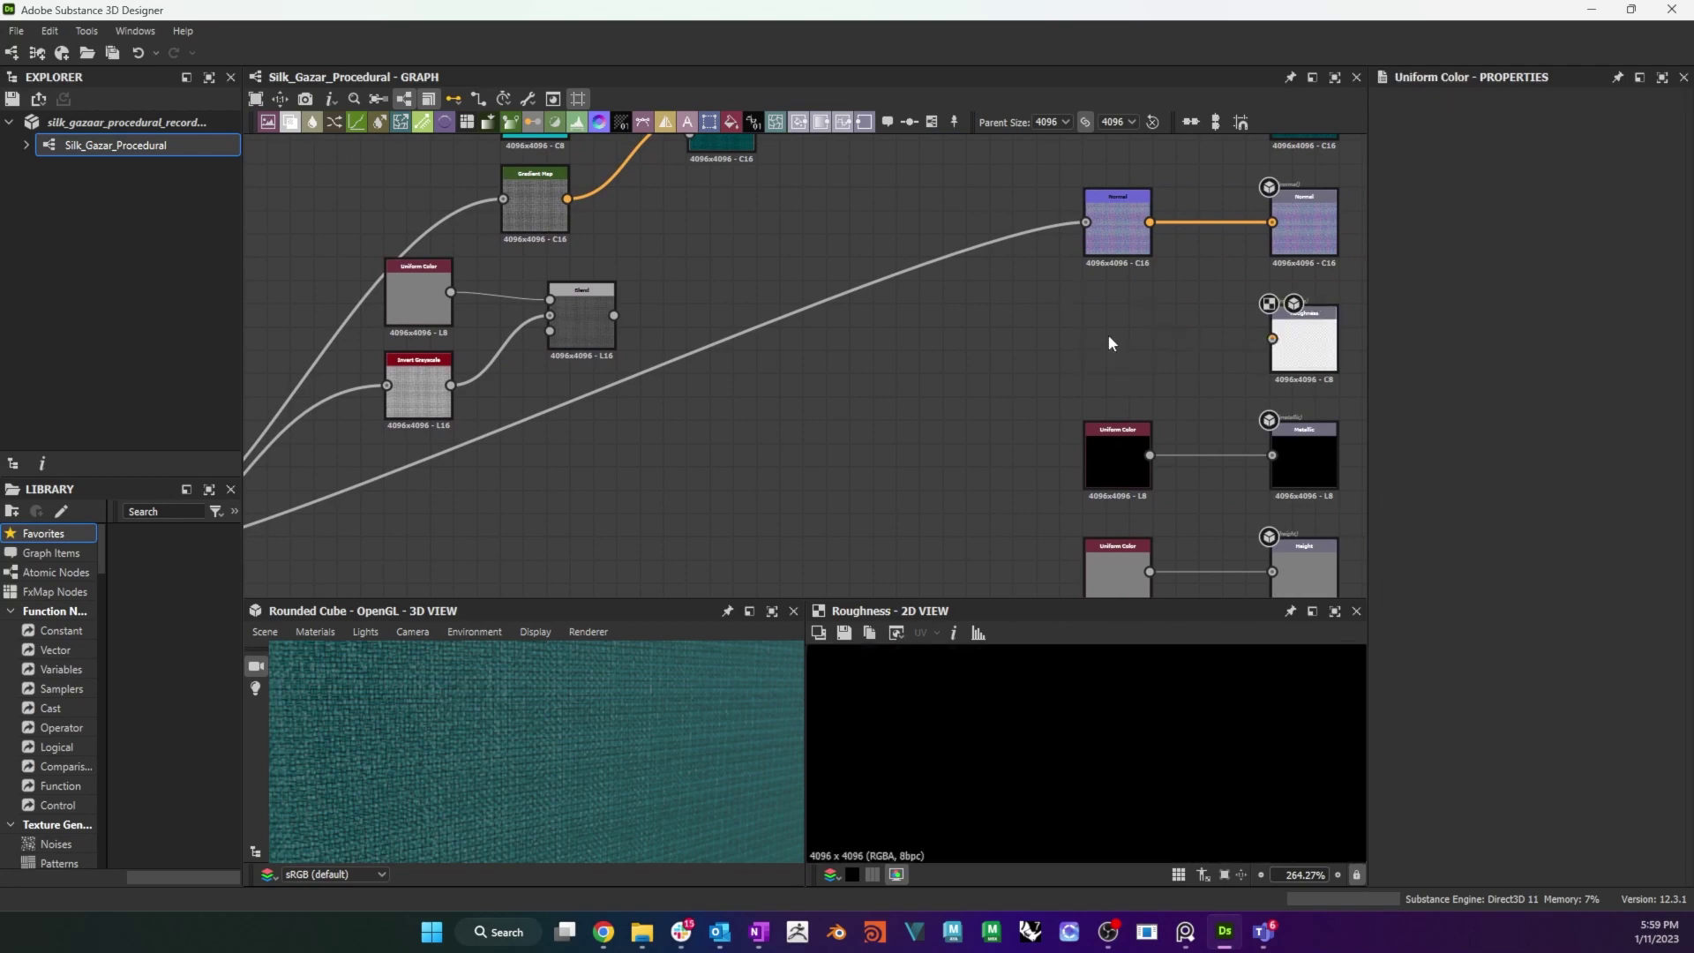
drag(614, 316, 1272, 338)
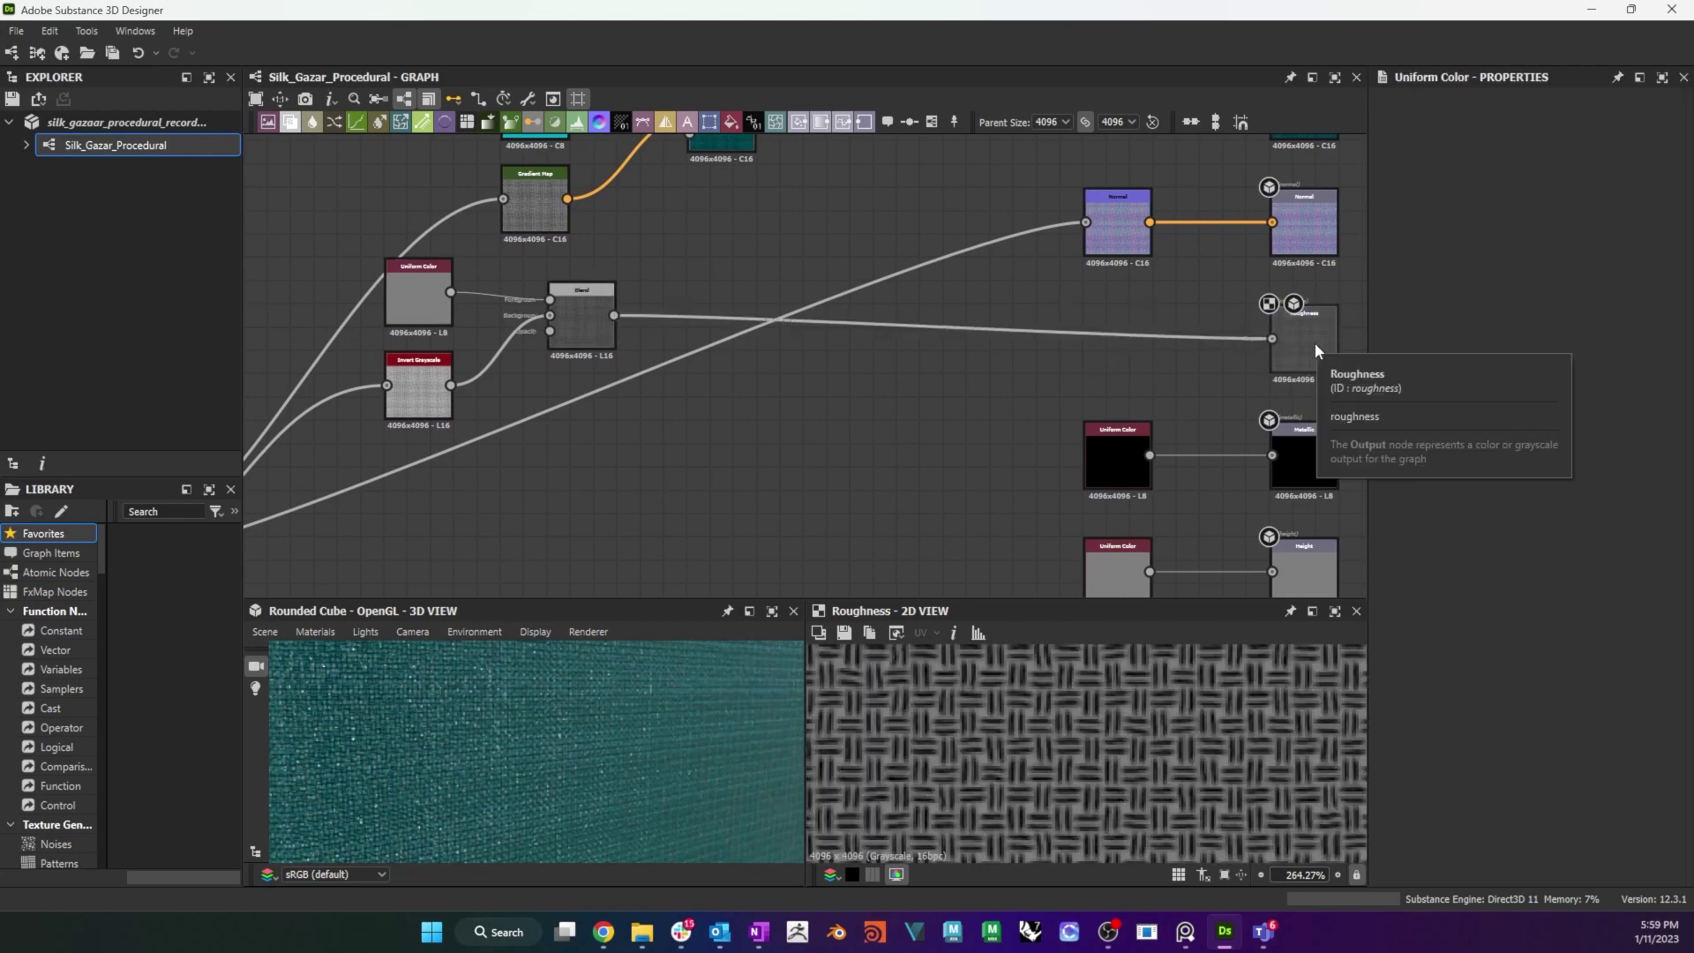
drag(749, 602, 776, 447)
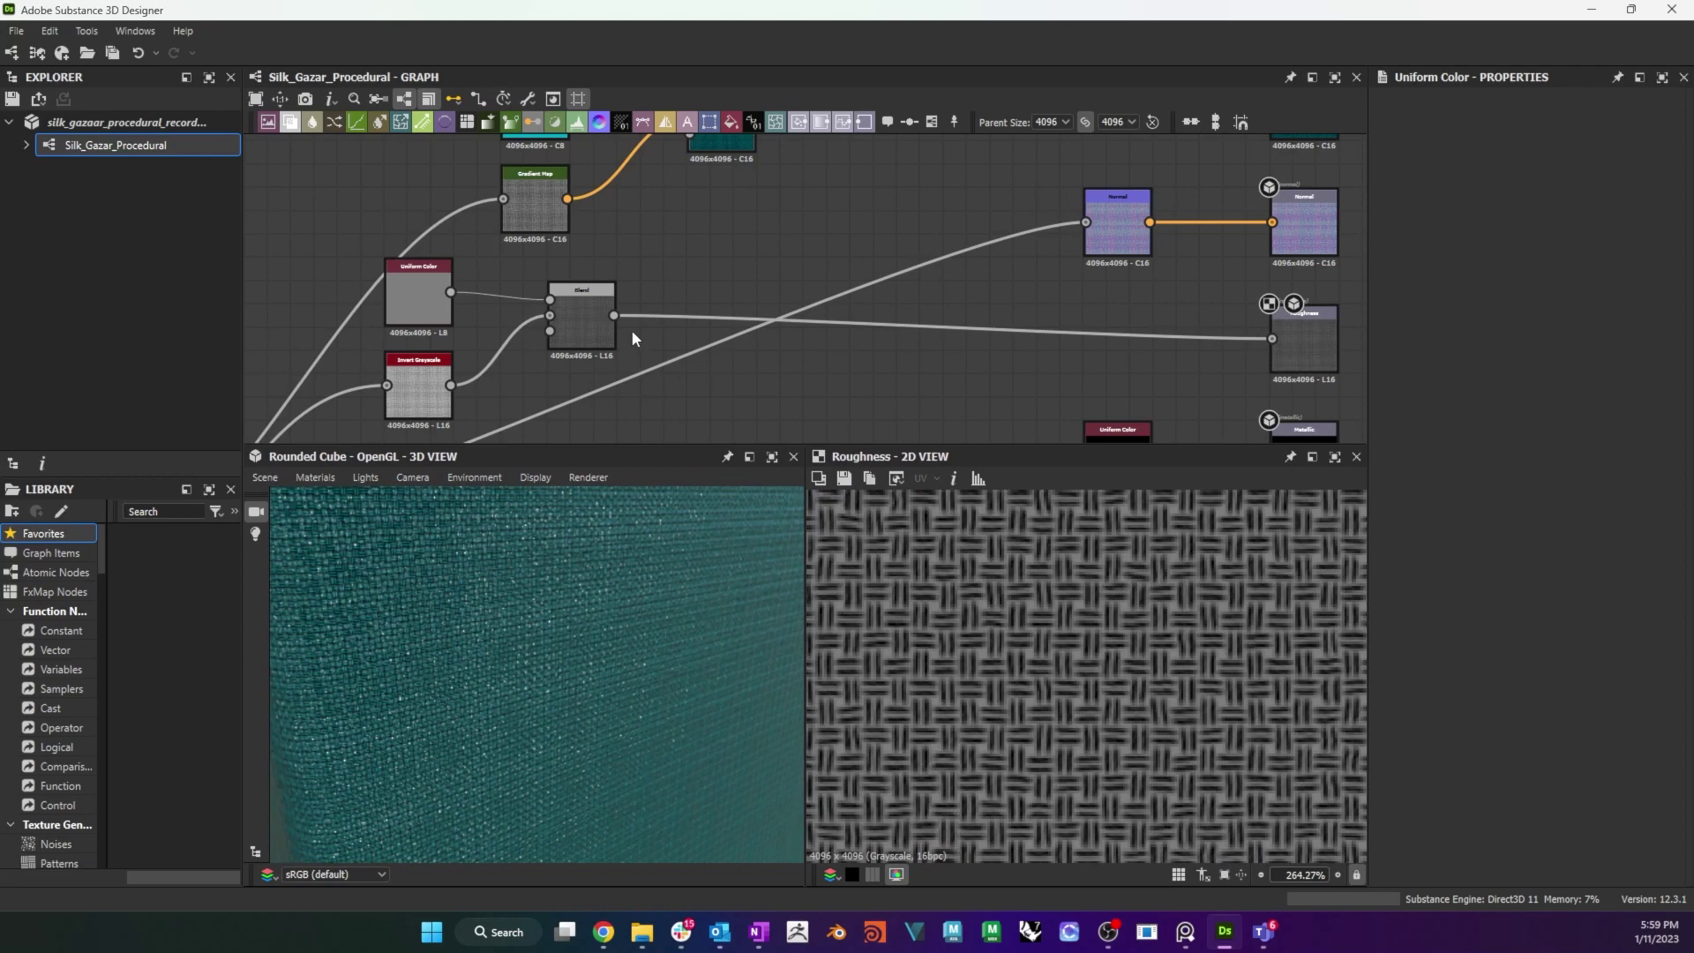
Expose the metallic Uniform Color's output as a graph input labelled 'Metallic'.
click(426, 288)
click(1668, 515)
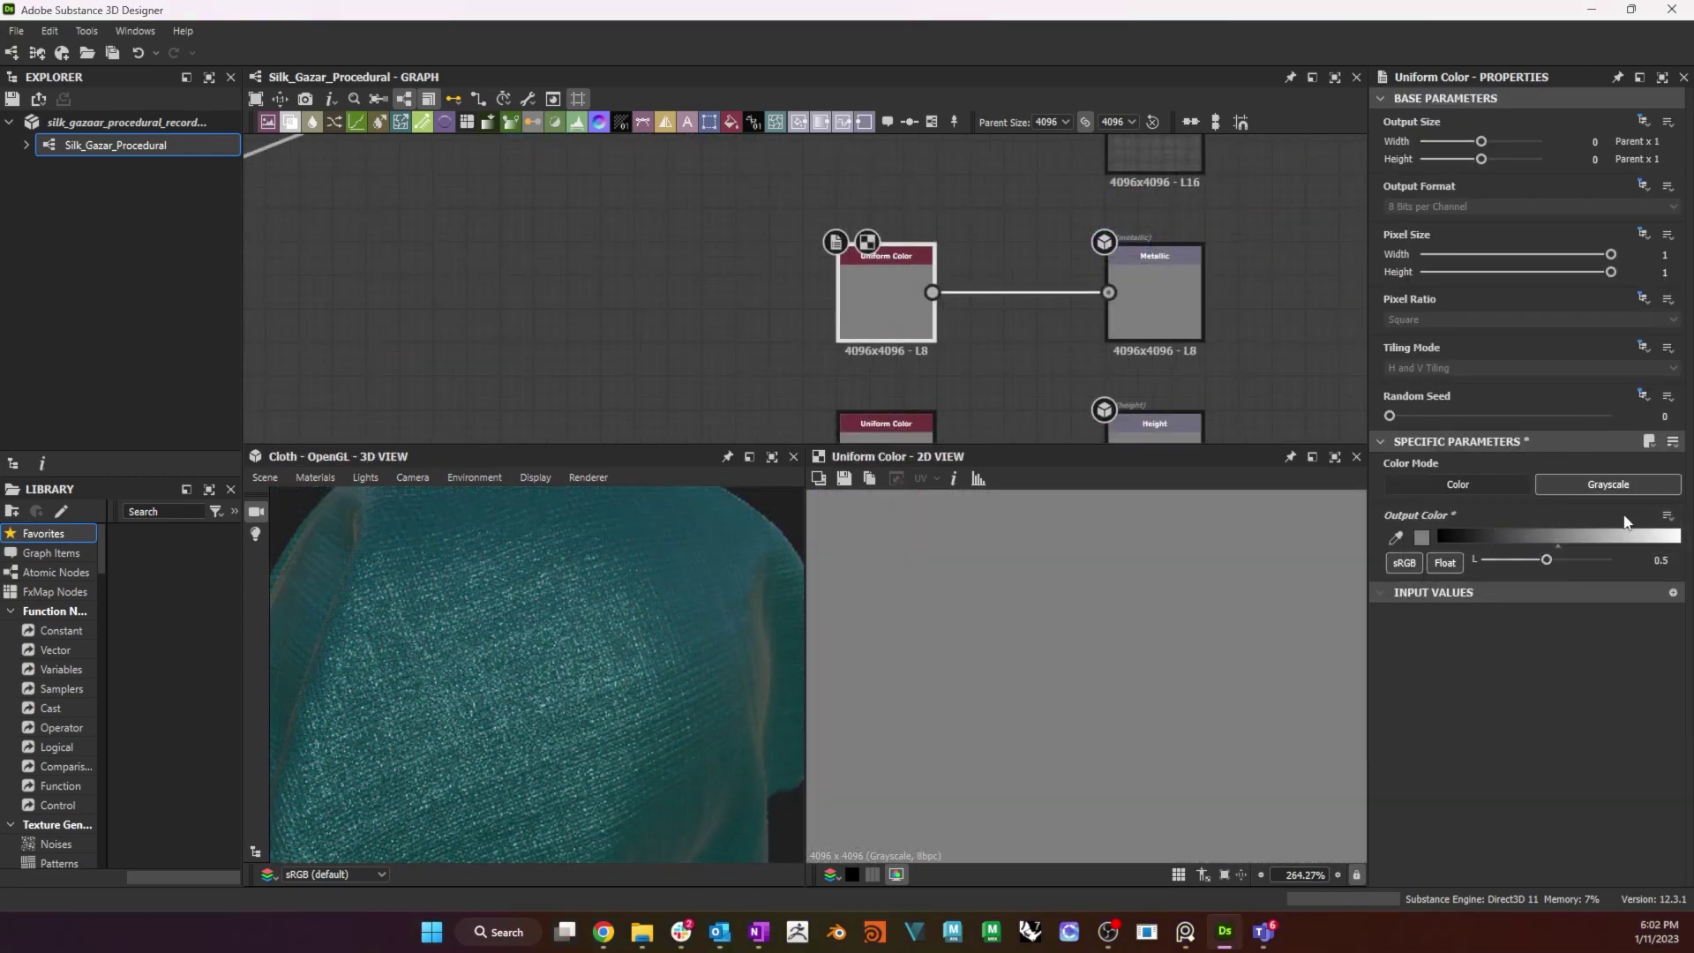
click(1668, 515)
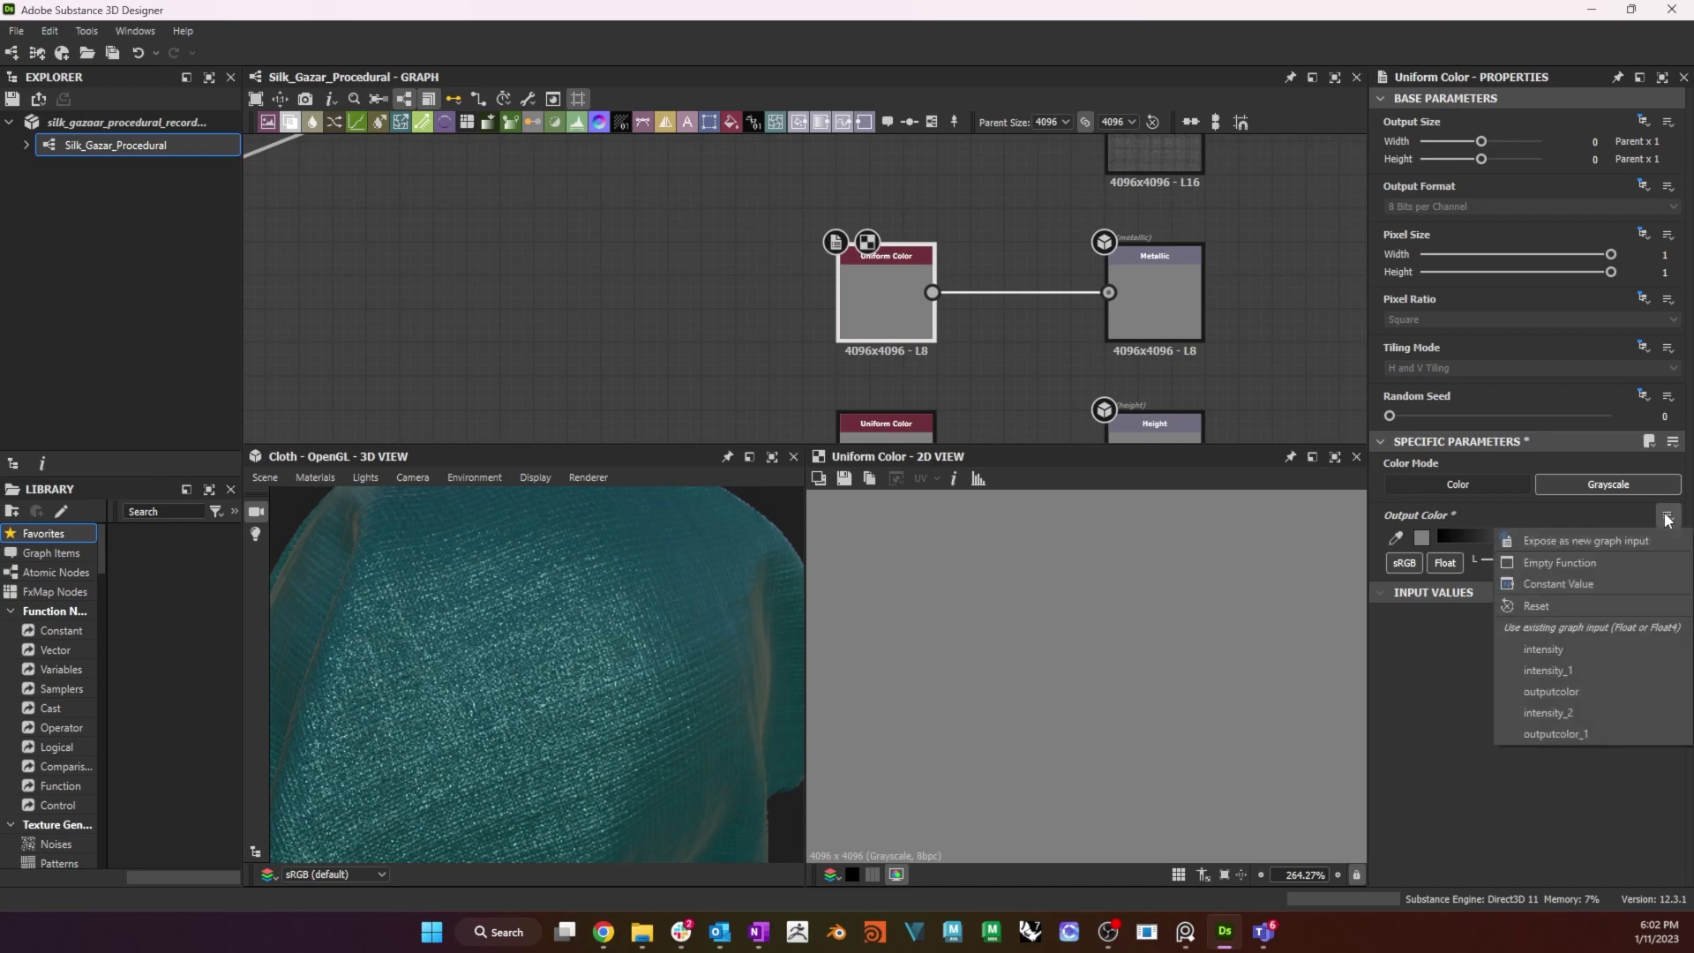
click(1584, 541)
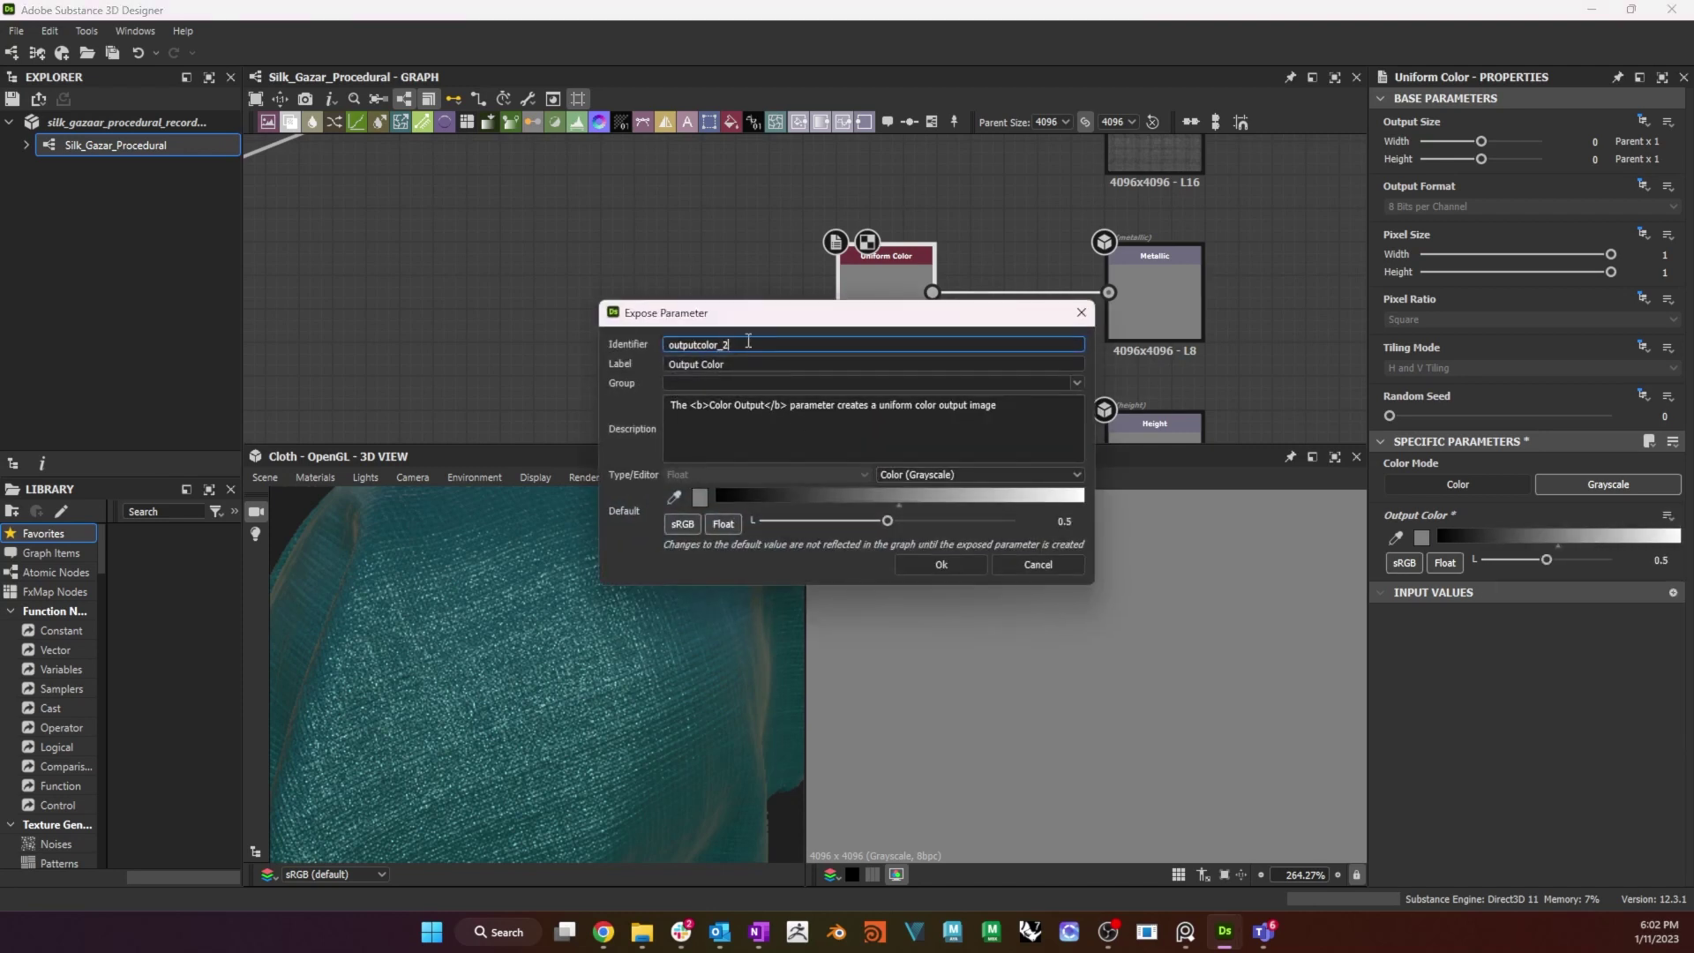
click(721, 365)
key(ctrl+a)
text(Me)
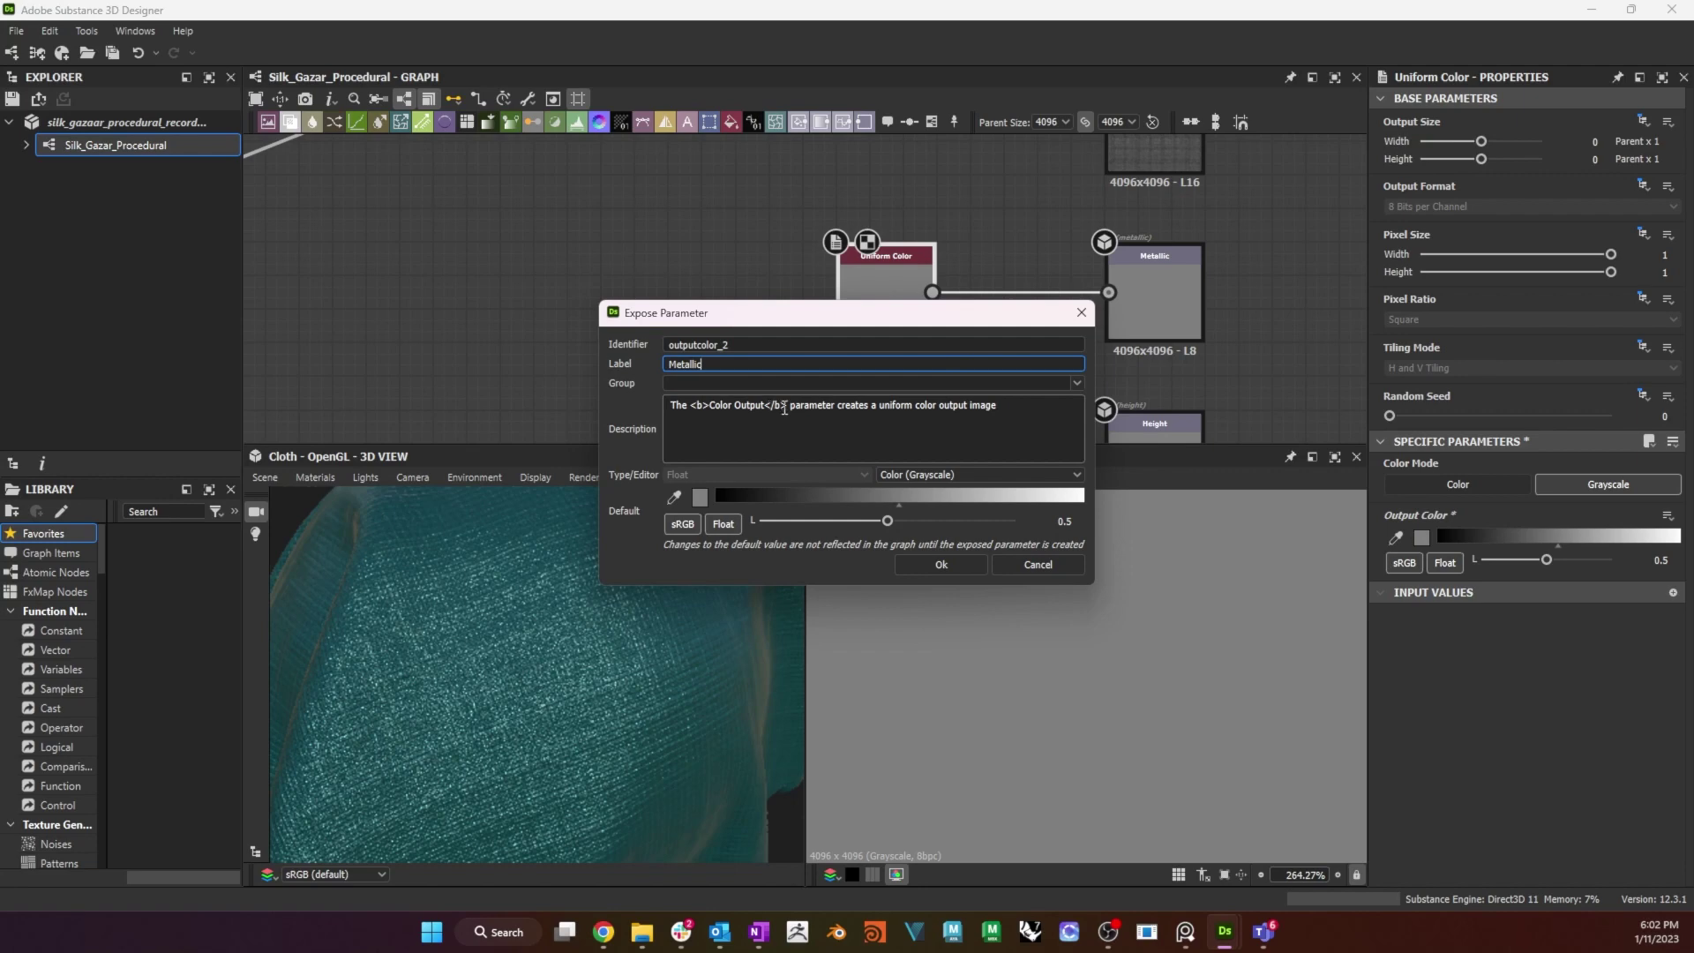
click(939, 561)
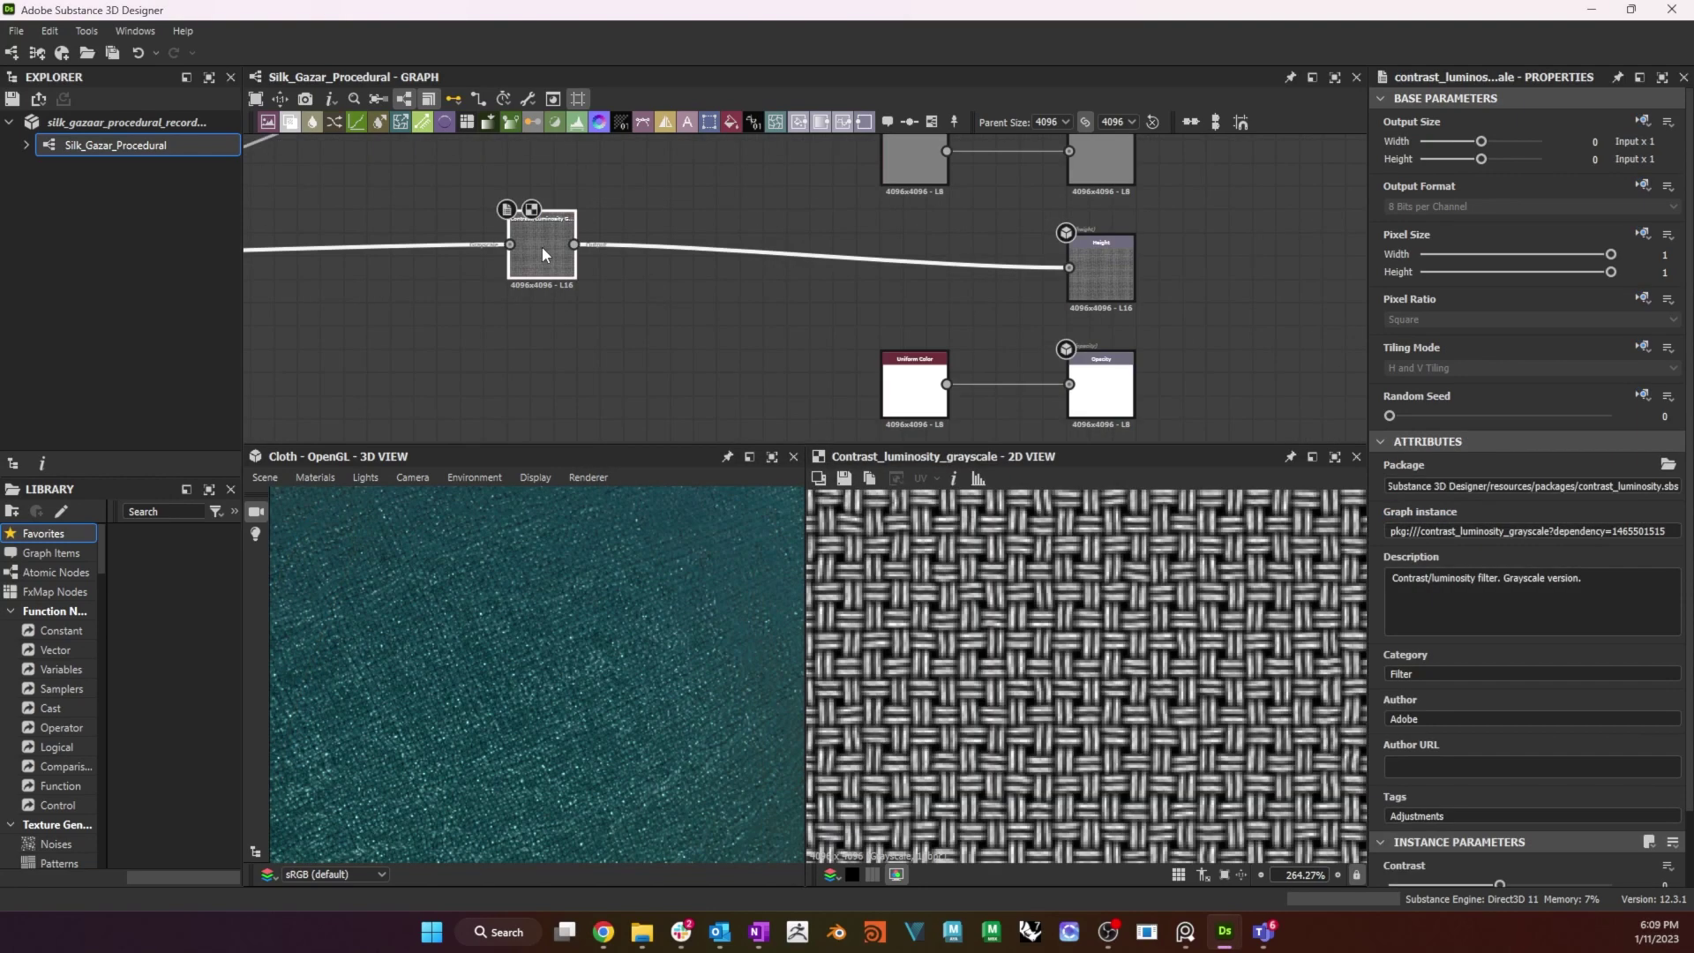
Expose the height filter's Contrast as a graph input labelled 'Height Contrast'.
scroll(1531, 703, down, 2)
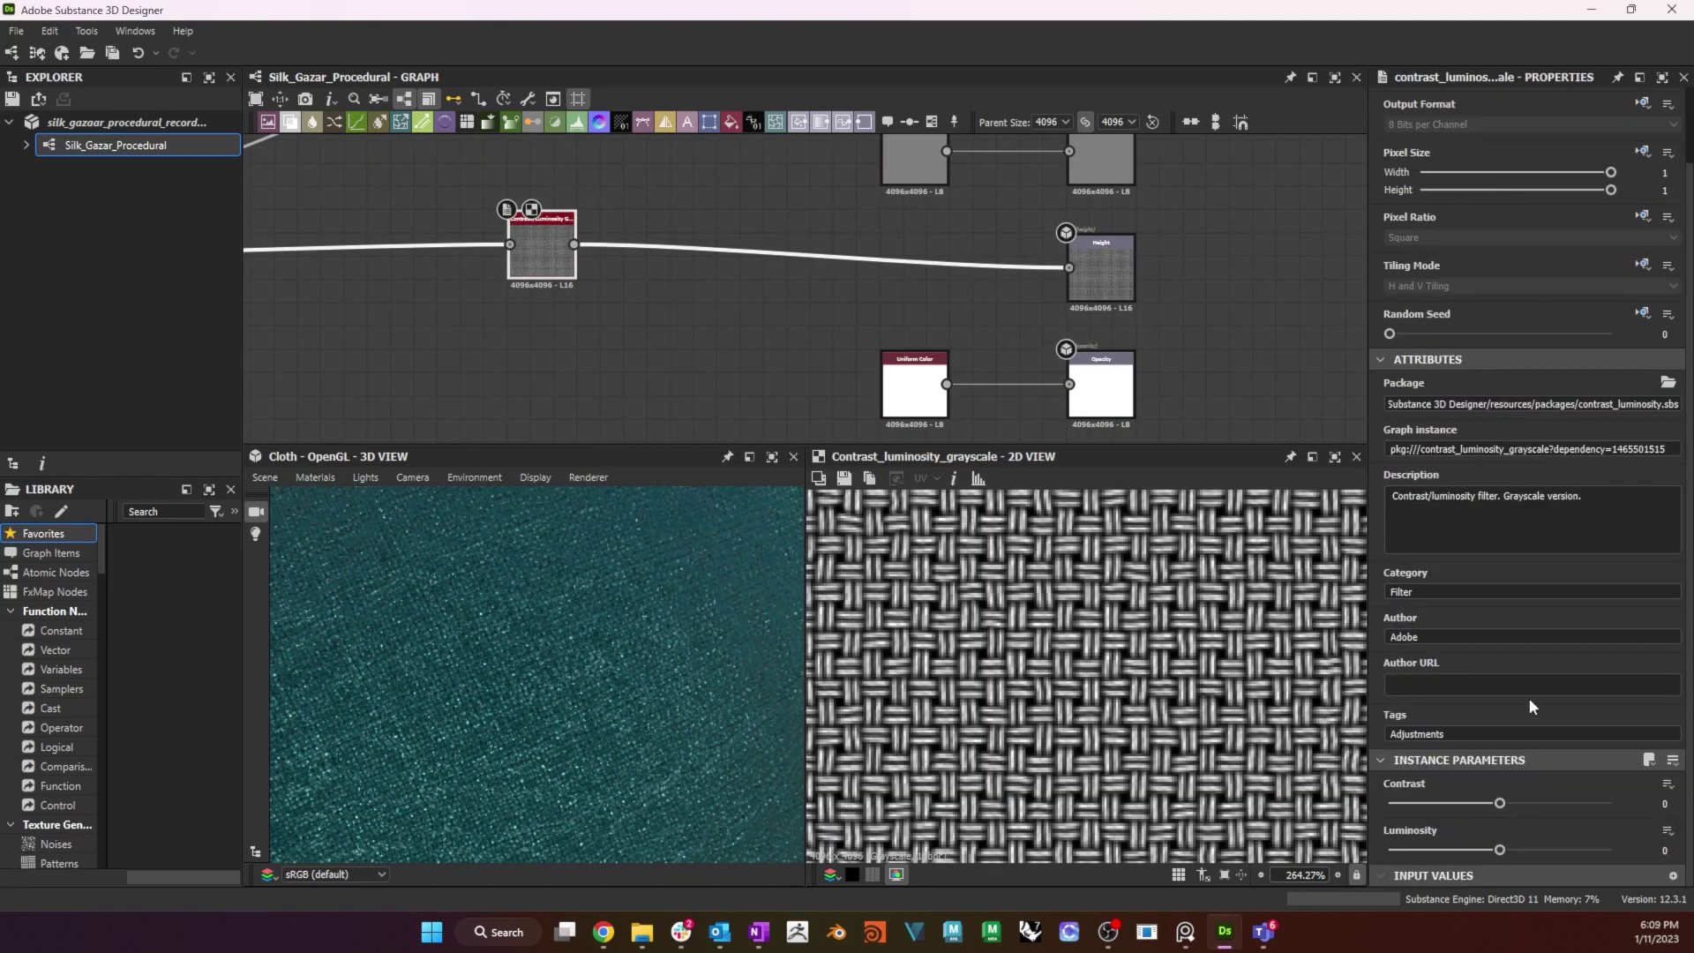
click(1668, 783)
click(1626, 572)
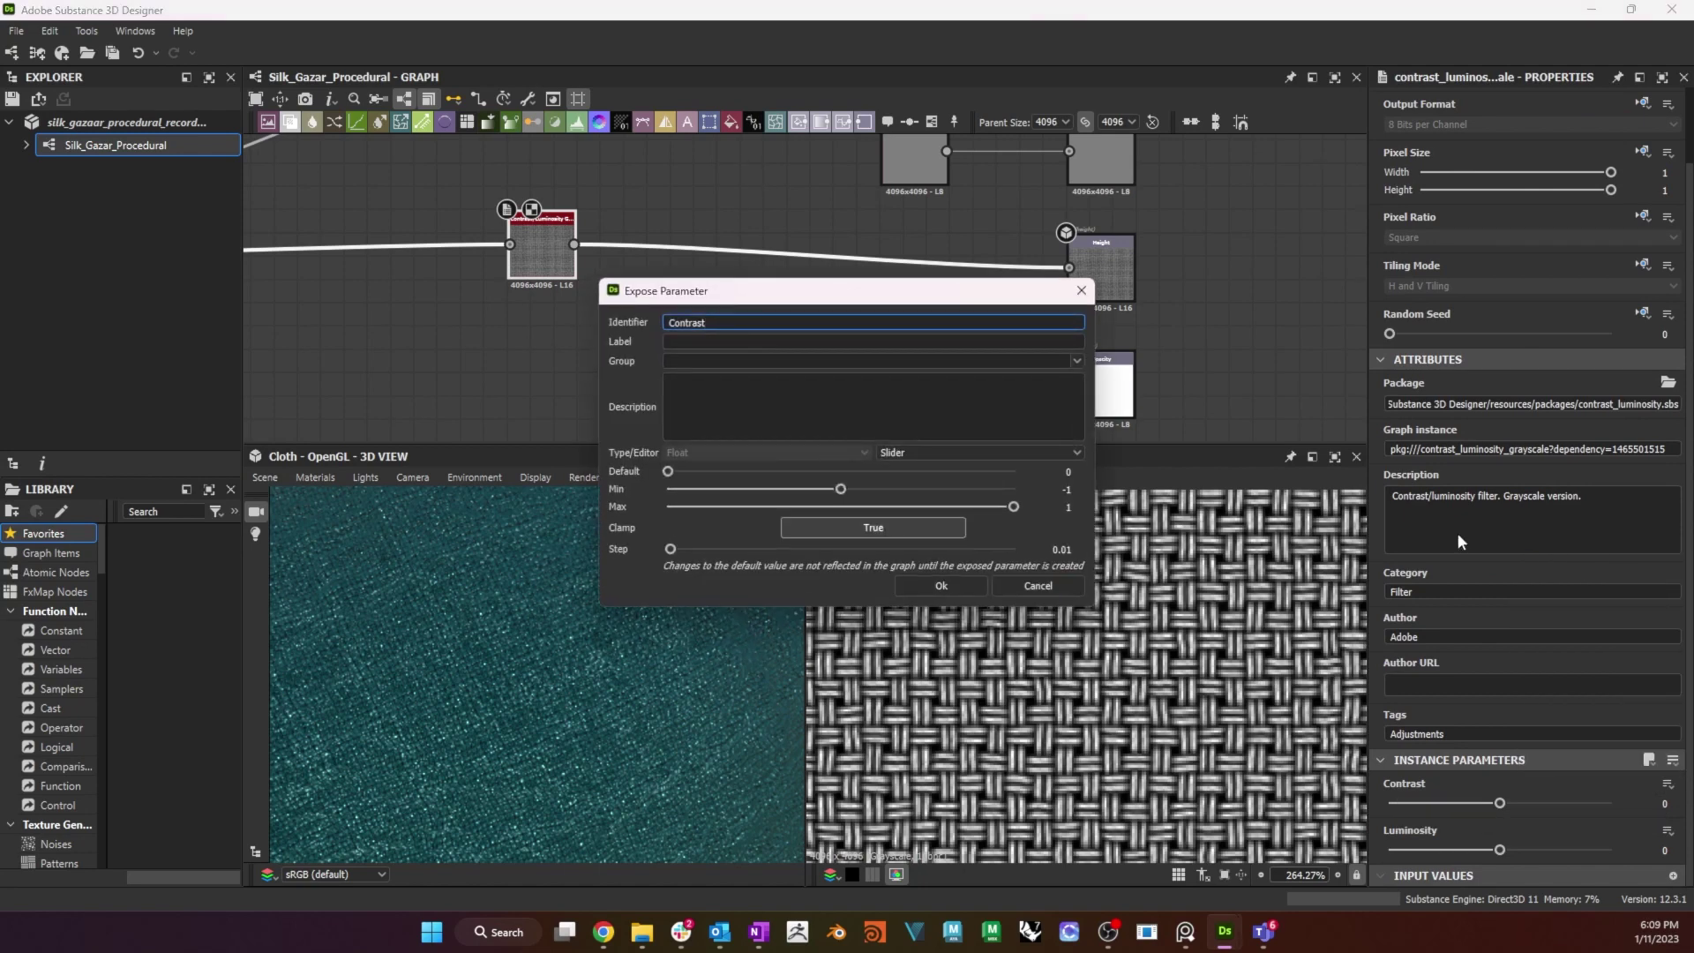
click(773, 342)
text(He)
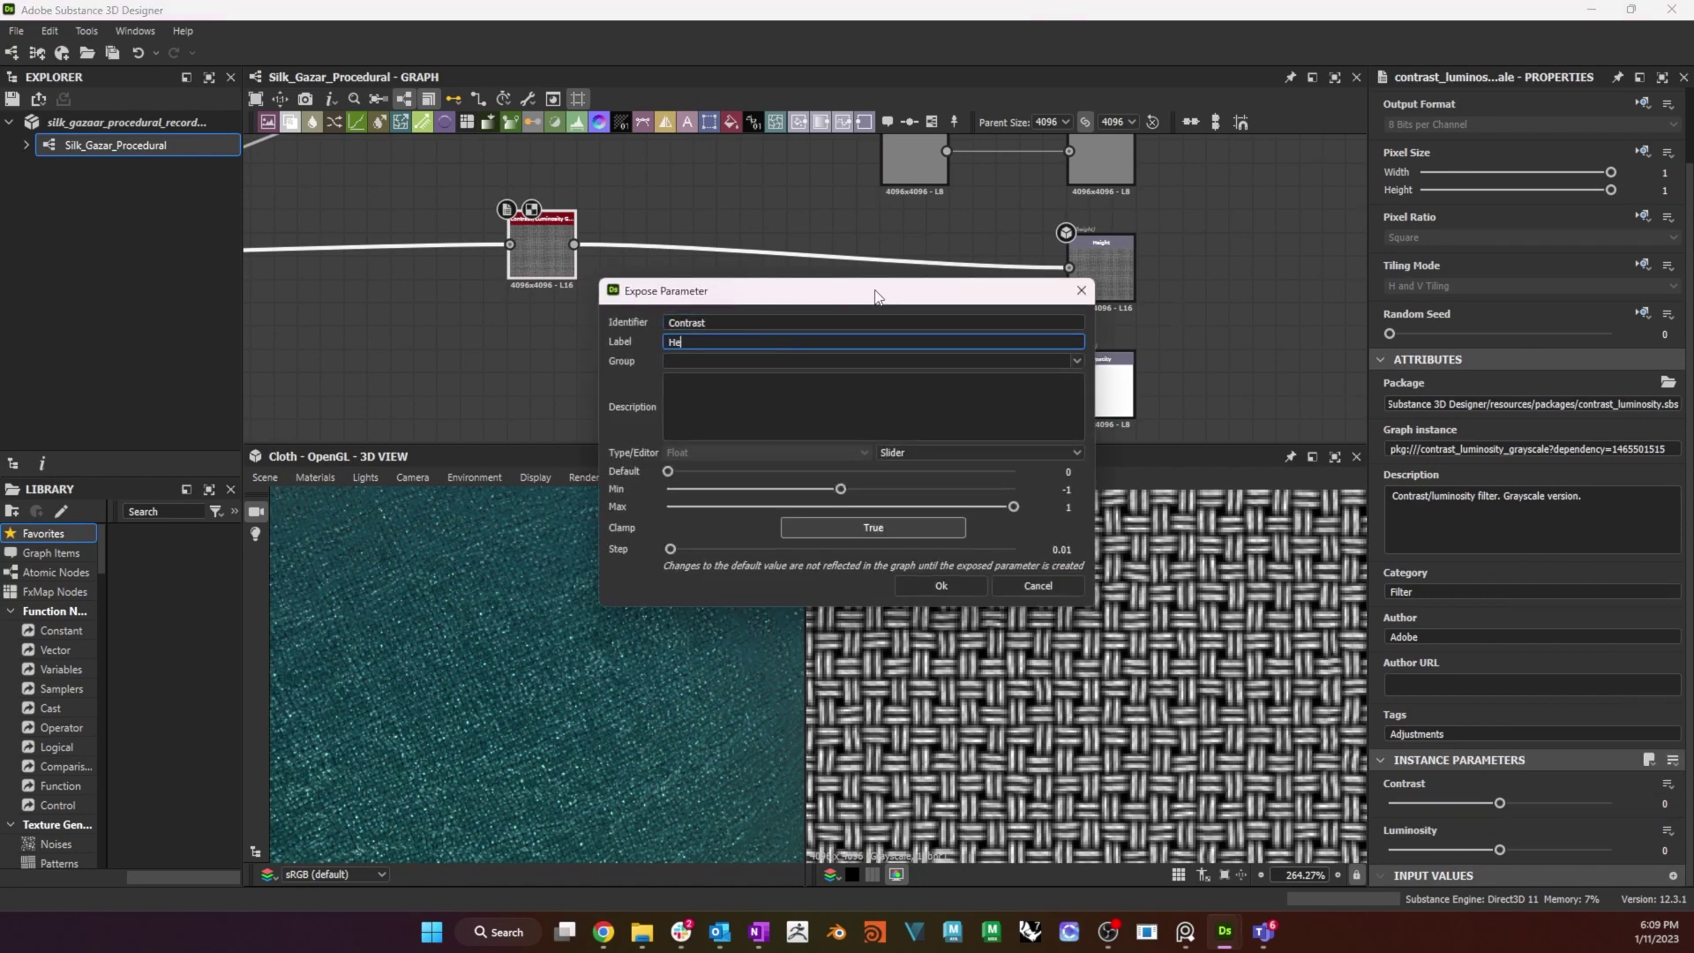
text(ight Contrast)
click(954, 583)
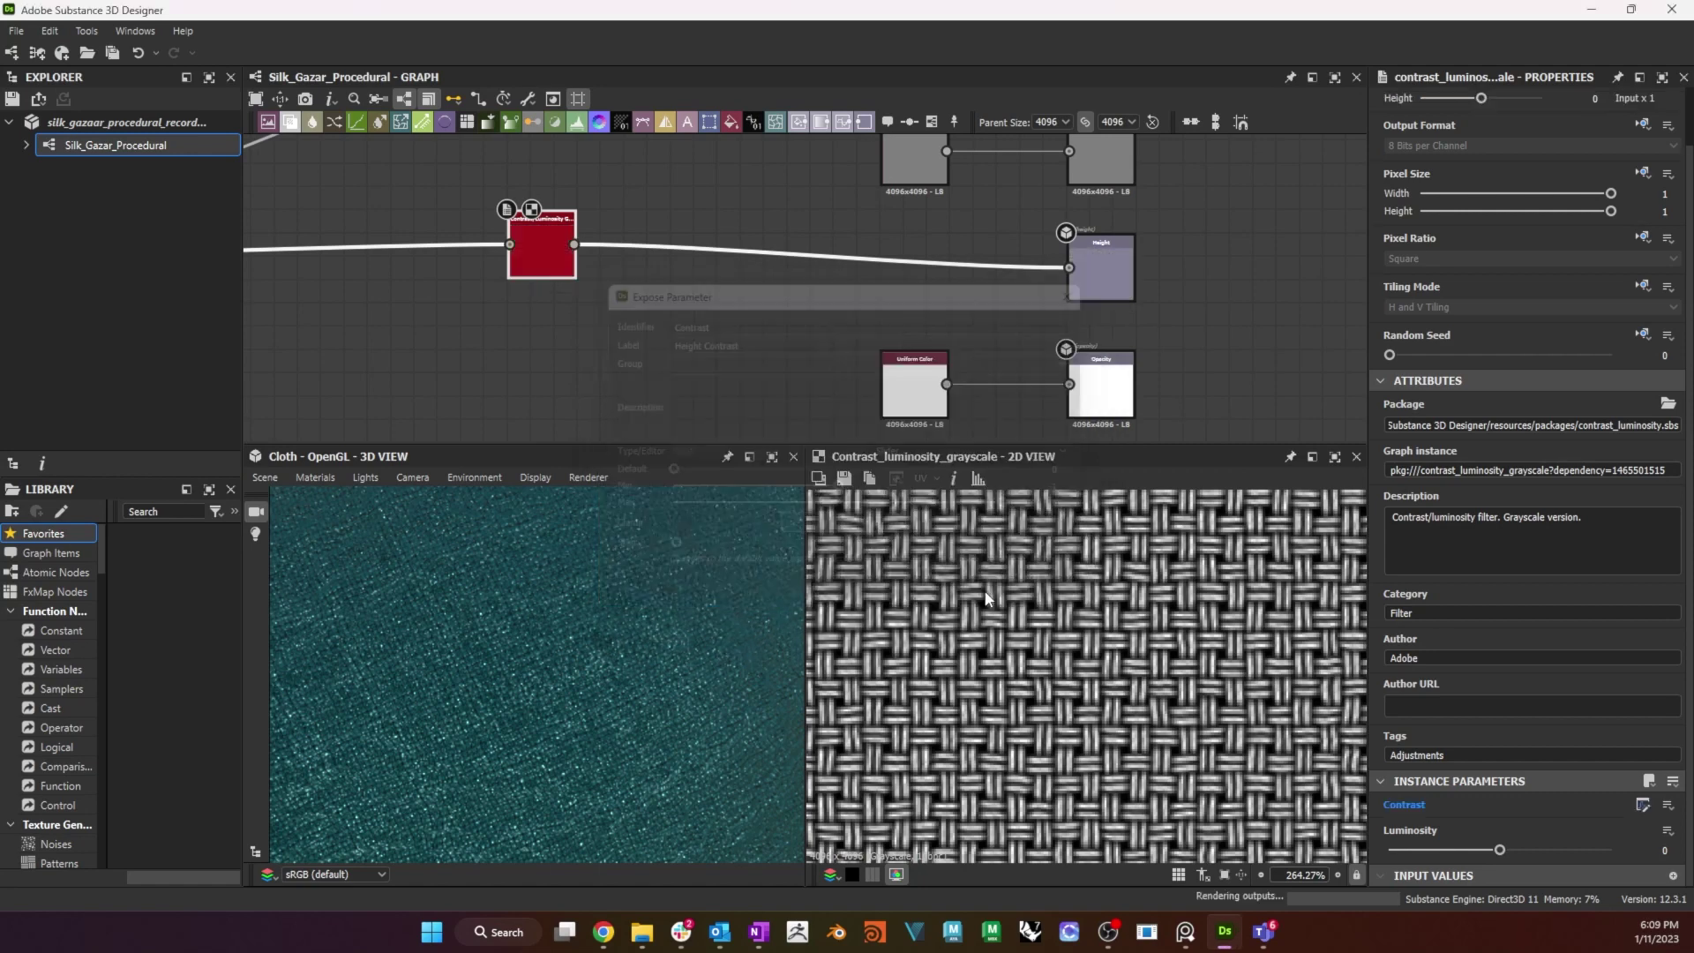
Expose Luminosity as a graph input labelled 'Height Luminosity'.
click(1667, 832)
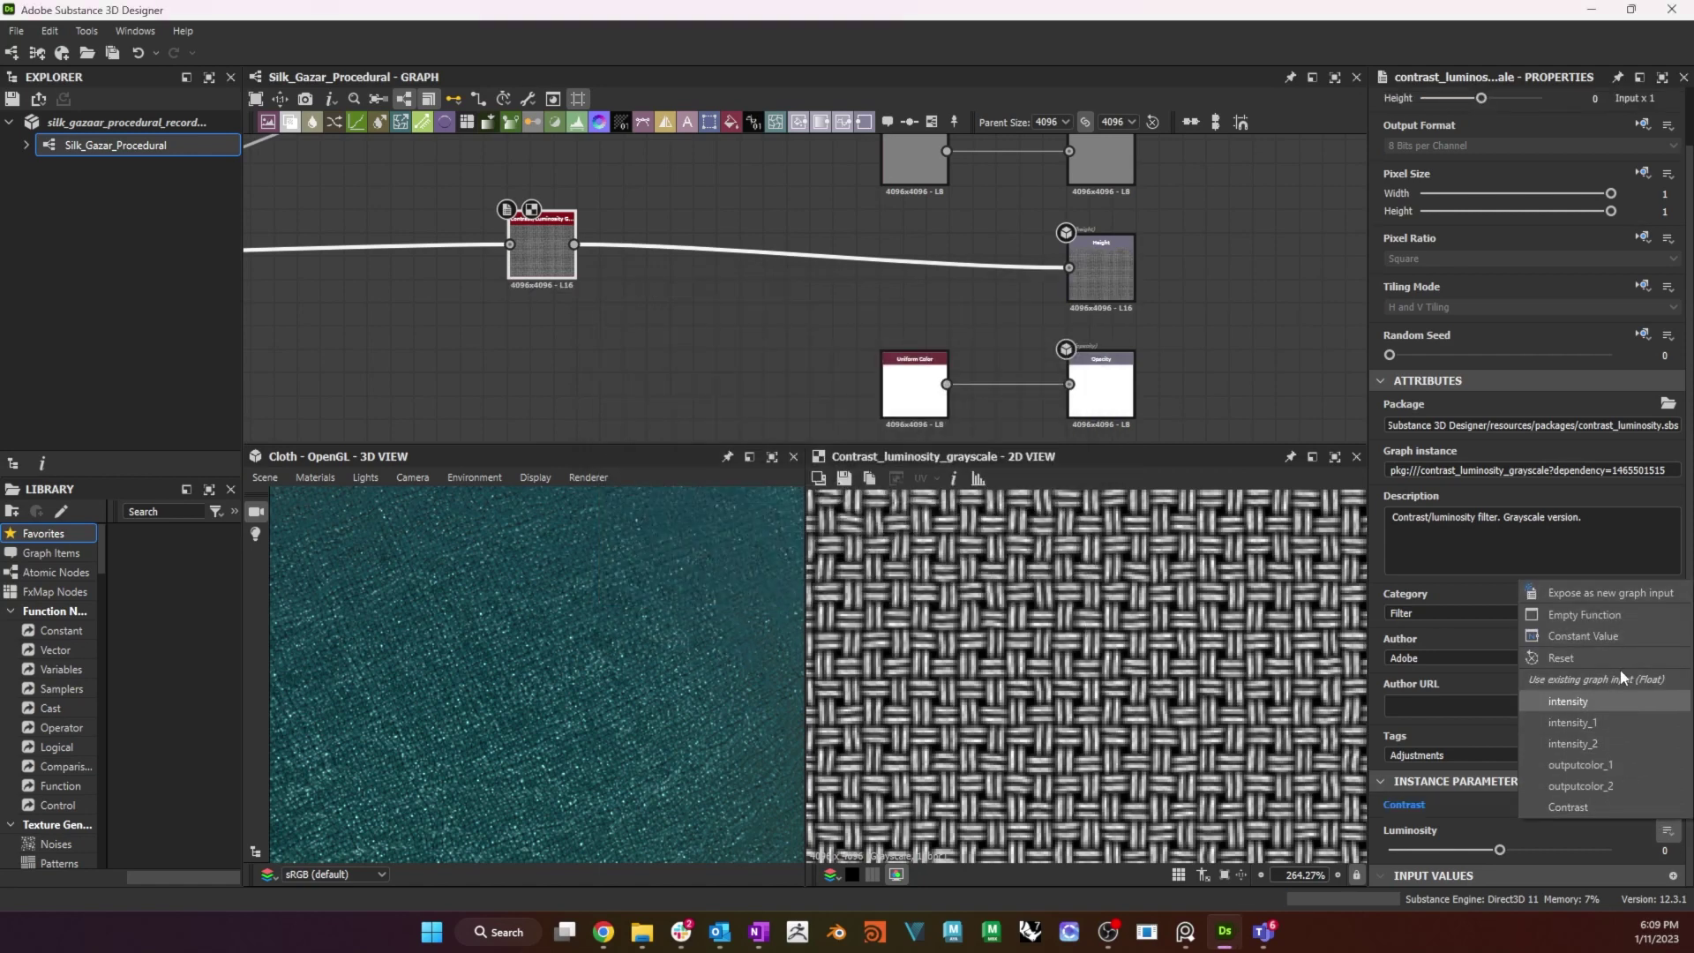
click(1621, 599)
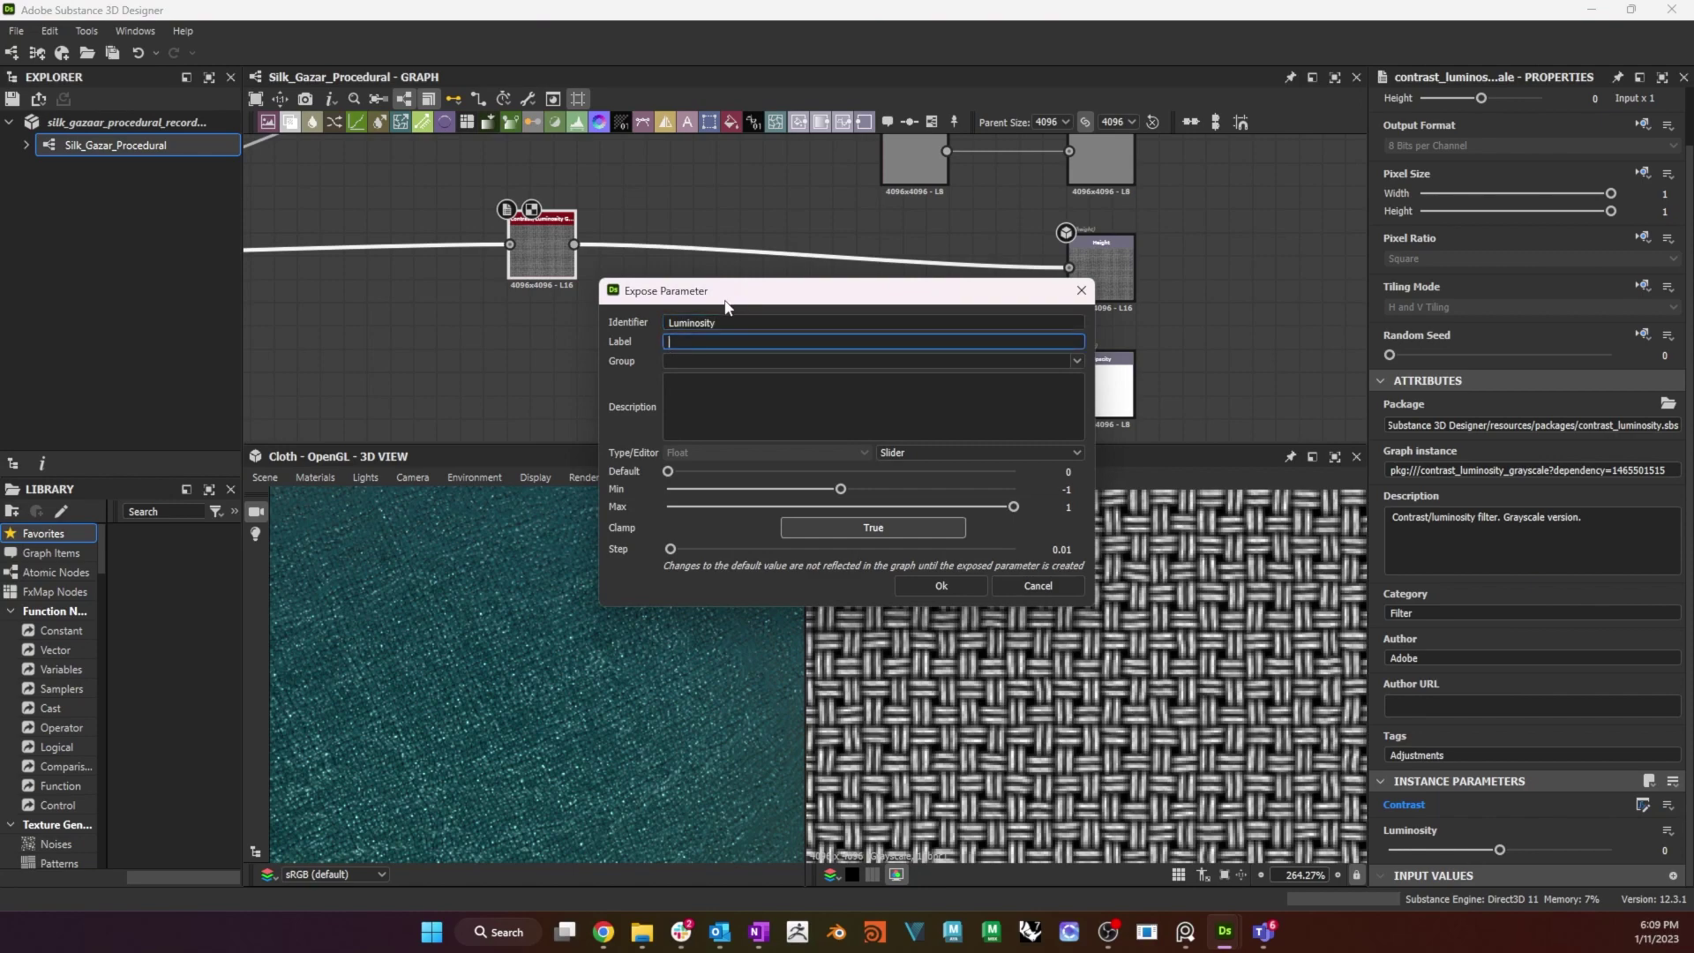
text(Height Luminosity)
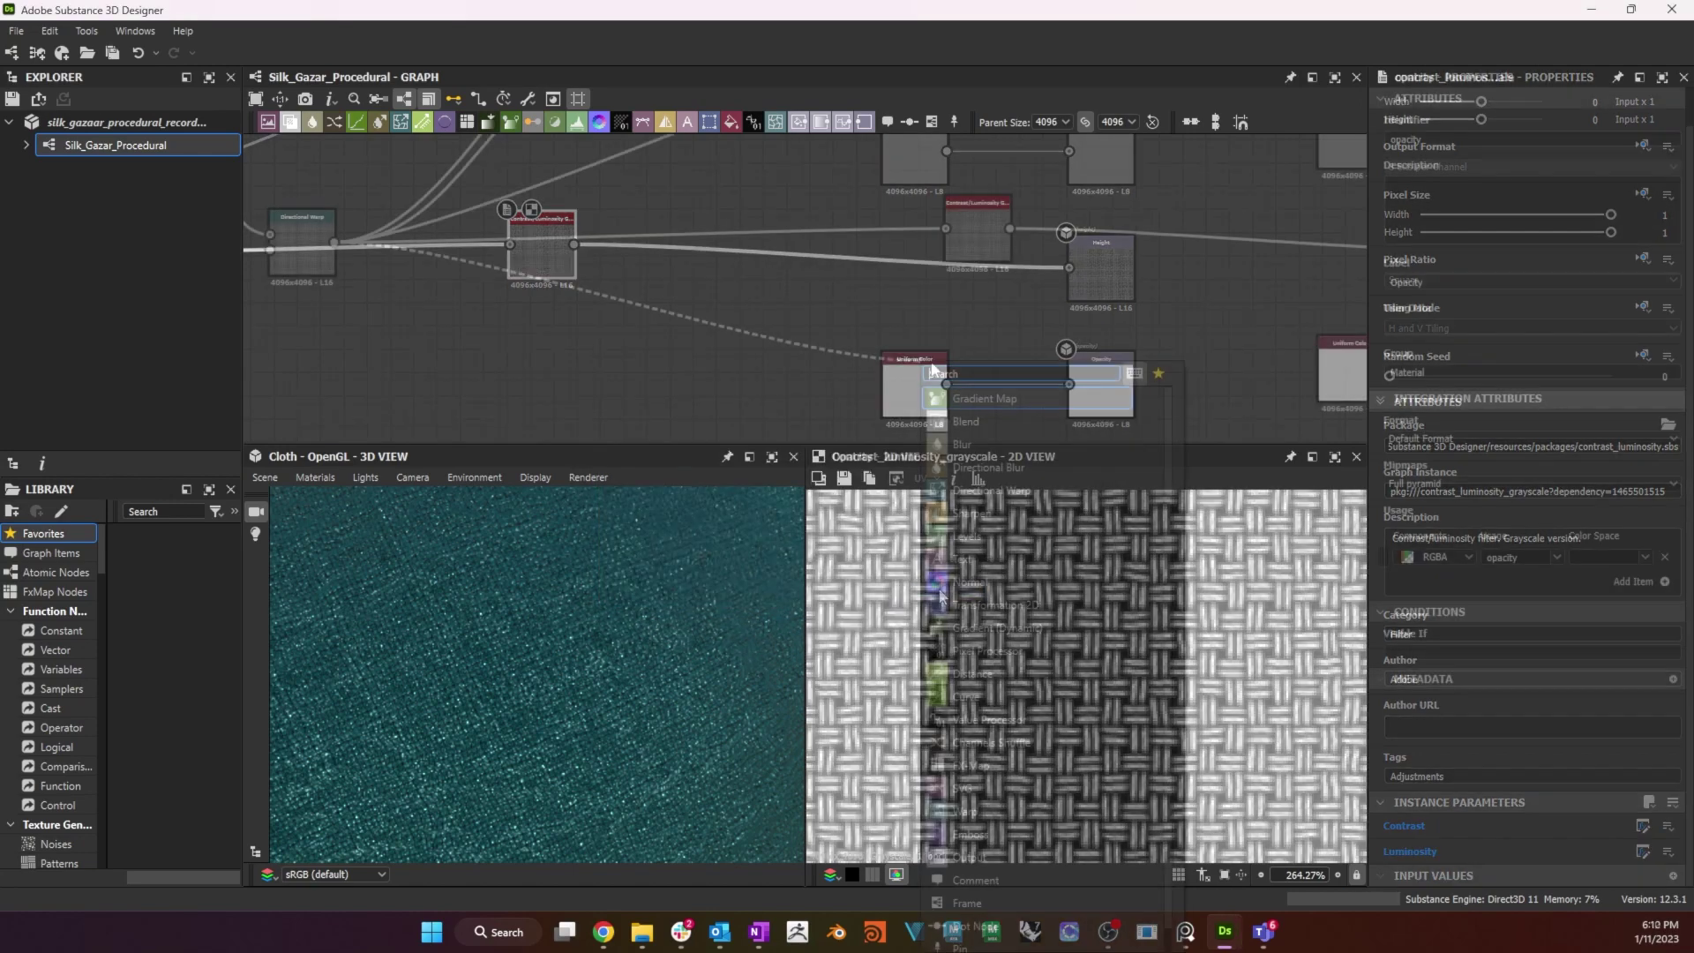
Add a Levels node and pull midtones and white point left, leaving scattered dark gaps.
click(1014, 529)
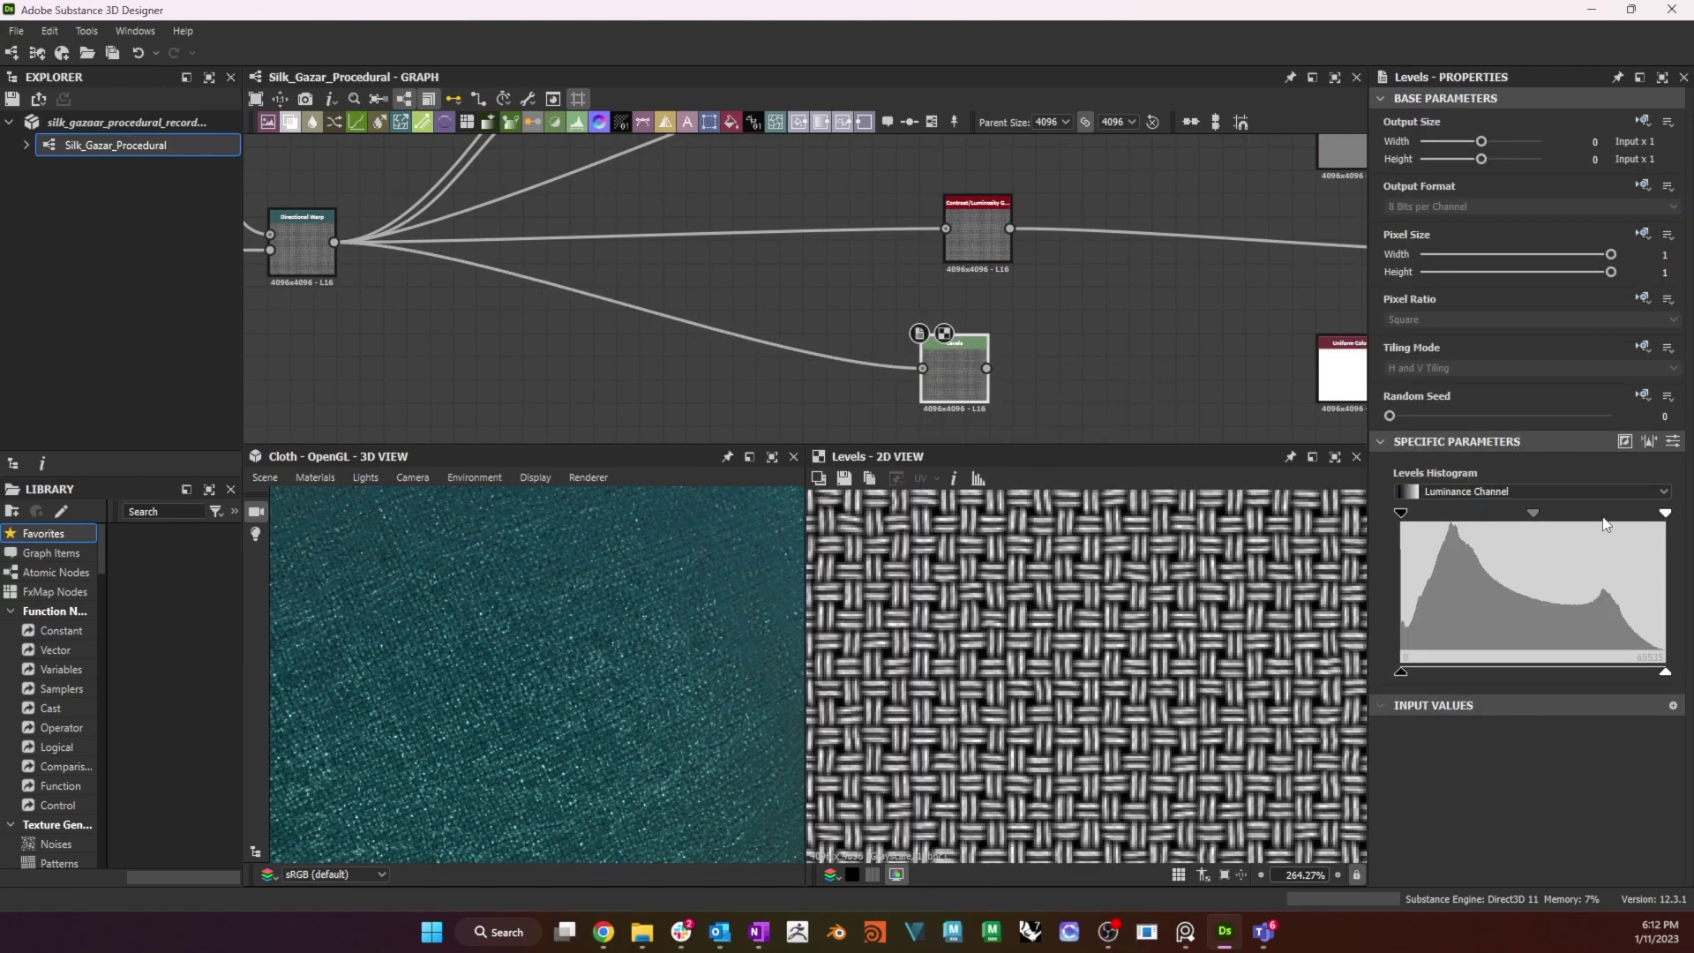
drag(1535, 519, 1444, 526)
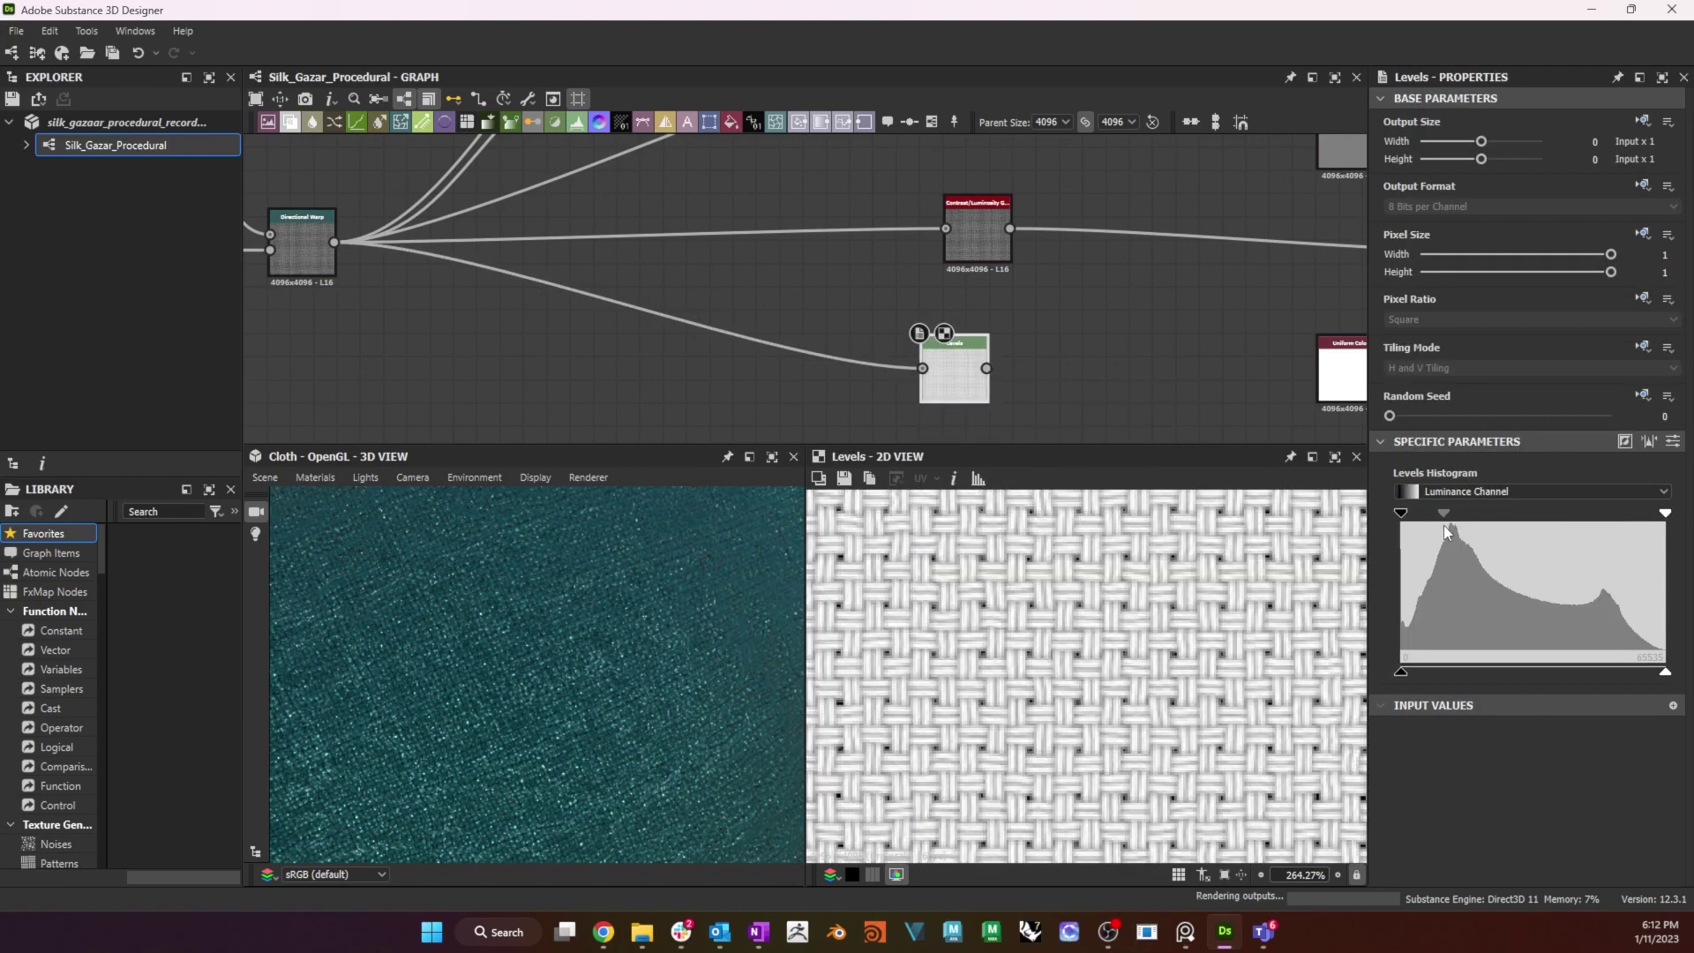
drag(1666, 515, 1426, 524)
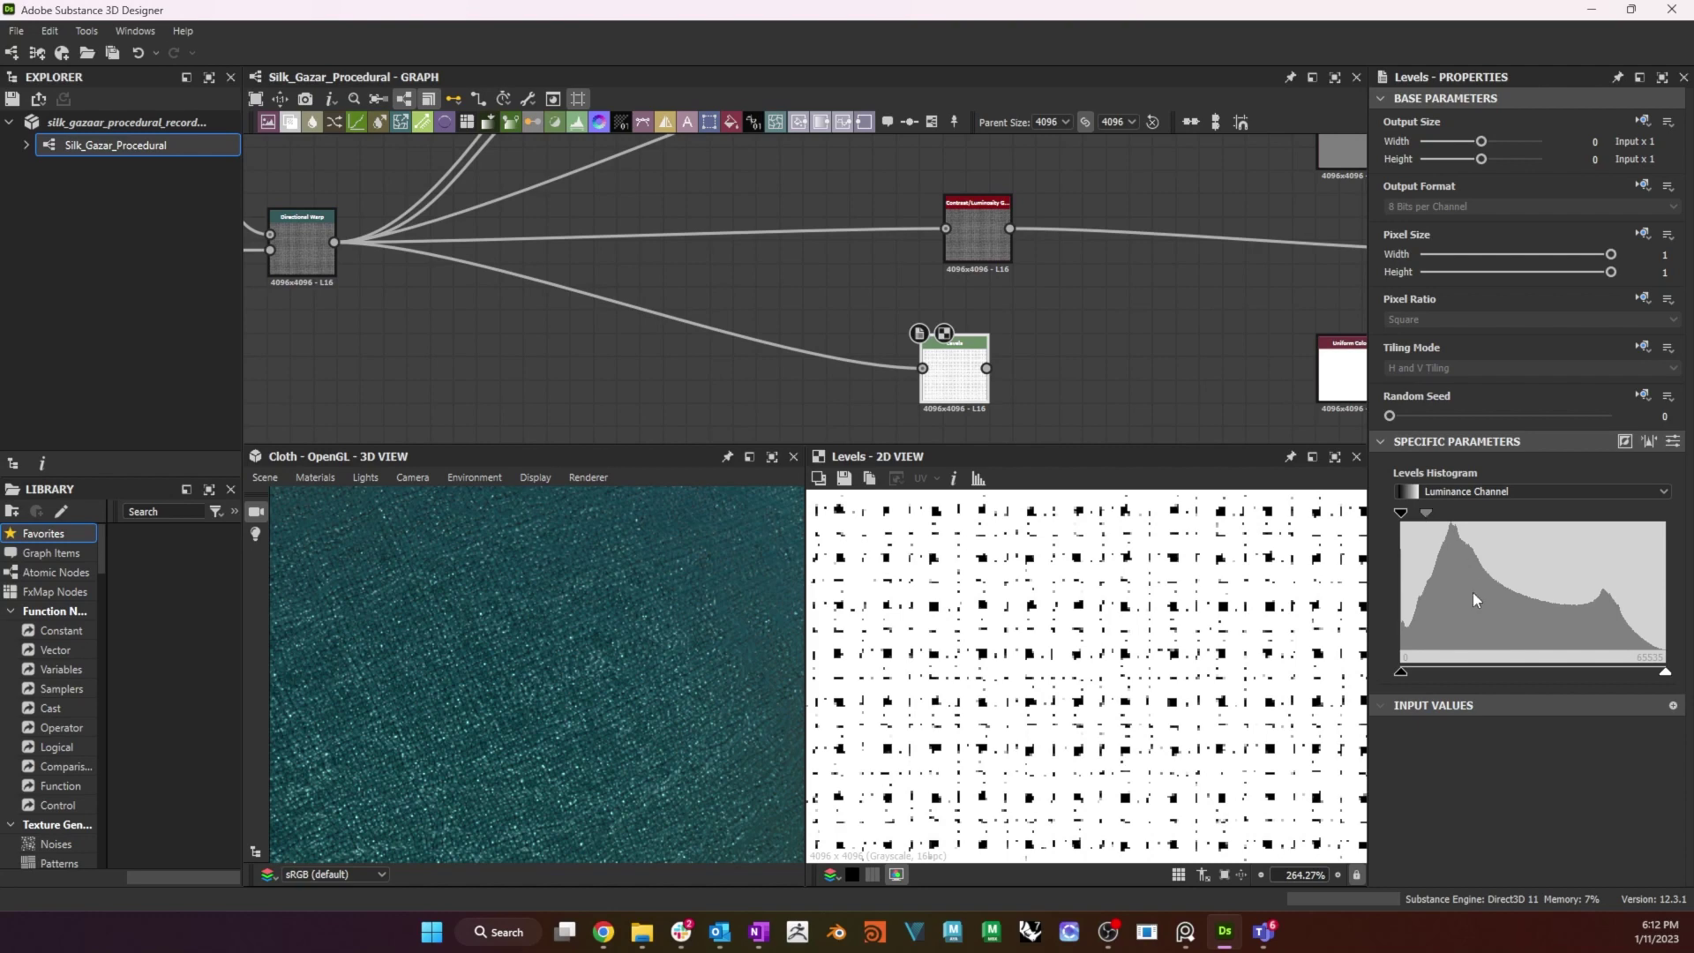
drag(1427, 519, 1450, 522)
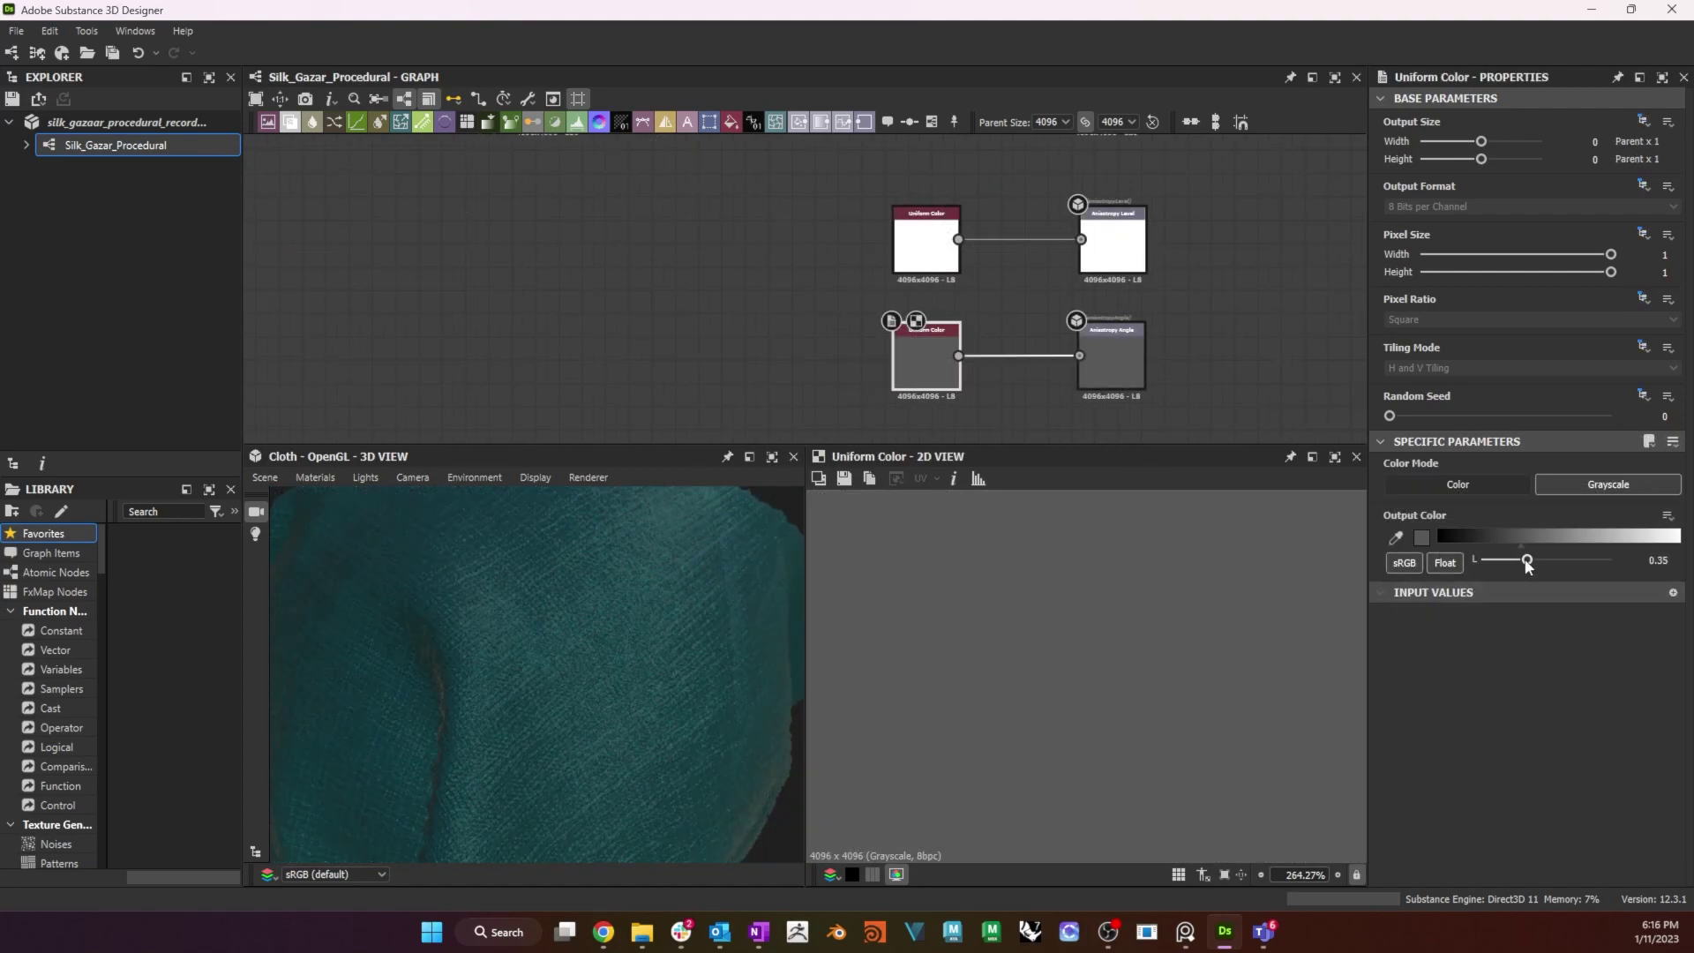
Lower the angle colour's grey value and expose the level colour as 'Anisotropy Level'.
mouse_move(1531, 569)
mouse_down()
mouse_move(1469, 585)
mouse_move(1544, 576)
mouse_move(1529, 579)
mouse_up()
drag(885, 686, 704, 703)
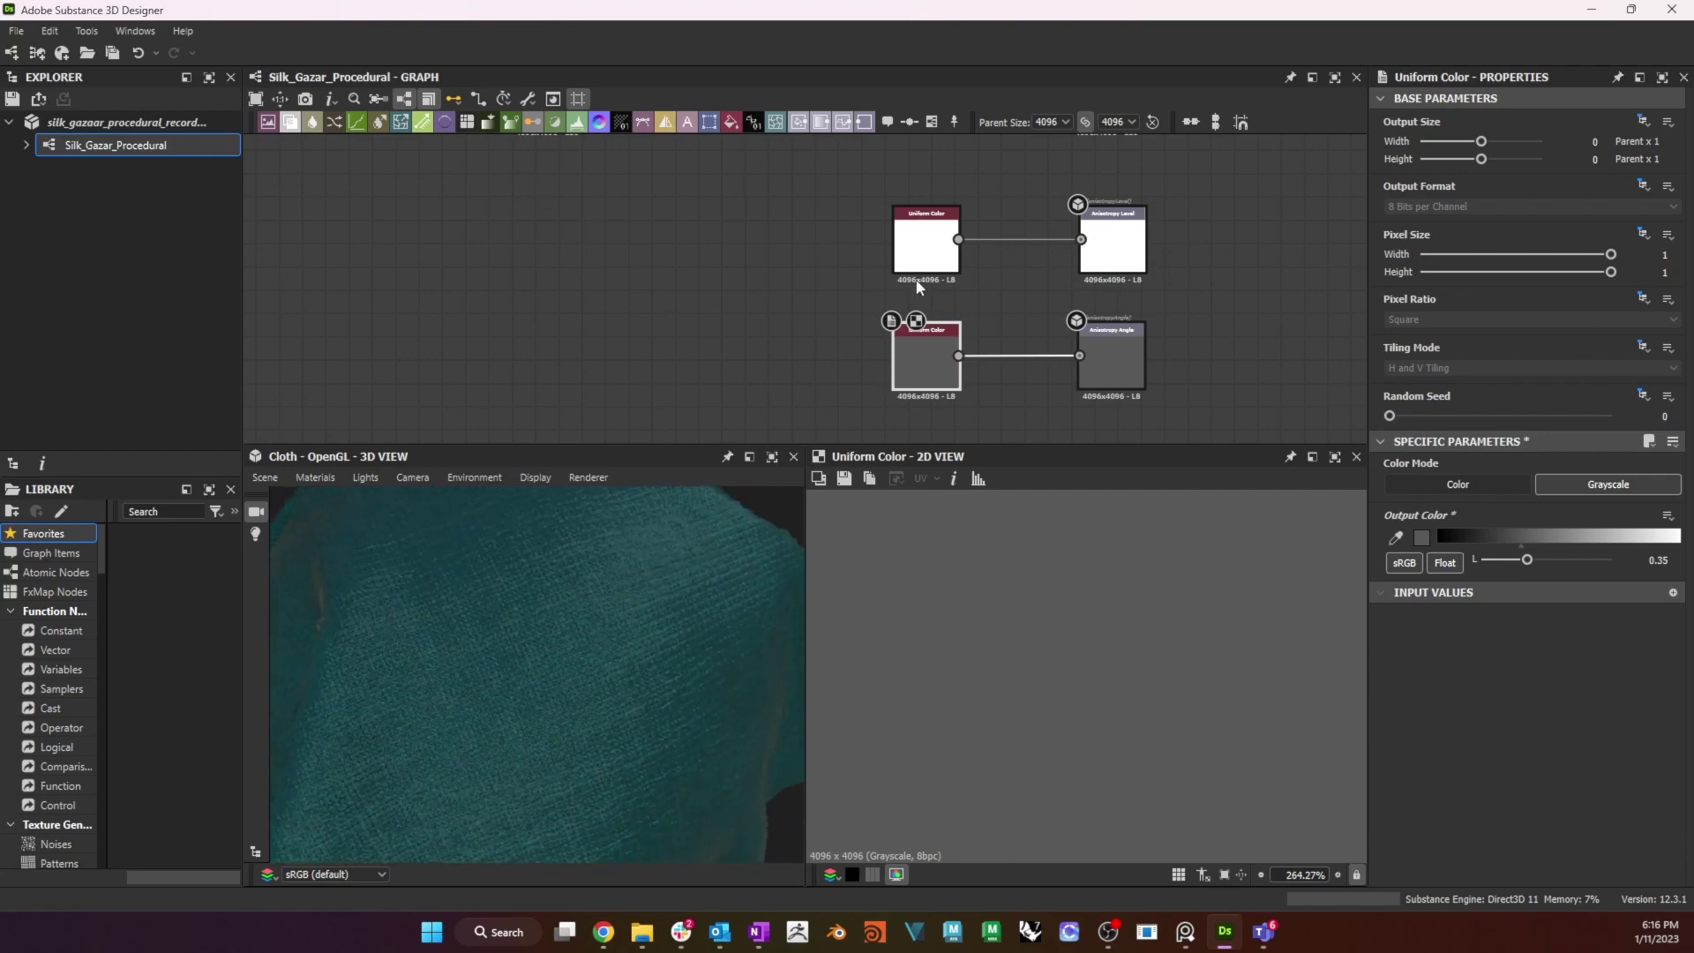
click(927, 248)
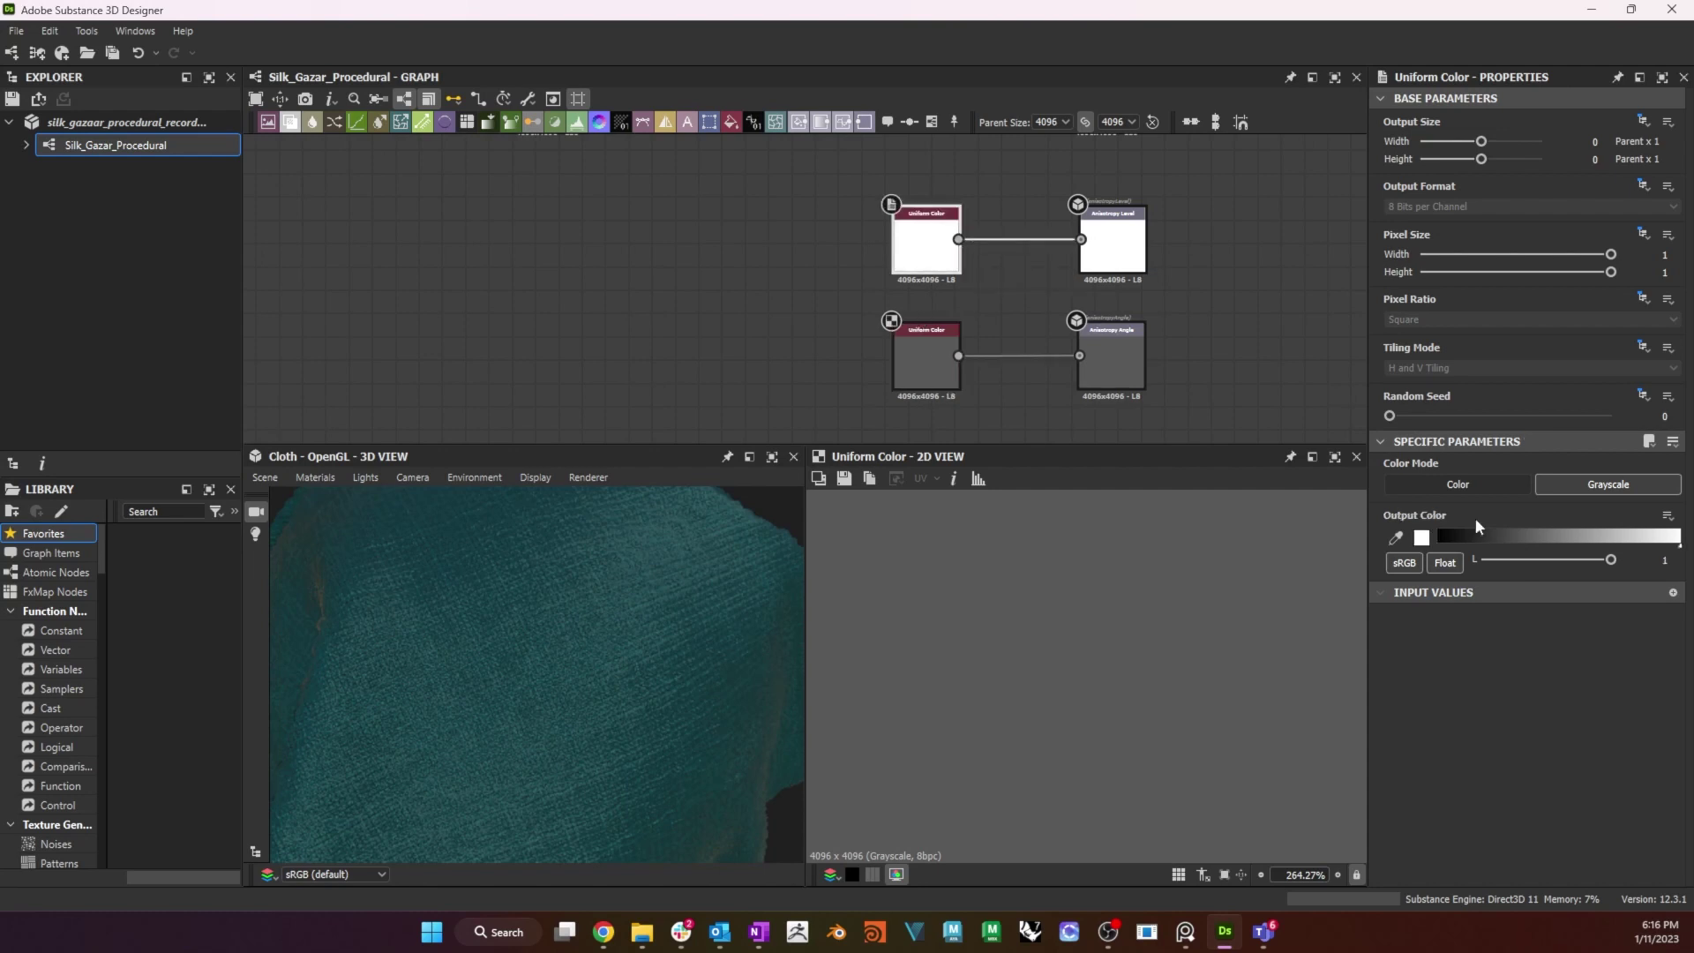
click(1667, 516)
click(1553, 537)
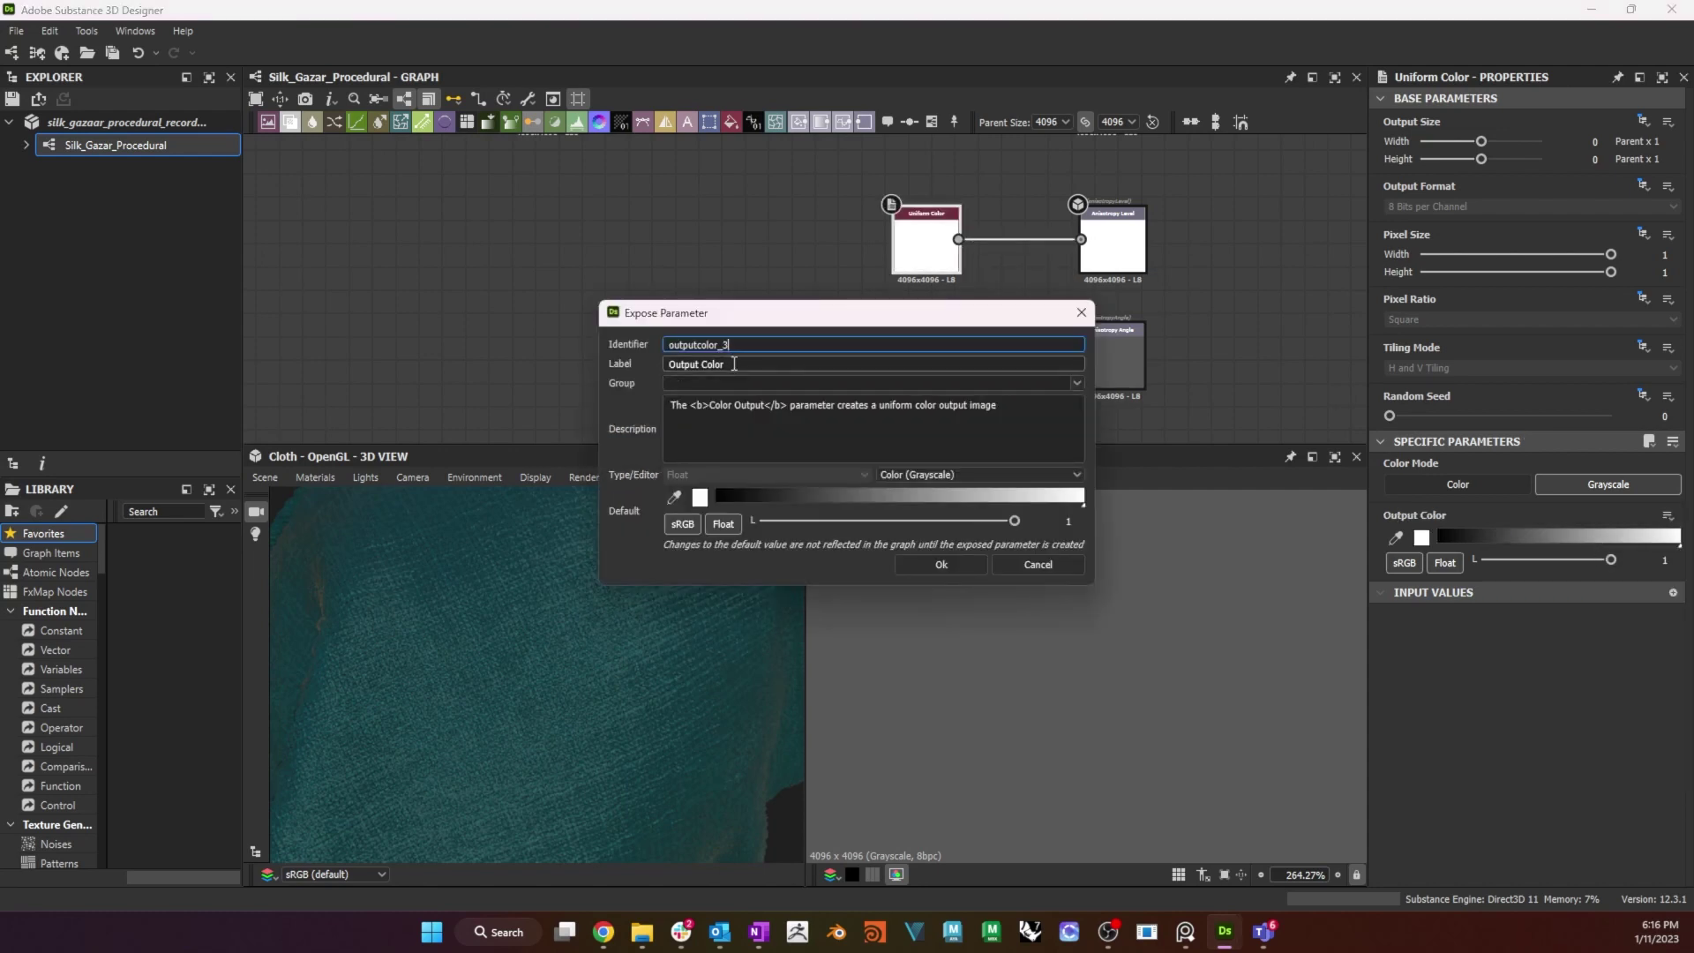
key(Tab)
text(A)
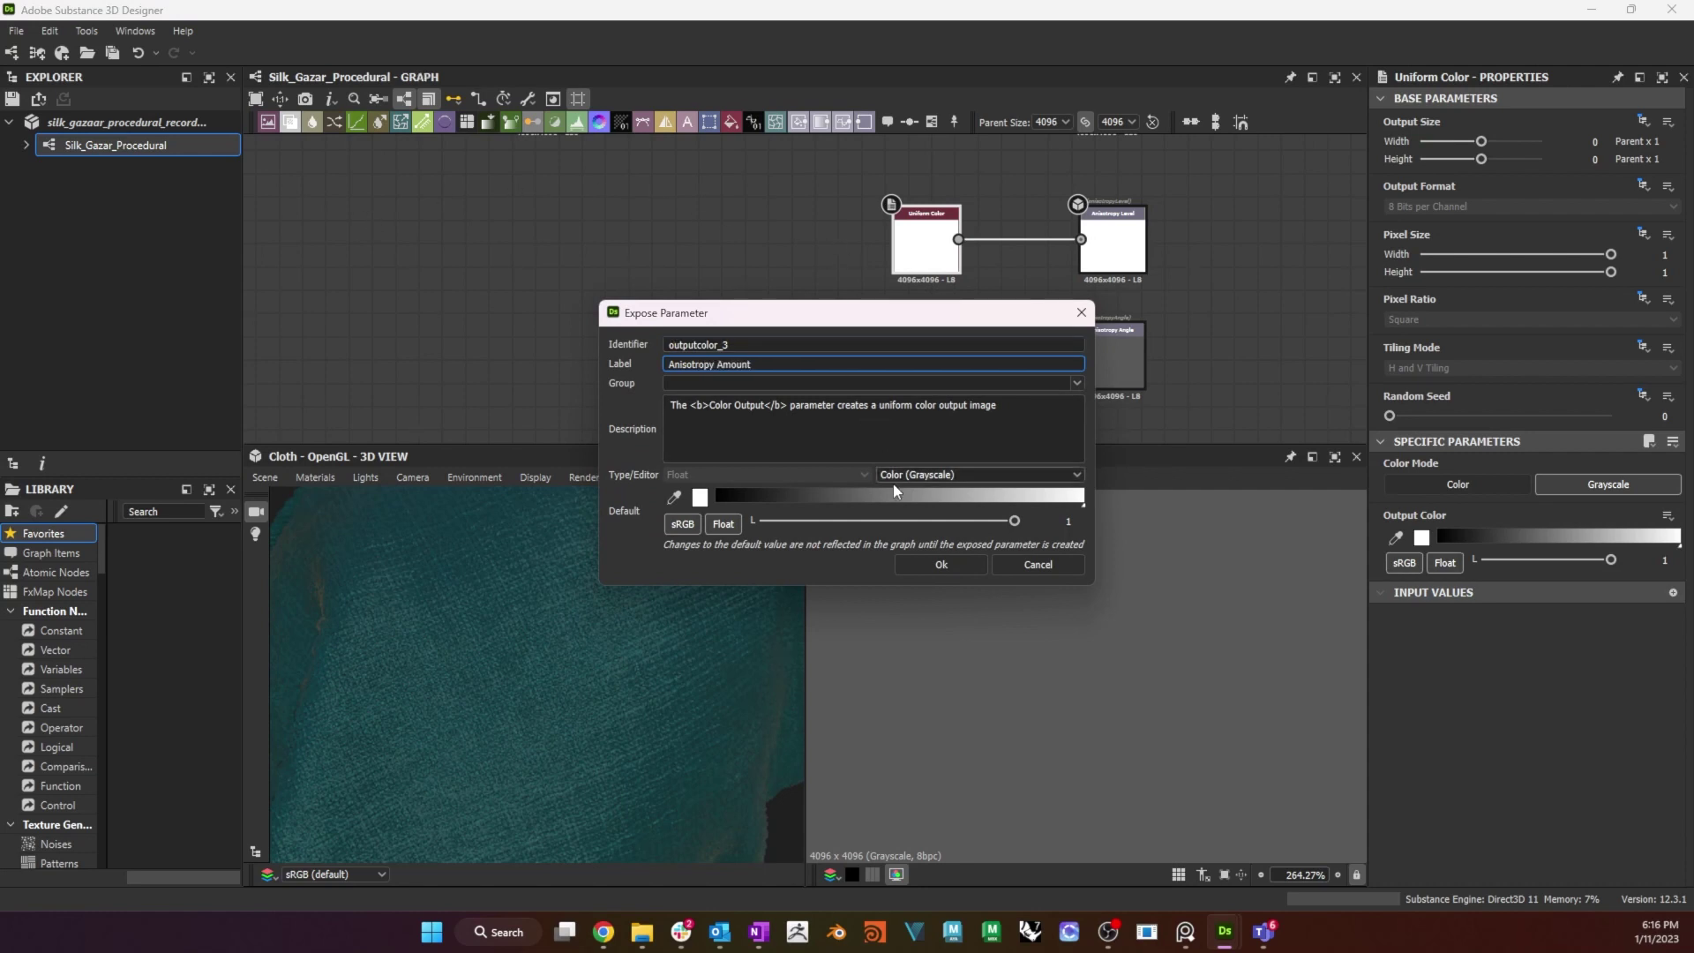
double_click(732, 361)
text(Level)
click(934, 568)
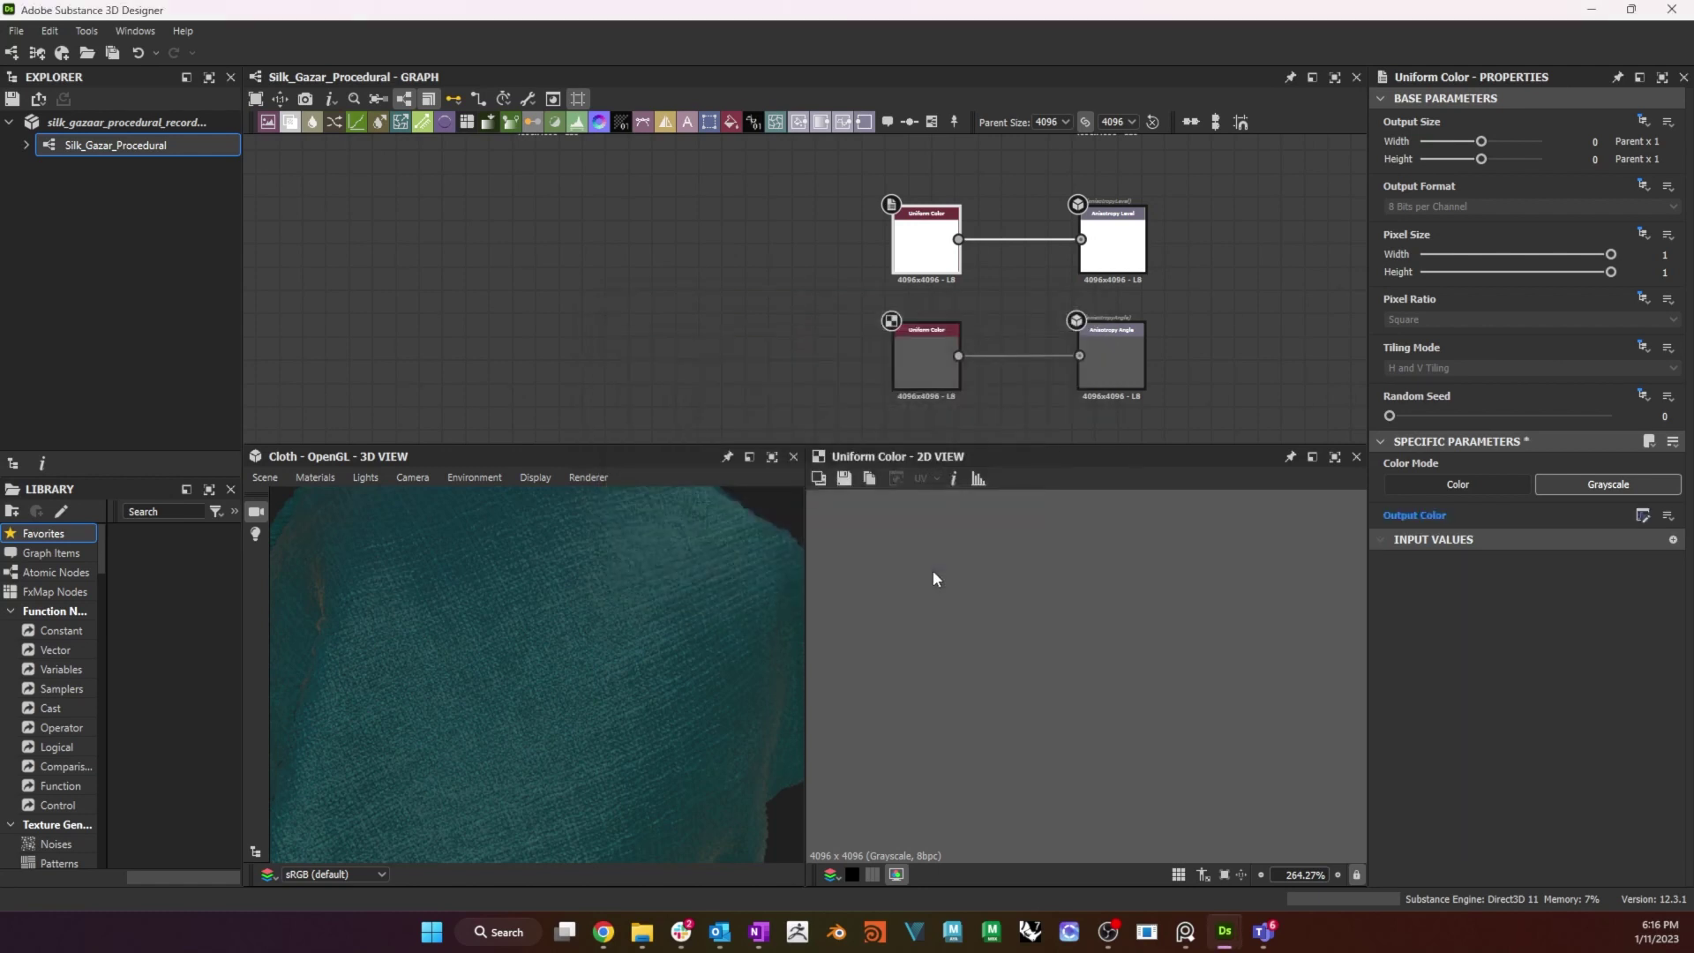
Expose the angle Uniform Color's output, labelling it 'Anisotropy Angle'.
click(930, 351)
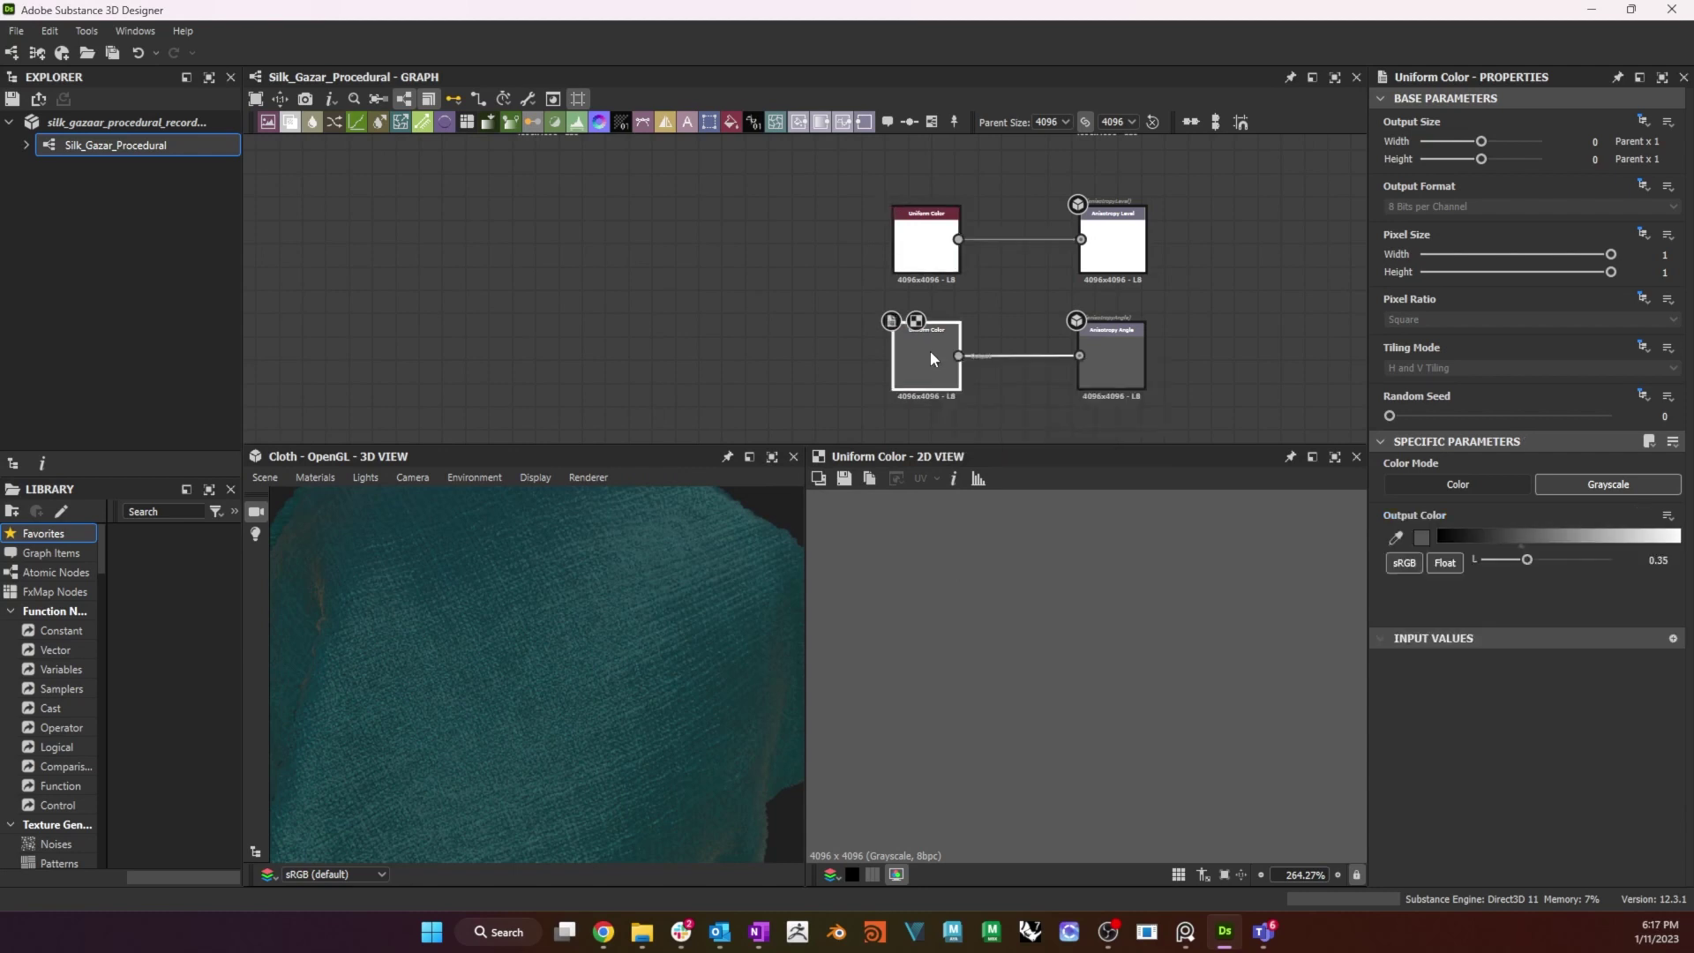
click(1668, 517)
click(1603, 541)
key(Tab)
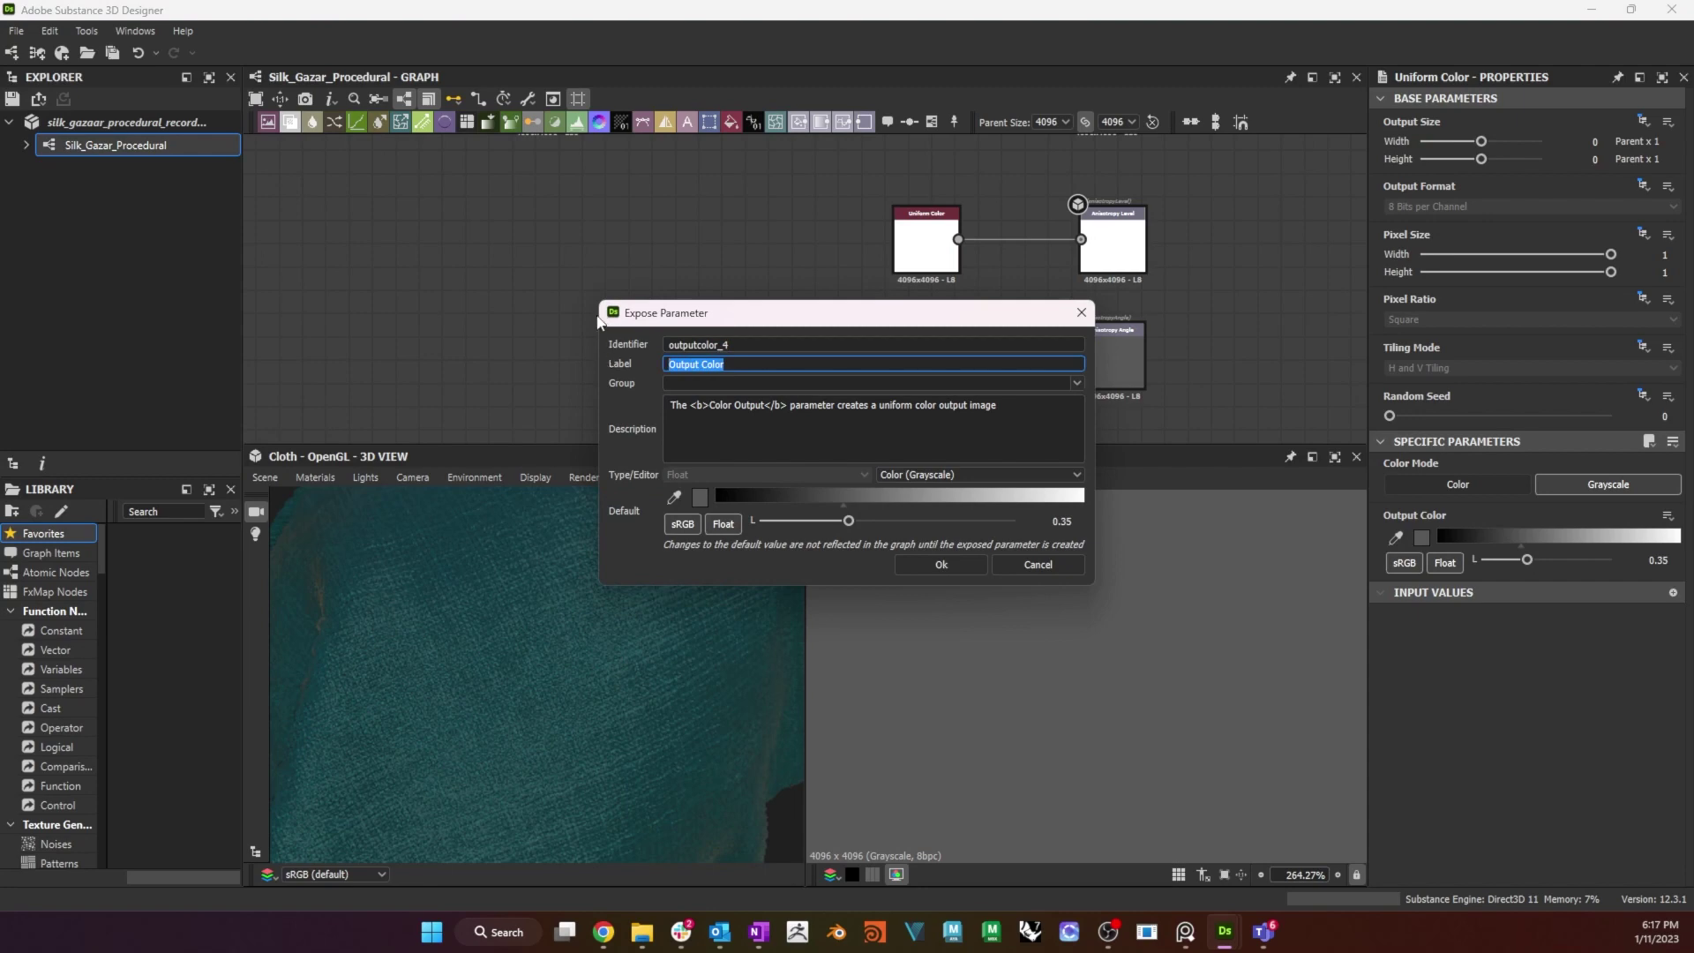
text(Anisotropy Angl)
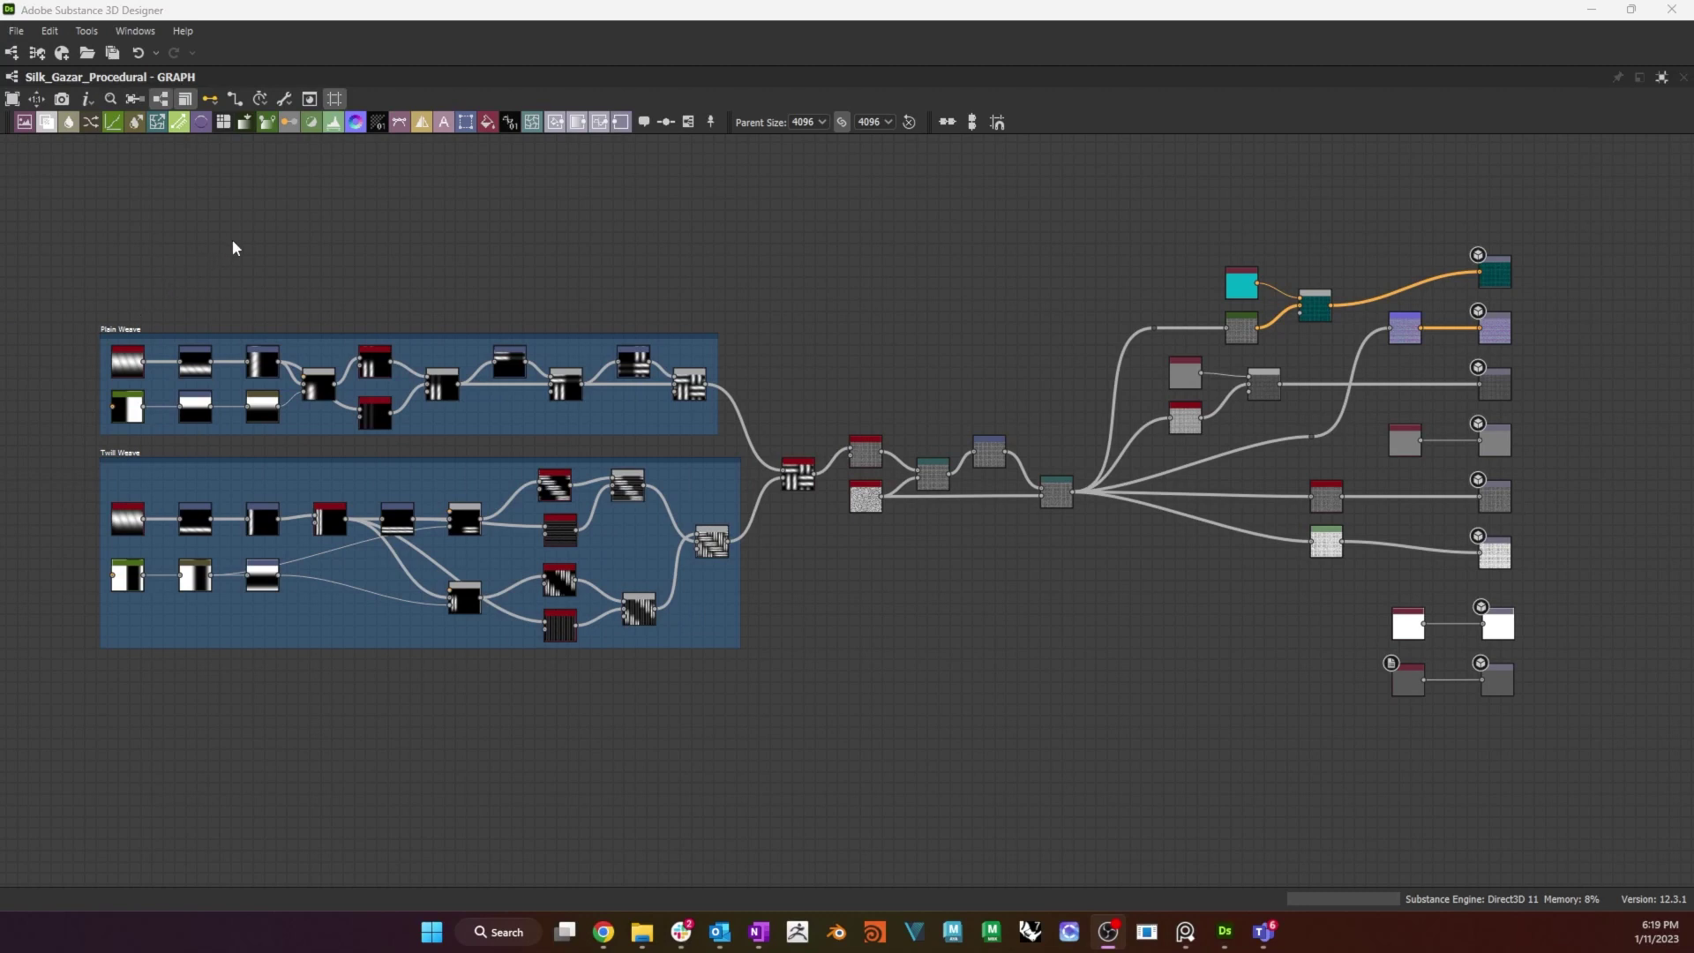
Zoom and pan the graph to show the Plain Weave and Twill Weave frames.
scroll(231, 240, up, 5)
middle_drag(227, 246, 404, 173)
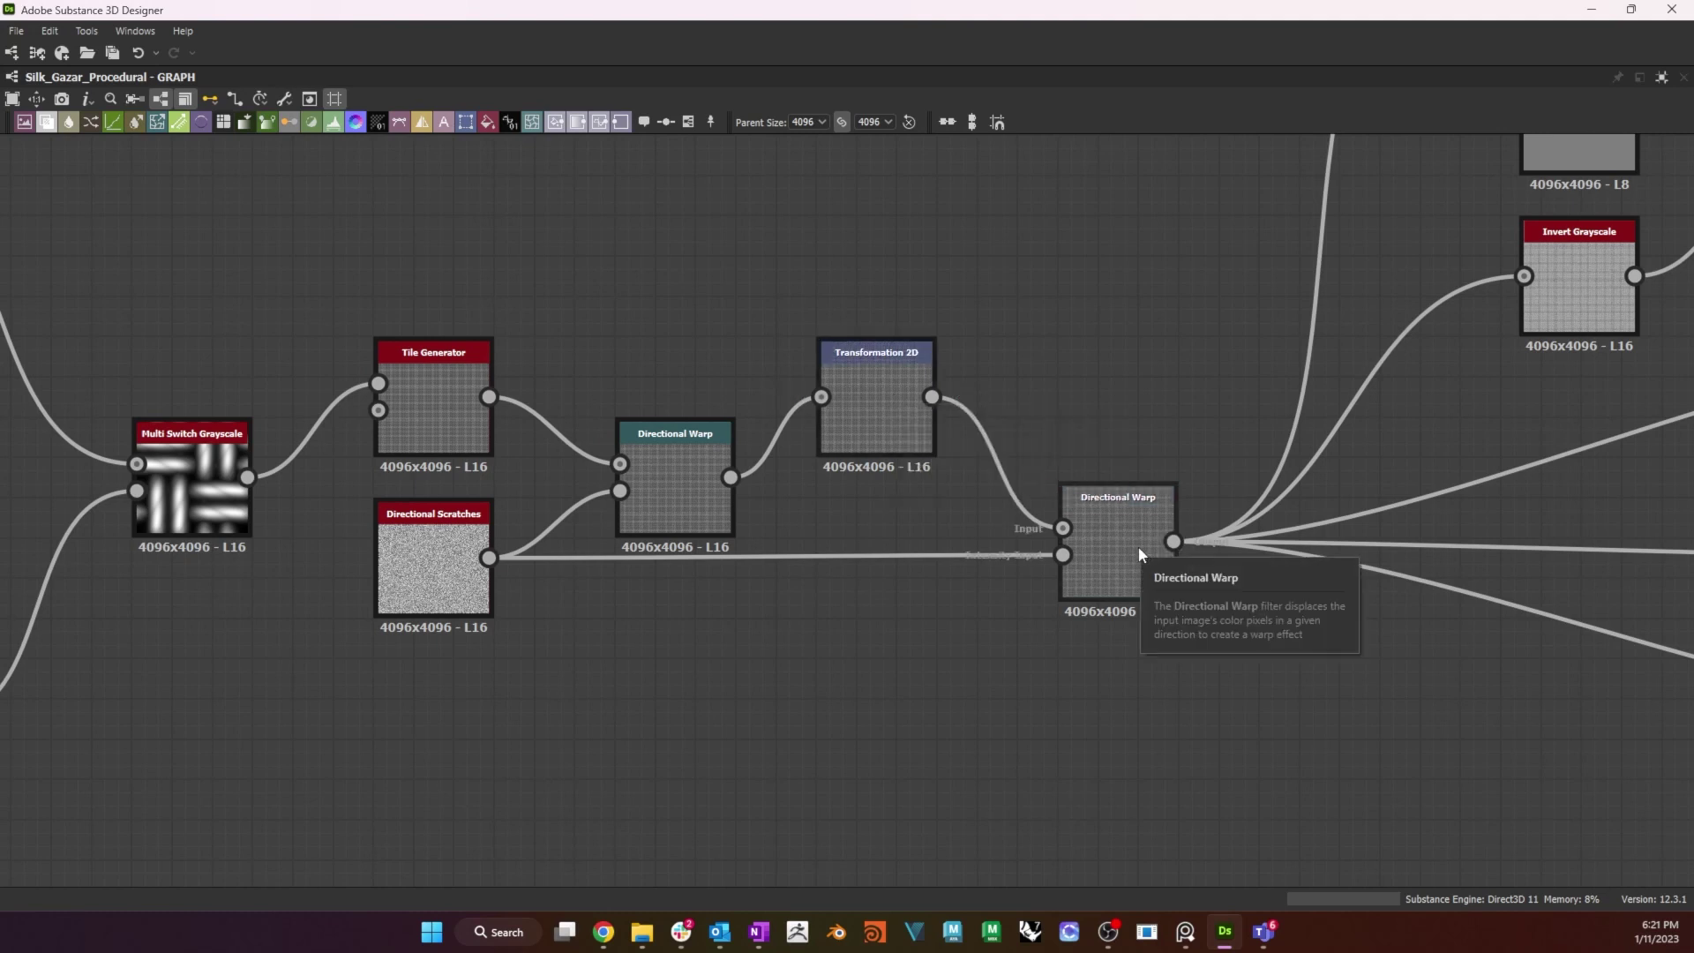
Pan along the graph past the Base Color, Normal, Roughness, Metallic, Height and Opacity outputs.
middle_drag(1183, 748, 212, 741)
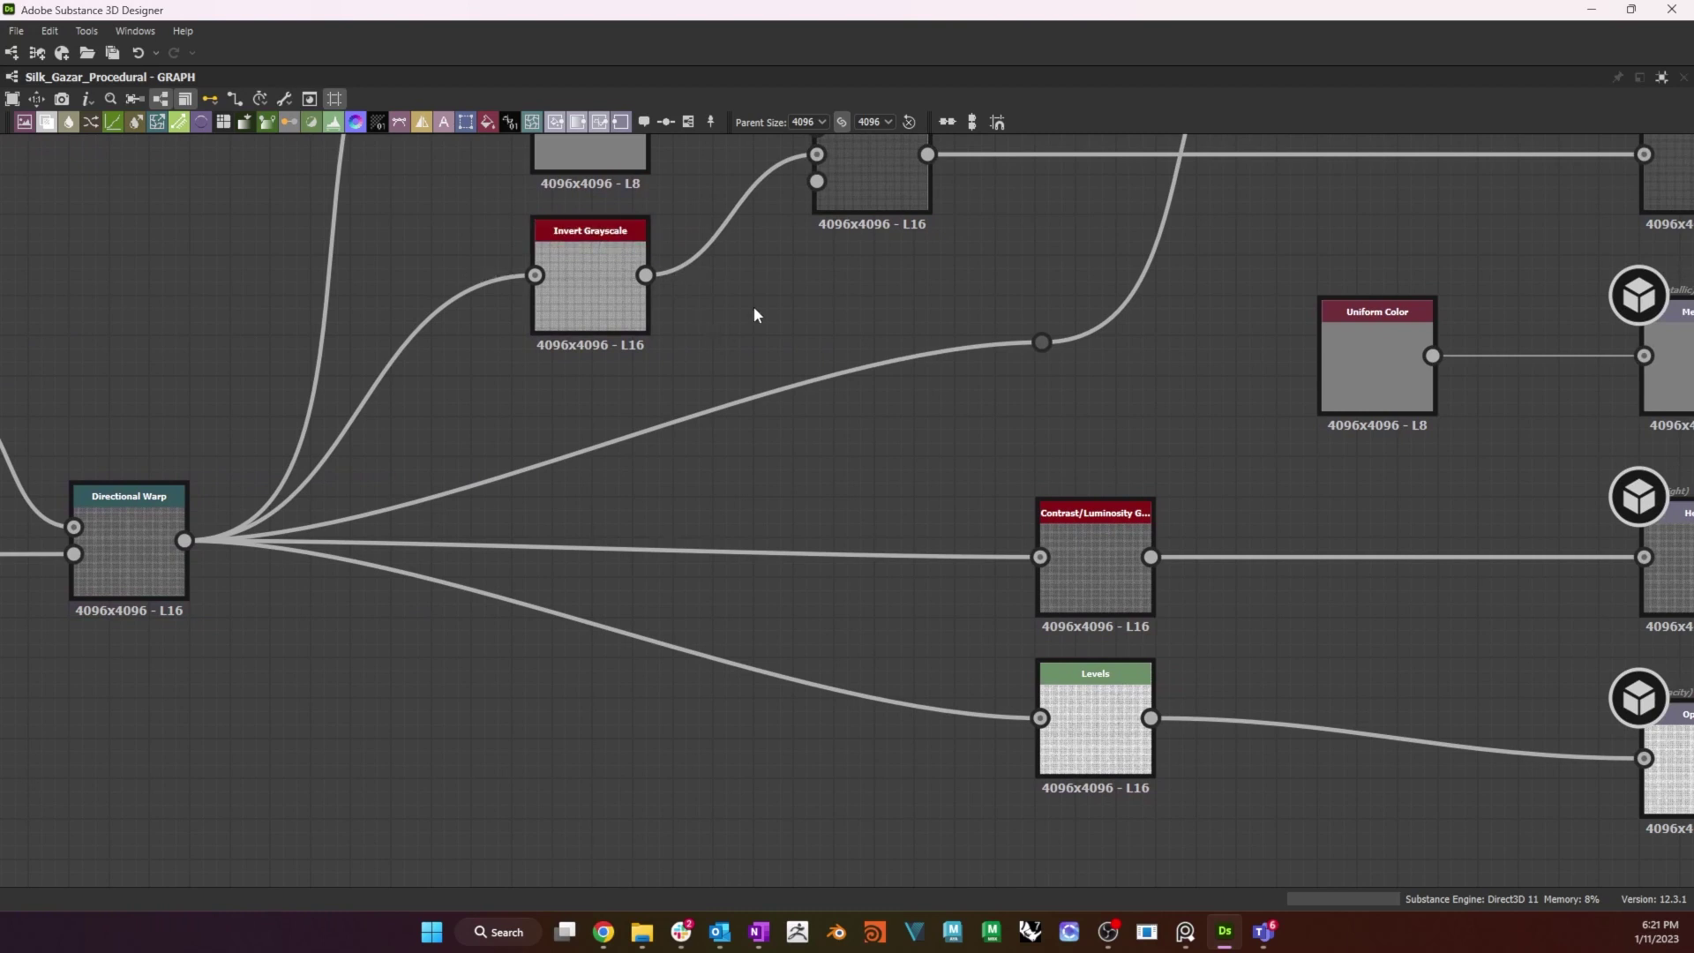
middle_drag(761, 325, 682, 591)
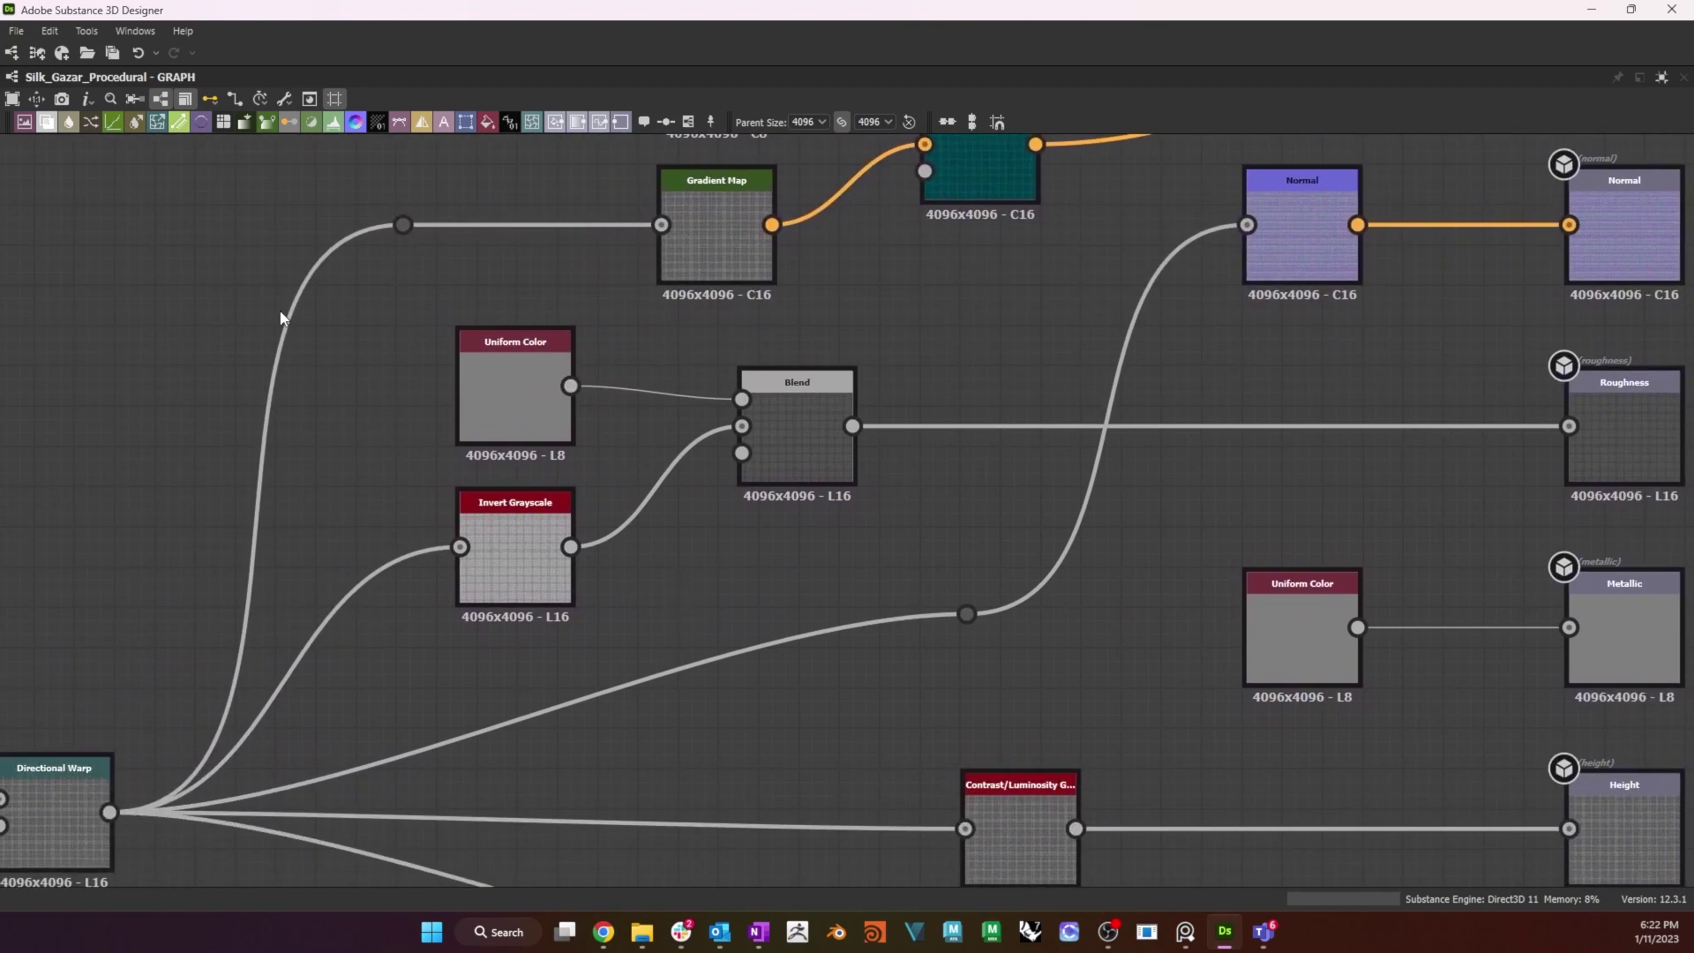
middle_drag(925, 409, 500, 622)
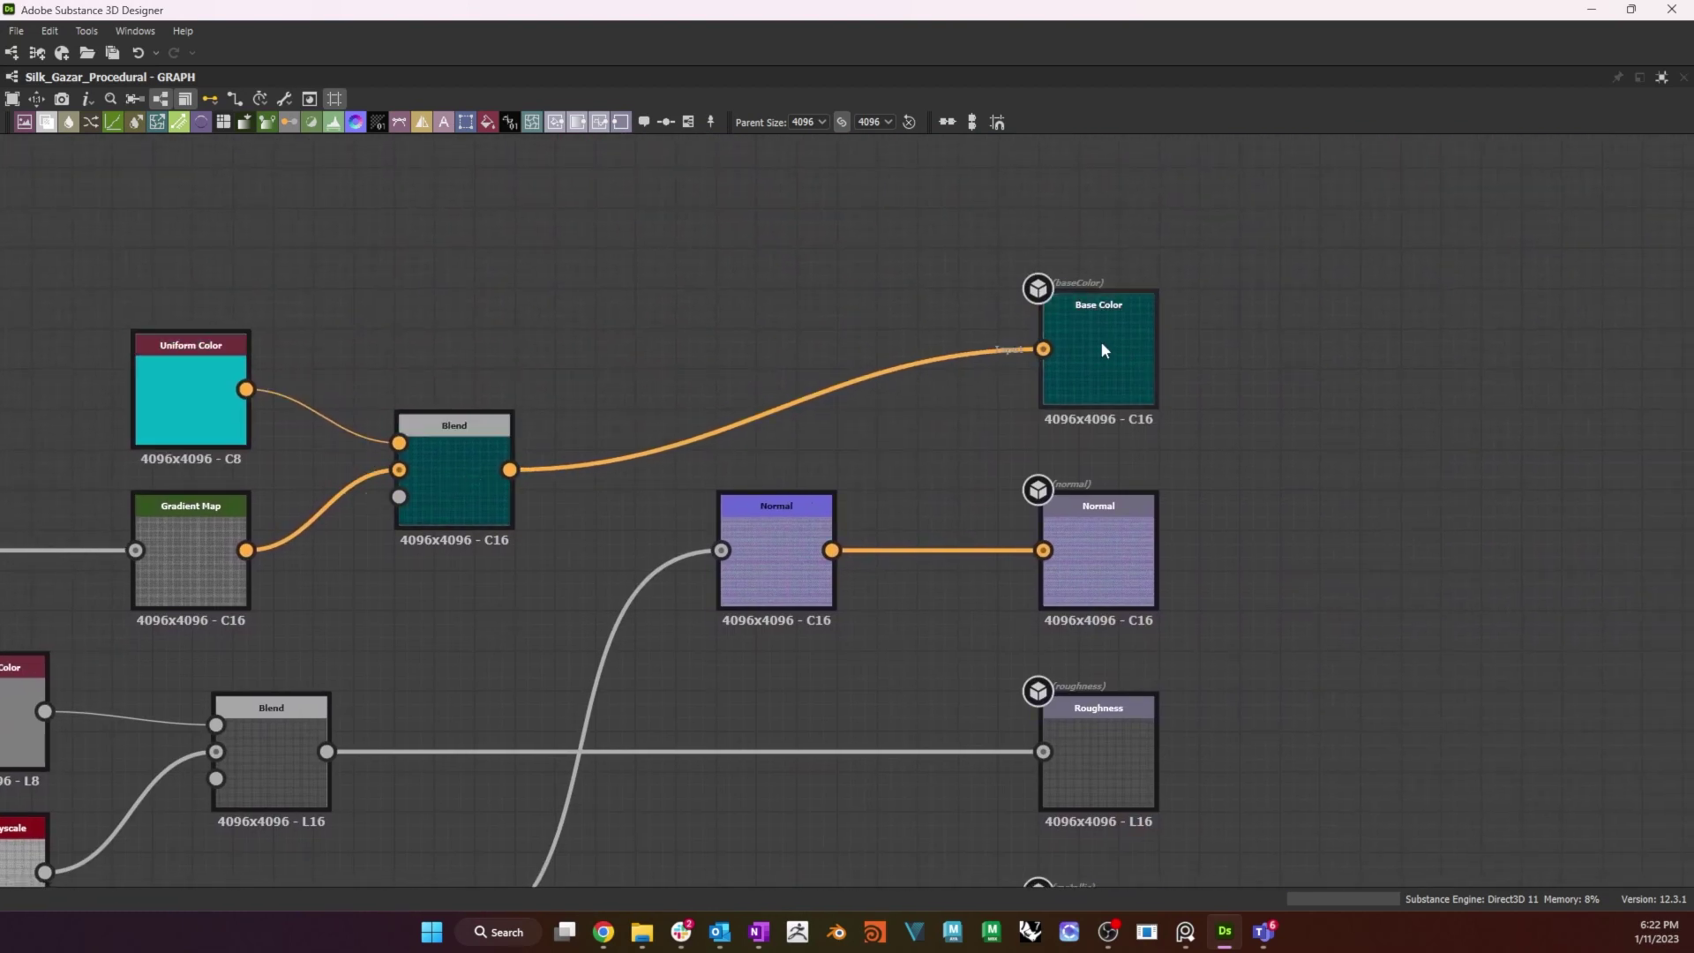
middle_drag(526, 573, 768, 433)
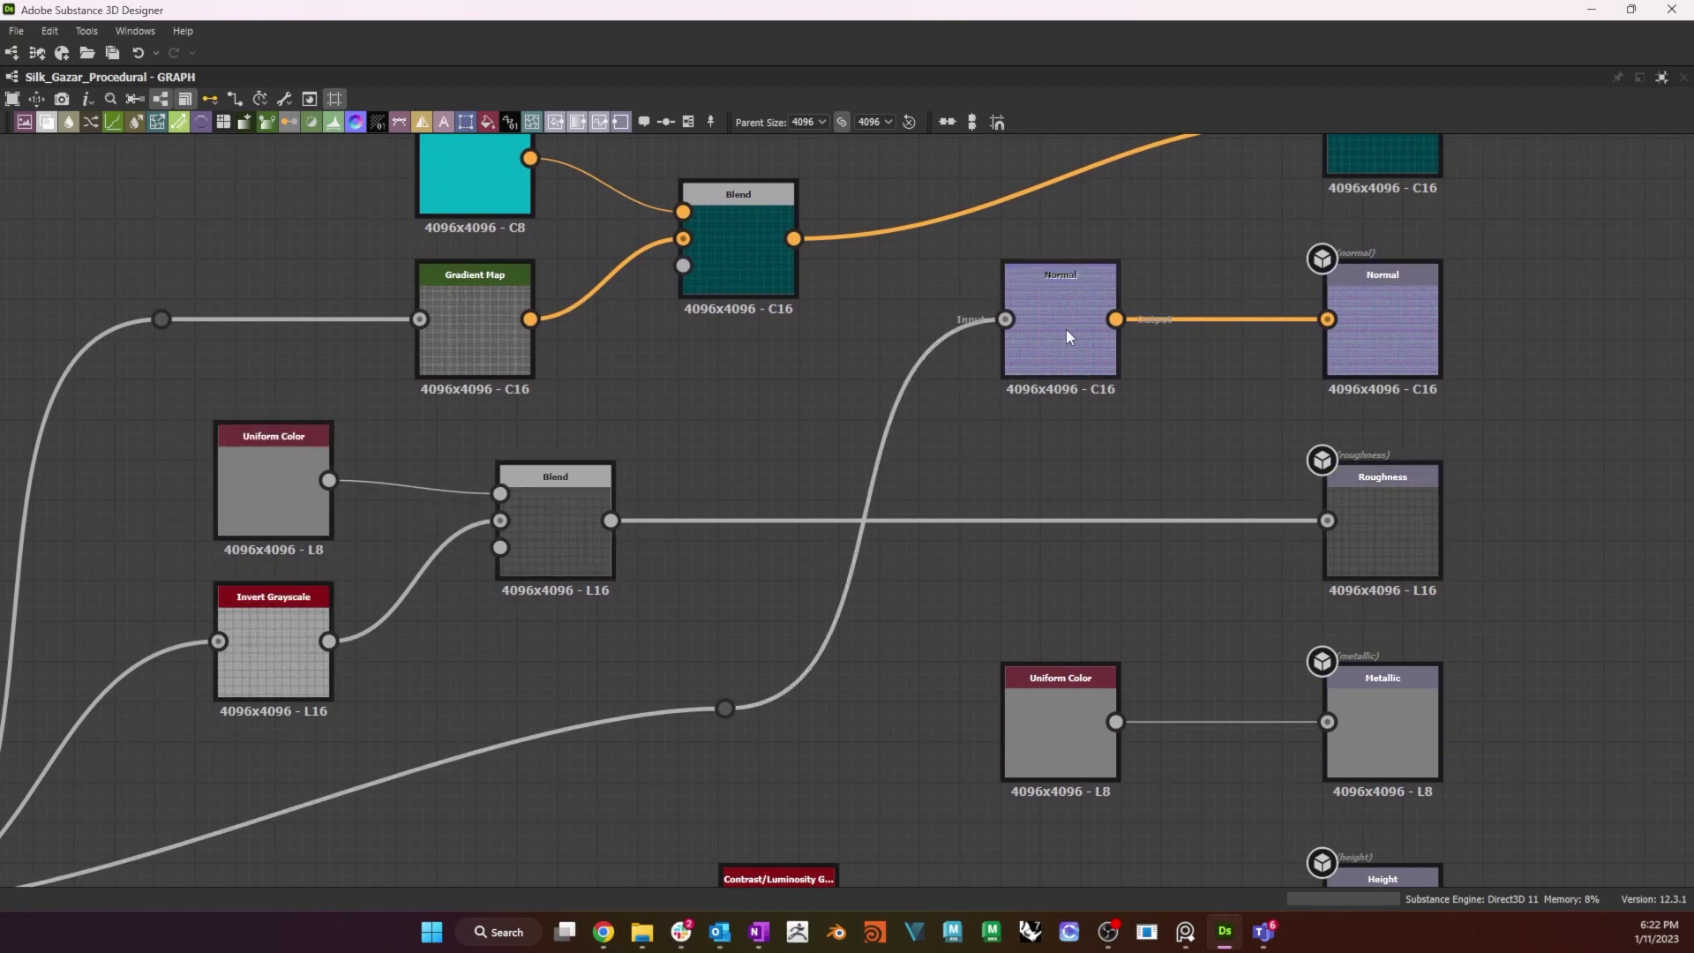
middle_drag(930, 842, 991, 429)
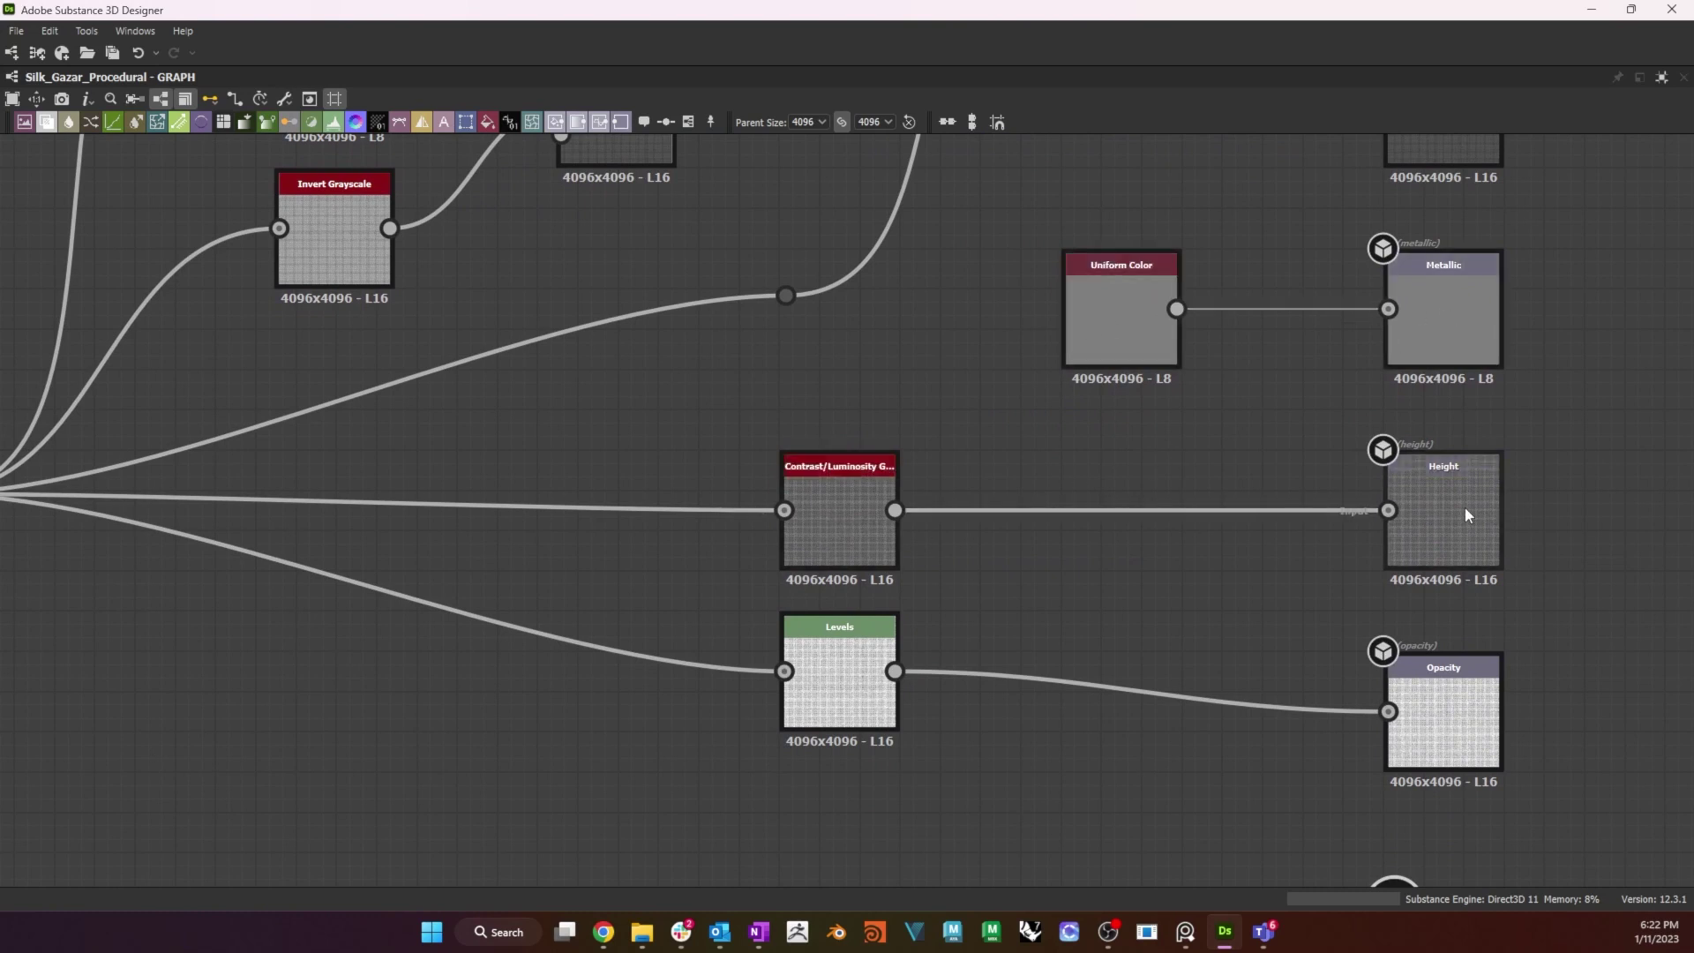
middle_drag(549, 743, 707, 694)
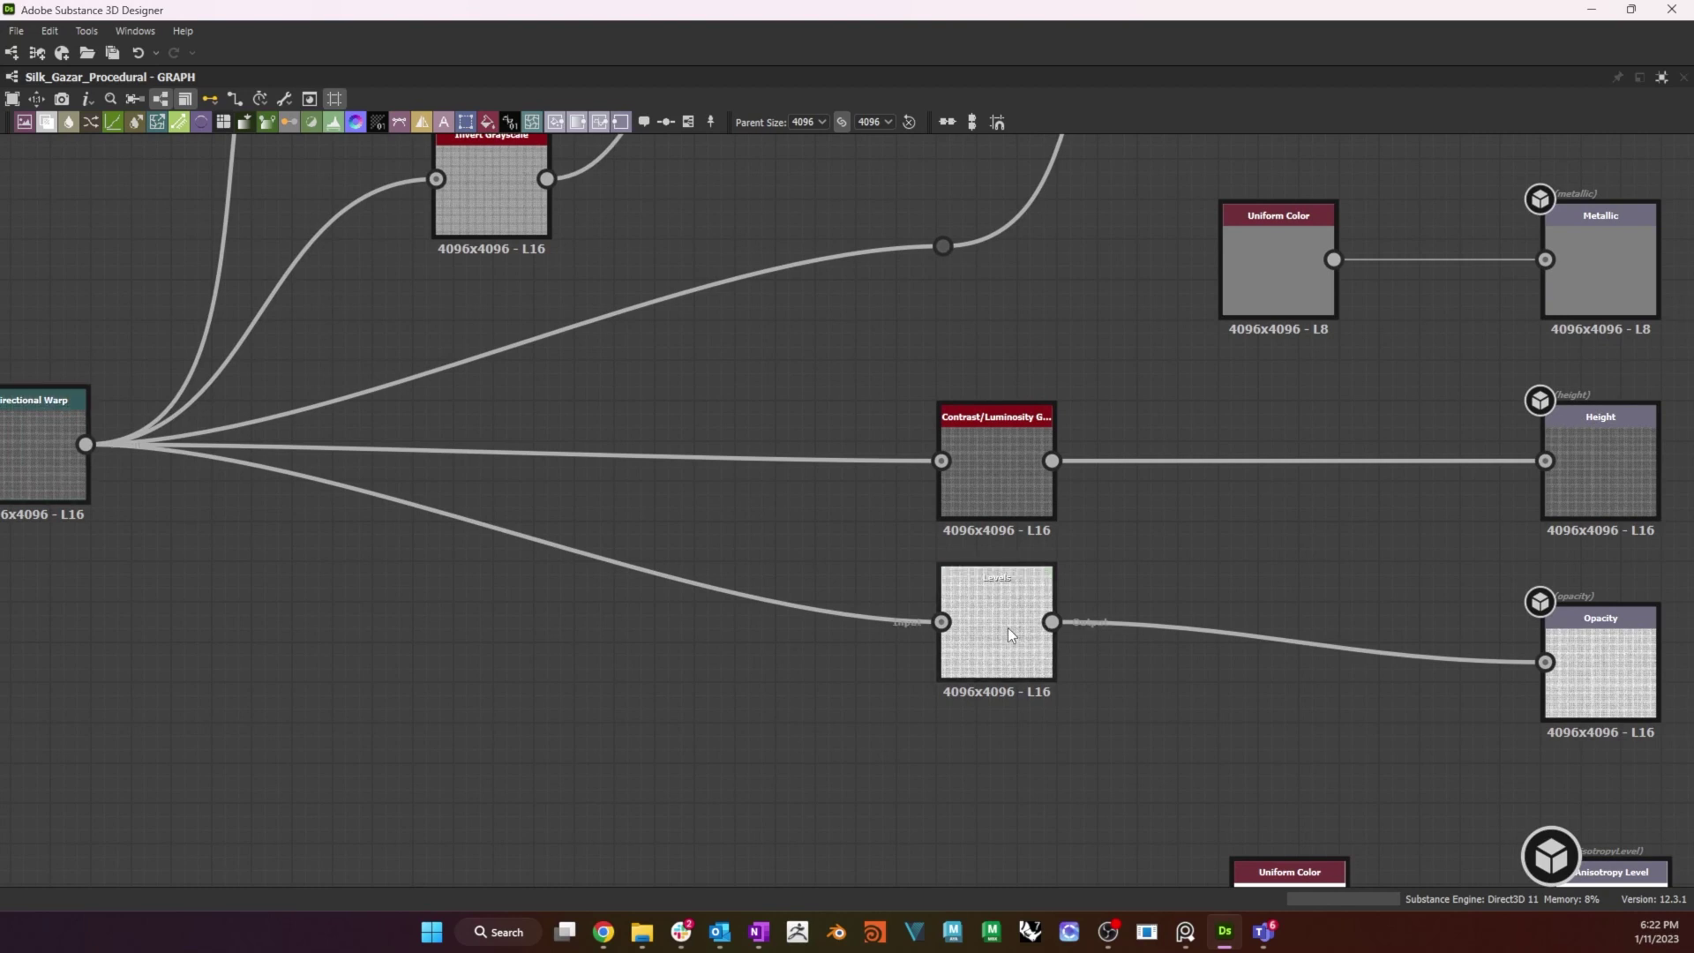
Check the Anisotropy Level and Angle outputs, then zoom out to frame the full node network.
middle_drag(1242, 766, 987, 321)
scroll(1384, 673, down, 6)
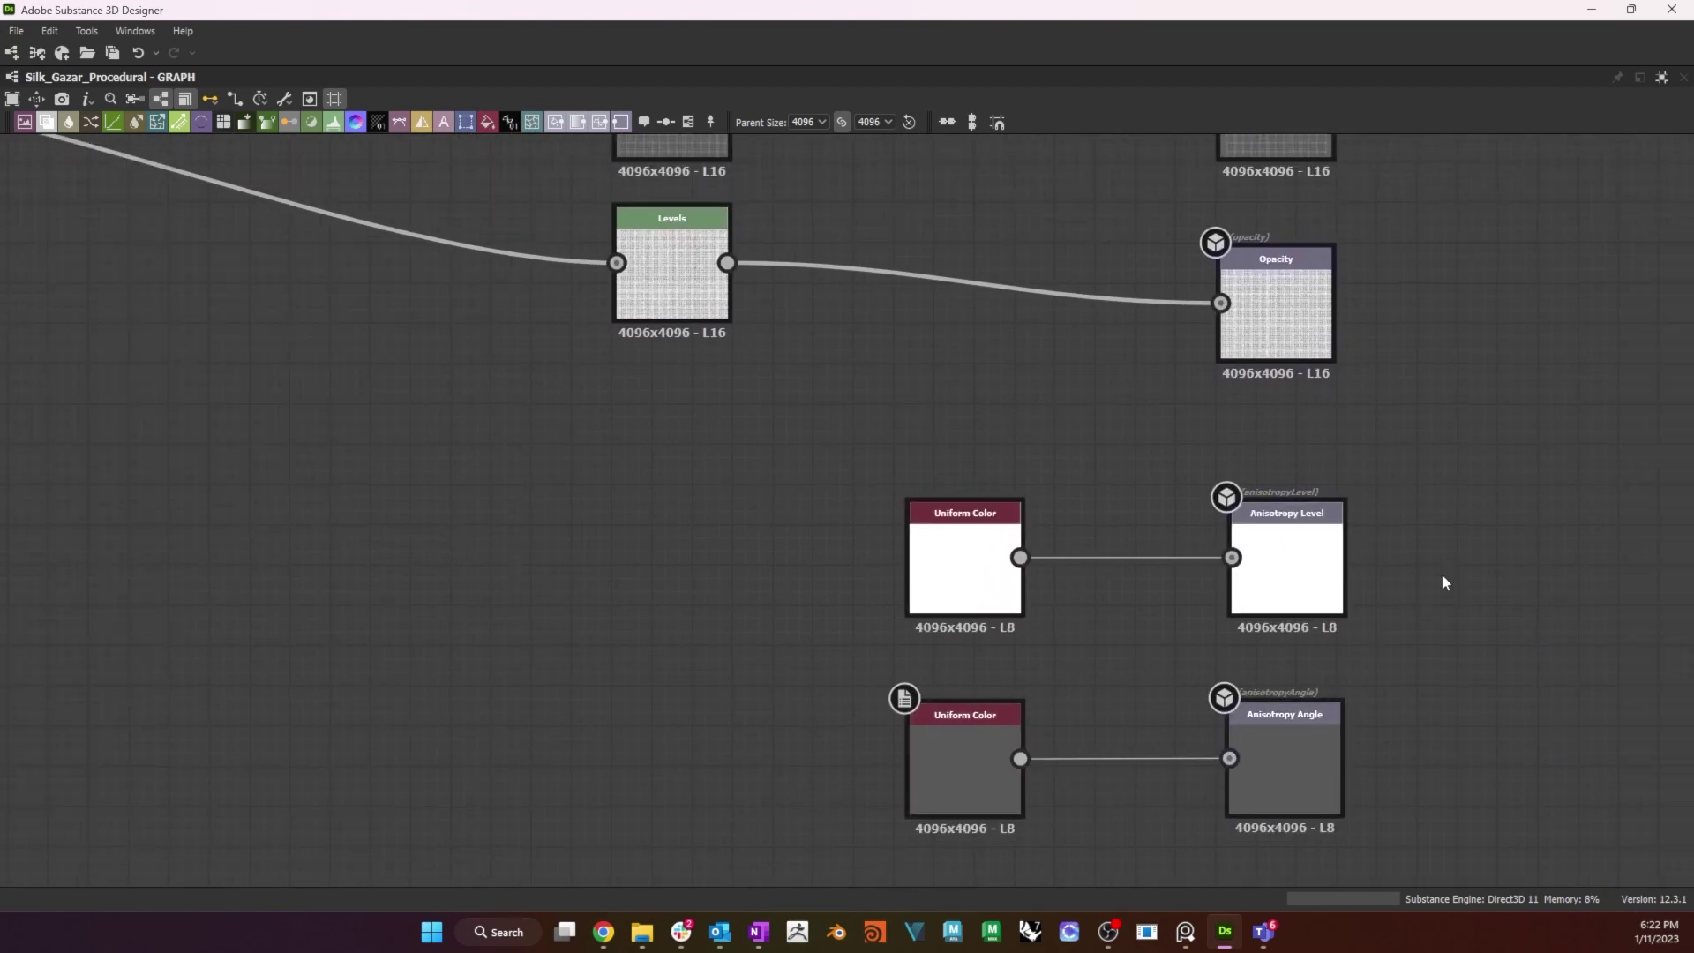
middle_drag(1548, 393, 1639, 450)
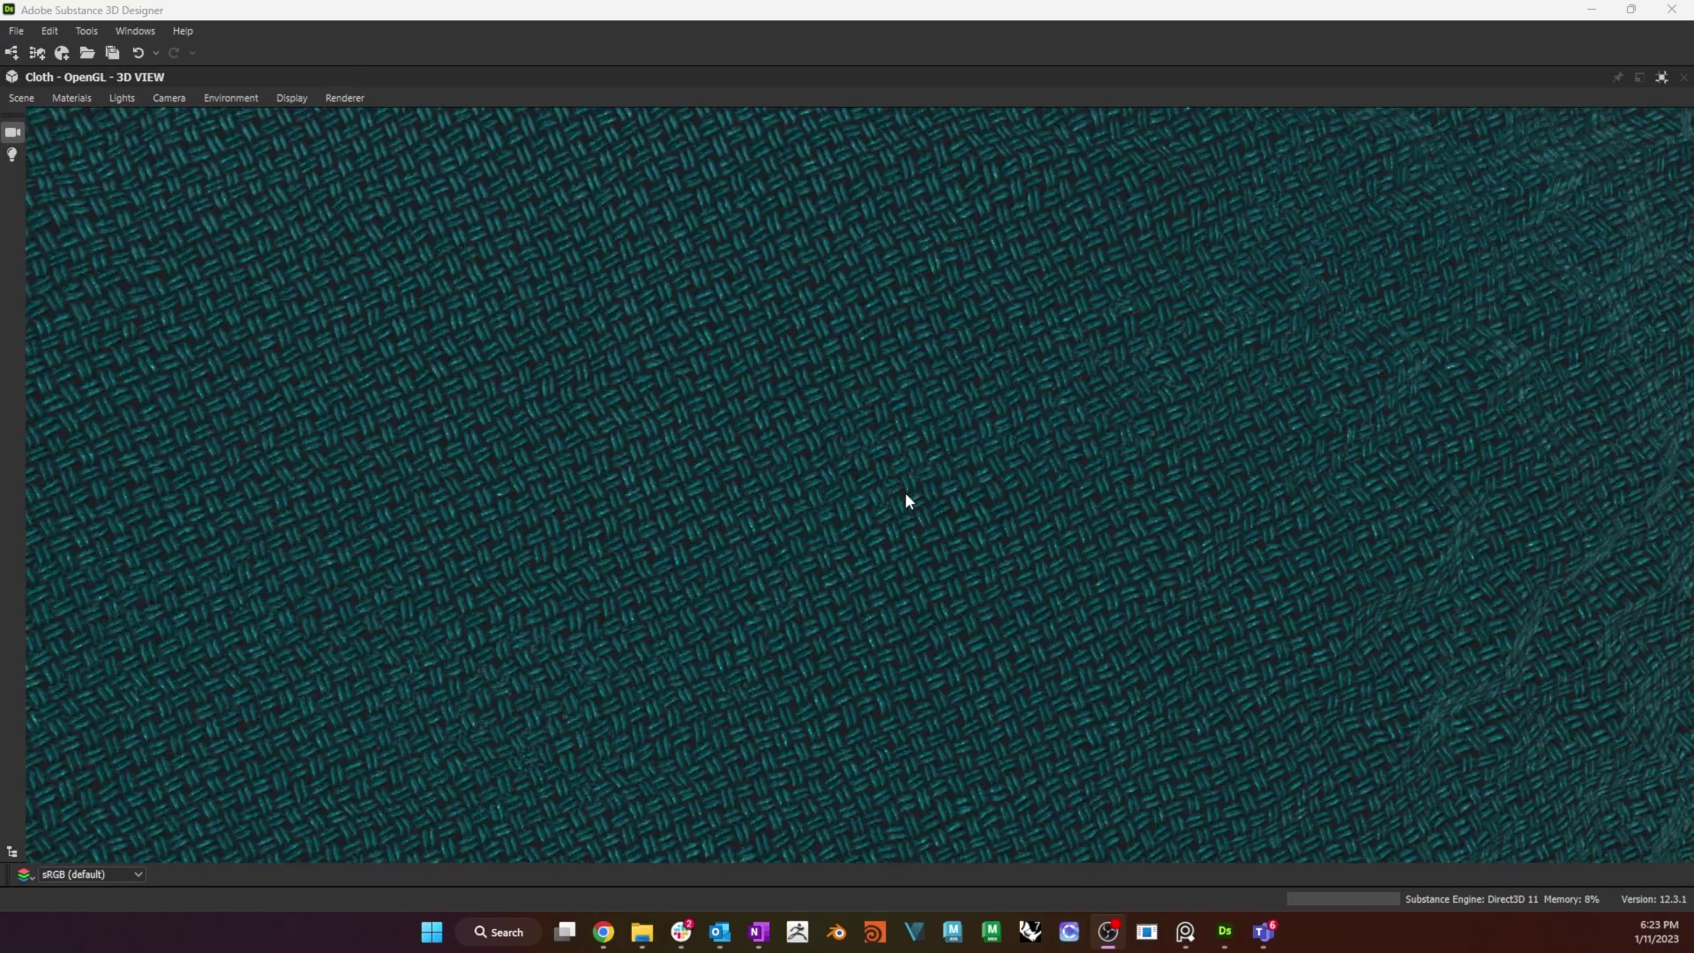
scroll(901, 501, down, 5)
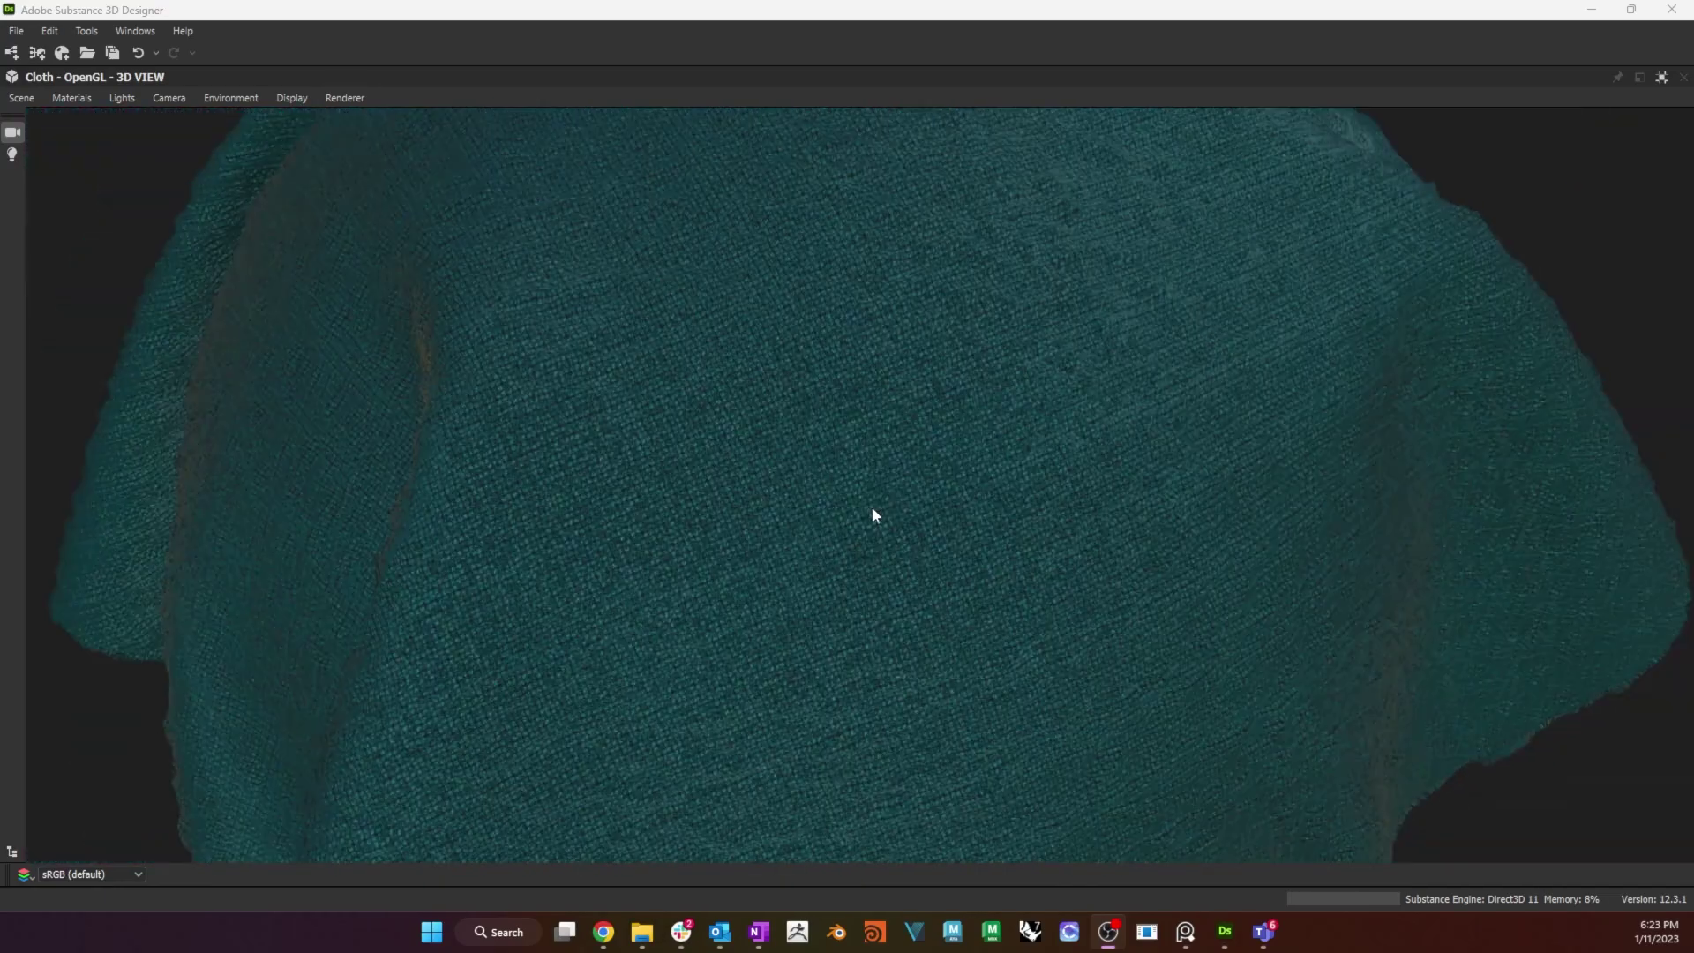